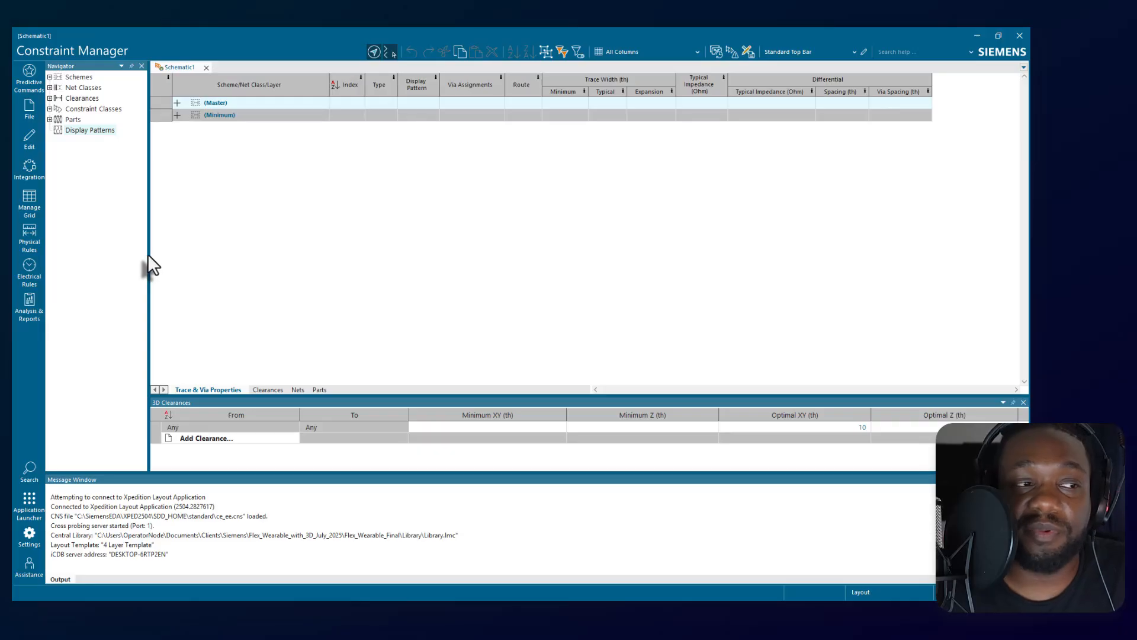
# Widen the Navigator and expand the Schemes hierarchy to examine the Master scheme's Trace & Via Properties and Clearances, plus the Minimum scheme.
pyautogui.moveTo(147, 256); pyautogui.dragTo(194, 269)
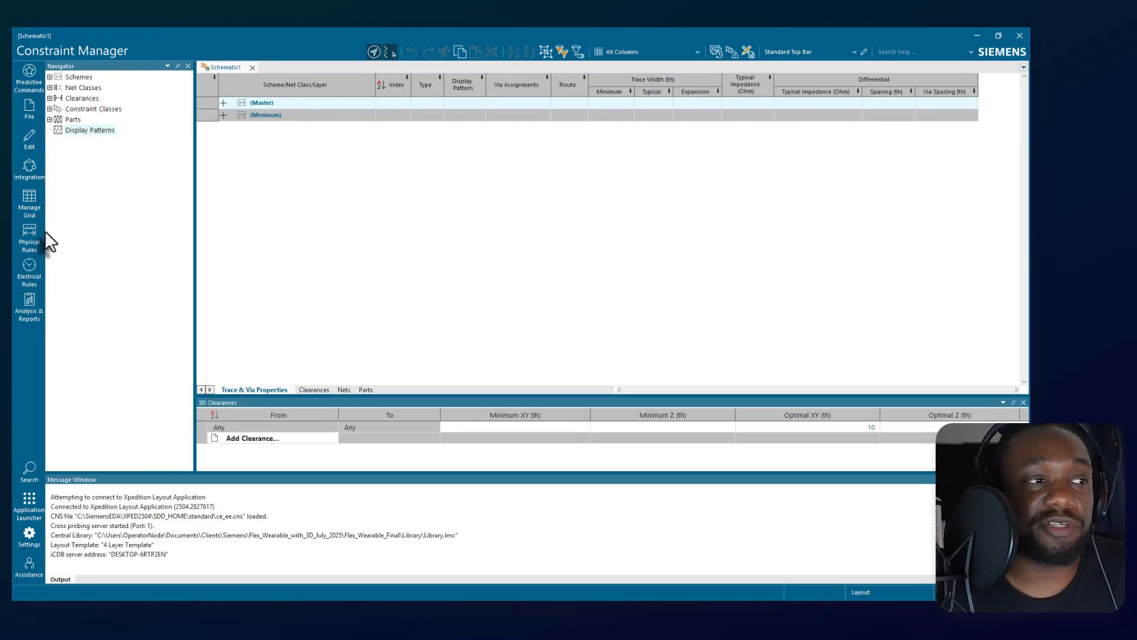
pyautogui.click(50, 77)
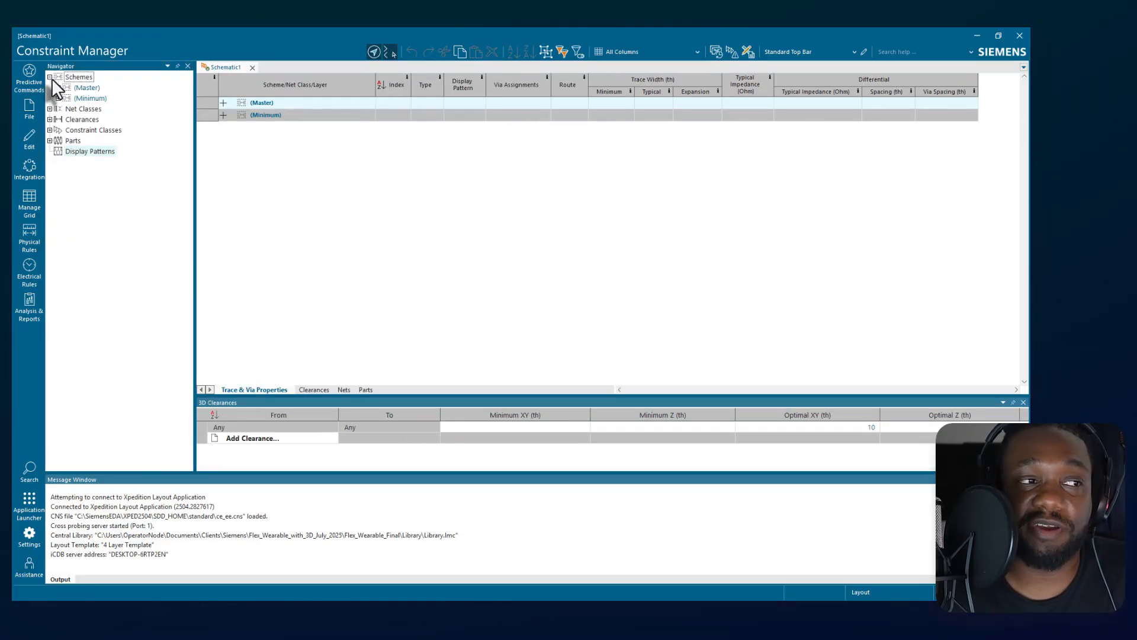
pyautogui.click(57, 87)
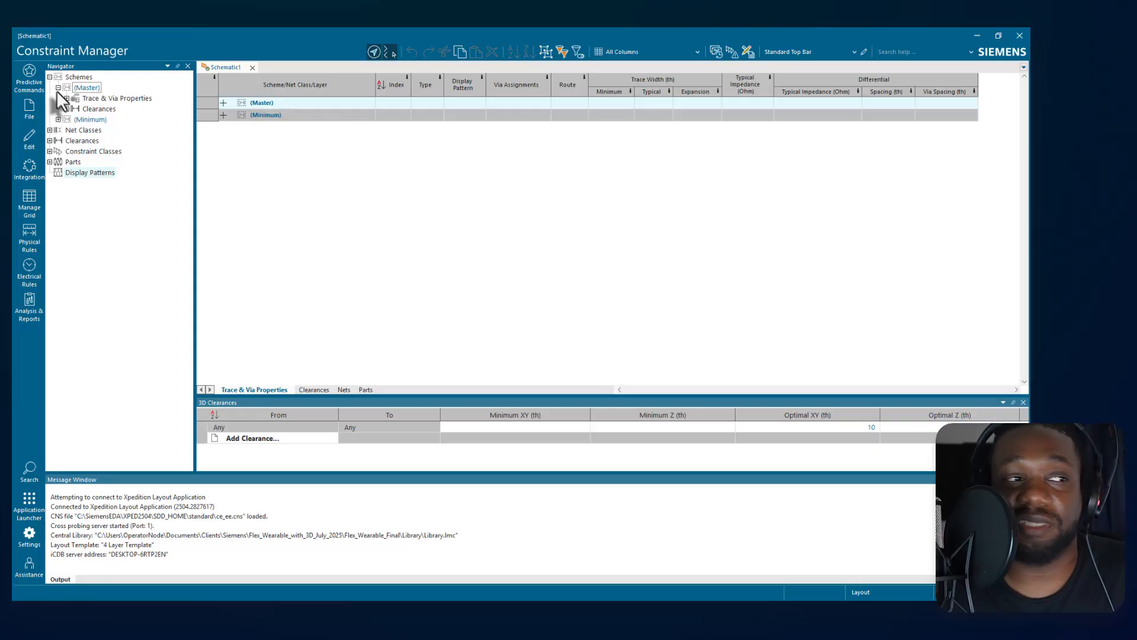
pyautogui.click(66, 98)
pyautogui.click(67, 131)
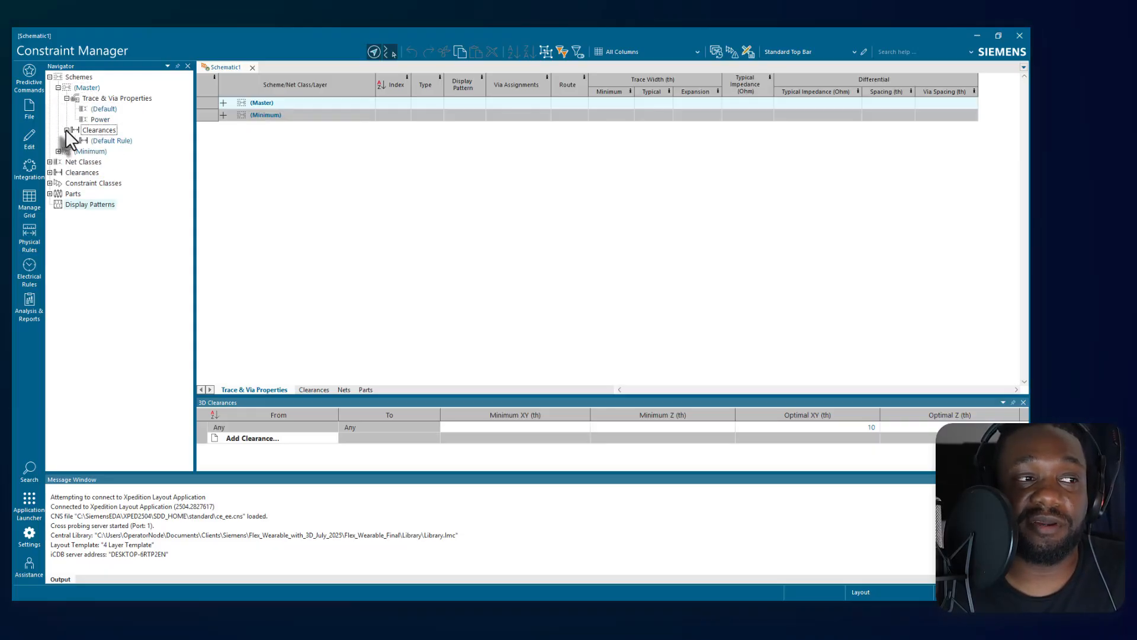
pyautogui.click(58, 151)
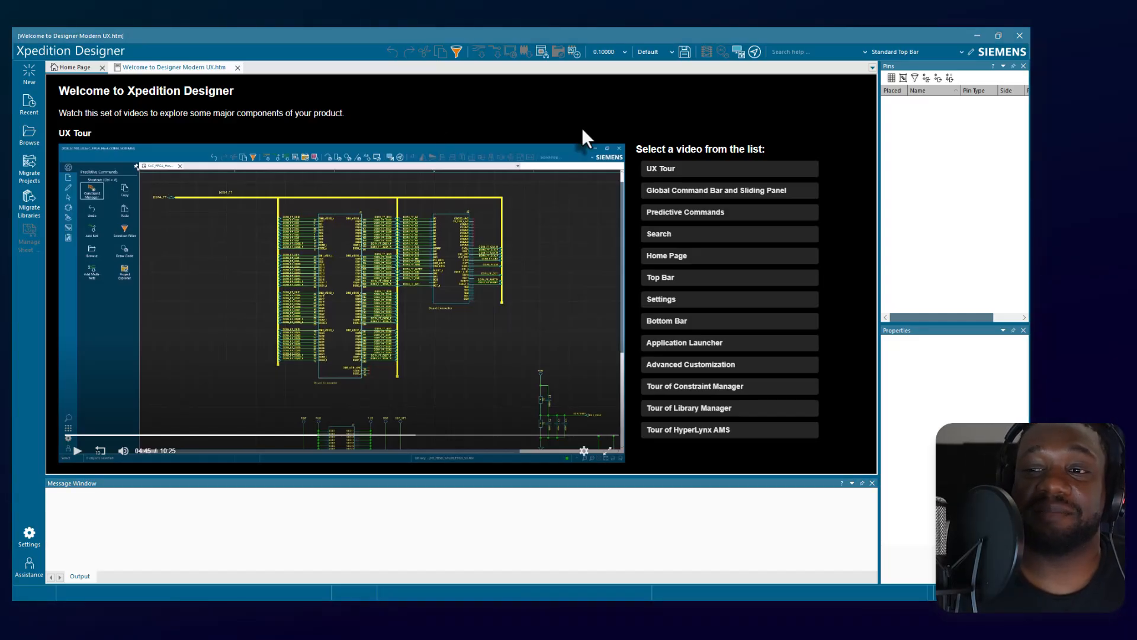
# In Xpedition Designer, open the Flex_Wearable project from the Flex_Wearable_Start folder and close the Project Explorer and Properties panes.
pyautogui.click(29, 135)
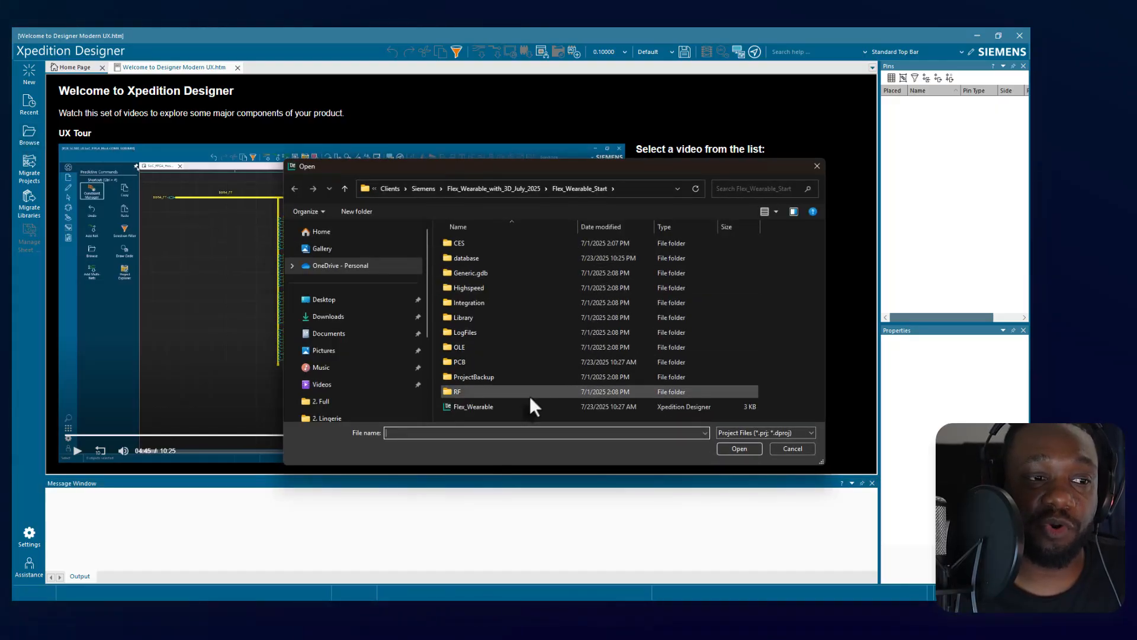
pyautogui.doubleClick(518, 407)
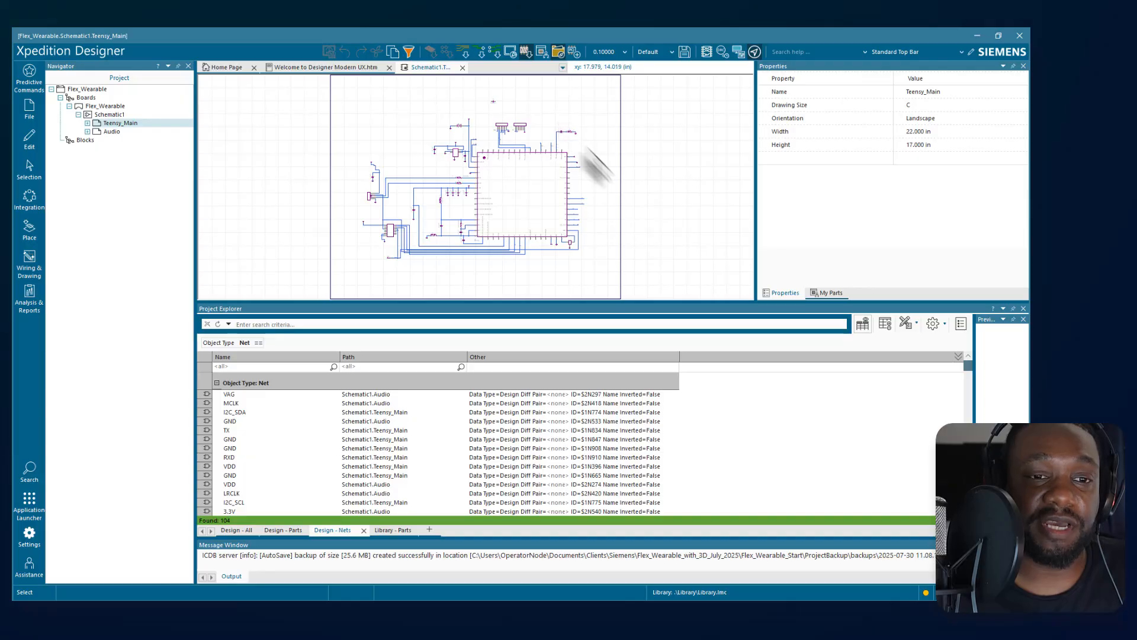
pyautogui.click(1023, 309)
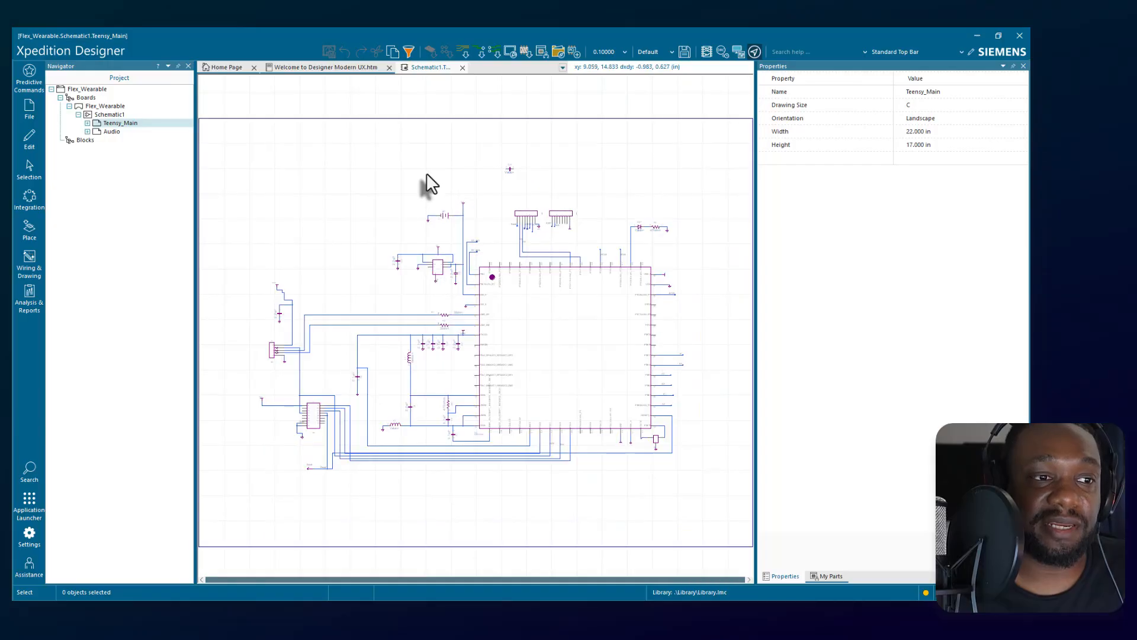
pyautogui.scroll(-2, 427, 173)
pyautogui.scroll(1, 426, 173)
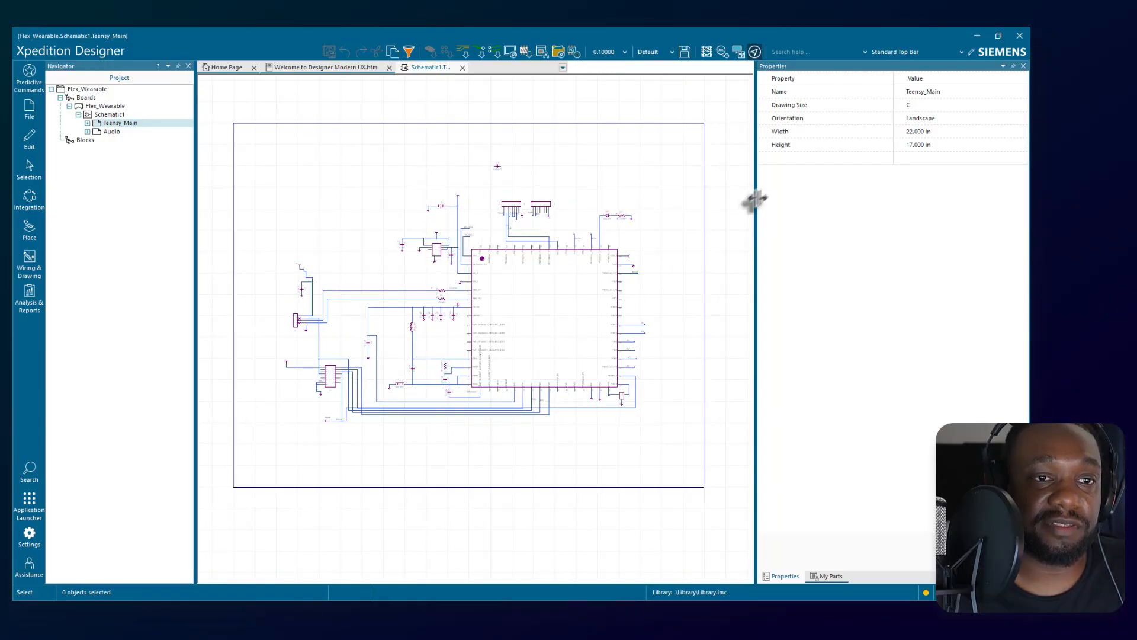
pyautogui.click(1024, 66)
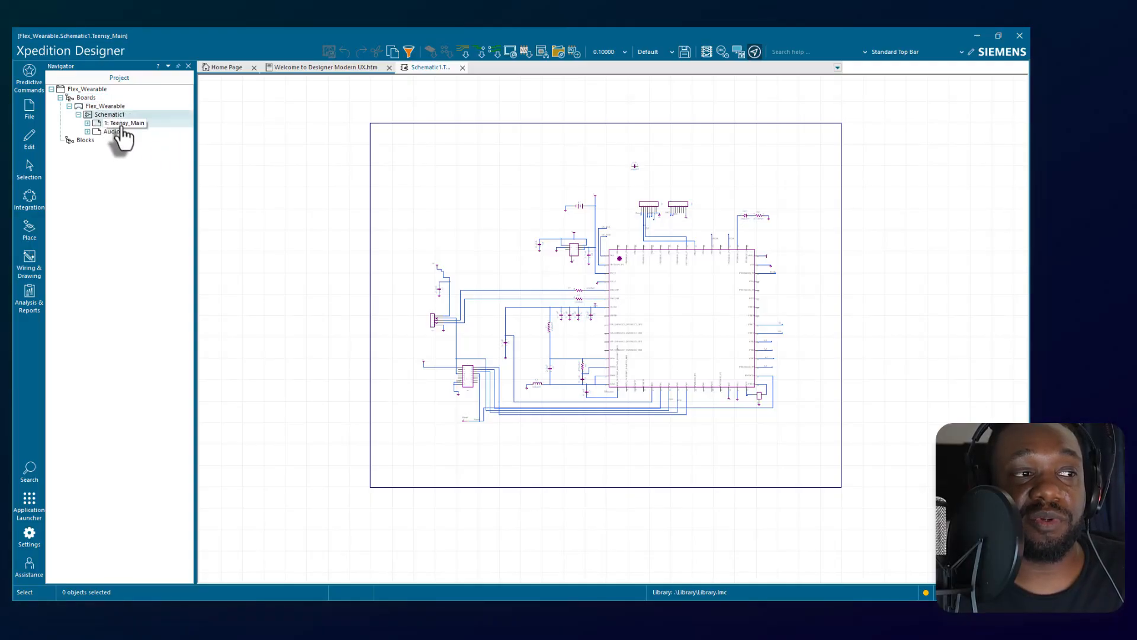
# Expand the Teensy_Main and Audio sheets in the project tree and list the symbols of Teensy_Main.
pyautogui.click(87, 123)
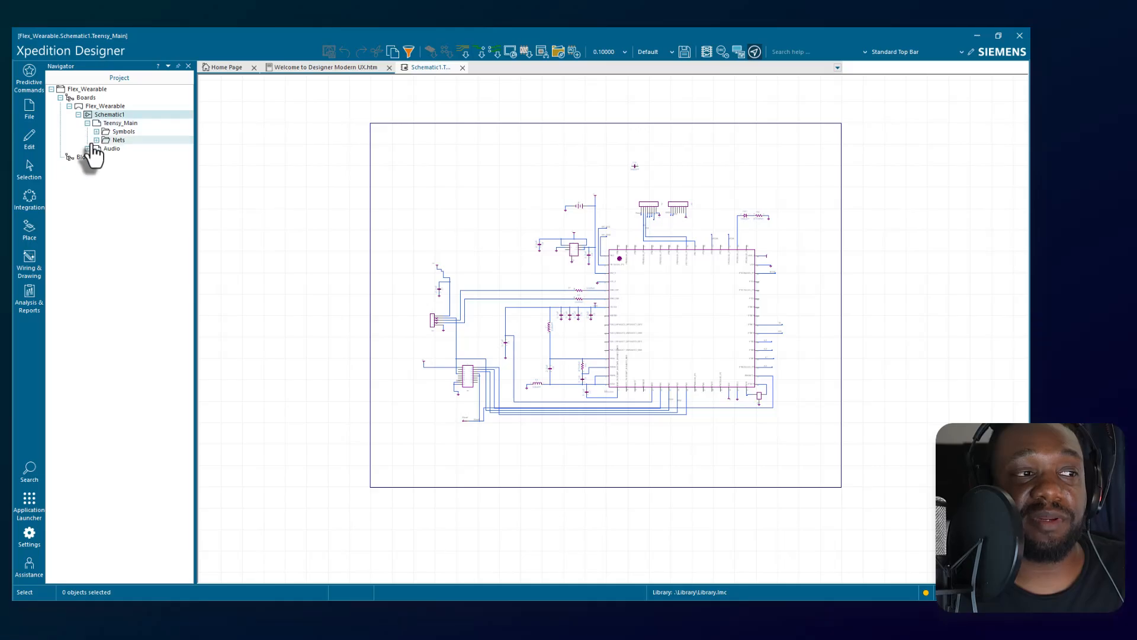
pyautogui.click(88, 149)
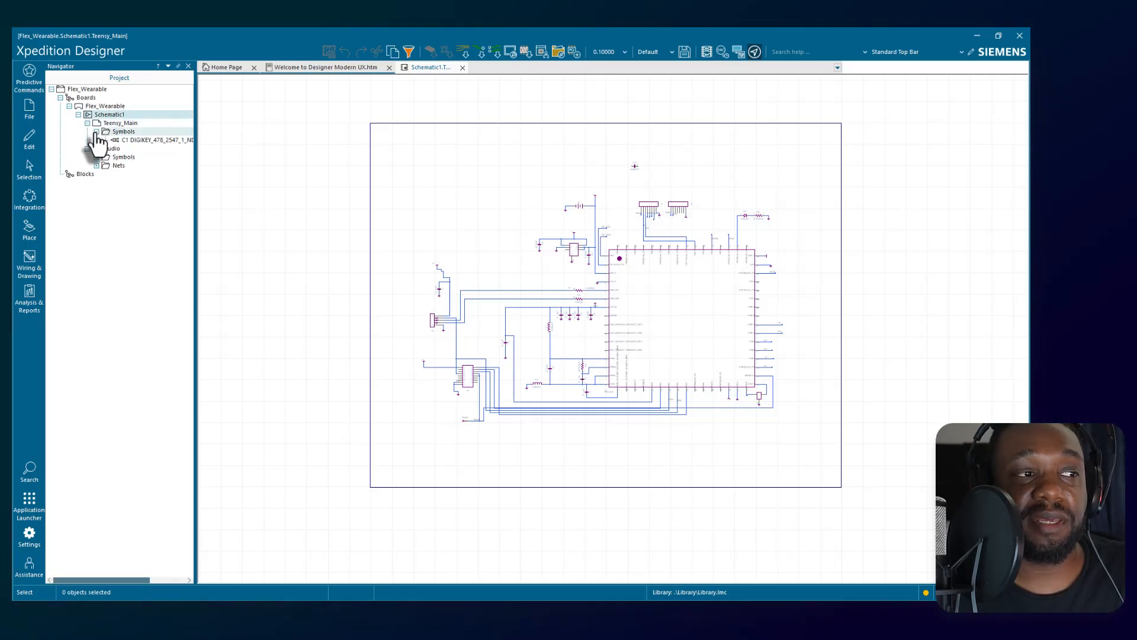
pyautogui.click(97, 131)
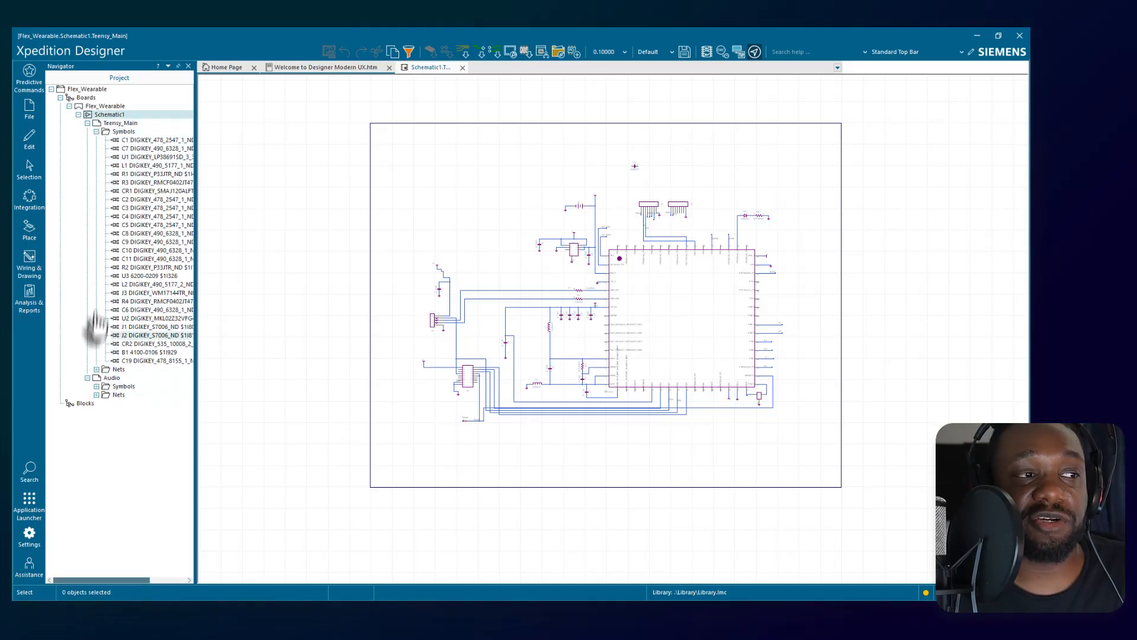
# Collapse the Teensy_Main branch and open the Audio sheet of Schematic1.
pyautogui.click(127, 124)
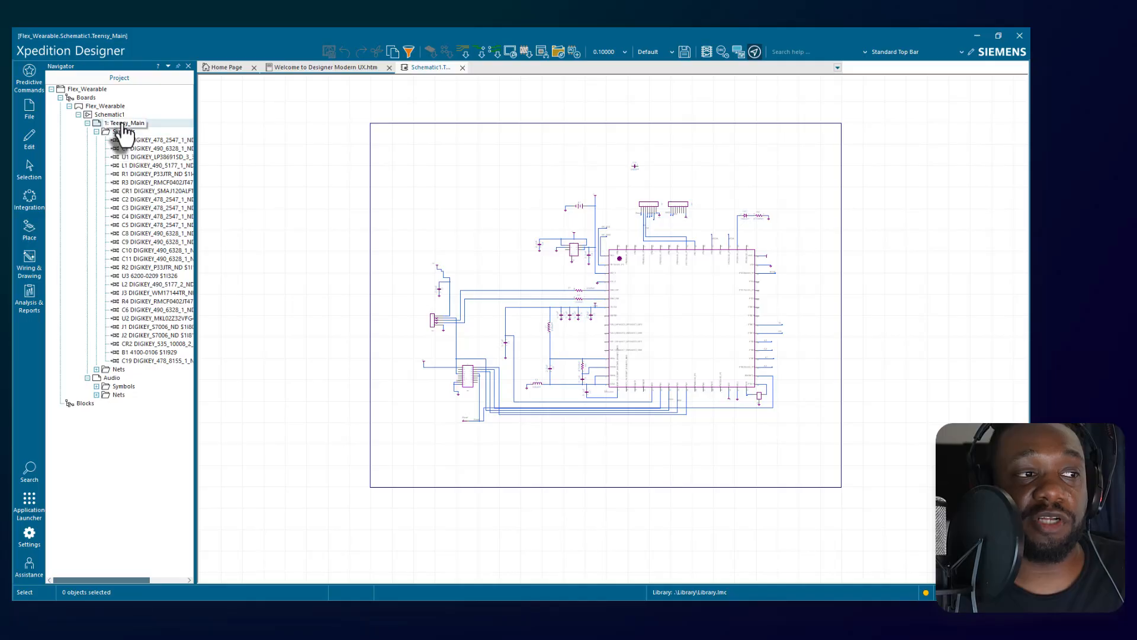
pyautogui.doubleClick(119, 125)
pyautogui.click(118, 132)
pyautogui.doubleClick(120, 132)
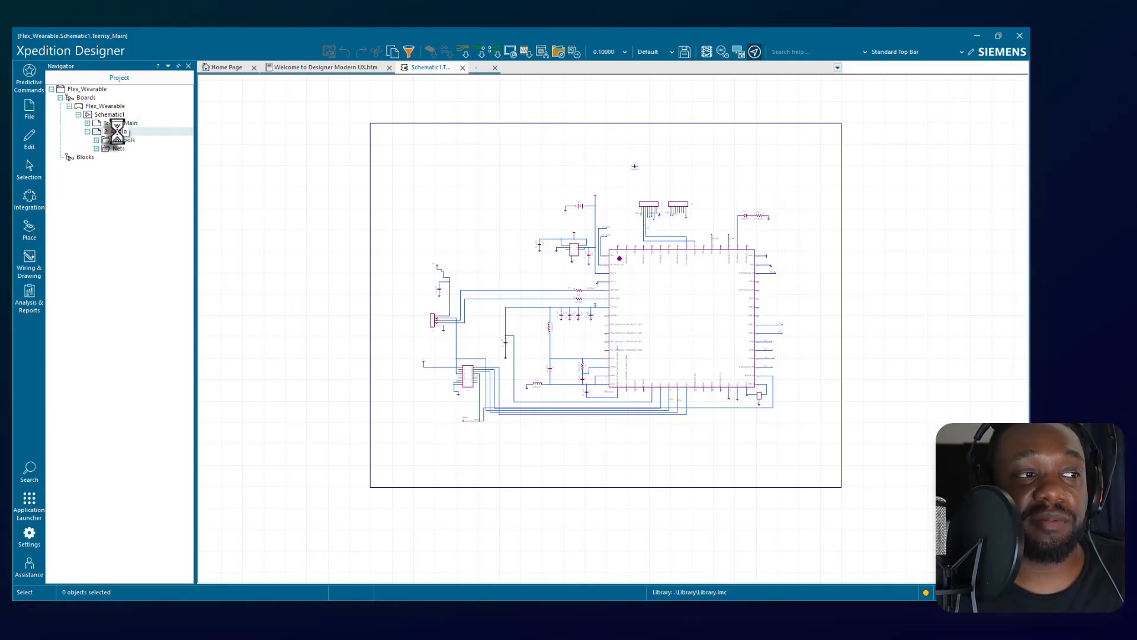
# Select components R6, L3 and C12 from the Audio sheet's symbol list to locate them on the schematic and examine their properties.
pyautogui.click(420, 131)
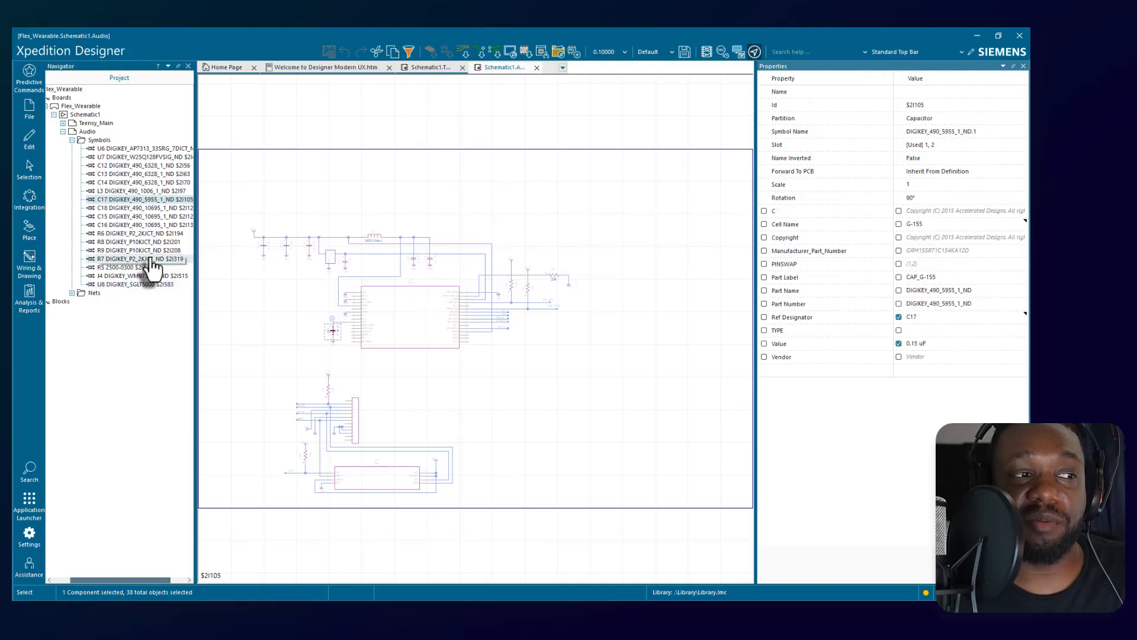
pyautogui.click(130, 233)
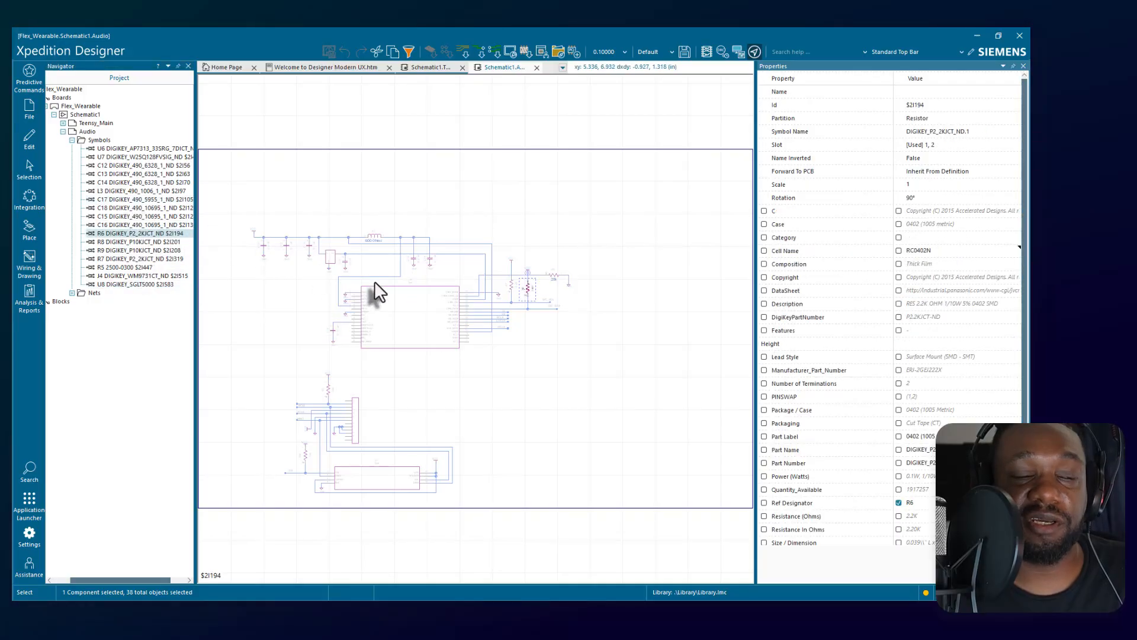
pyautogui.click(136, 191)
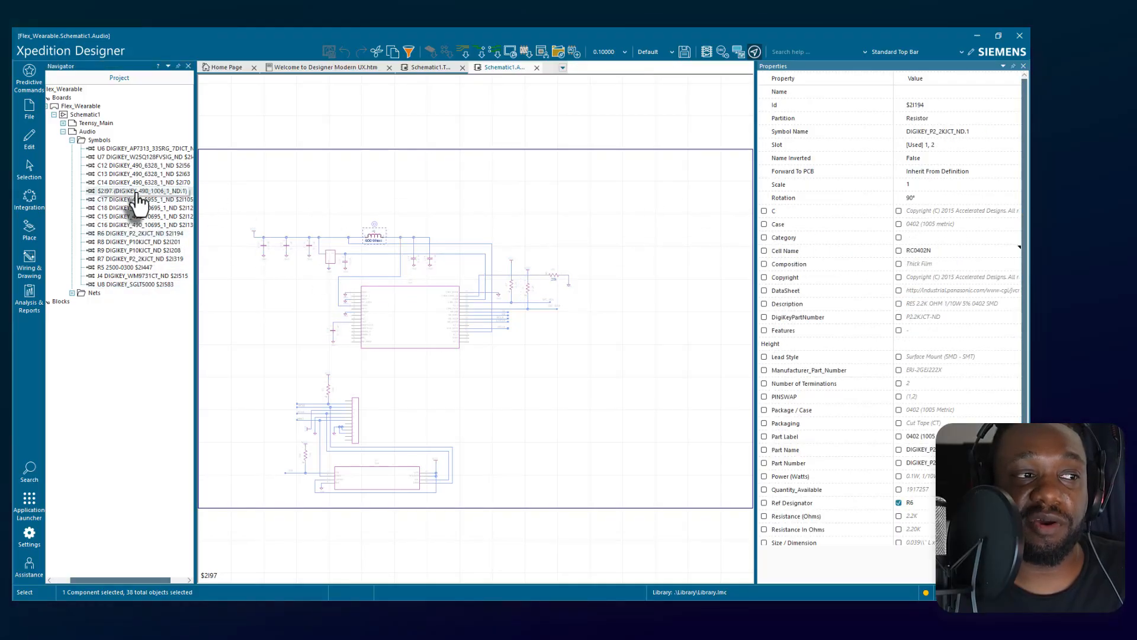
pyautogui.click(142, 166)
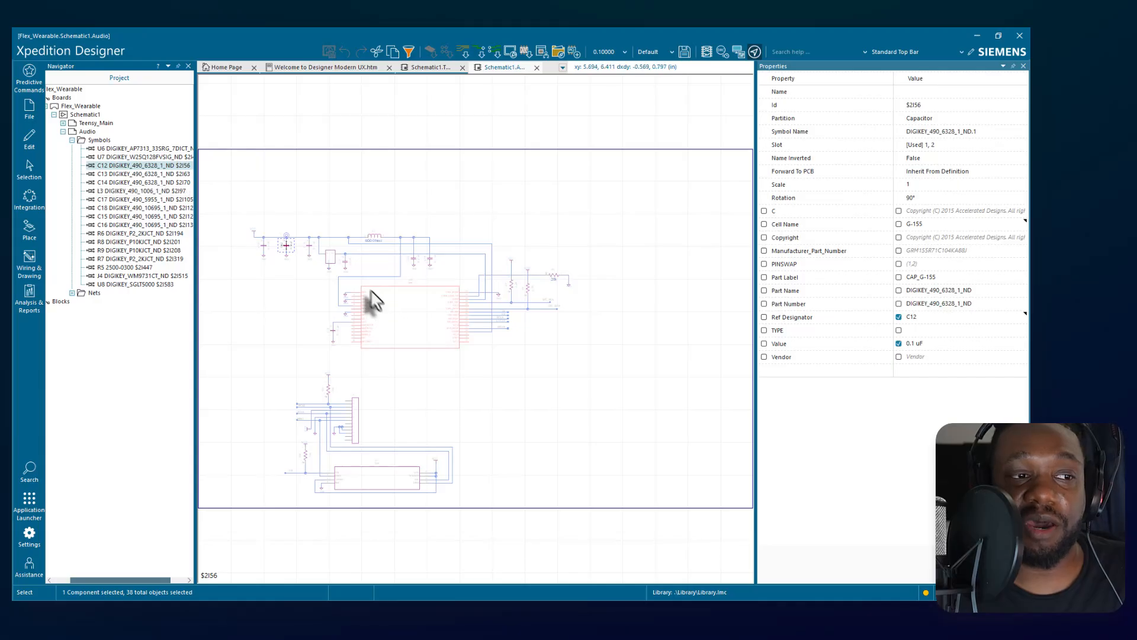
pyautogui.scroll(2, 373, 302)
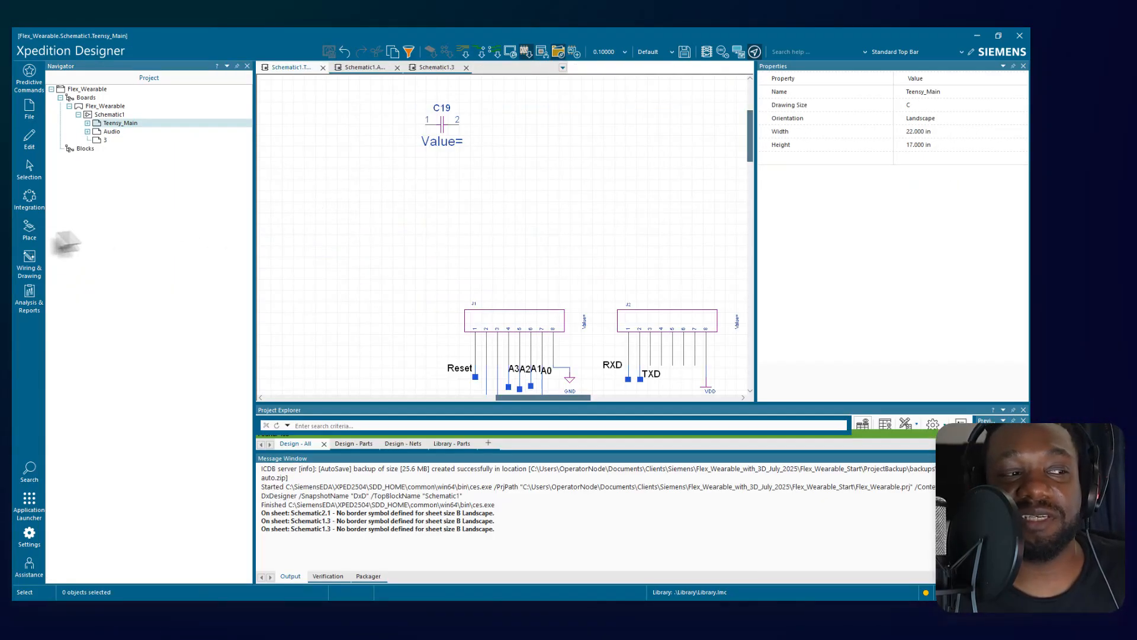
# Start Place Parts to bring up the library parts list and enlarge the Project Explorer pane.
pyautogui.click(23, 227)
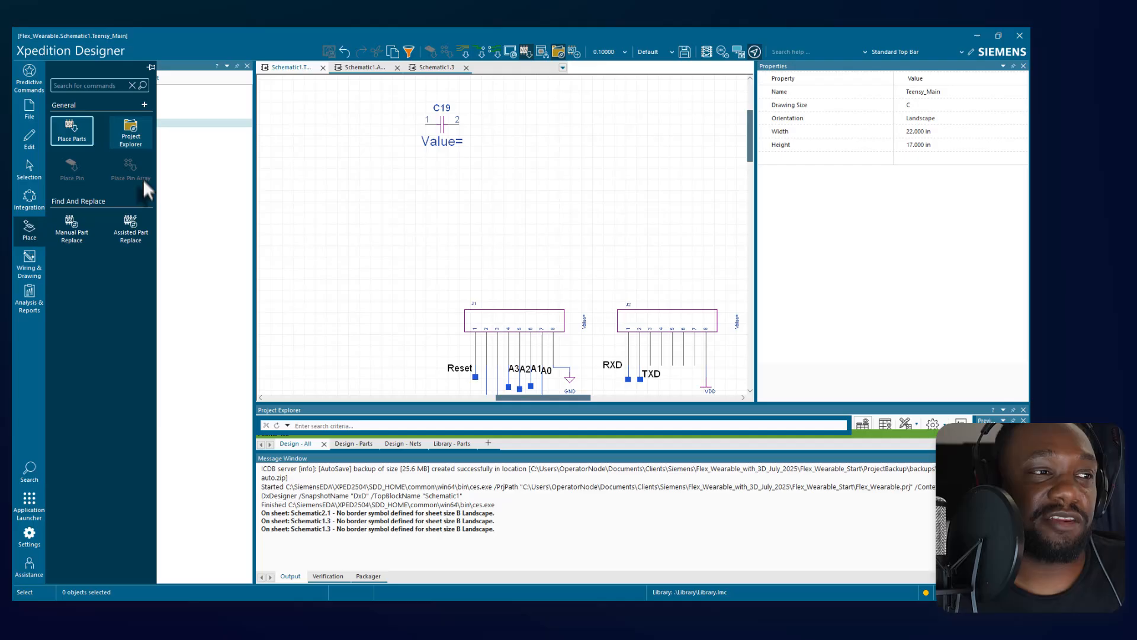
pyautogui.click(75, 130)
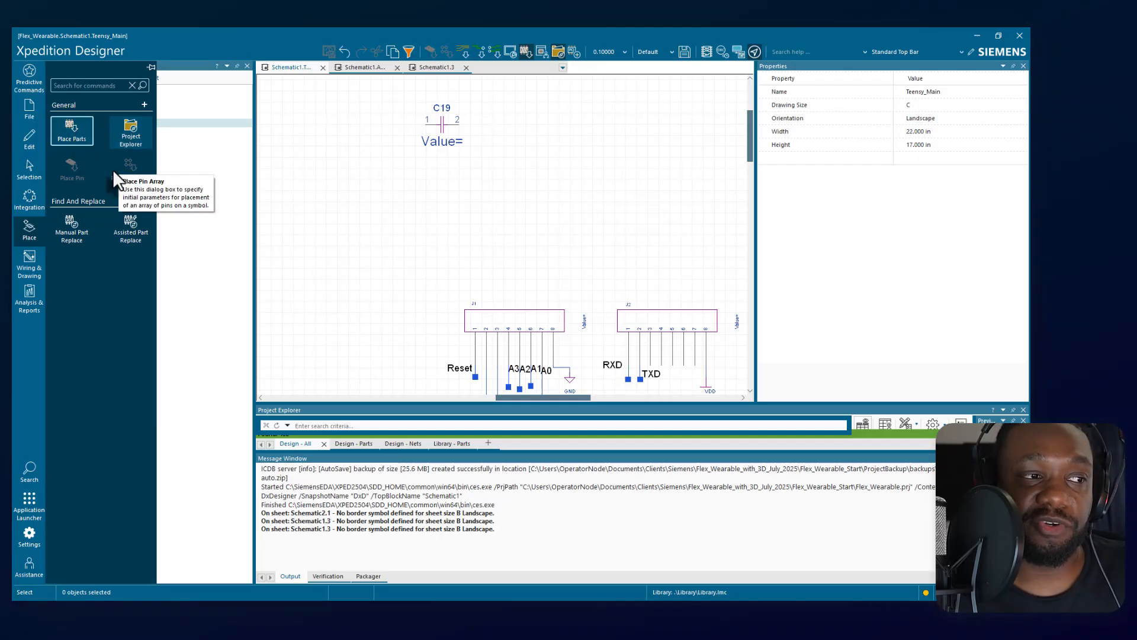
pyautogui.click(77, 128)
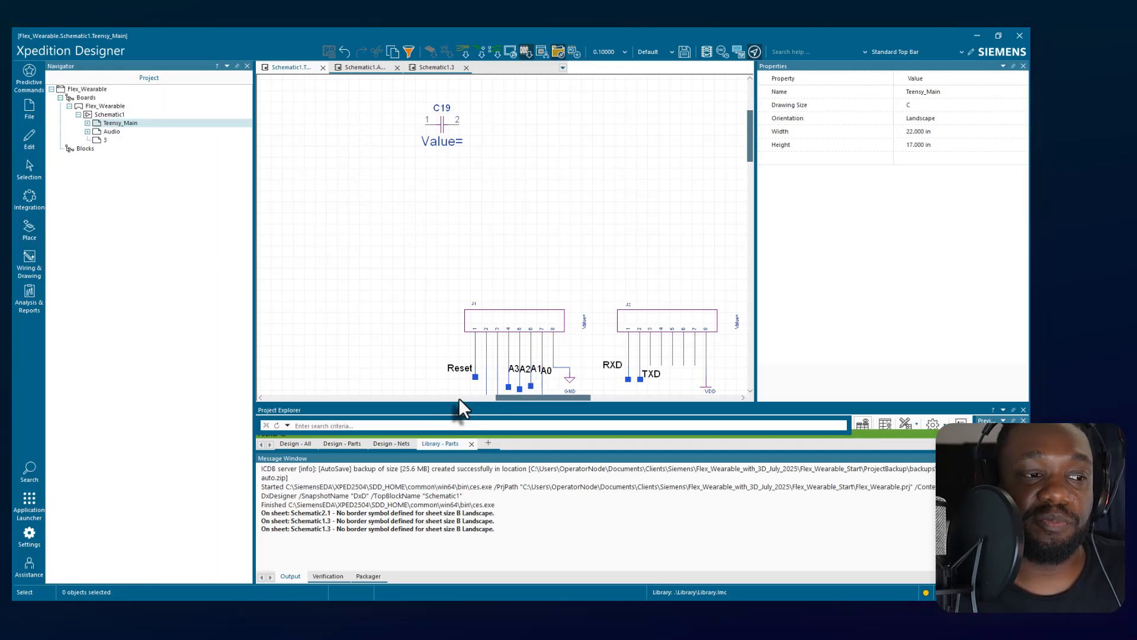
pyautogui.moveTo(459, 404); pyautogui.dragTo(457, 262)
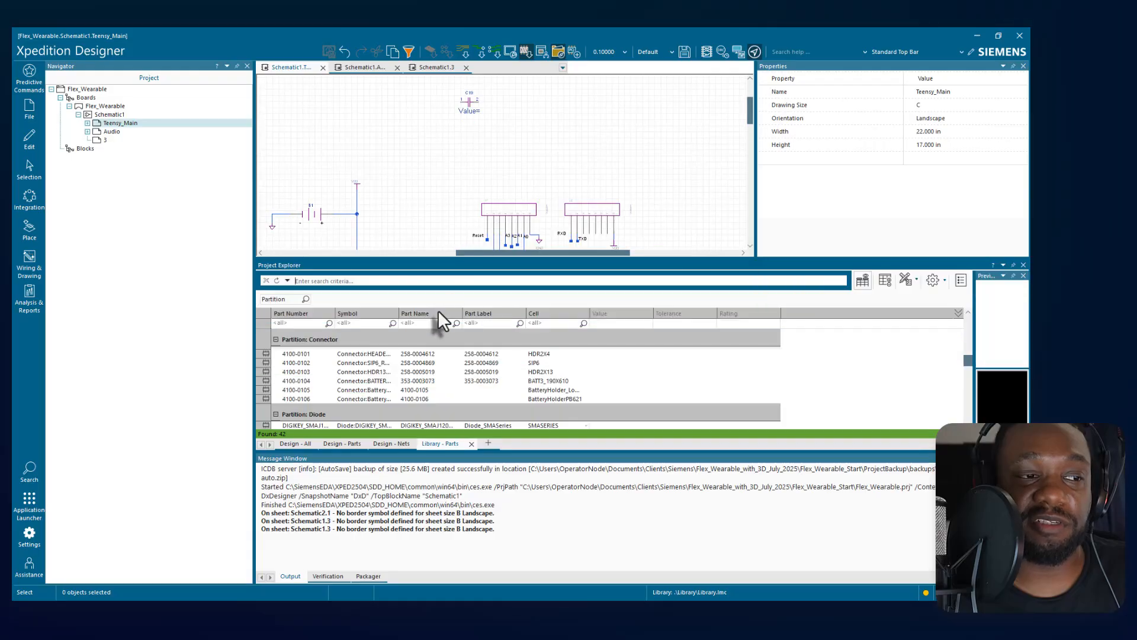
# Examine the slot and Add Nets placement options of connector part 4100-0101, and widen the preview pane to inspect its symbol and footprint.
pyautogui.click(321, 354)
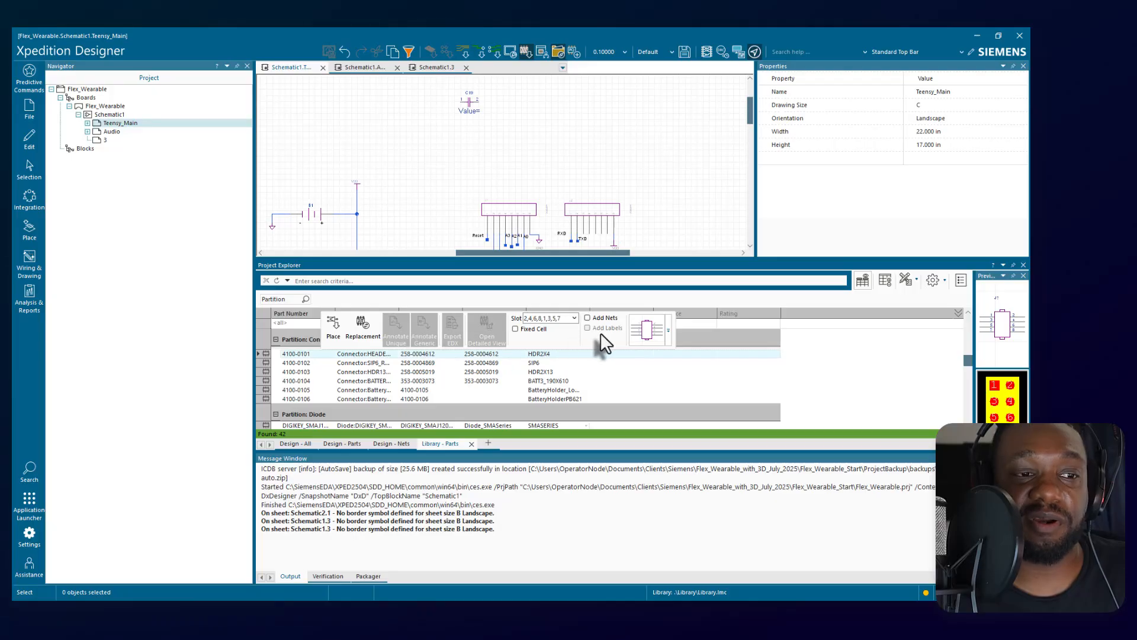
pyautogui.click(574, 319)
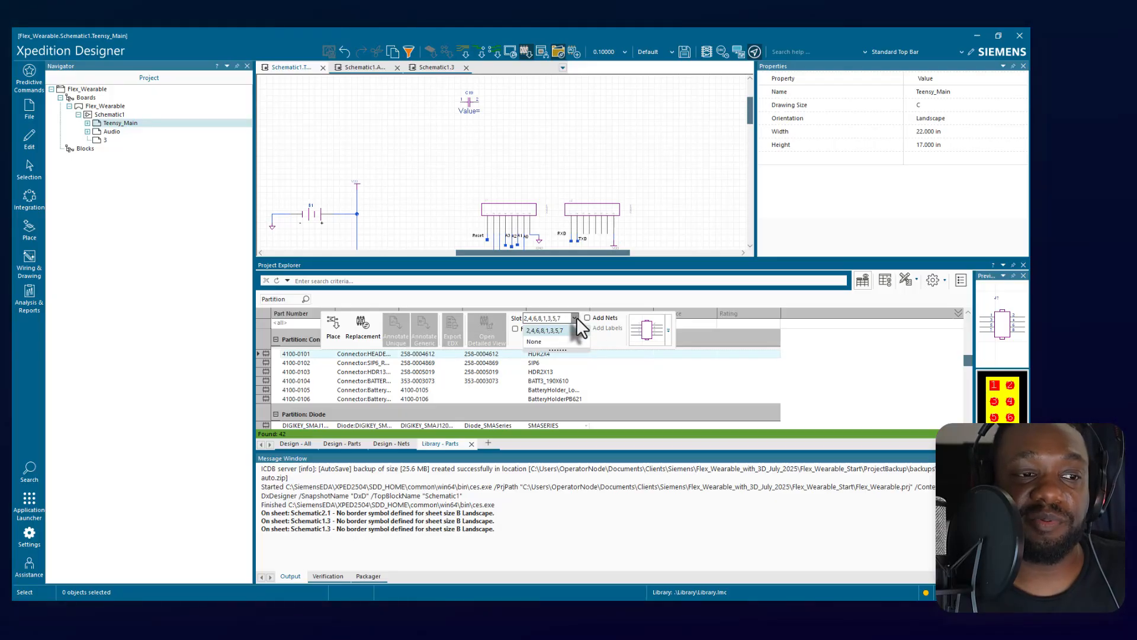
pyautogui.click(577, 317)
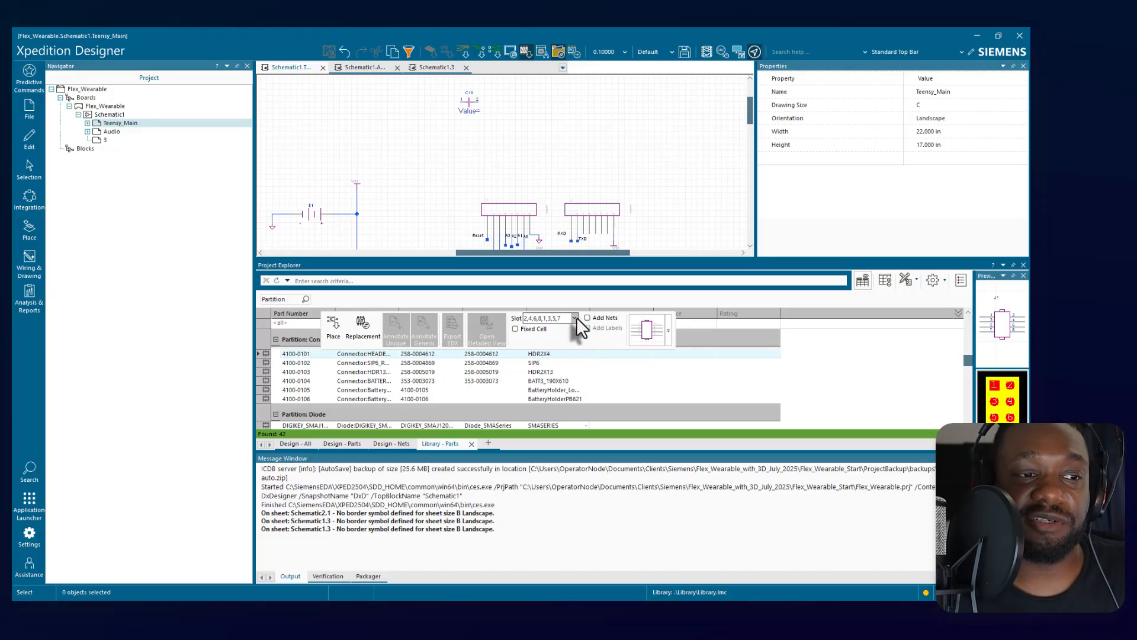
pyautogui.click(610, 319)
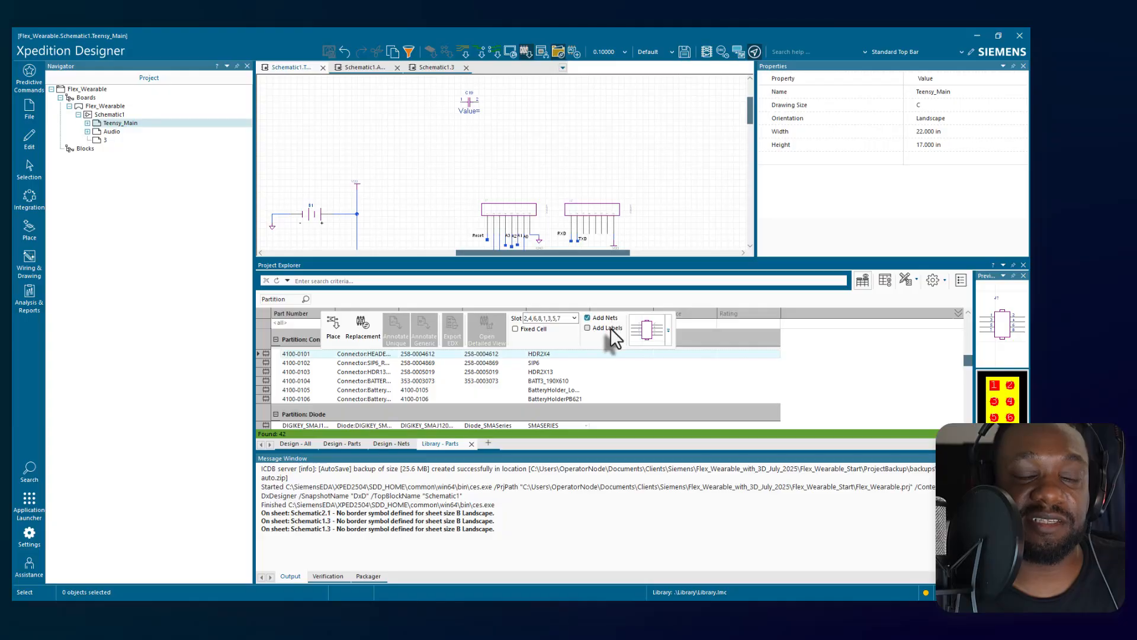
pyautogui.click(610, 319)
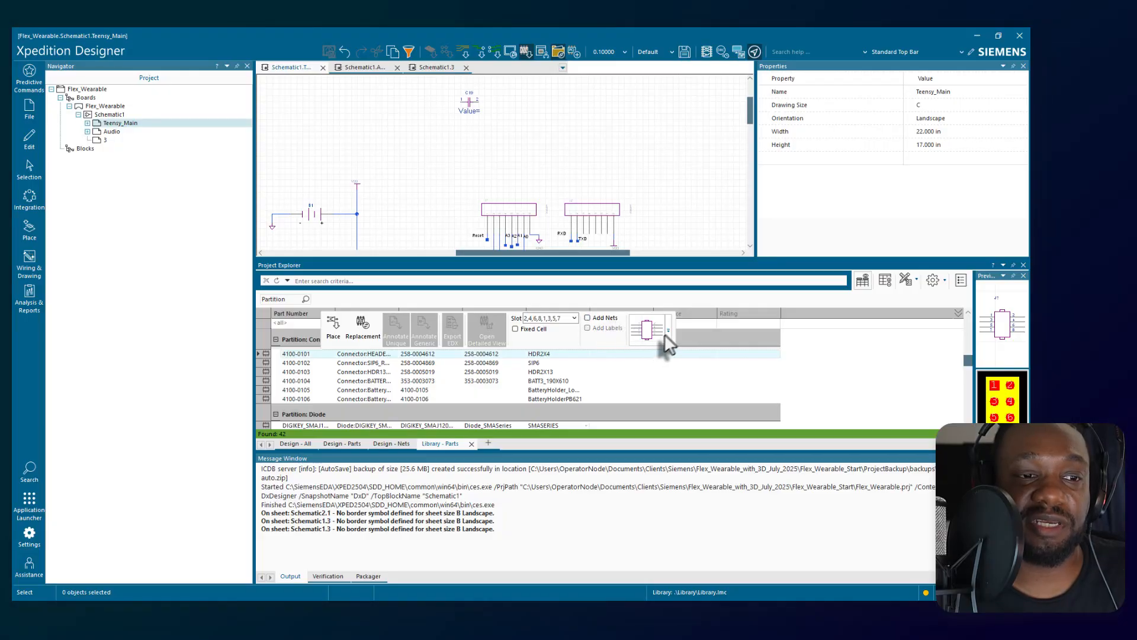
pyautogui.moveTo(664, 333)
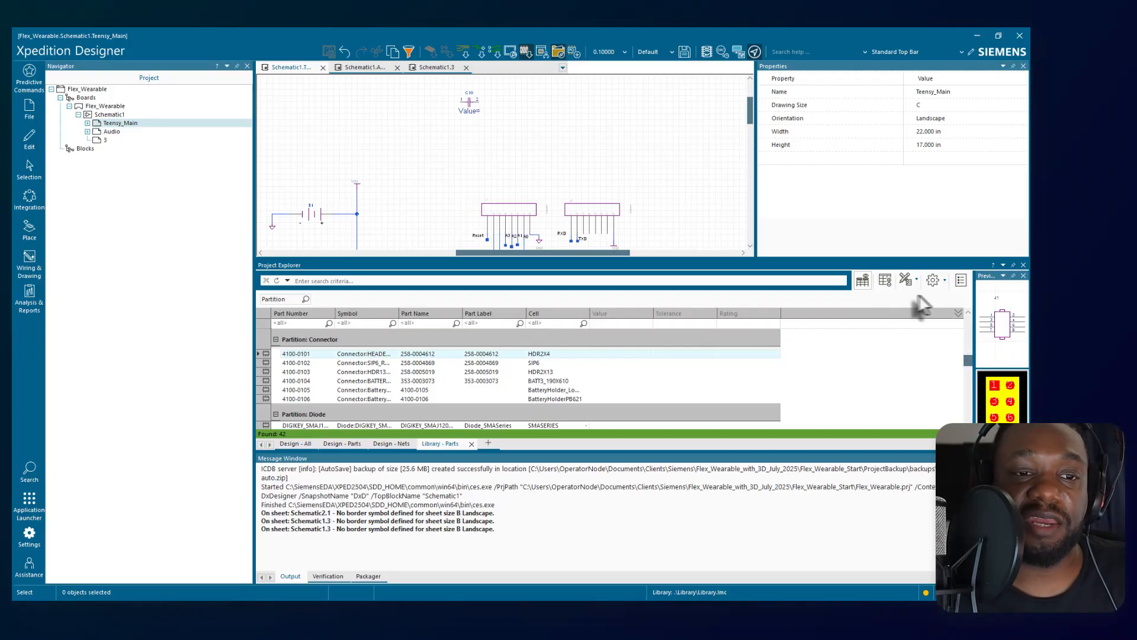
pyautogui.moveTo(975, 343); pyautogui.dragTo(847, 343)
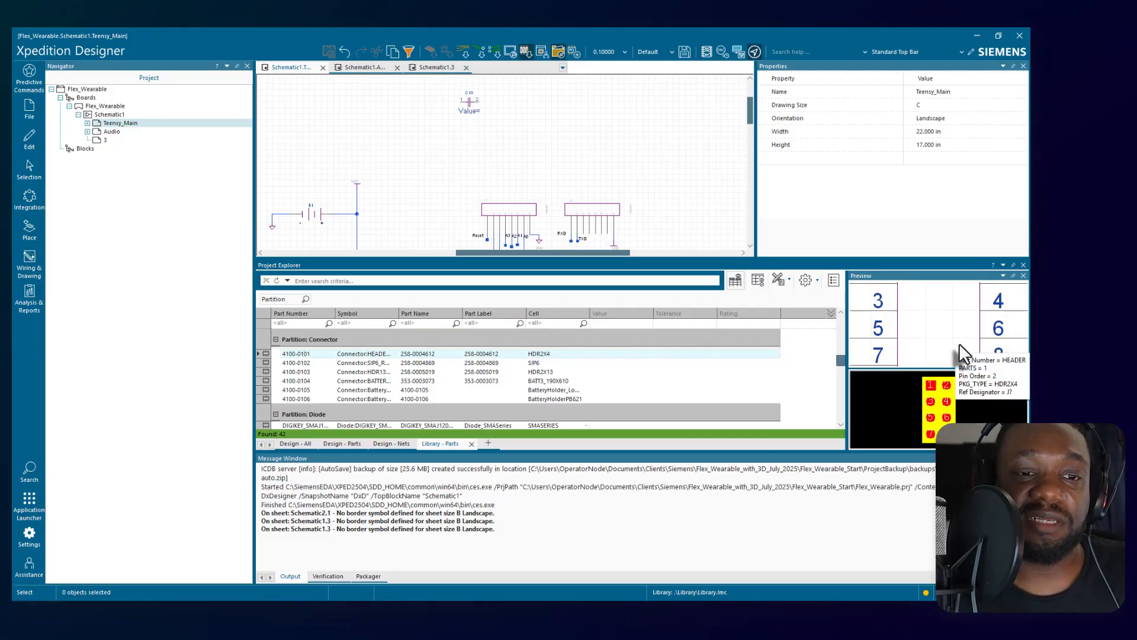
pyautogui.scroll(-3, 951, 408)
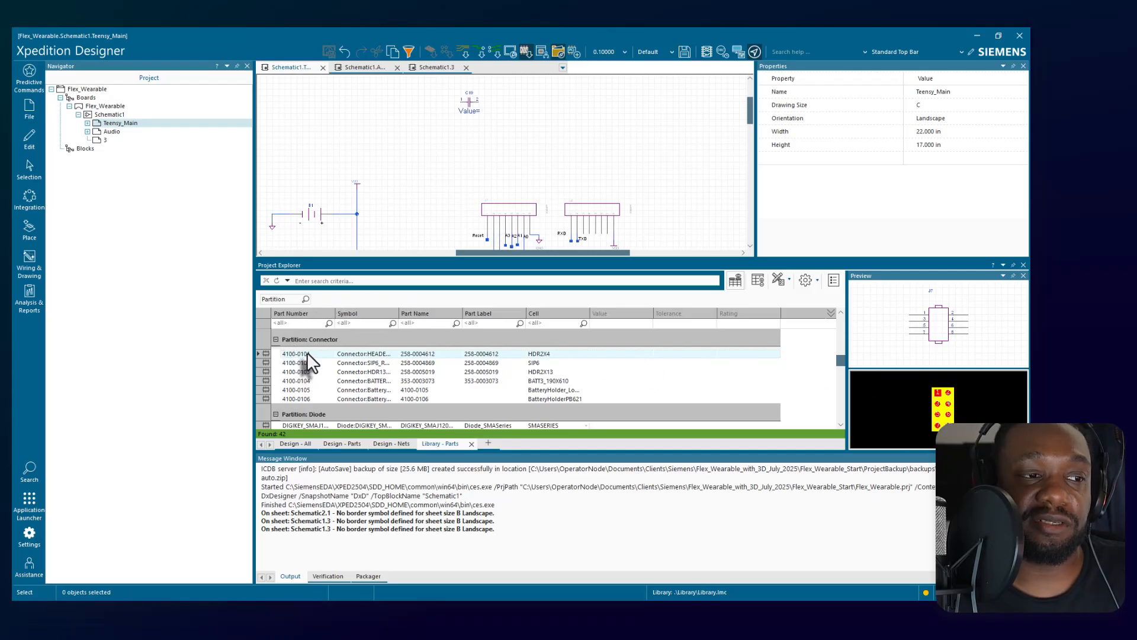
# Place three copies of connector 4100-0101 and one connector 4100-0102 in the upper area of the Teensy_Main sheet.
pyautogui.moveTo(307, 352); pyautogui.dragTo(564, 172)
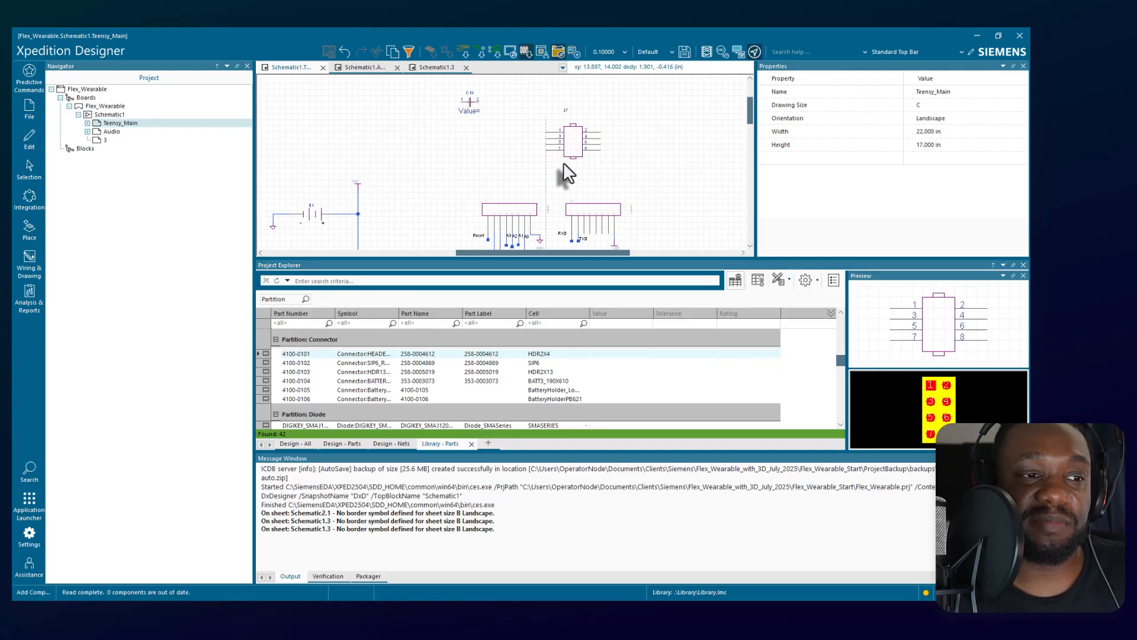
pyautogui.click(410, 175)
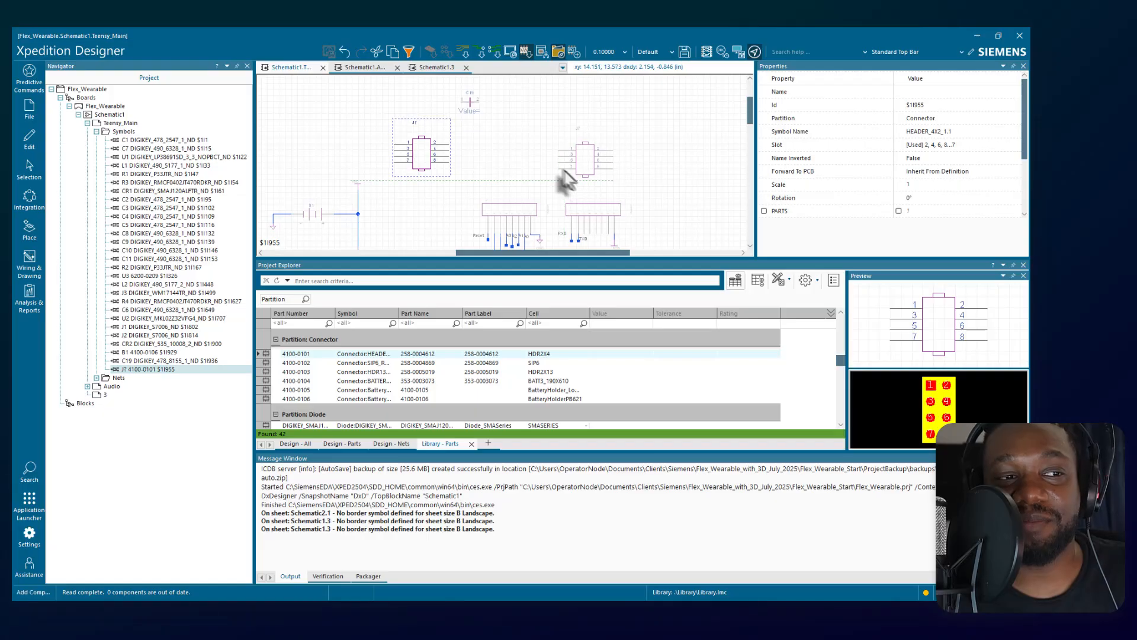
pyautogui.click(490, 177)
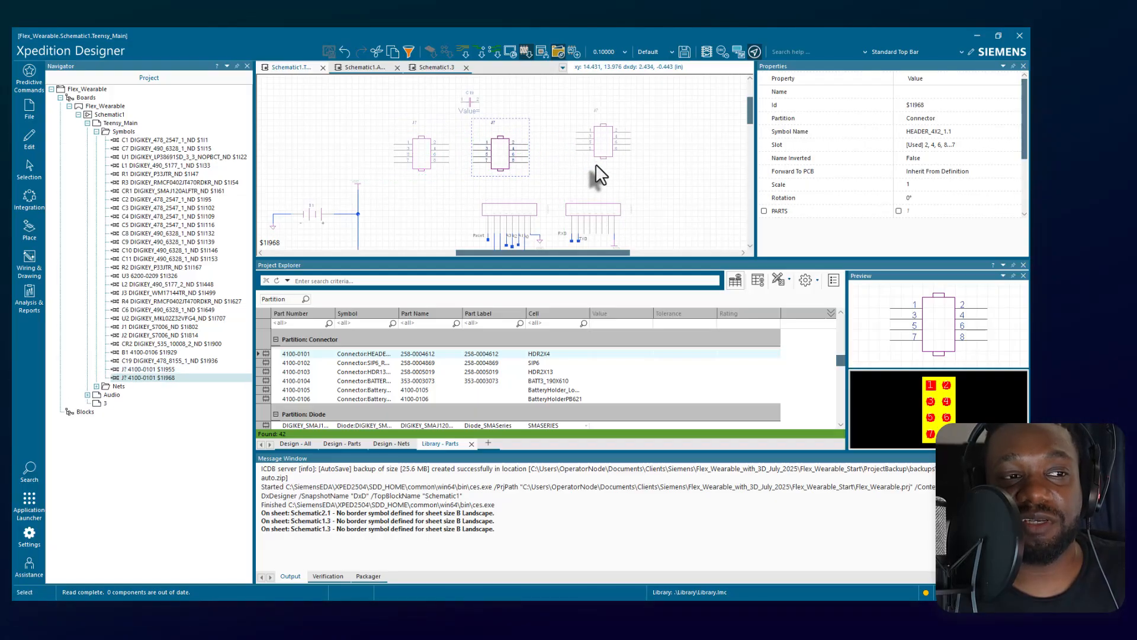
pyautogui.click(573, 174)
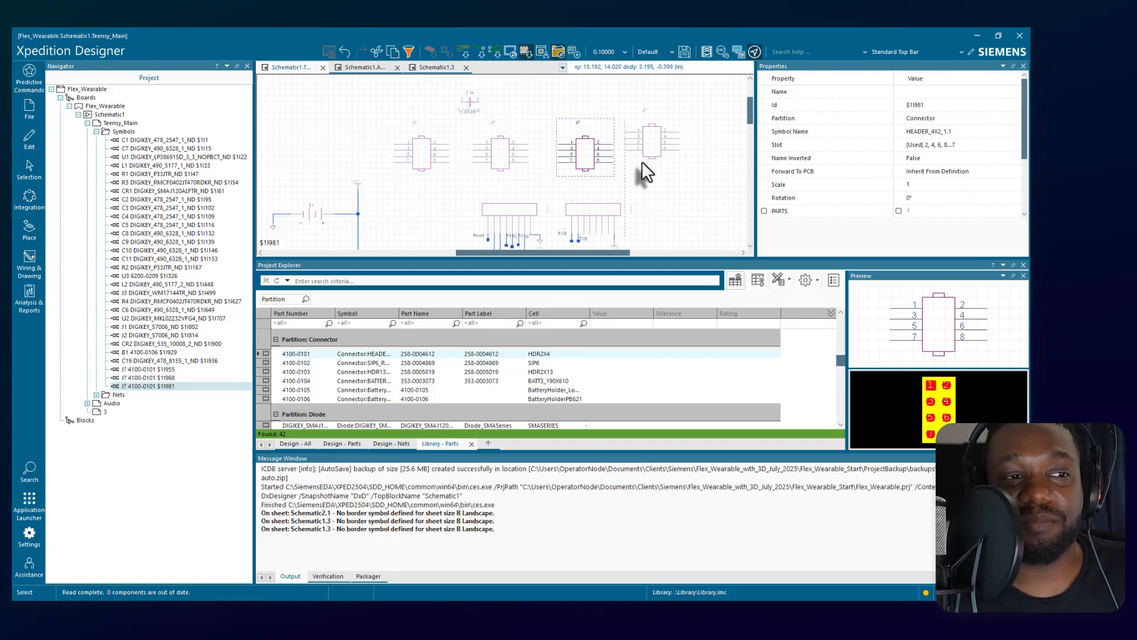
pyautogui.click(314, 362)
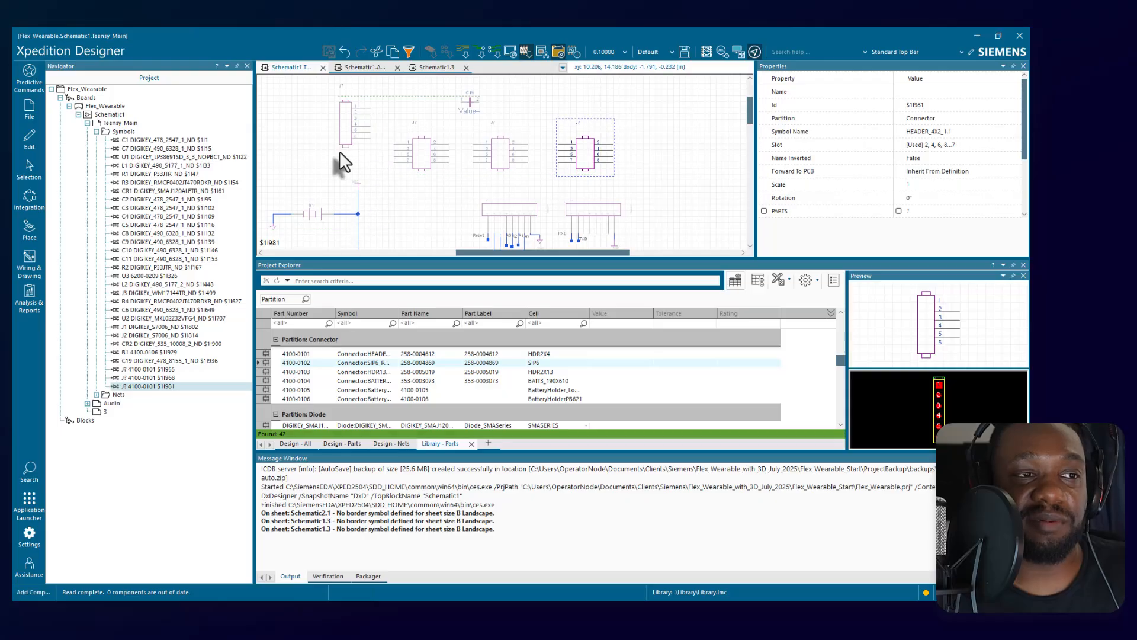
pyautogui.click(340, 150)
# Place five copies of battery part 4100-0104 to the right of the placed connectors on the Teensy_Main sheet.
pyautogui.click(311, 371)
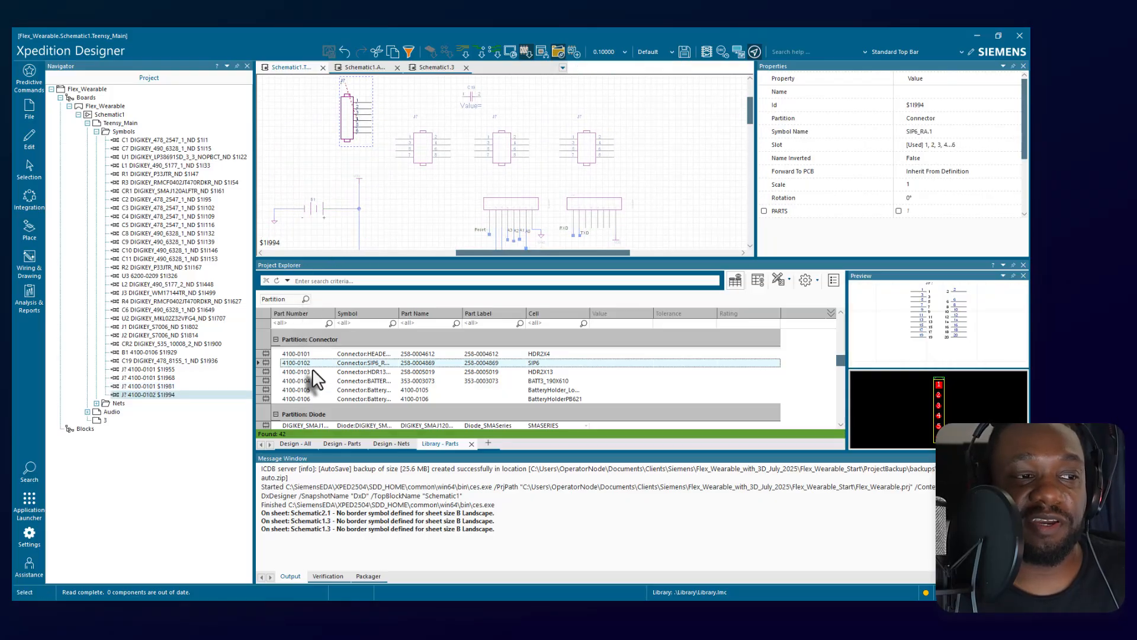
pyautogui.click(324, 379)
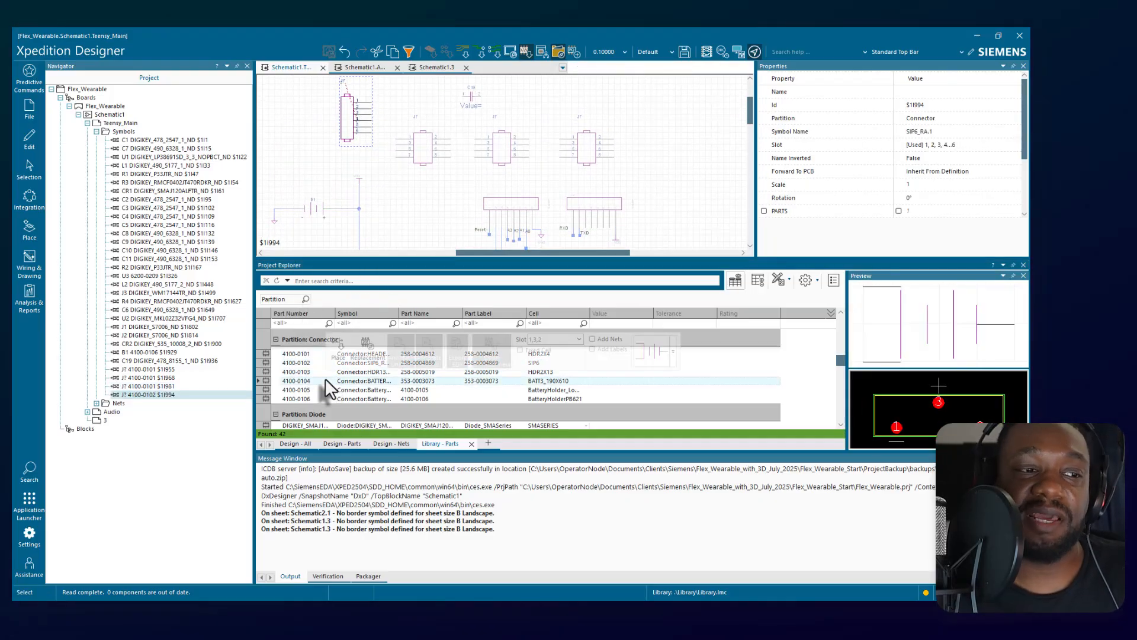
pyautogui.scroll(-5, 503, 177)
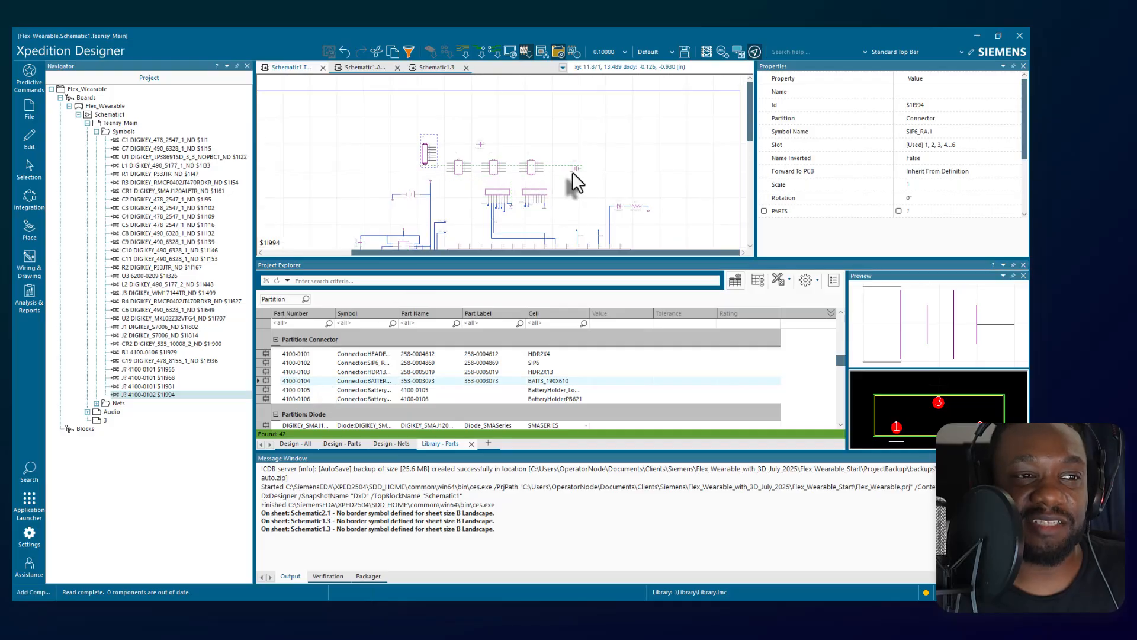
pyautogui.click(578, 170)
pyautogui.scroll(6, 580, 176)
pyautogui.click(631, 161)
pyautogui.click(547, 153)
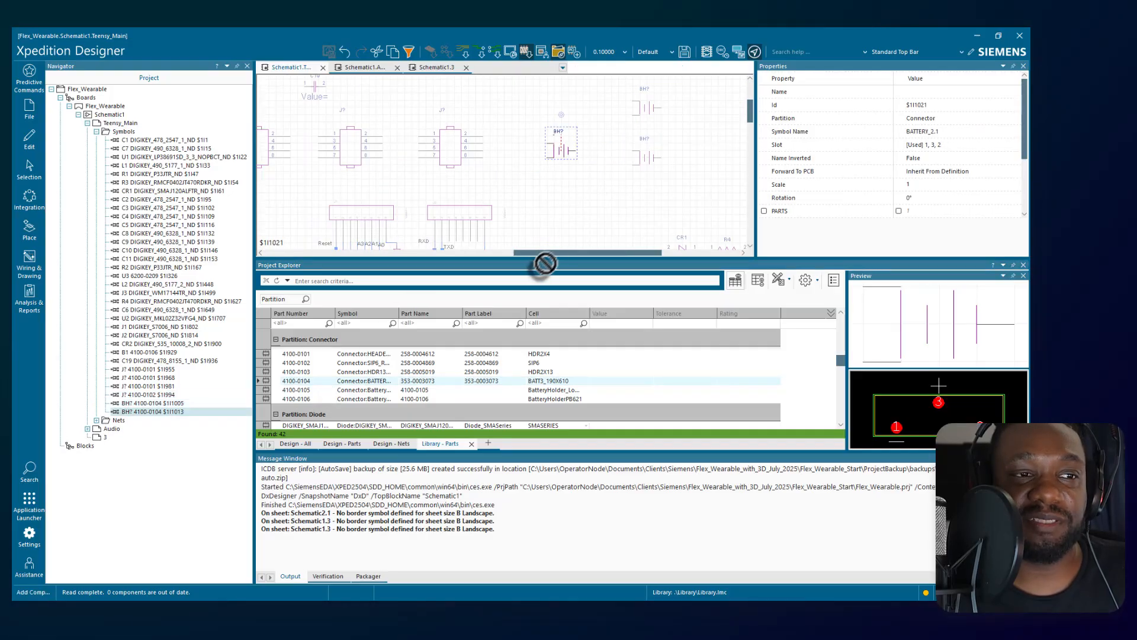
pyautogui.click(568, 208)
pyautogui.click(681, 182)
pyautogui.press('Escape')
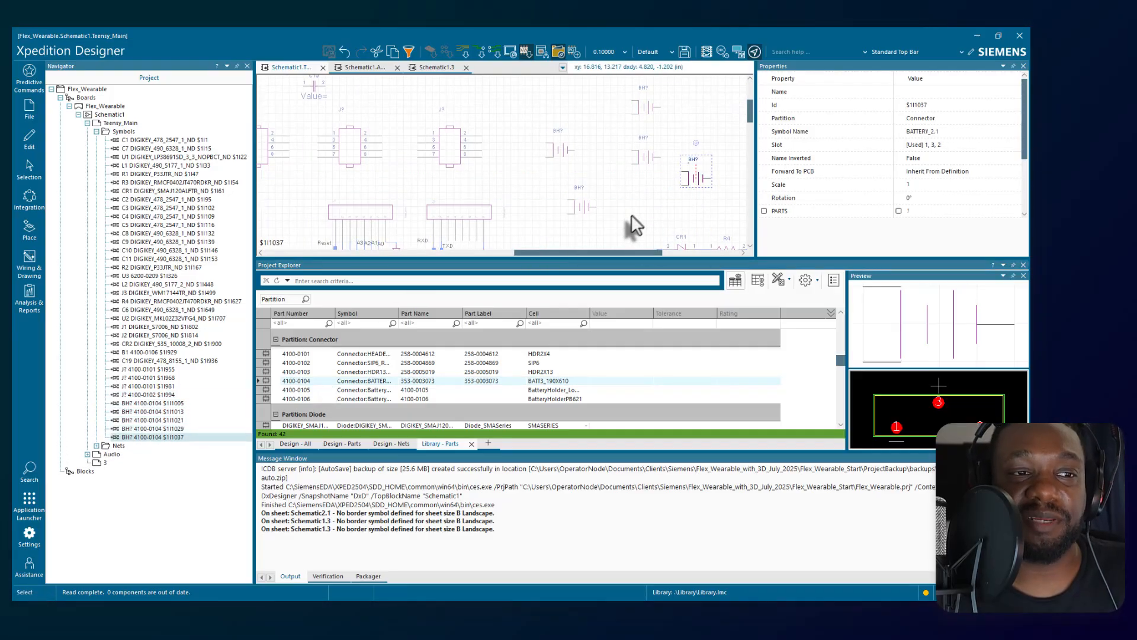
# Undo the five battery placements and the most recent connector placements on the sheet.
pyautogui.click(596, 126)
pyautogui.hotkey('ctrl', 'z')
pyautogui.hotkey('ctrl', 'z')
pyautogui.hotkey('ctrl', 'z')
pyautogui.hotkey('ctrl', 'z')
pyautogui.hotkey('ctrl', 'z')
pyautogui.hotkey('ctrl', 'z')
pyautogui.hotkey('ctrl', 'z')
pyautogui.hotkey('ctrl', 'z')
pyautogui.hotkey('ctrl', 'z')
pyautogui.hotkey('ctrl', 'z')
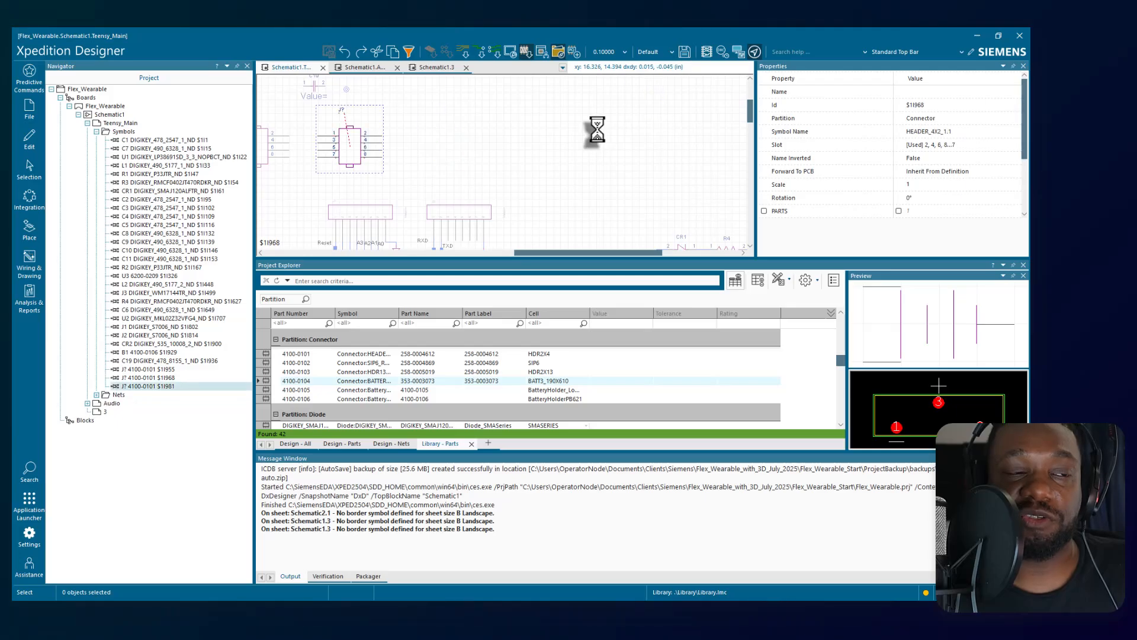
# Delete capacitor C19 and the remaining newly placed connectors from the Teensy_Main sheet.
pyautogui.click(314, 83)
pyautogui.press('Delete')
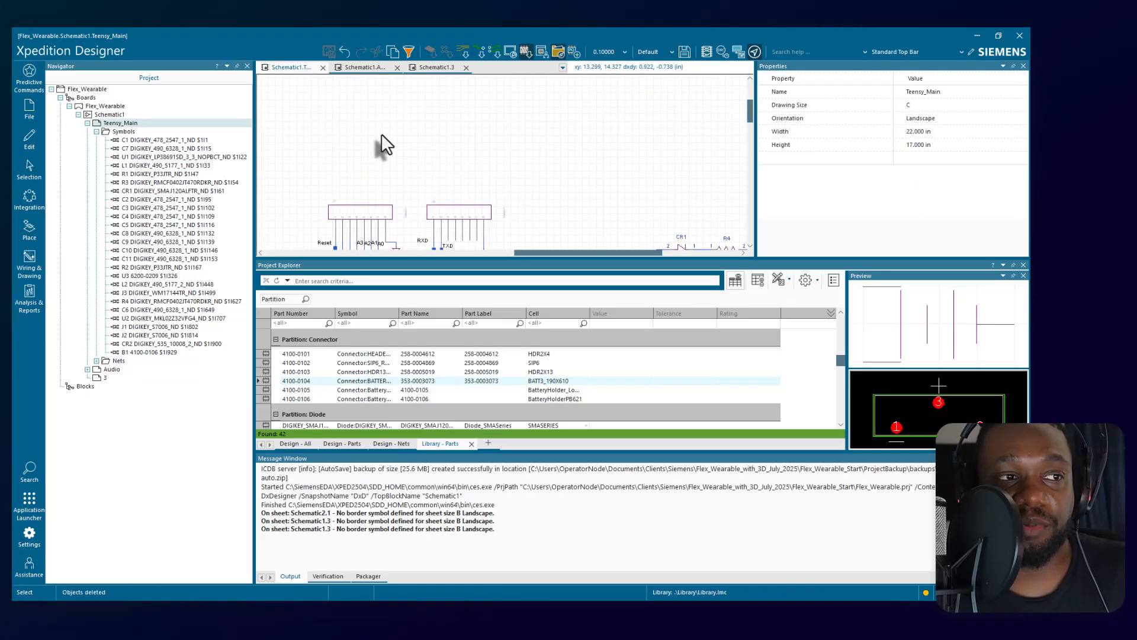
pyautogui.click(428, 148)
pyautogui.hotkey('ctrl', 'a')
pyautogui.click(445, 154)
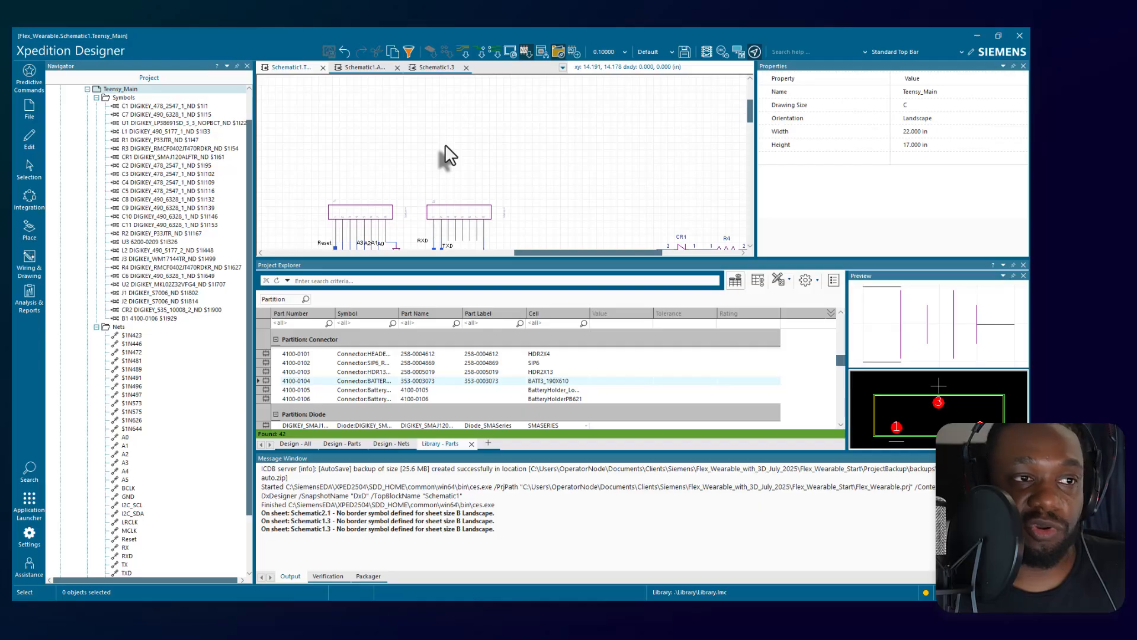
pyautogui.scroll(-5, 445, 155)
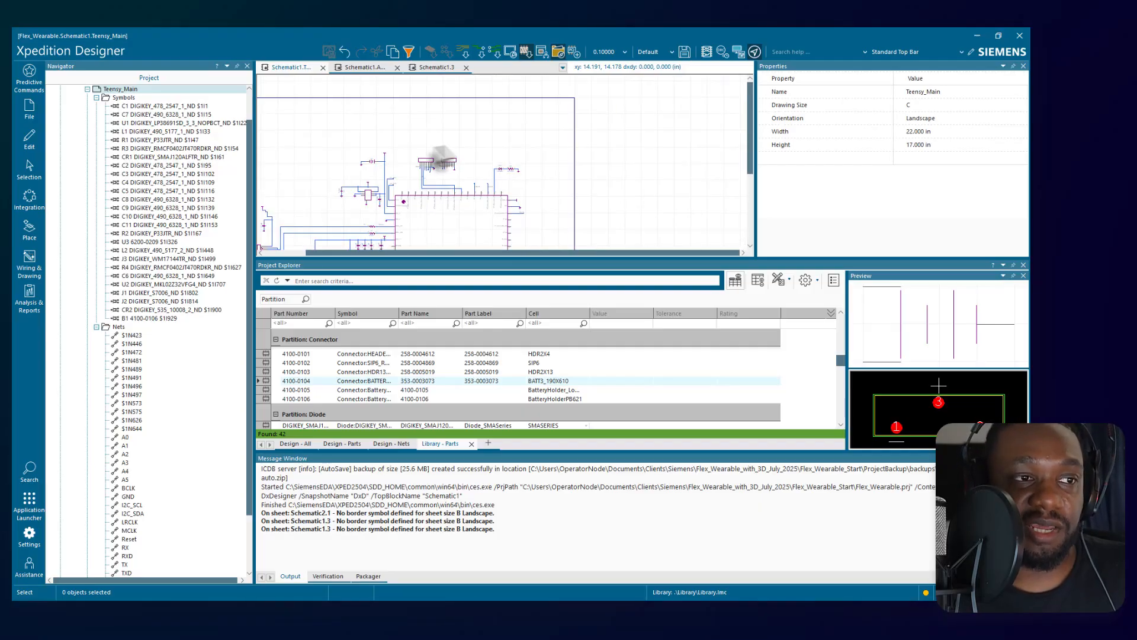
pyautogui.moveTo(355, 145); pyautogui.dragTo(334, 138, button='middle')
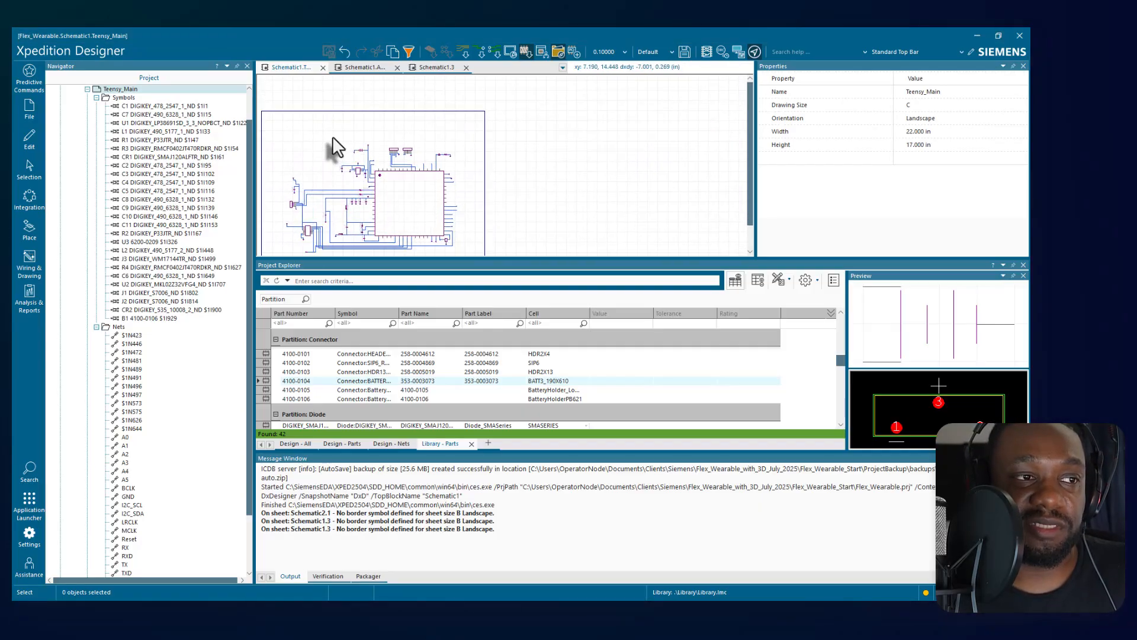
pyautogui.scroll(2, 304, 166)
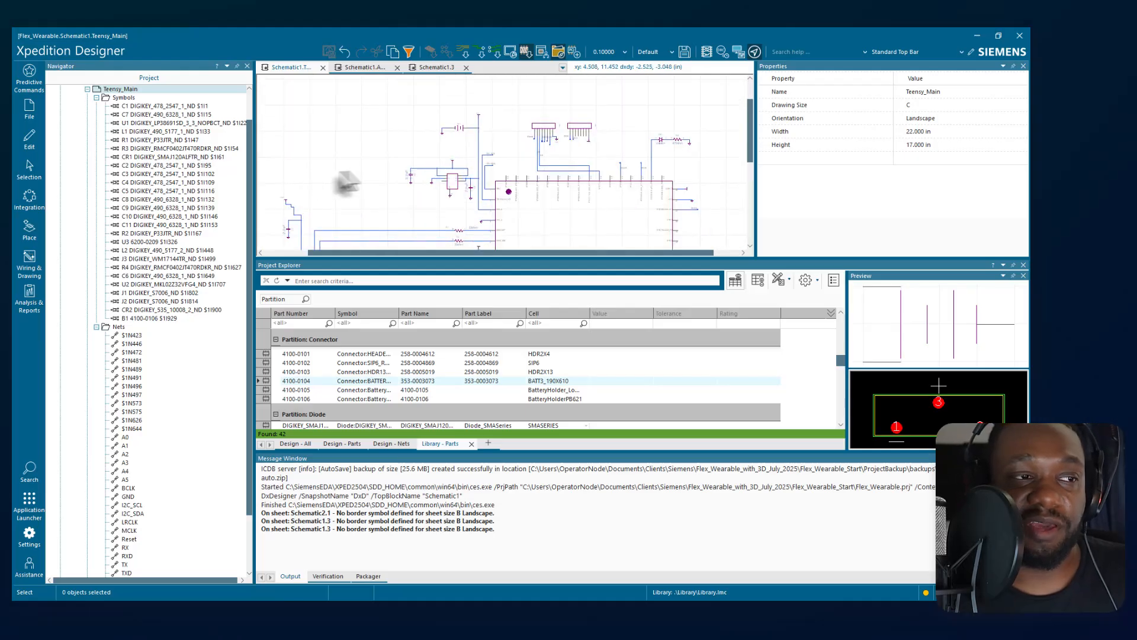
pyautogui.scroll(1, 358, 171)
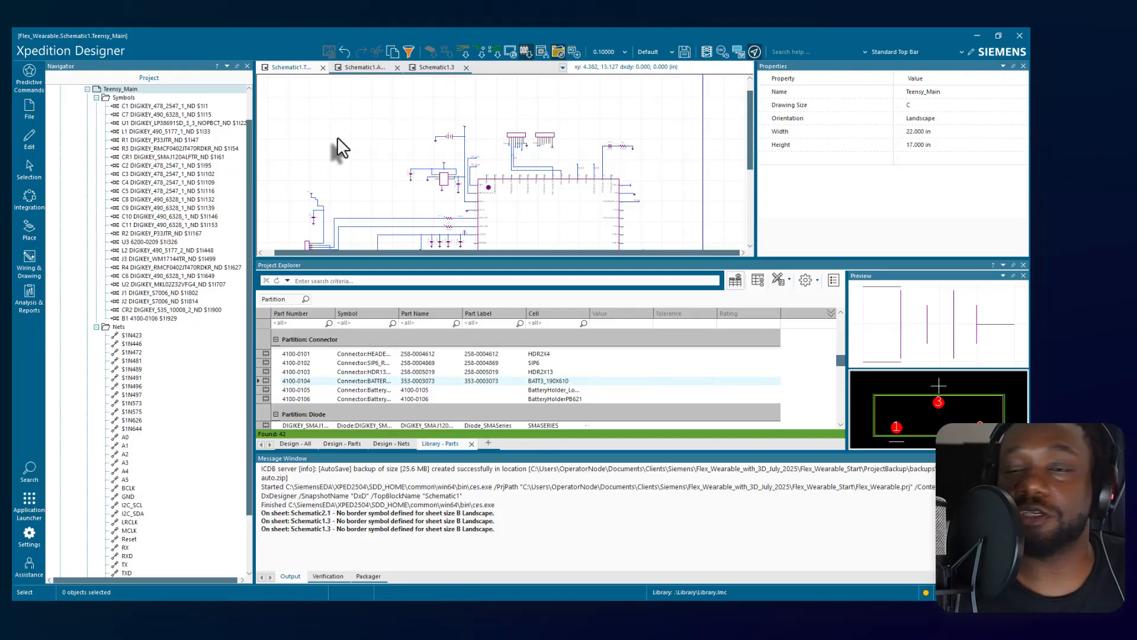
pyautogui.scroll(1, 64, 148)
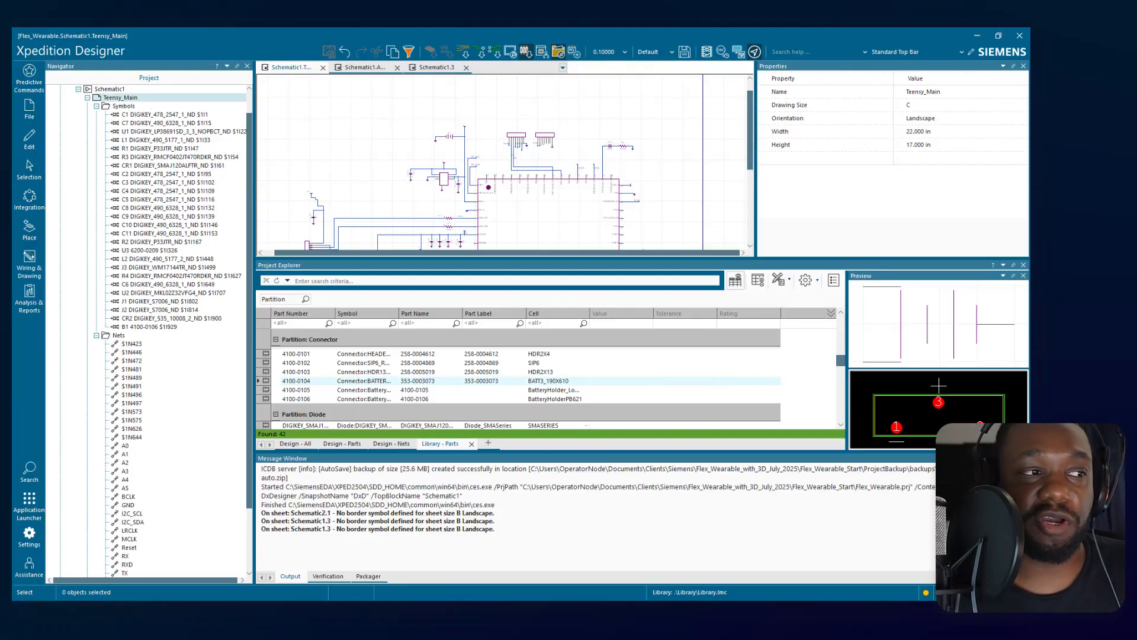
# Open Constraint Manager for the schematic from the integration commands.
pyautogui.click(27, 139)
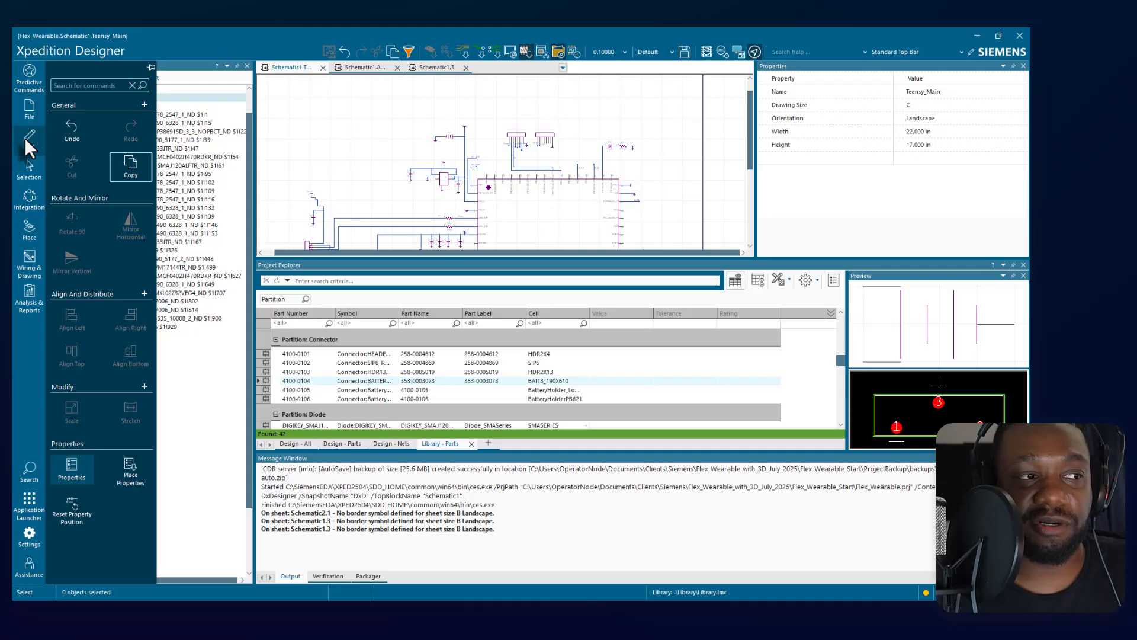
pyautogui.click(30, 199)
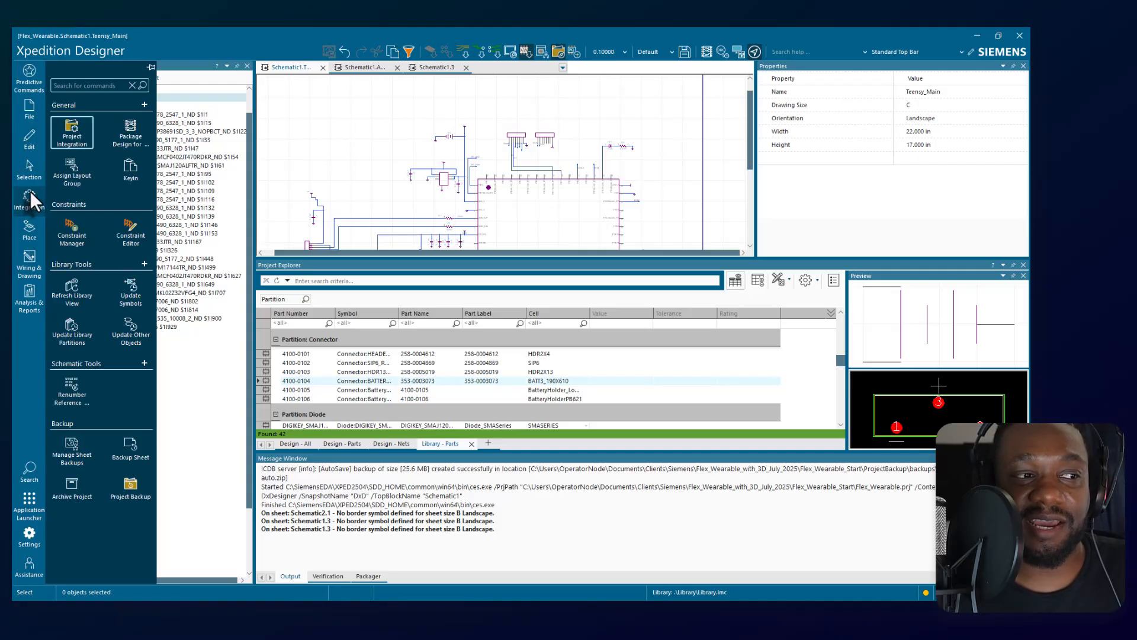
pyautogui.click(74, 234)
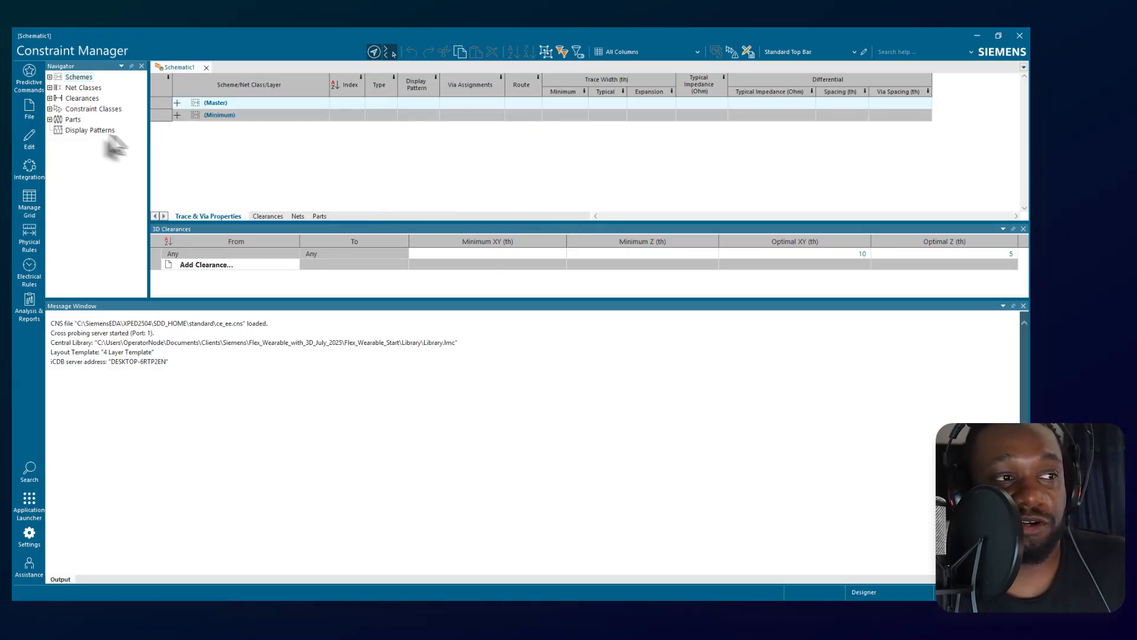
# Expand Schemes, Net Classes, Clearances and Constraint Classes in the navigator and examine the constraint classes in the nets grid.
pyautogui.click(50, 77)
pyautogui.doubleClick(83, 109)
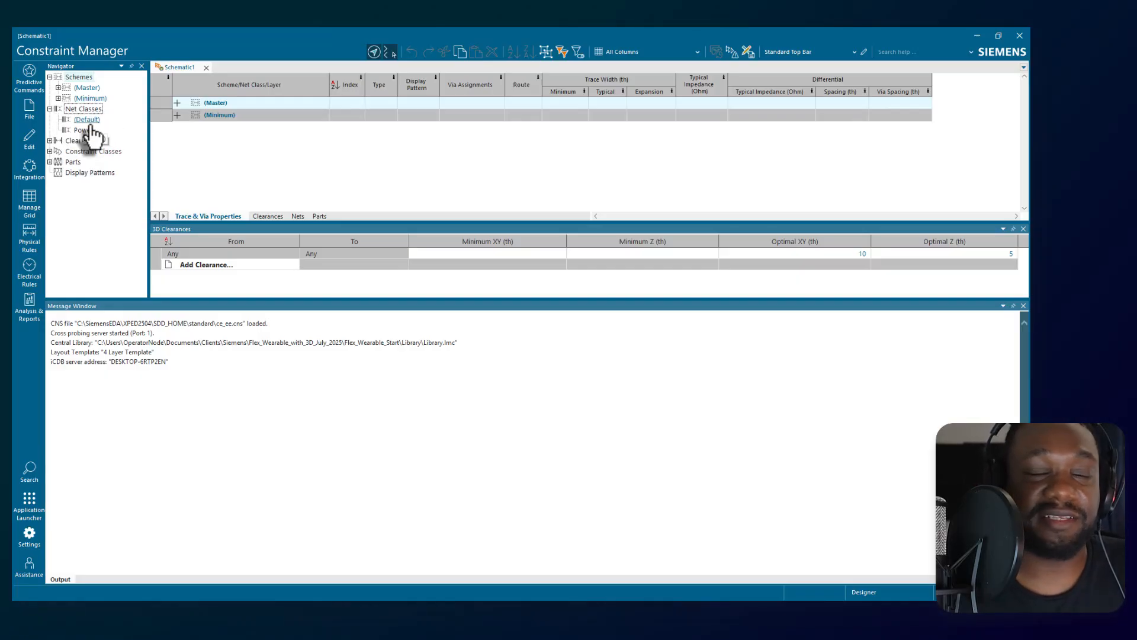
pyautogui.click(50, 140)
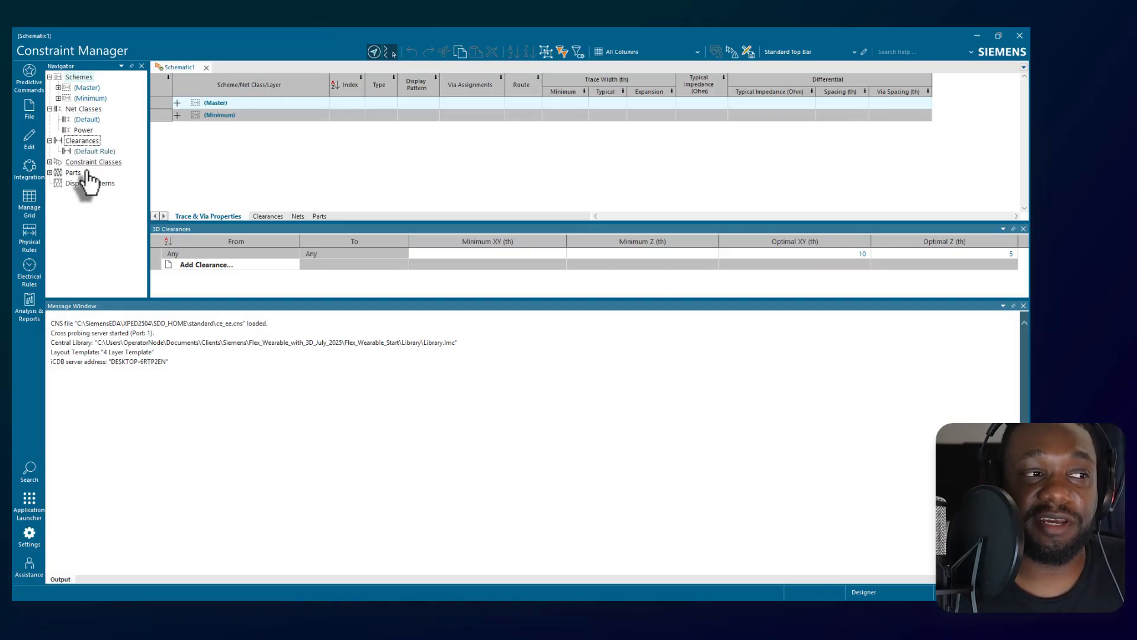
pyautogui.click(49, 165)
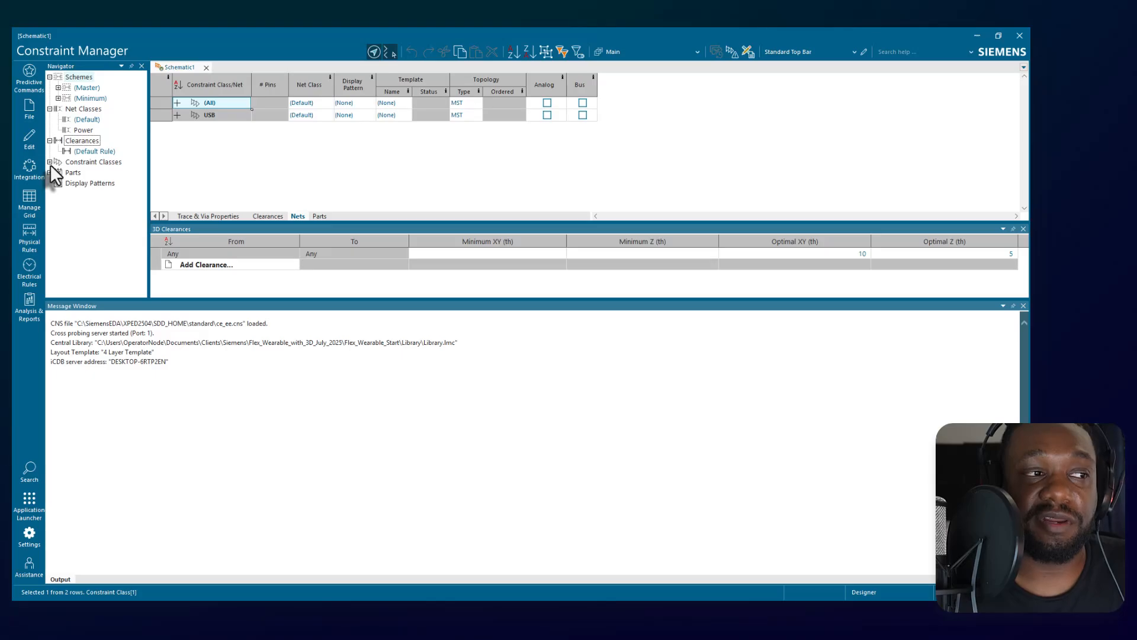
pyautogui.click(50, 162)
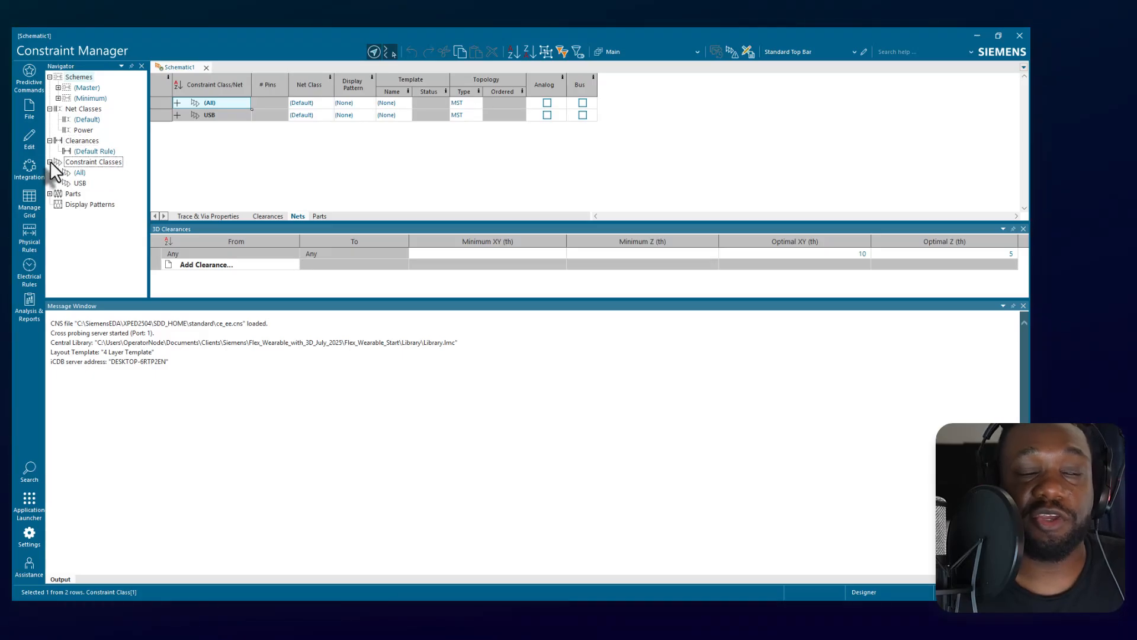
# Widen the Constraint Class/Net column and expand the (All) and USB classes, including the USB differential pair, to review their nets.
pyautogui.moveTo(251, 88); pyautogui.dragTo(264, 88)
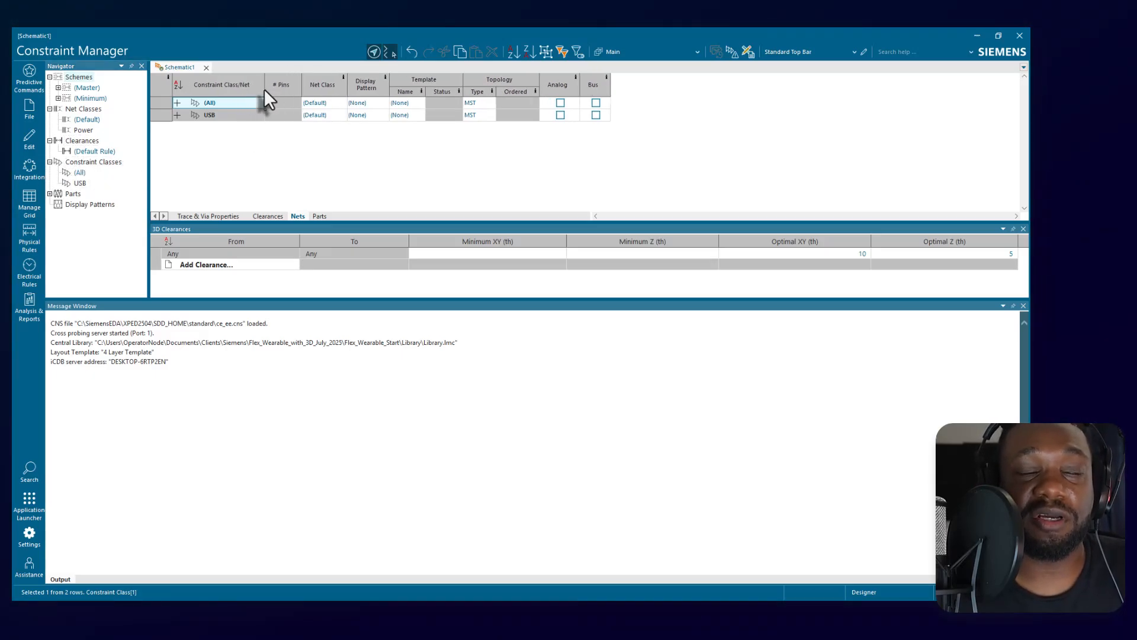
pyautogui.click(176, 103)
pyautogui.scroll(-8, 183, 125)
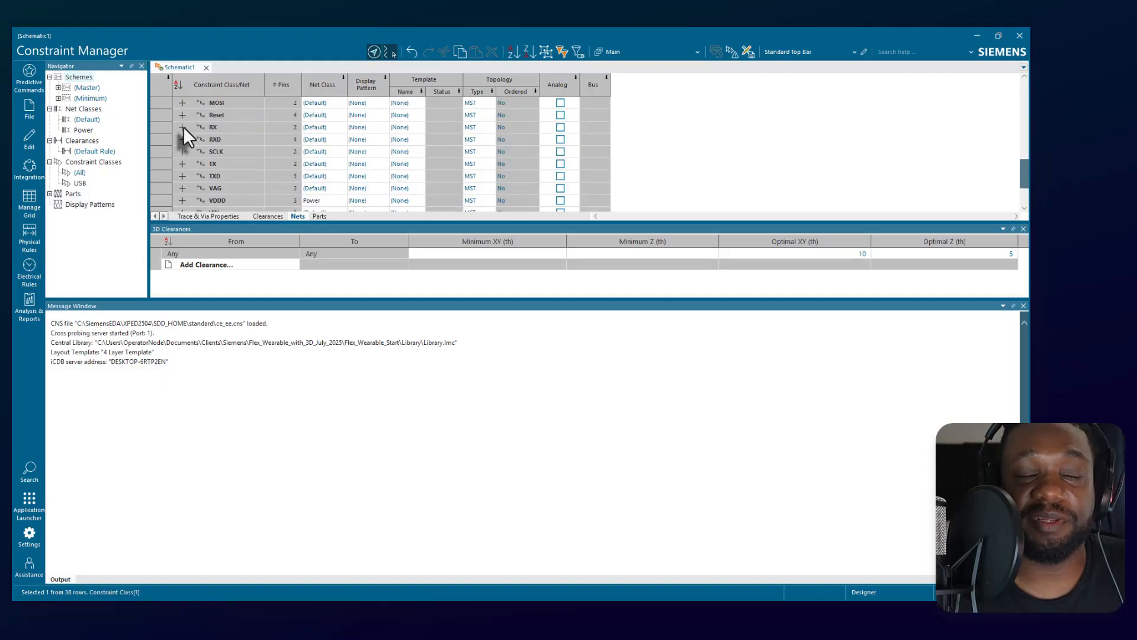
pyautogui.scroll(-2, 183, 126)
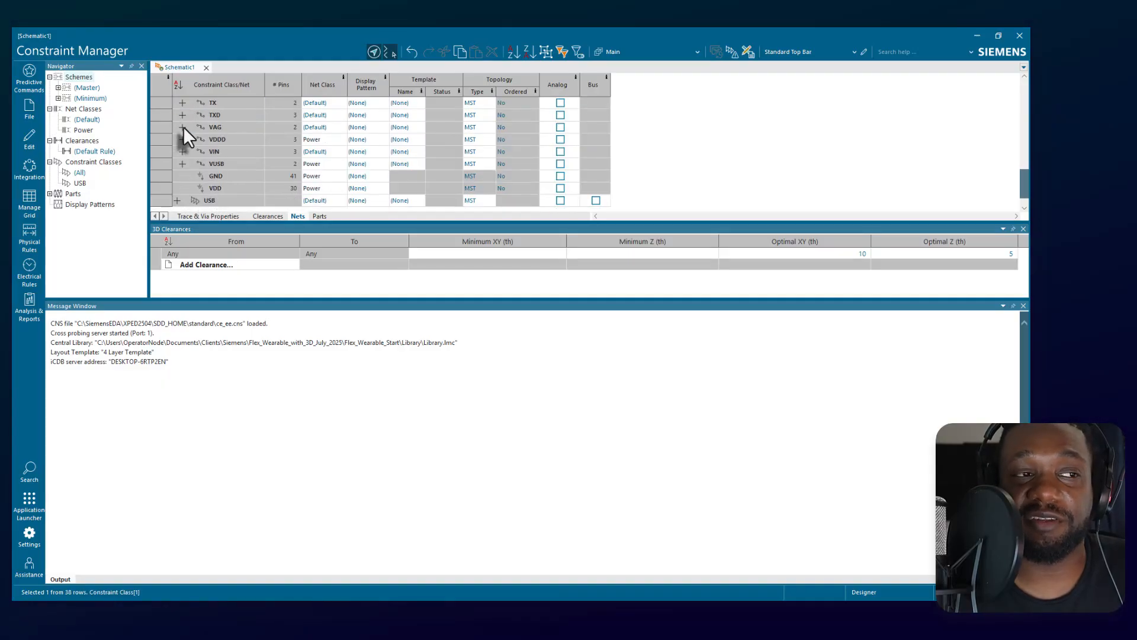
pyautogui.click(178, 201)
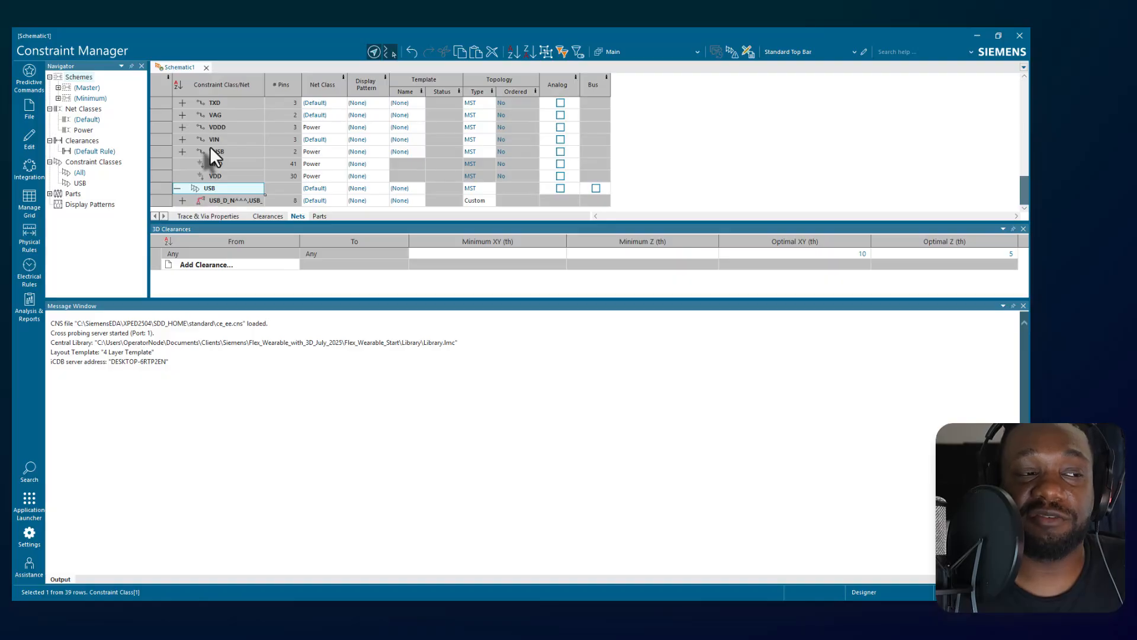
pyautogui.click(183, 201)
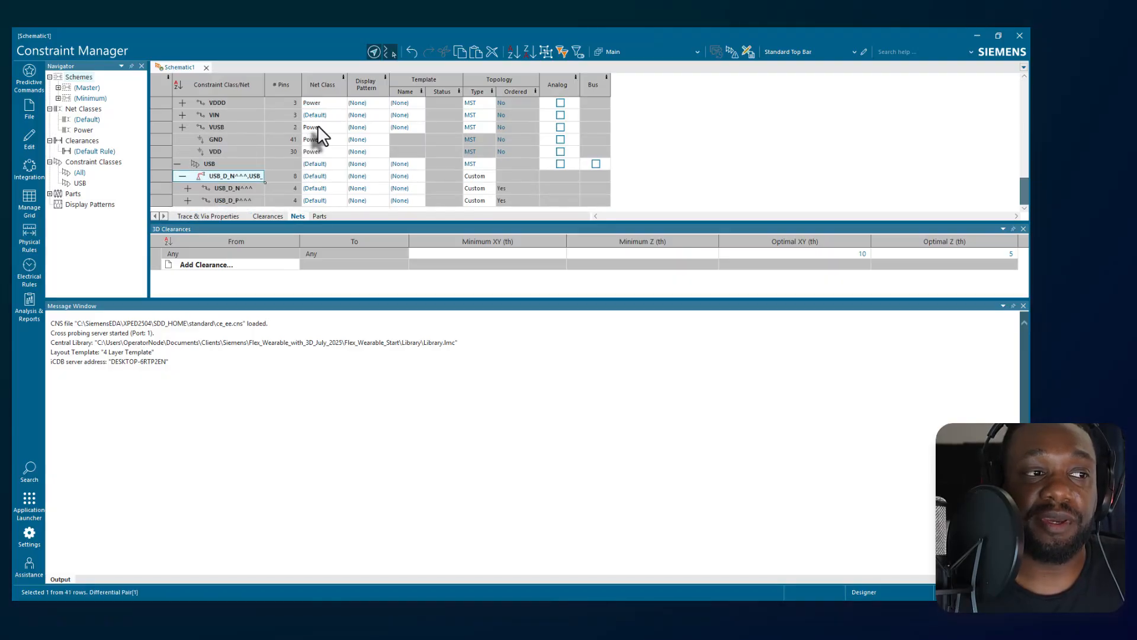
pyautogui.scroll(10, 311, 129)
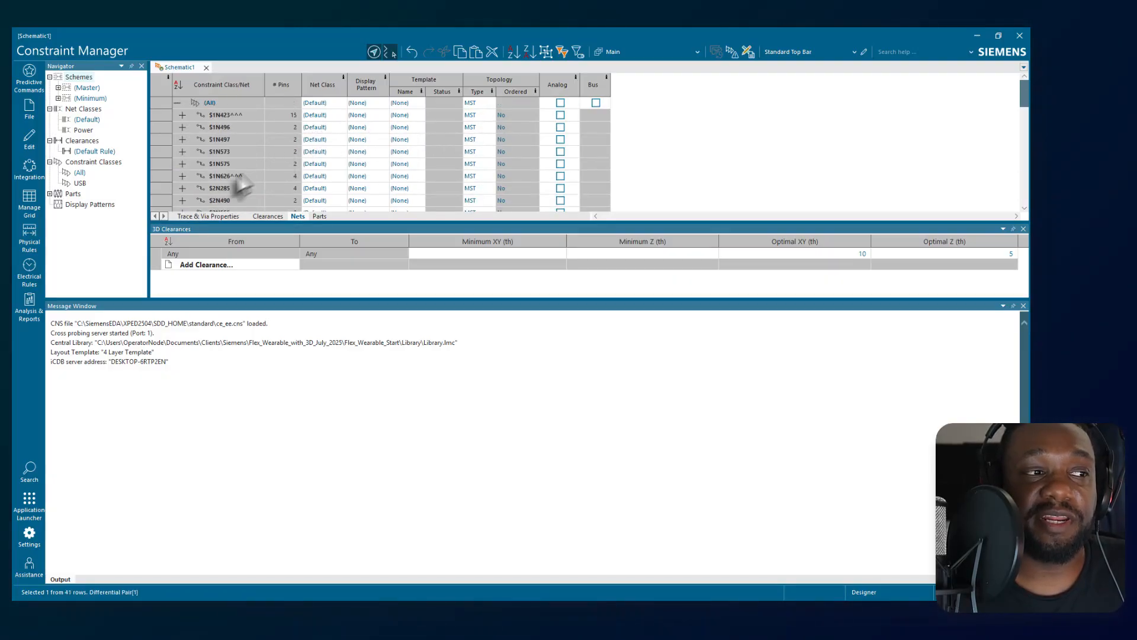
# Examine the design's Parts list in the navigator and show the pins of part DIGIKEY_WM9731CT_ND.
pyautogui.click(64, 193)
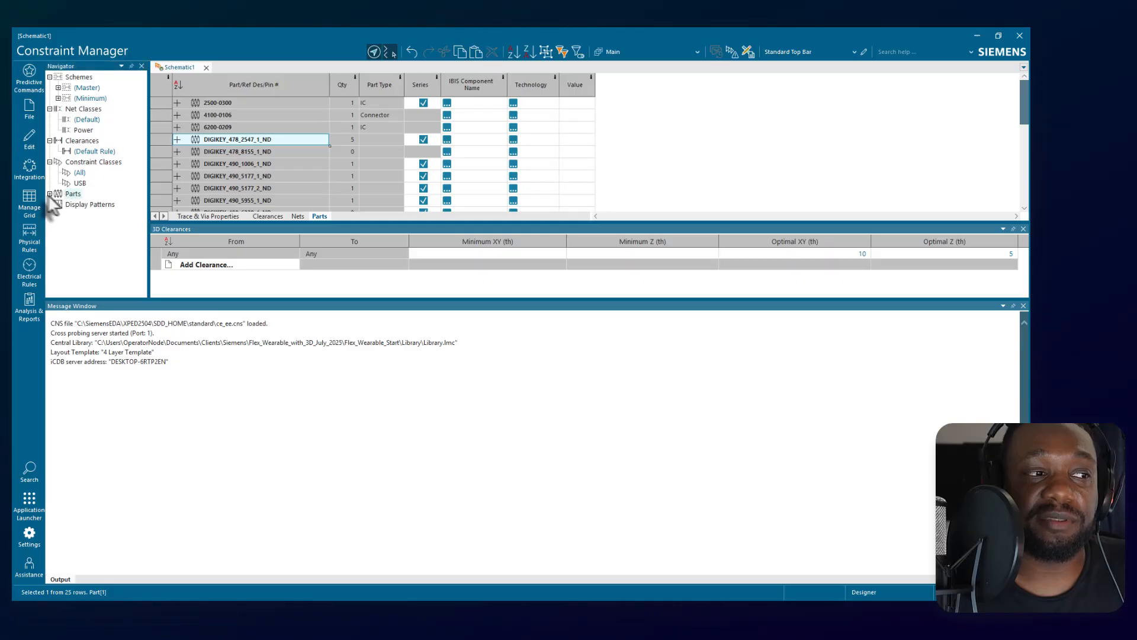
pyautogui.click(51, 194)
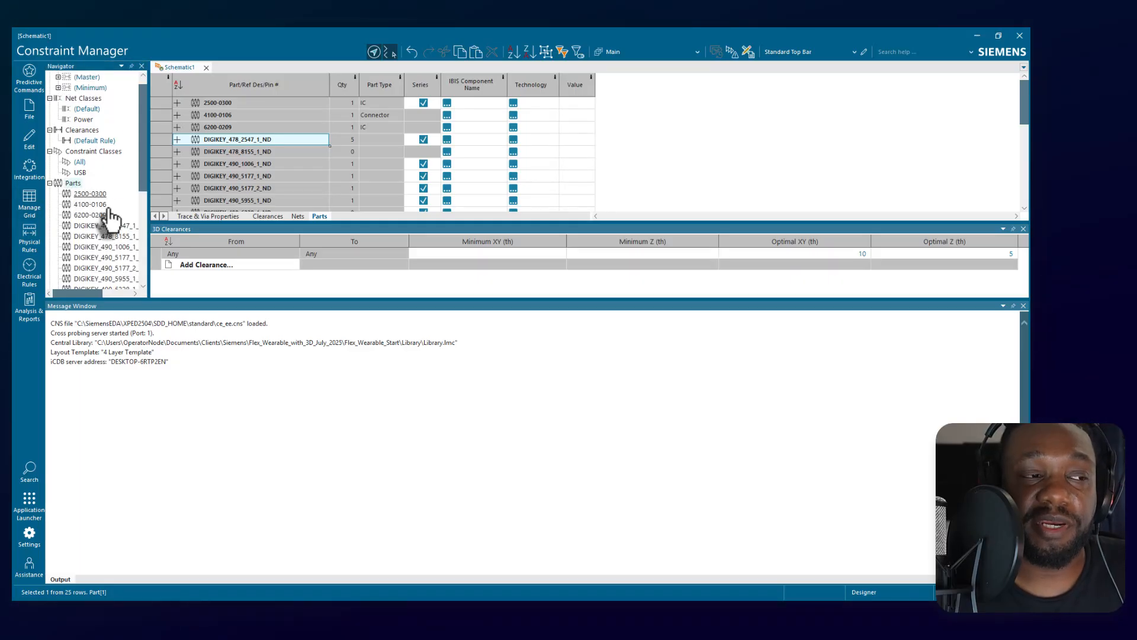
pyautogui.scroll(-3, 111, 222)
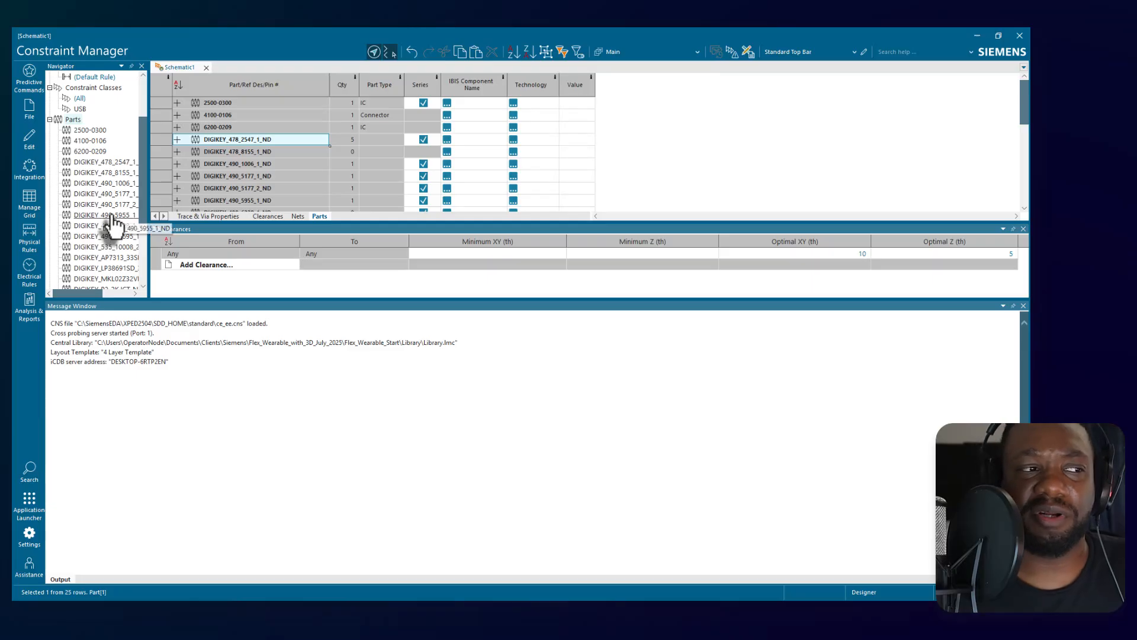
pyautogui.scroll(-2, 114, 222)
pyautogui.scroll(-1, 112, 249)
pyautogui.click(106, 257)
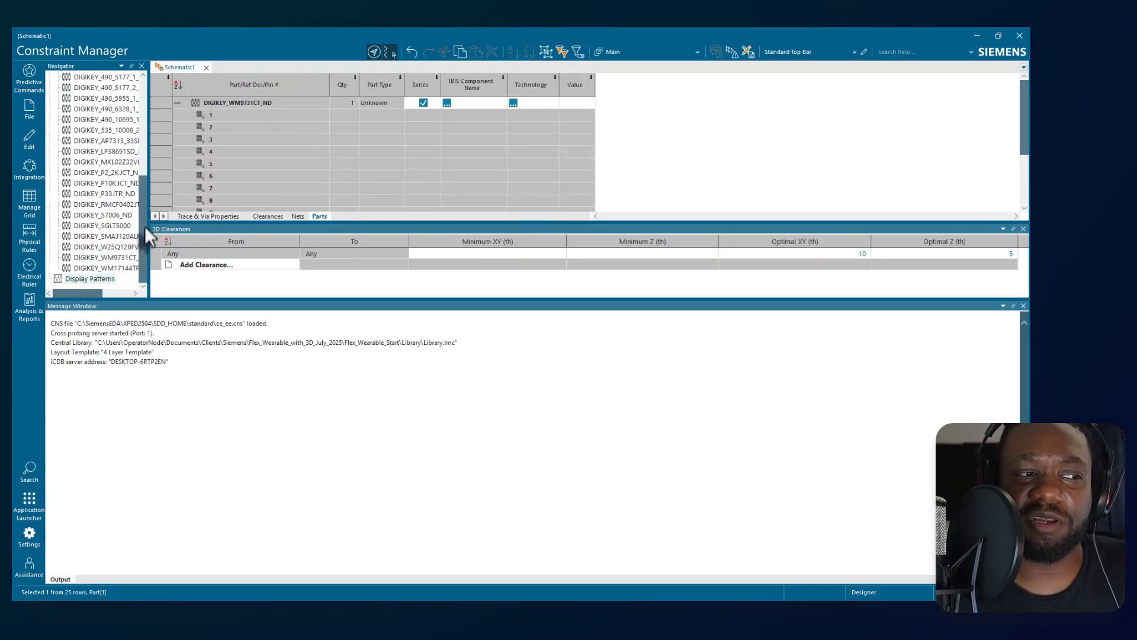
# Examine the Trace & Via Properties grid and the physical and electrical rule commands, and close Constraint Manager.
pyautogui.scroll(2, 141, 173)
pyautogui.scroll(3, 133, 168)
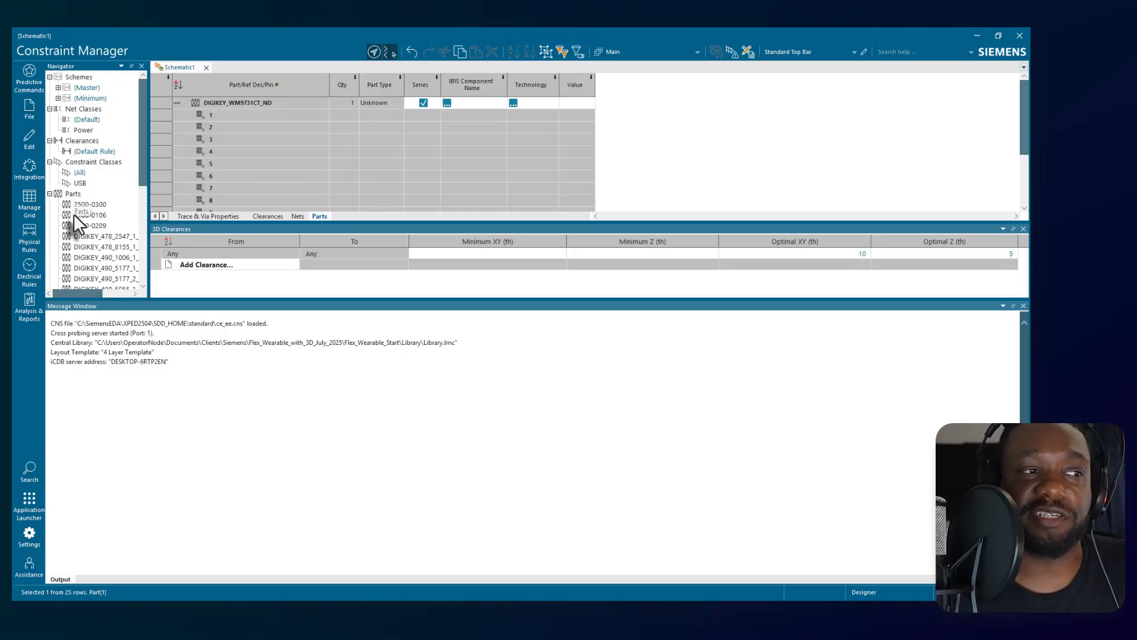
pyautogui.click(201, 215)
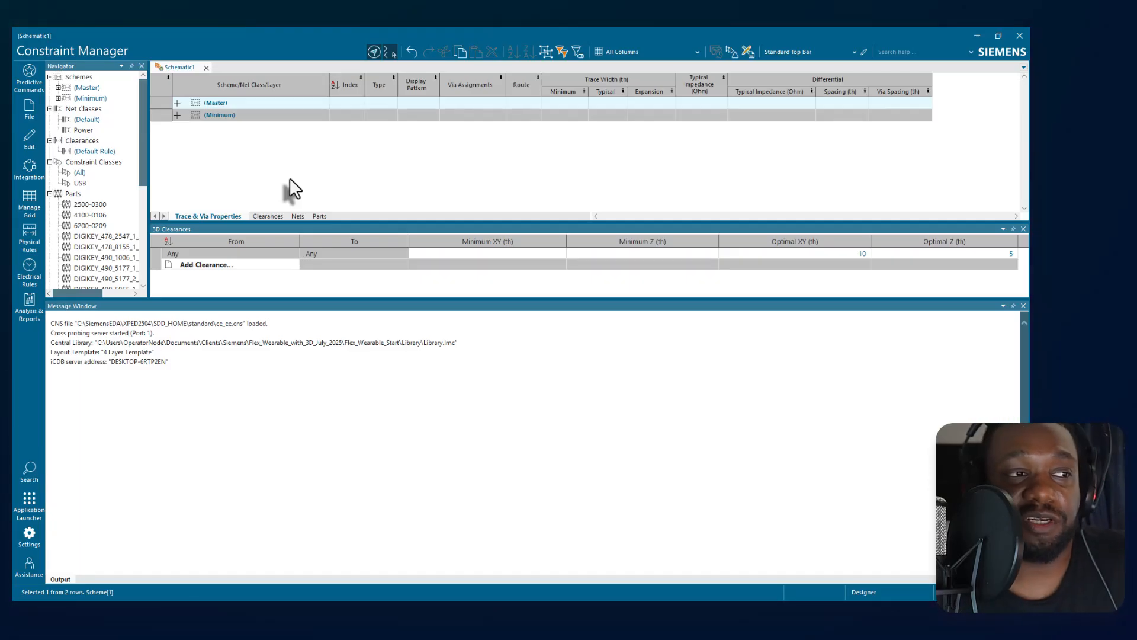
pyautogui.click(31, 234)
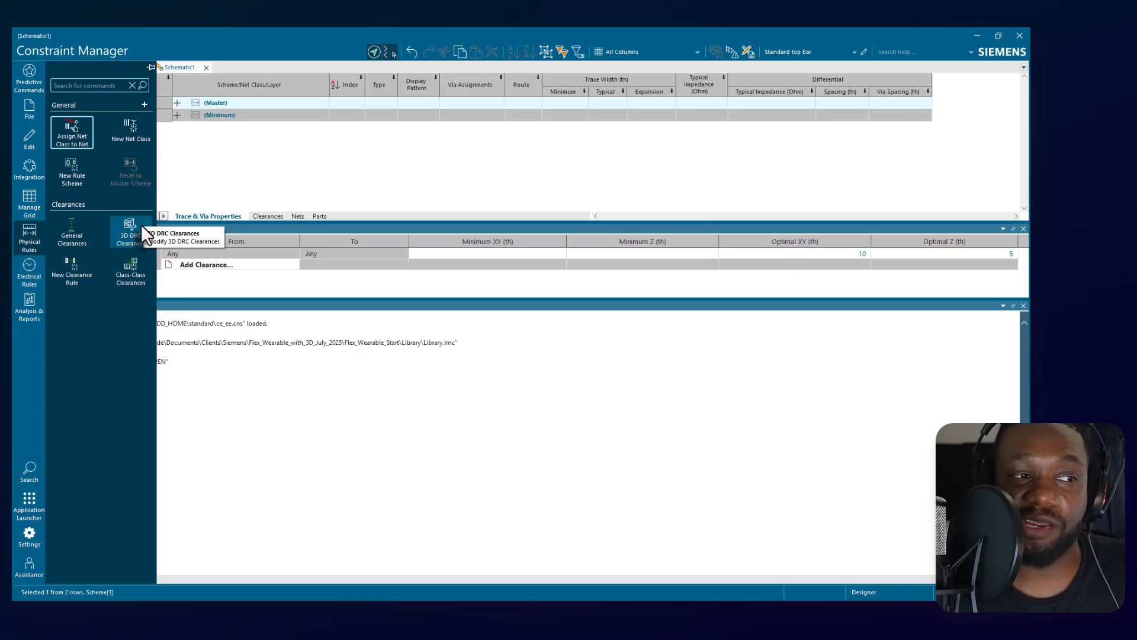
pyautogui.click(24, 272)
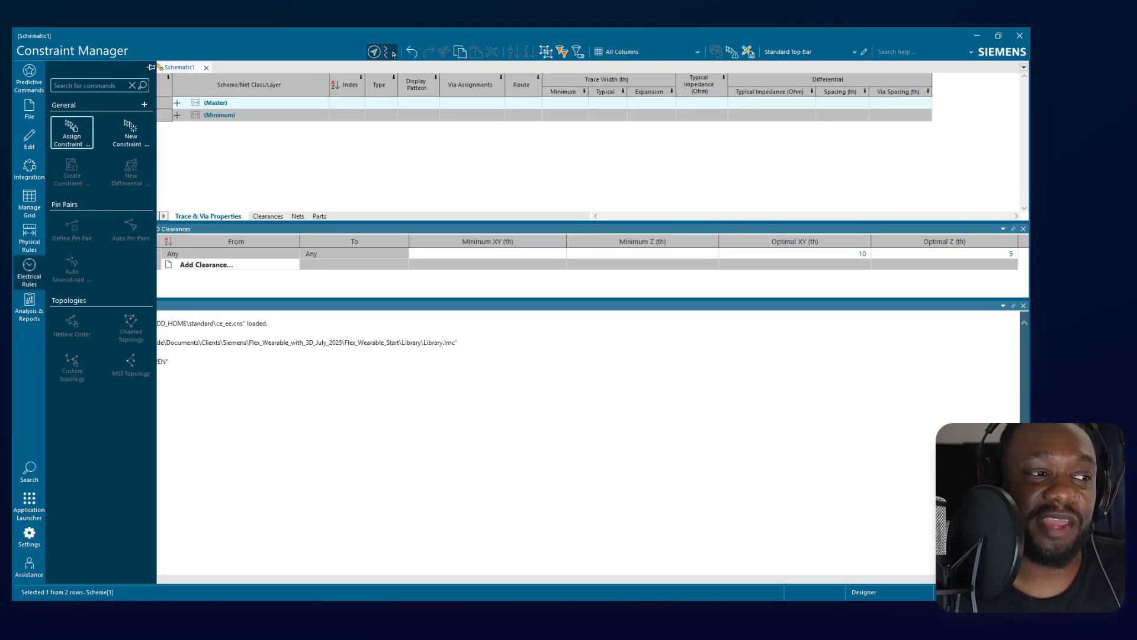
pyautogui.click(1019, 36)
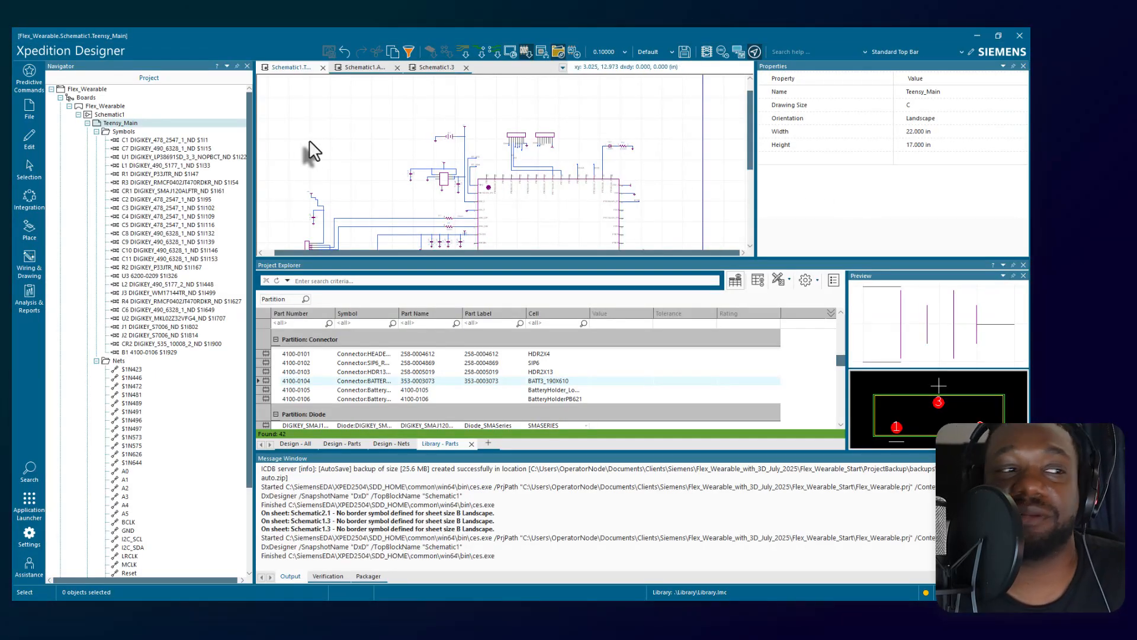
# Run Quick Verification on the schematic and expand the OUT-OUT interconnectivity warnings for the Reset and VDD nets.
pyautogui.click(28, 296)
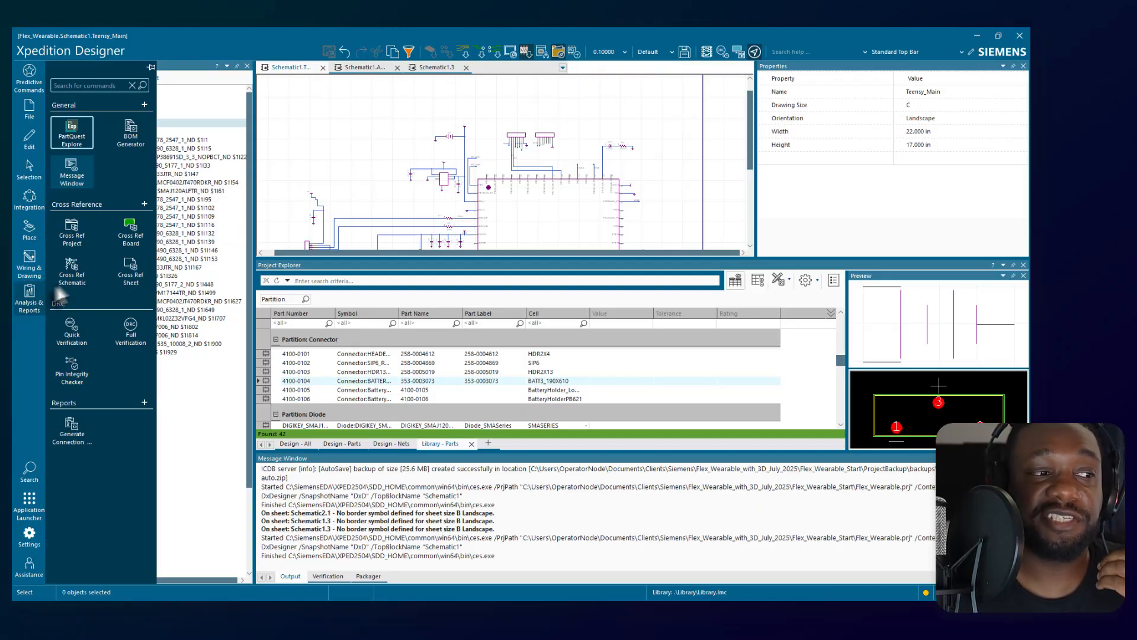
pyautogui.click(73, 333)
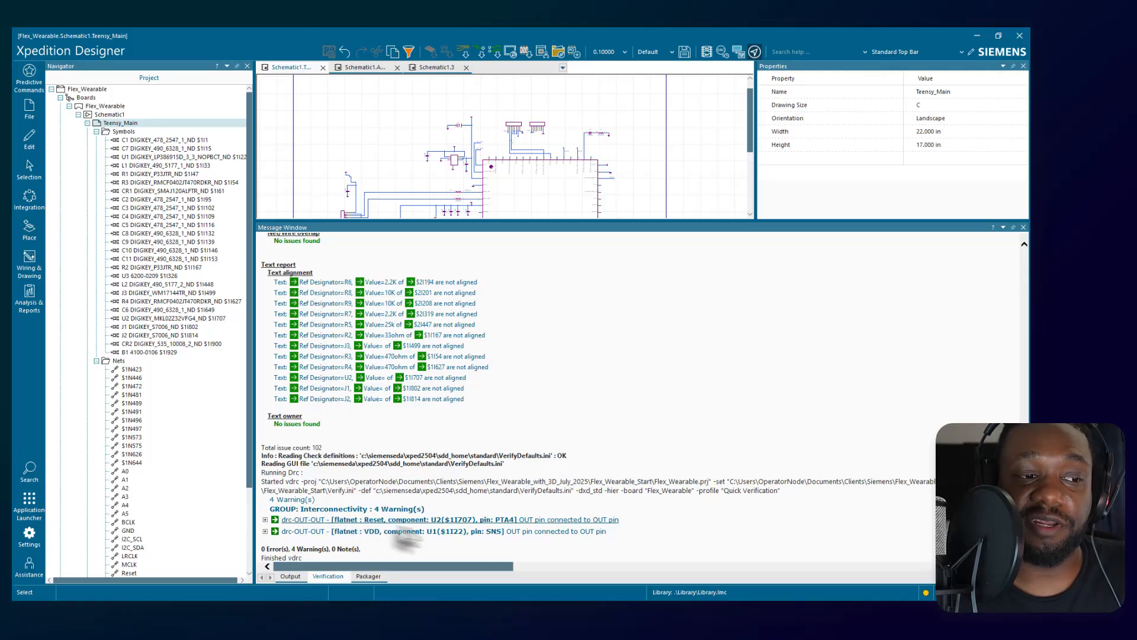
pyautogui.click(337, 548)
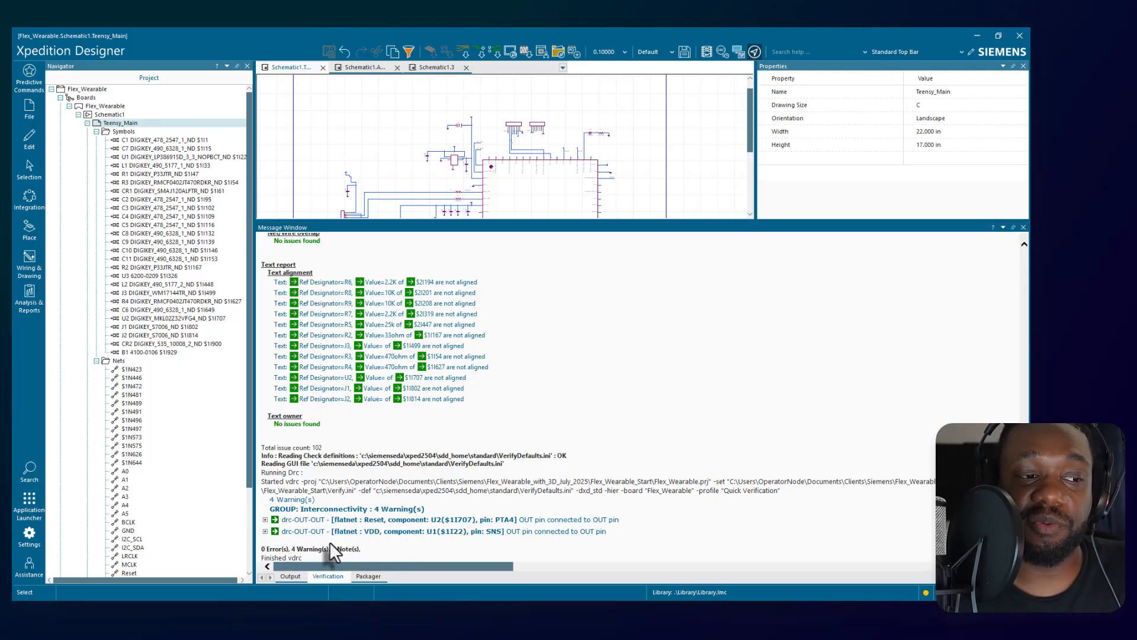
pyautogui.click(265, 520)
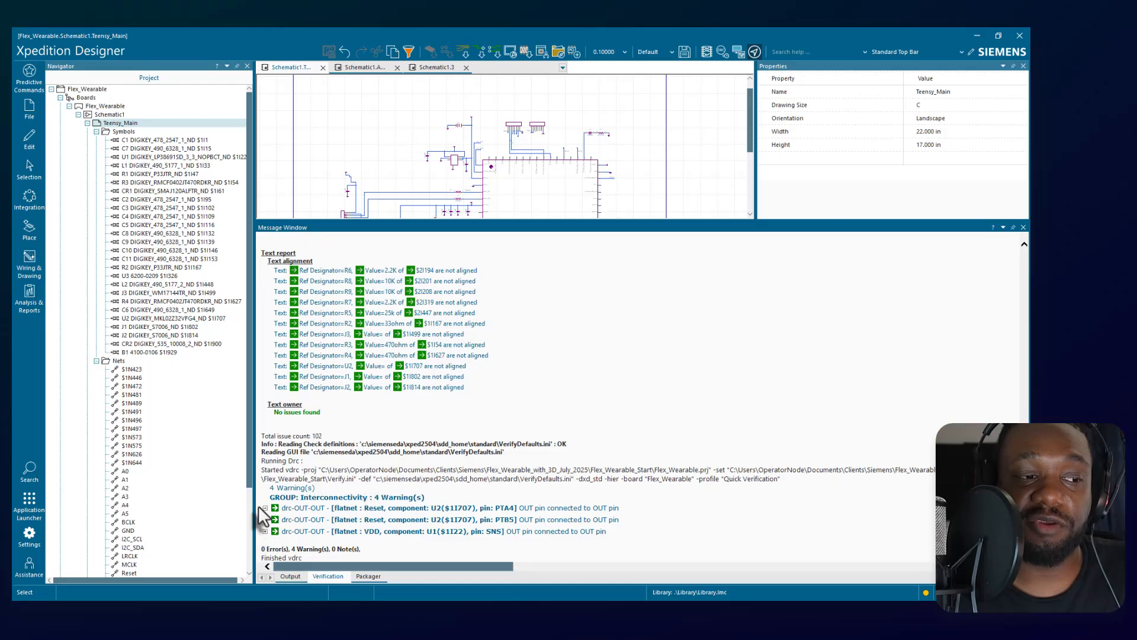
pyautogui.click(265, 532)
# Locate the PTA4 pin of U2 from its verification warning and inspect the pin's type and its connected Reset net on the schematic.
pyautogui.click(422, 508)
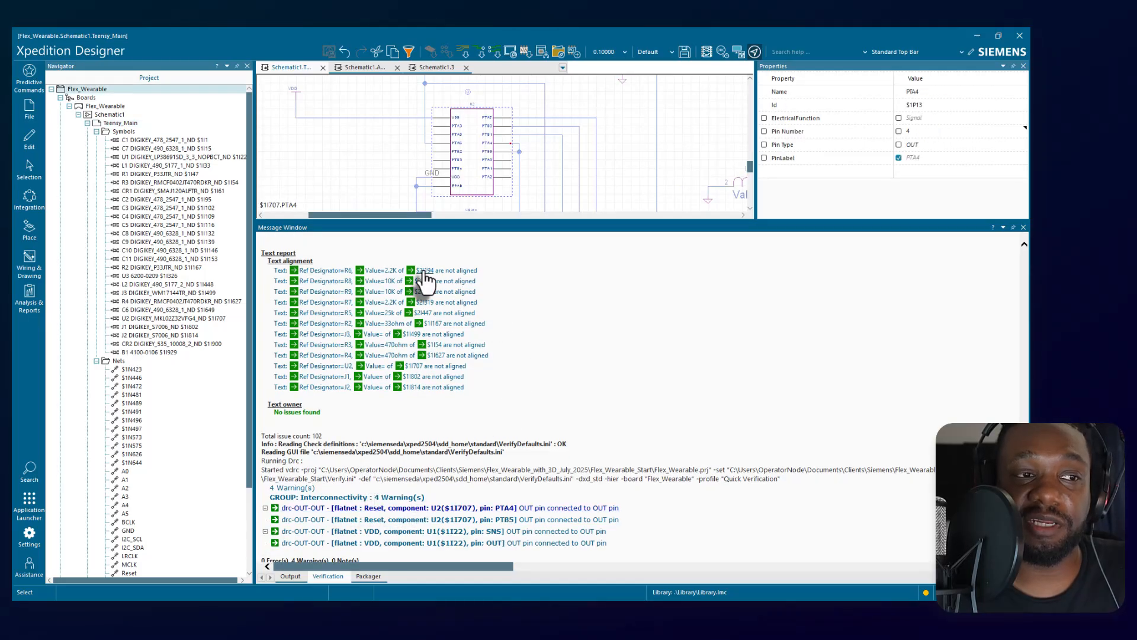
pyautogui.scroll(2, 474, 142)
pyautogui.scroll(2, 516, 148)
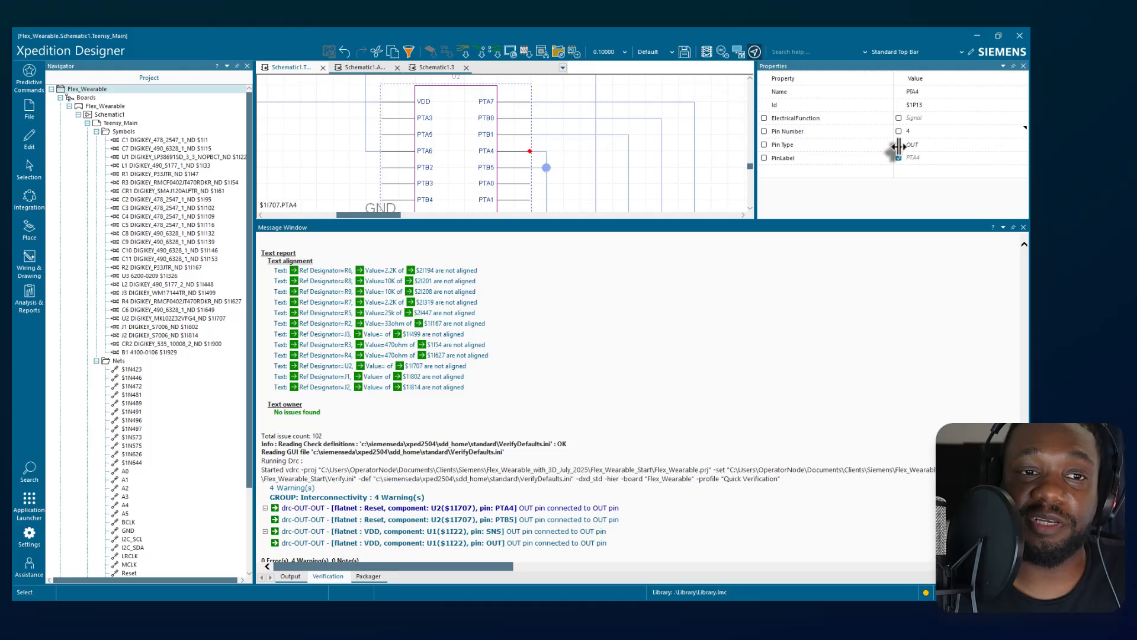
pyautogui.click(527, 154)
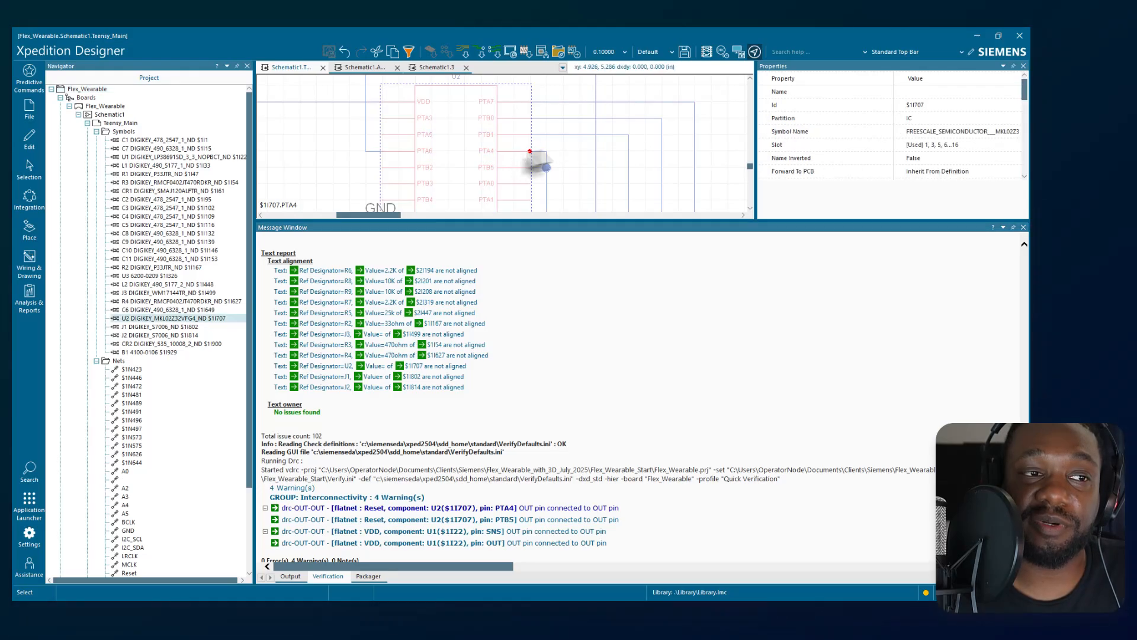
pyautogui.click(545, 153)
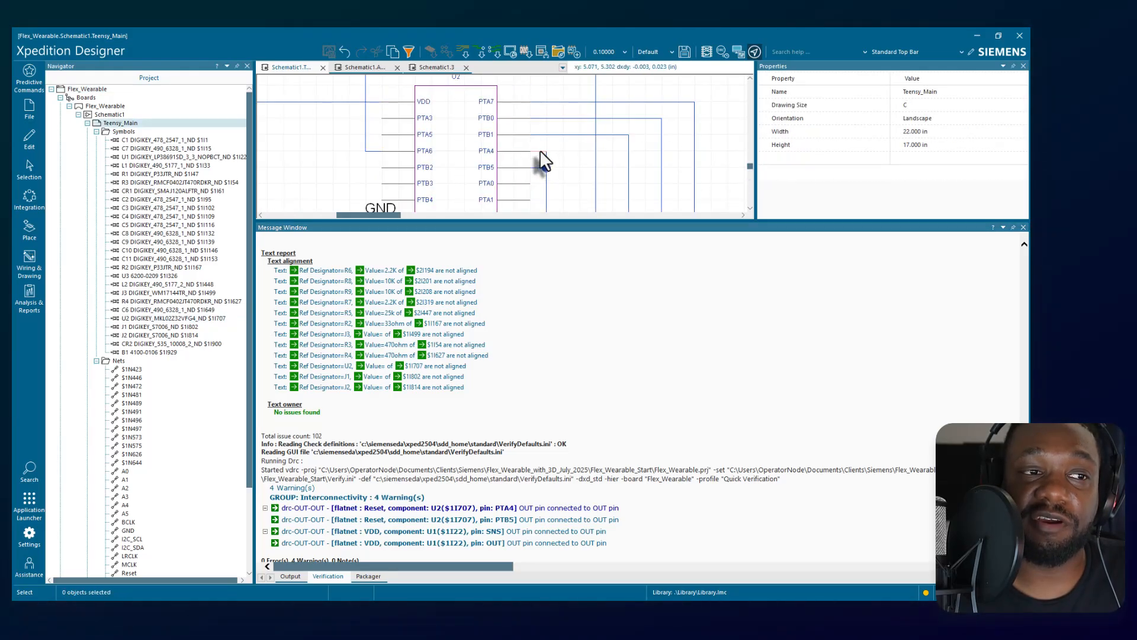
pyautogui.click(540, 153)
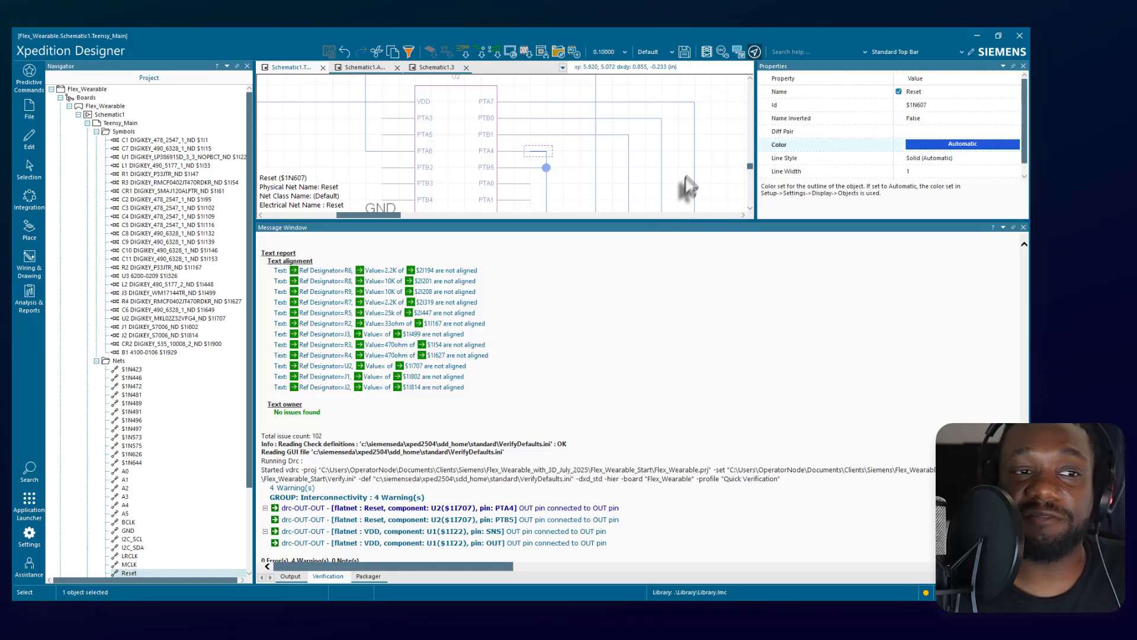
pyautogui.click(723, 146)
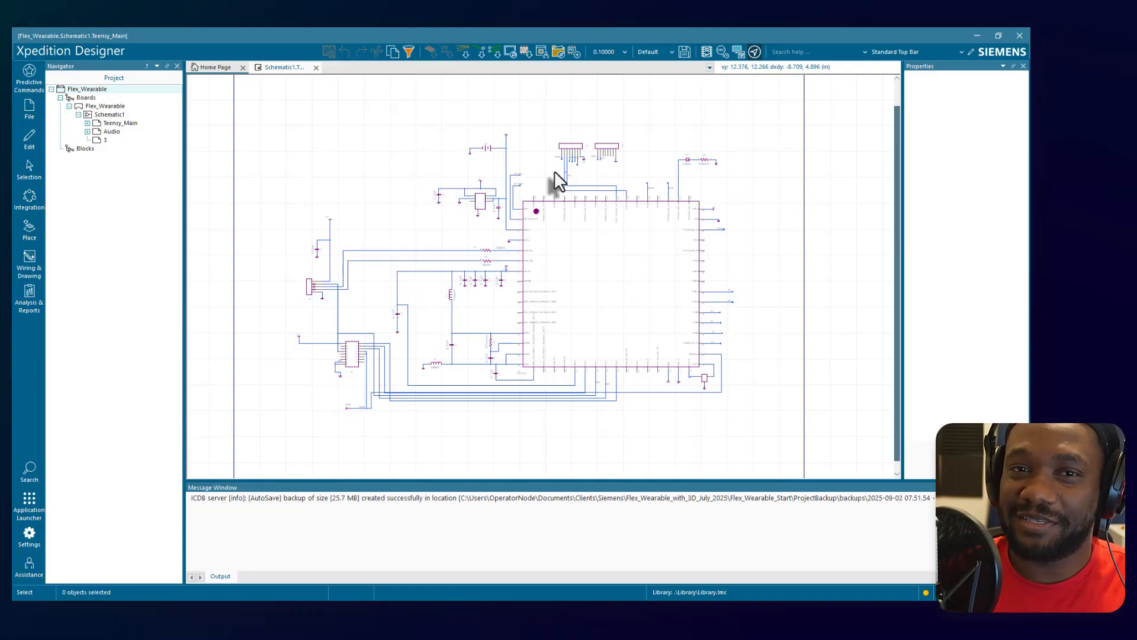
pyautogui.click(774, 246)
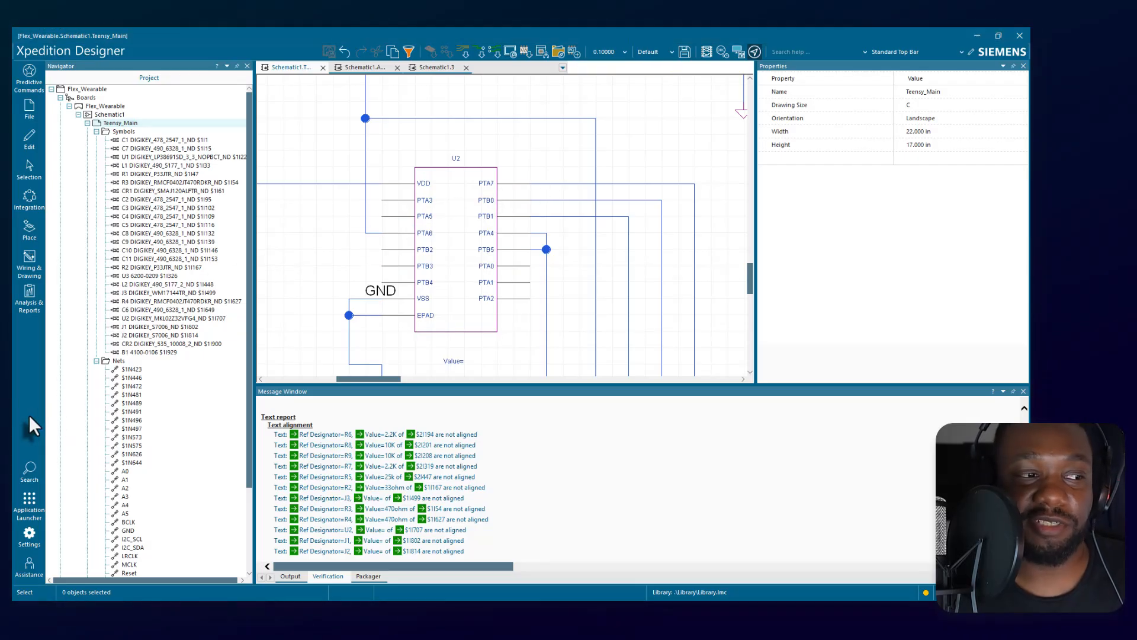
# Switch to Xpedition Library Manager and acknowledge the property definition update notice.
pyautogui.click(36, 507)
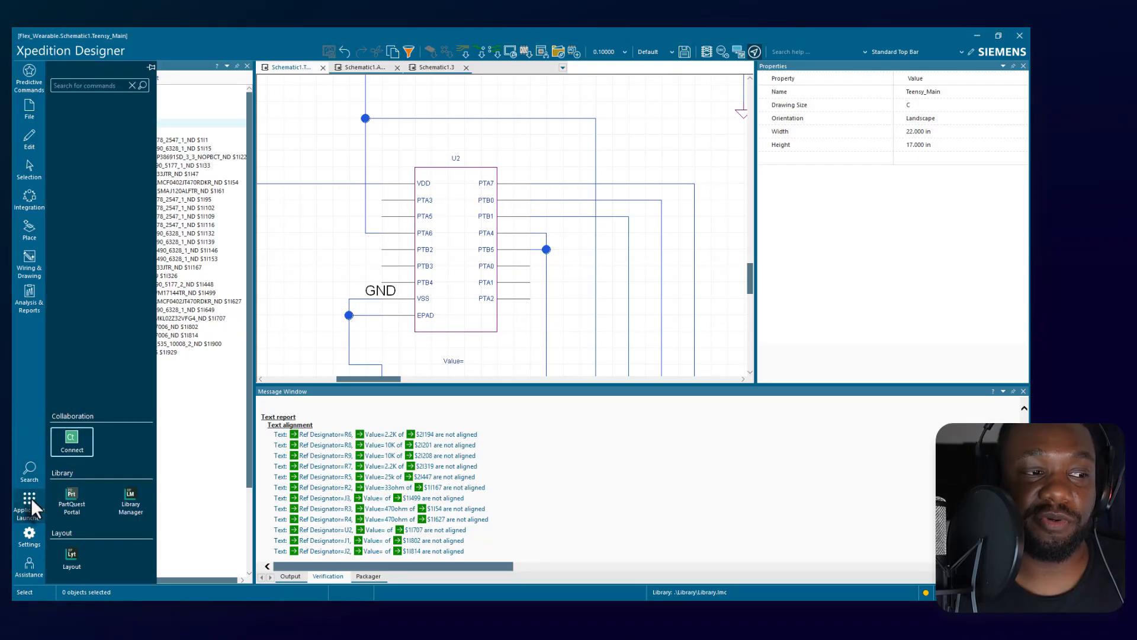
pyautogui.click(136, 496)
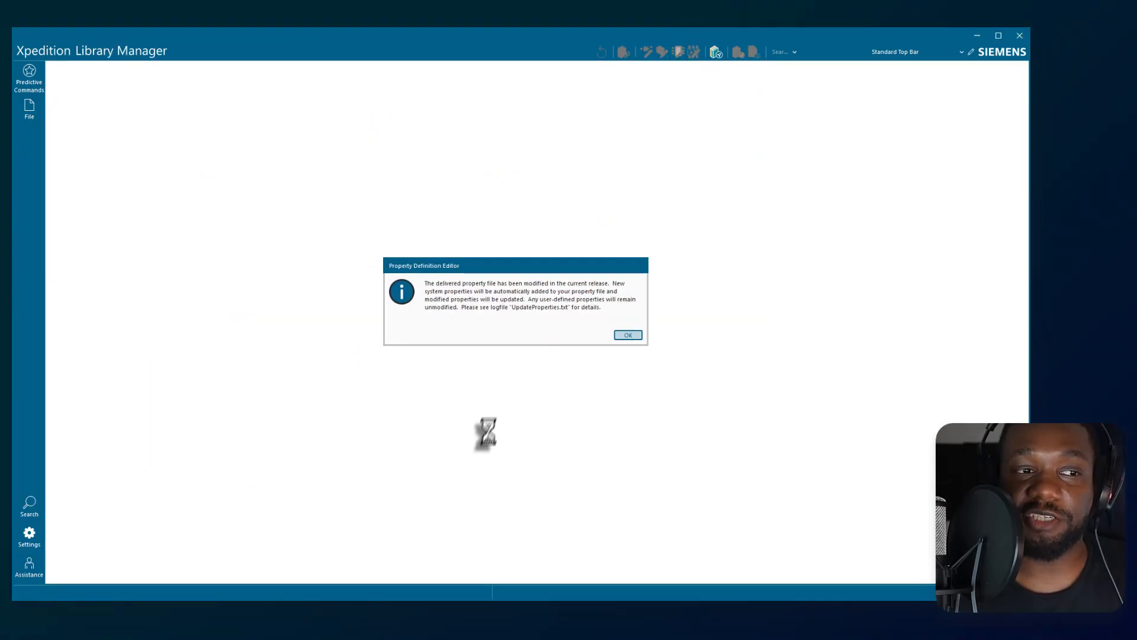
pyautogui.click(629, 334)
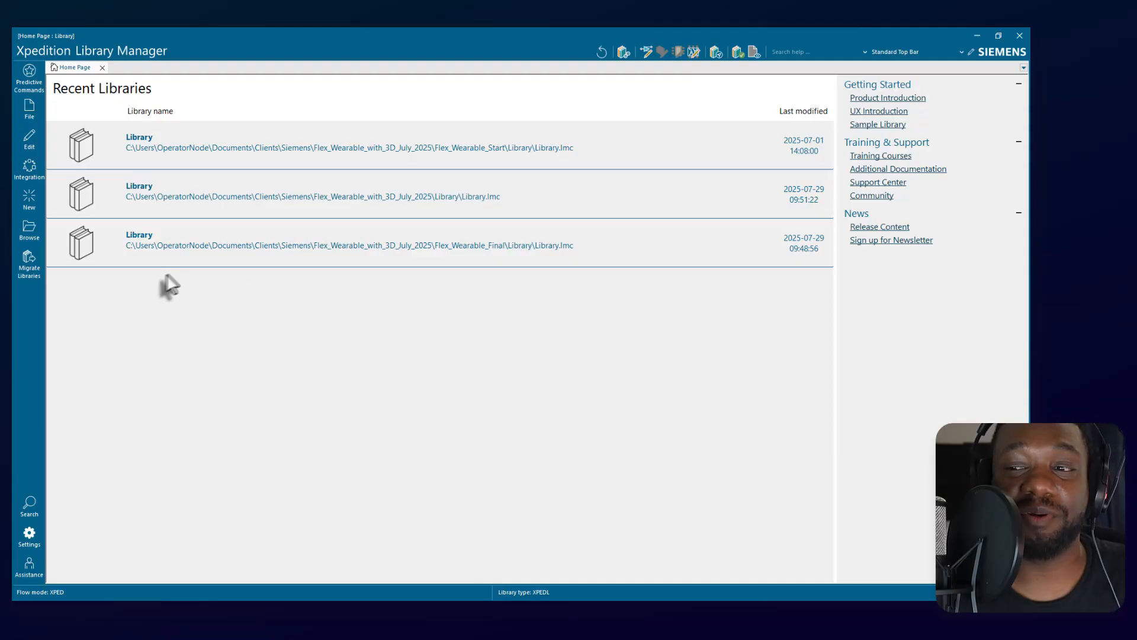
# Open the Import Symbols dialog to view its options, and cancel the import.
pyautogui.click(29, 108)
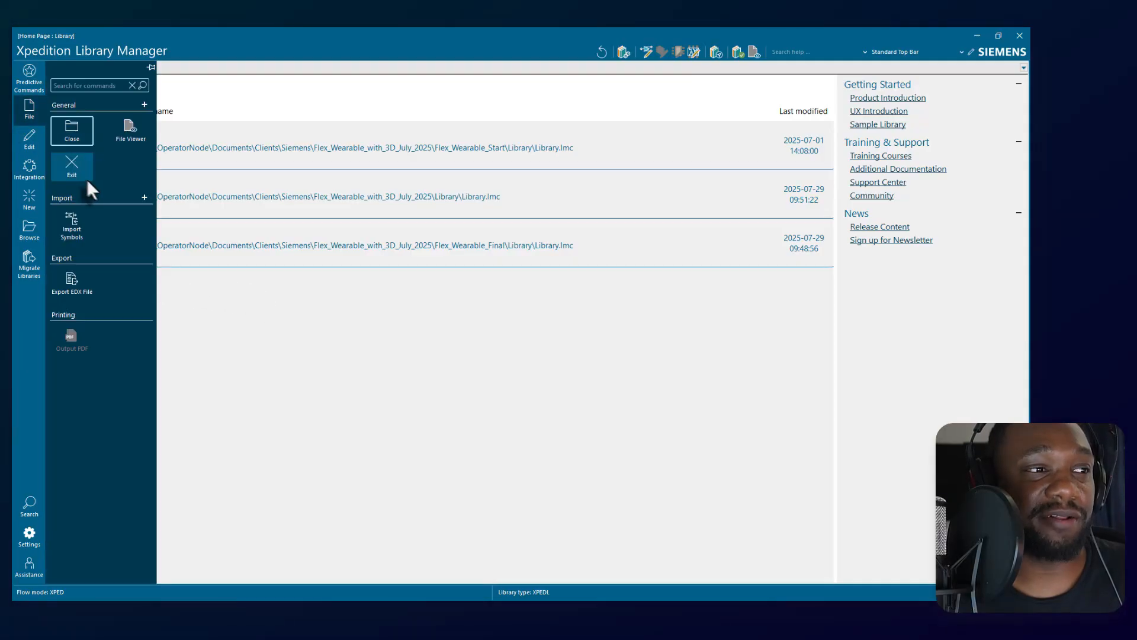
pyautogui.click(71, 229)
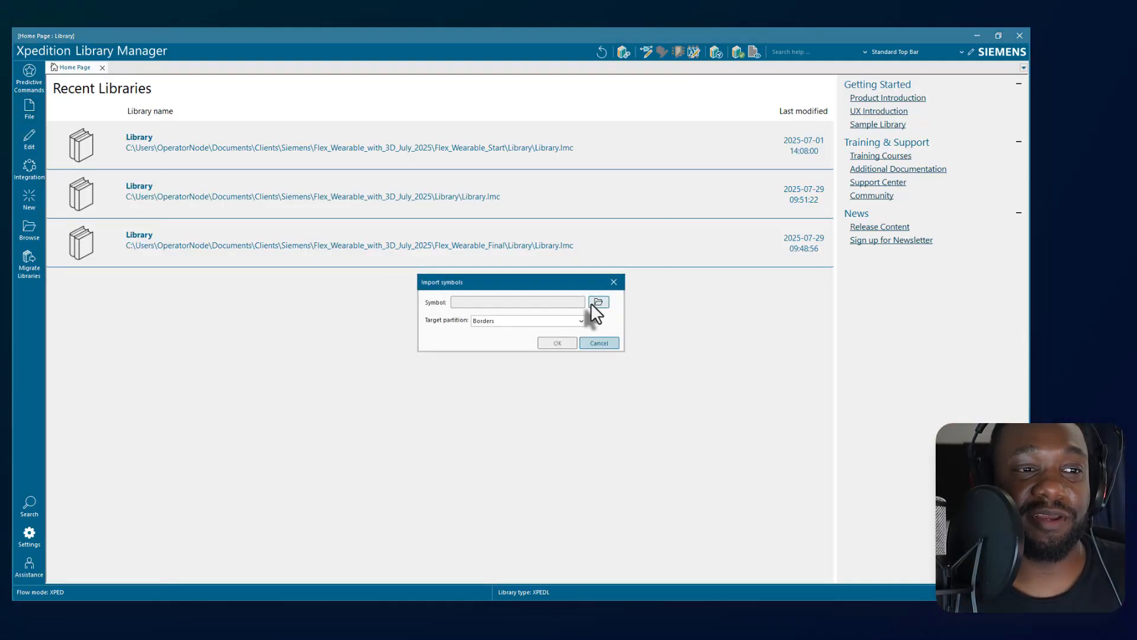
pyautogui.click(600, 343)
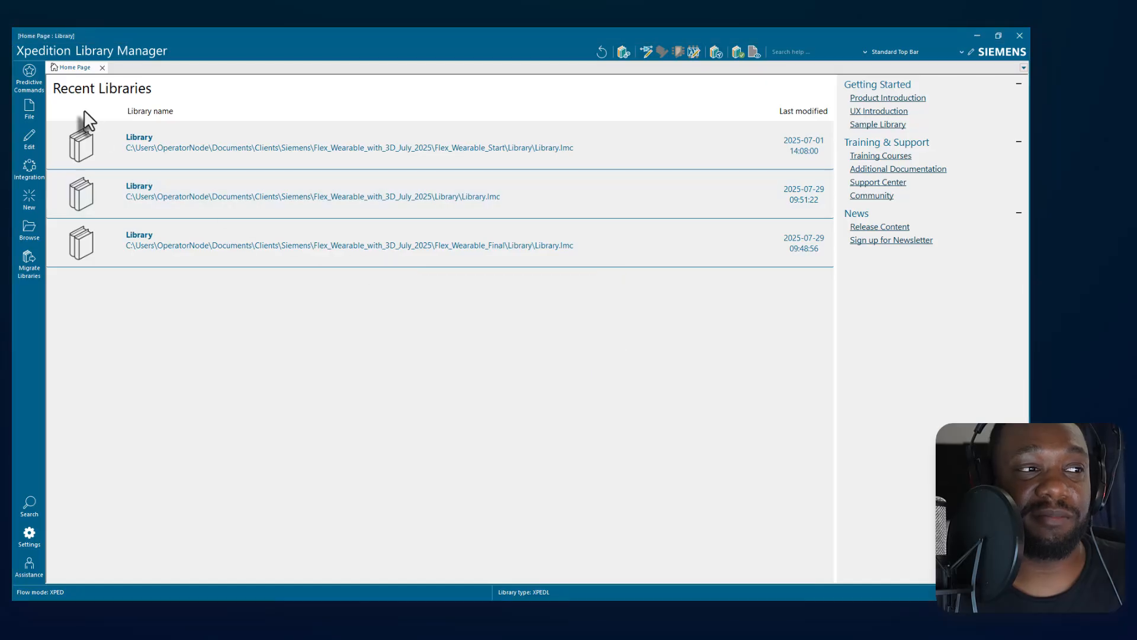
# Open the Part Editor and examine the Capacitor partition's parts listing and the partition selection.
pyautogui.click(33, 112)
pyautogui.click(29, 140)
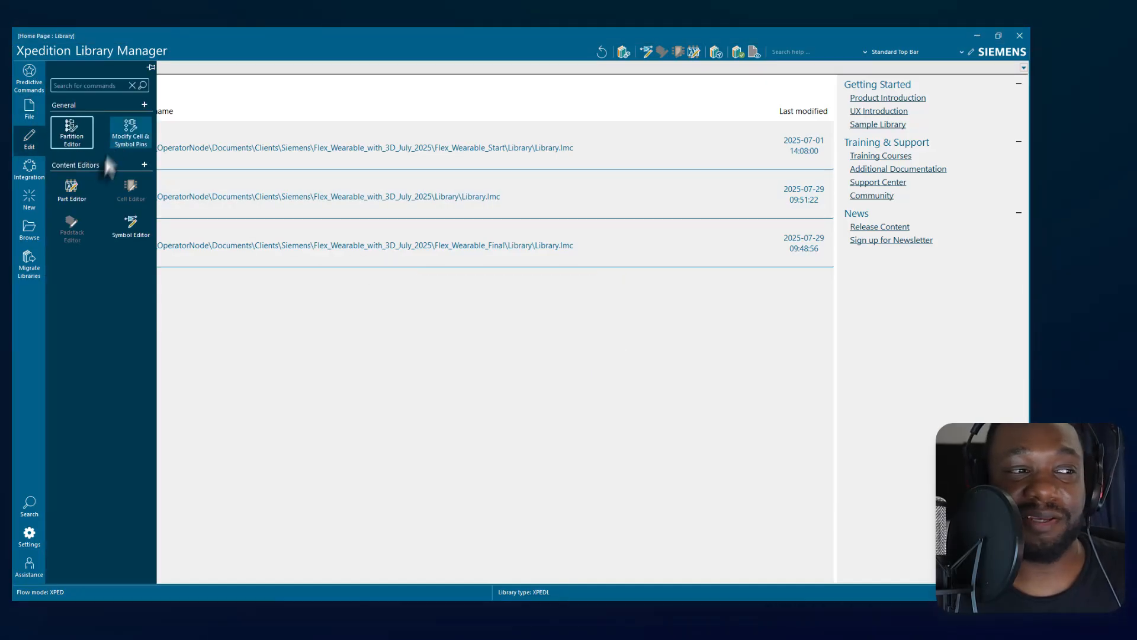
pyautogui.click(75, 187)
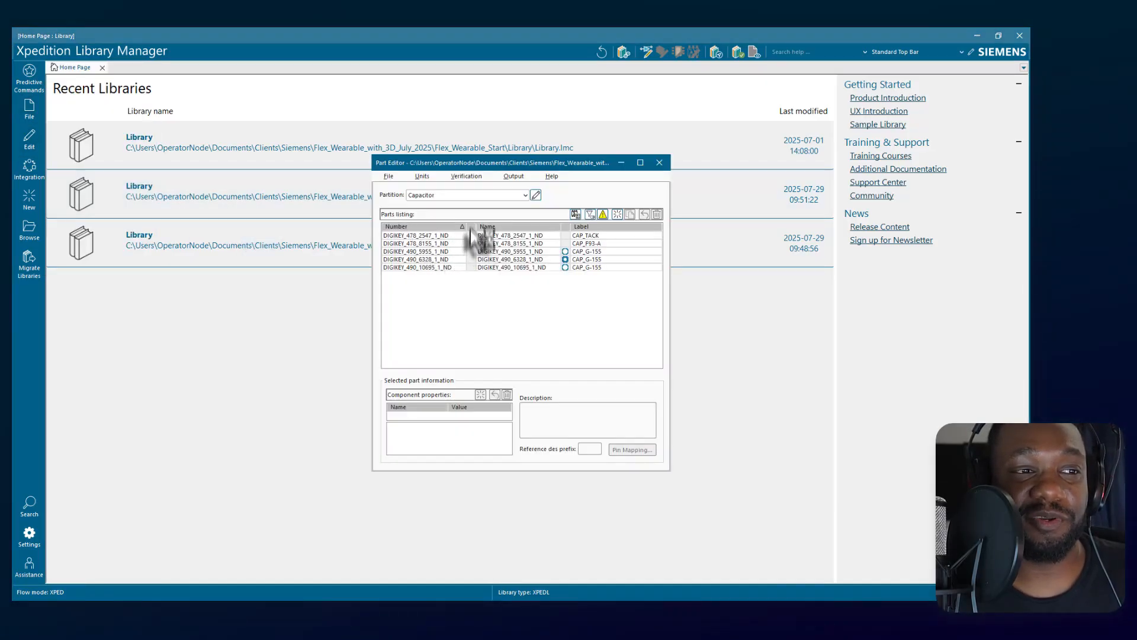
pyautogui.click(477, 196)
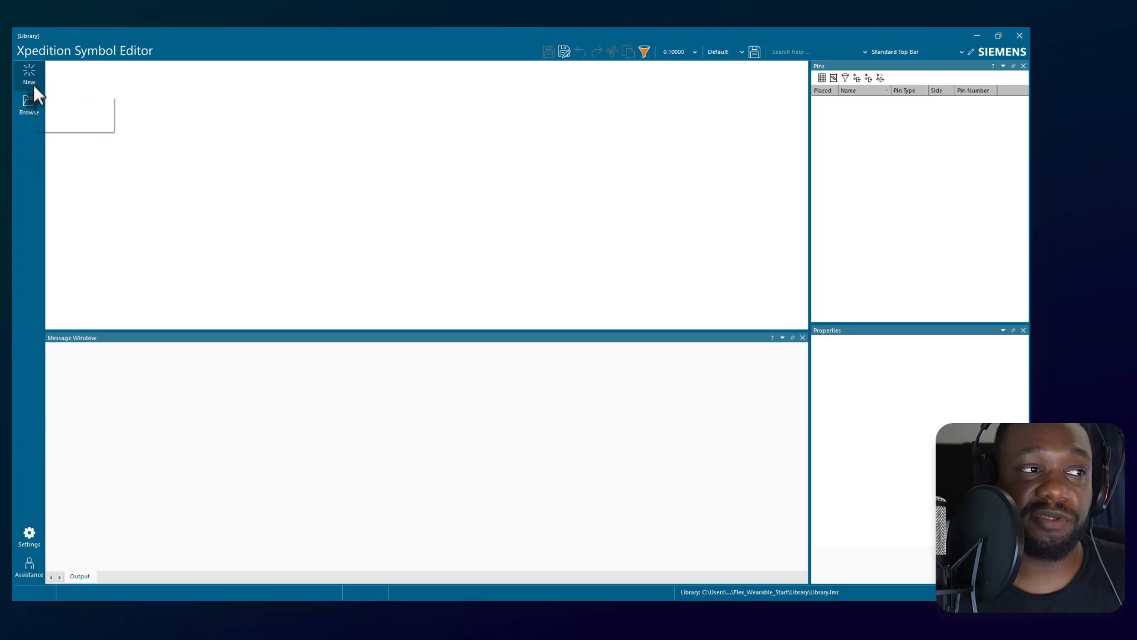
# Create a new symbol in the Symbol Editor and place three pins in a vertical column, one grid unit apart.
pyautogui.click(33, 84)
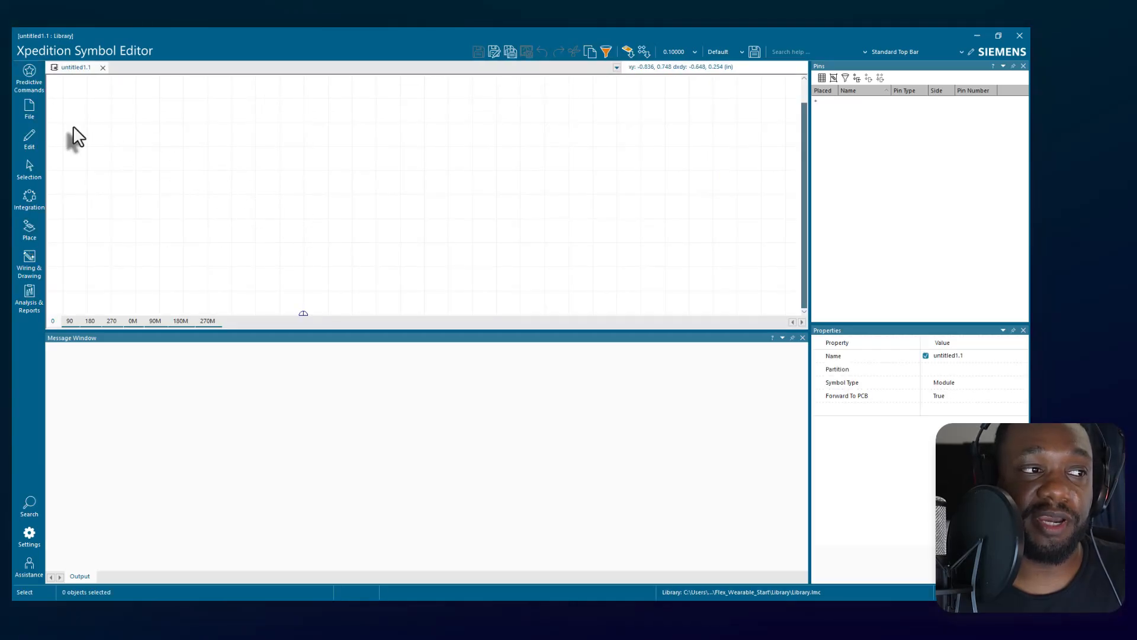
pyautogui.click(34, 141)
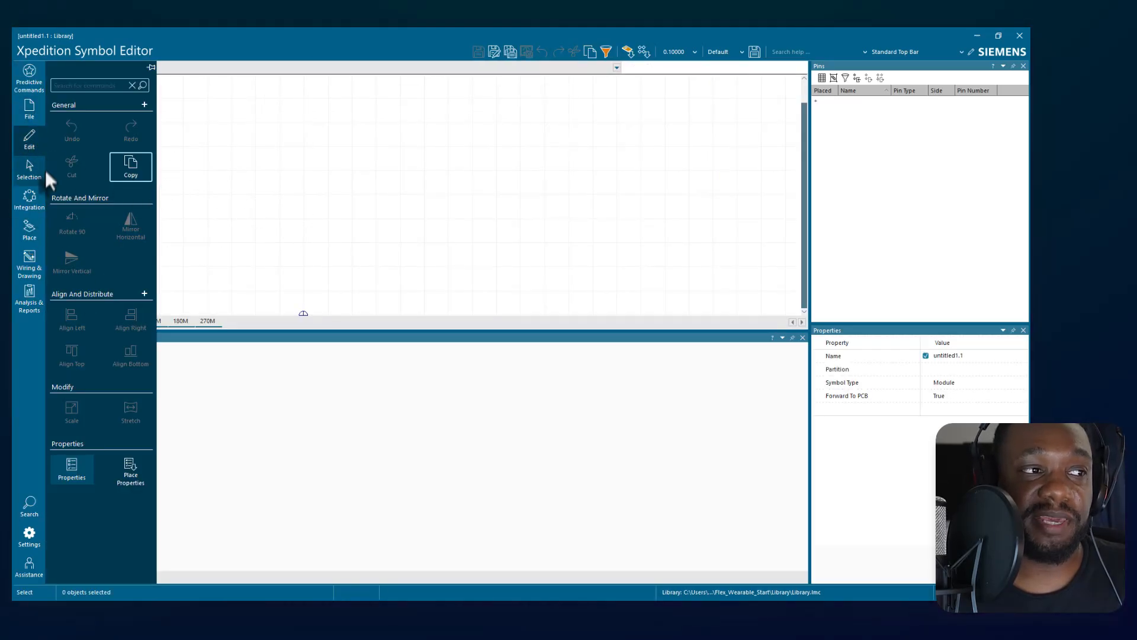
pyautogui.click(44, 171)
pyautogui.click(29, 228)
pyautogui.click(76, 126)
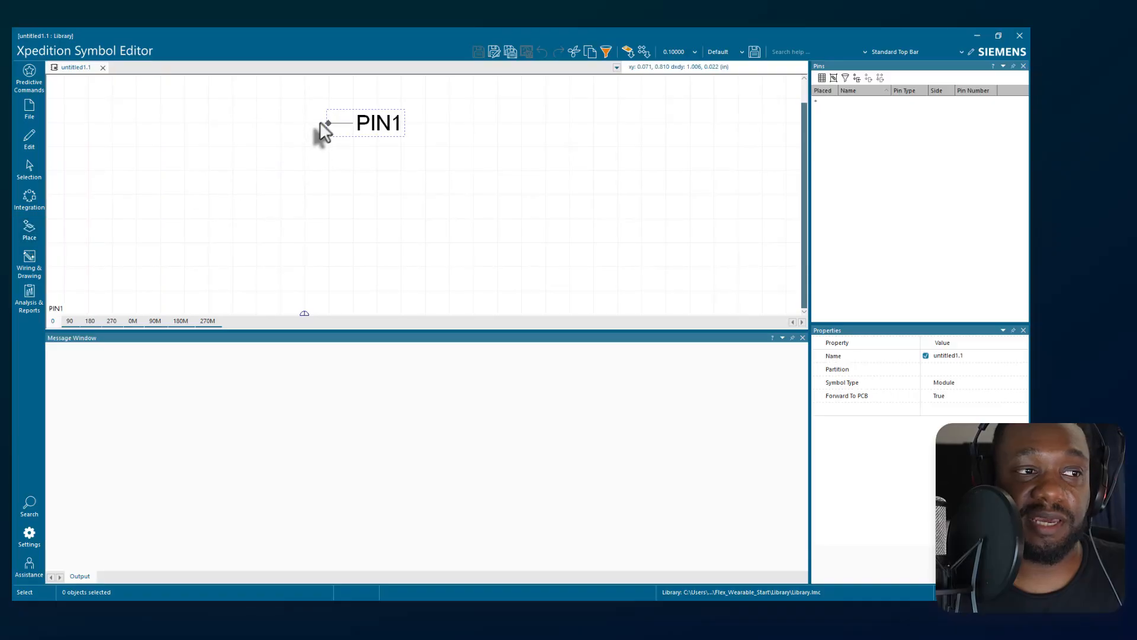
pyautogui.click(315, 123)
pyautogui.click(328, 153)
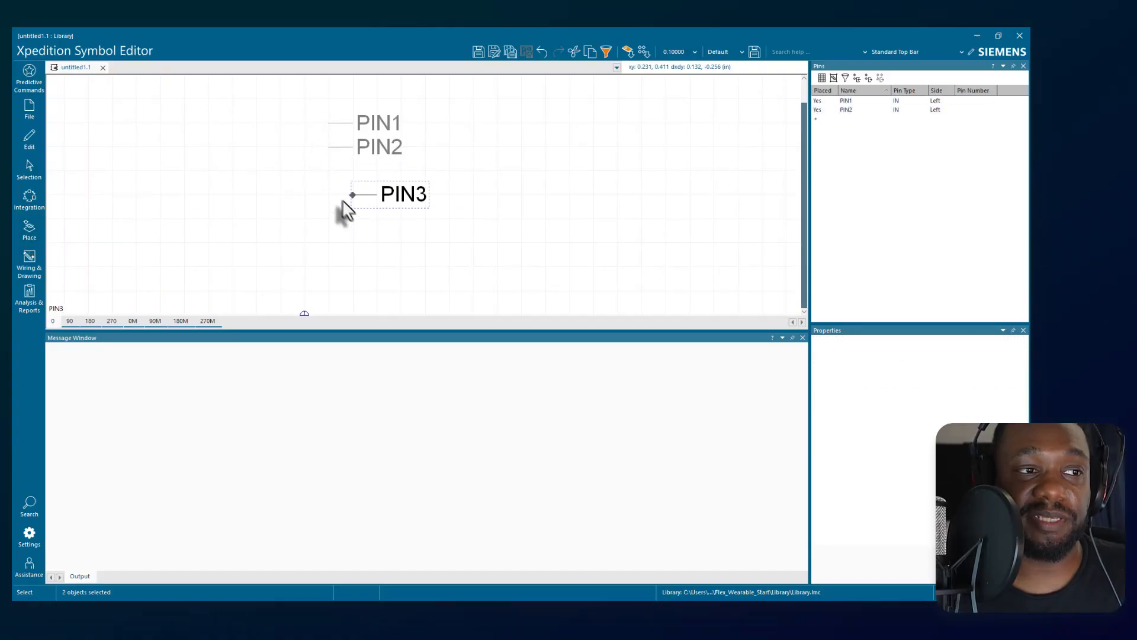
pyautogui.click(333, 177)
pyautogui.press('Escape')
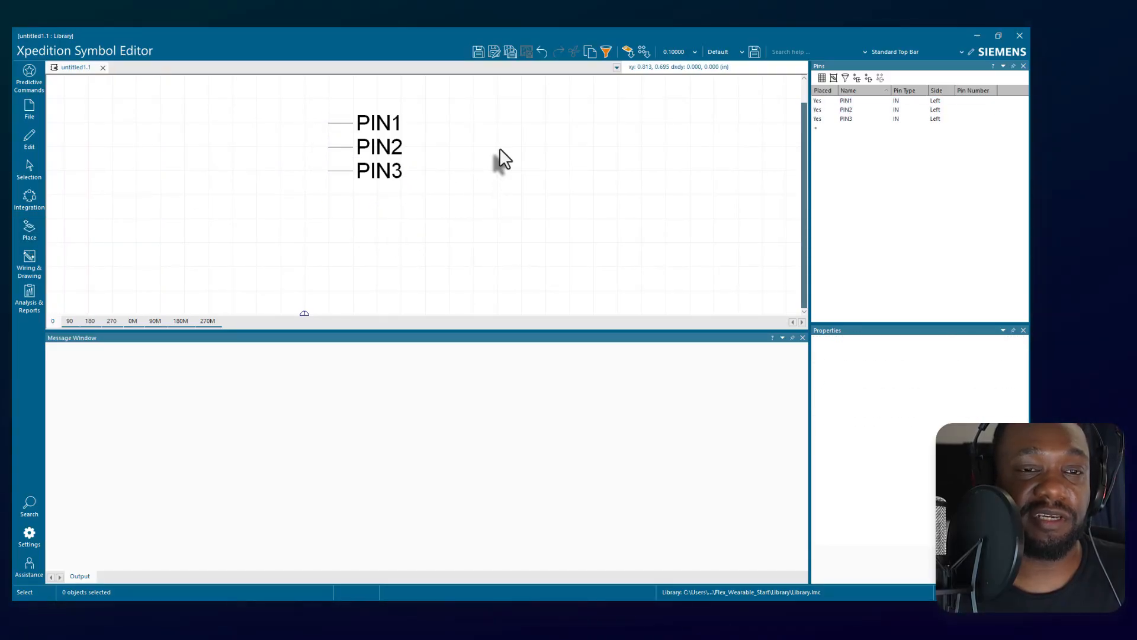
# Examine the pin type options available for PIN1 in the symbol's pin list.
pyautogui.click(916, 101)
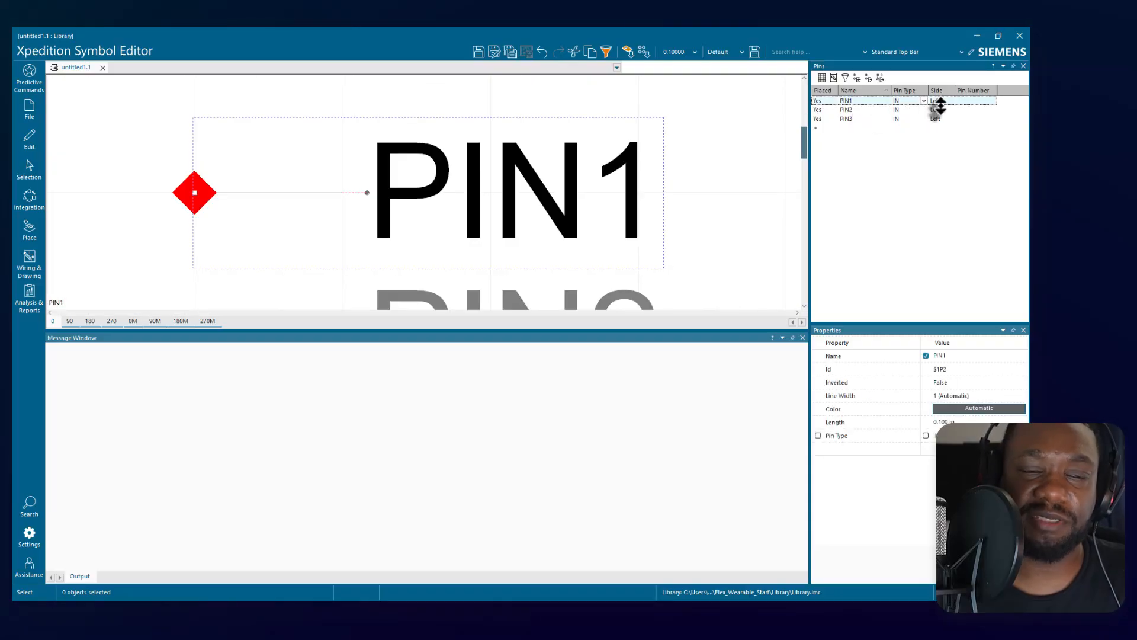
pyautogui.click(924, 100)
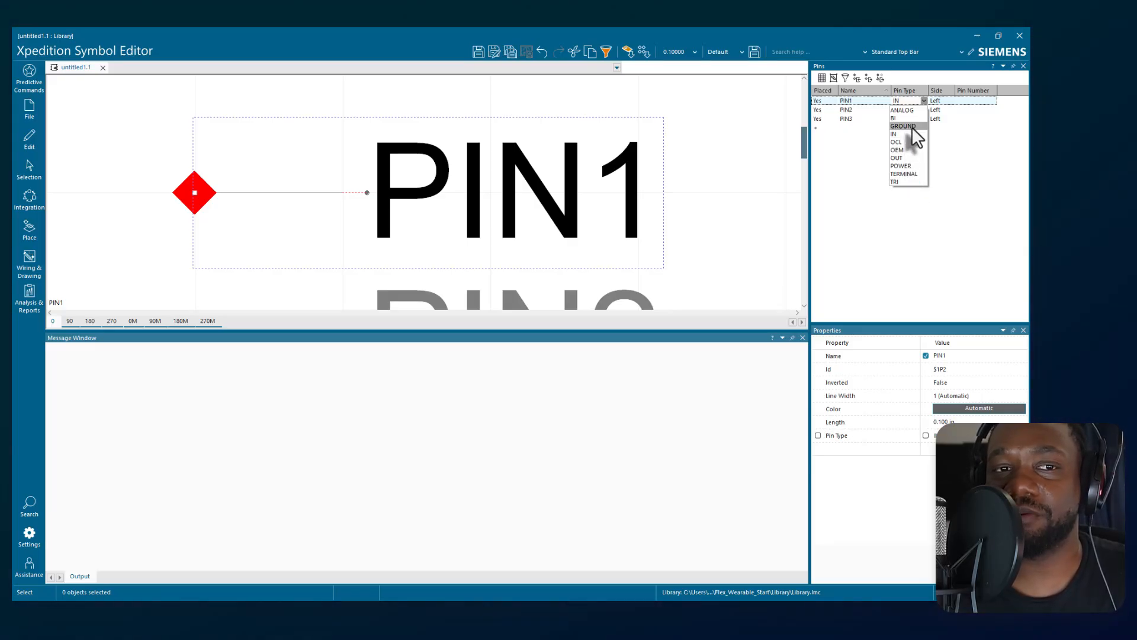
pyautogui.click(922, 100)
pyautogui.click(704, 156)
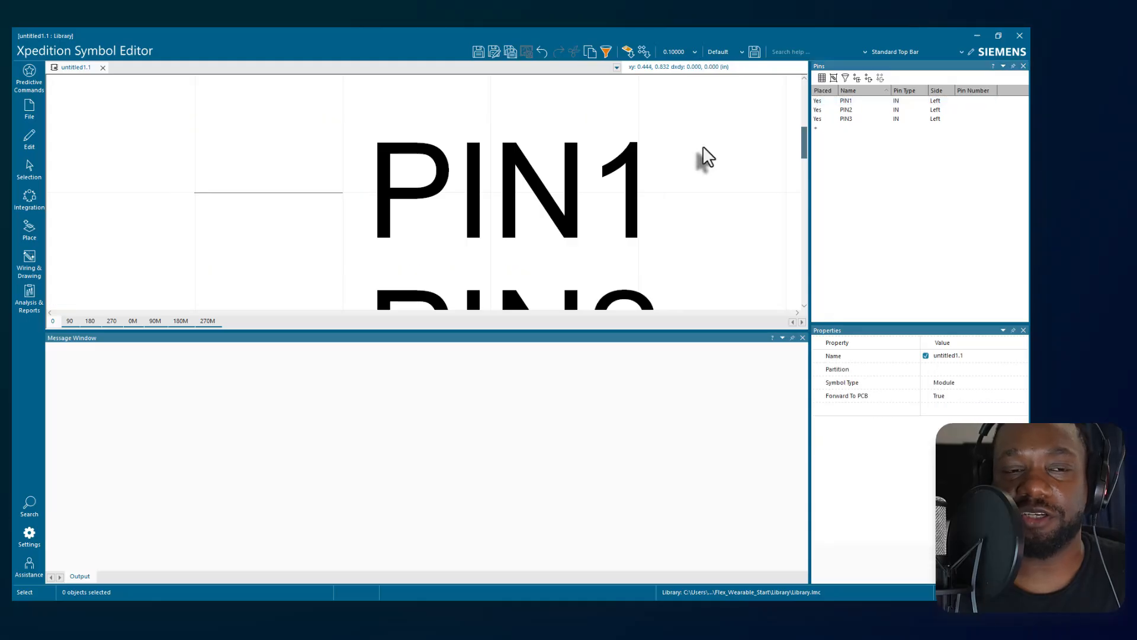
pyautogui.scroll(-1, 702, 145)
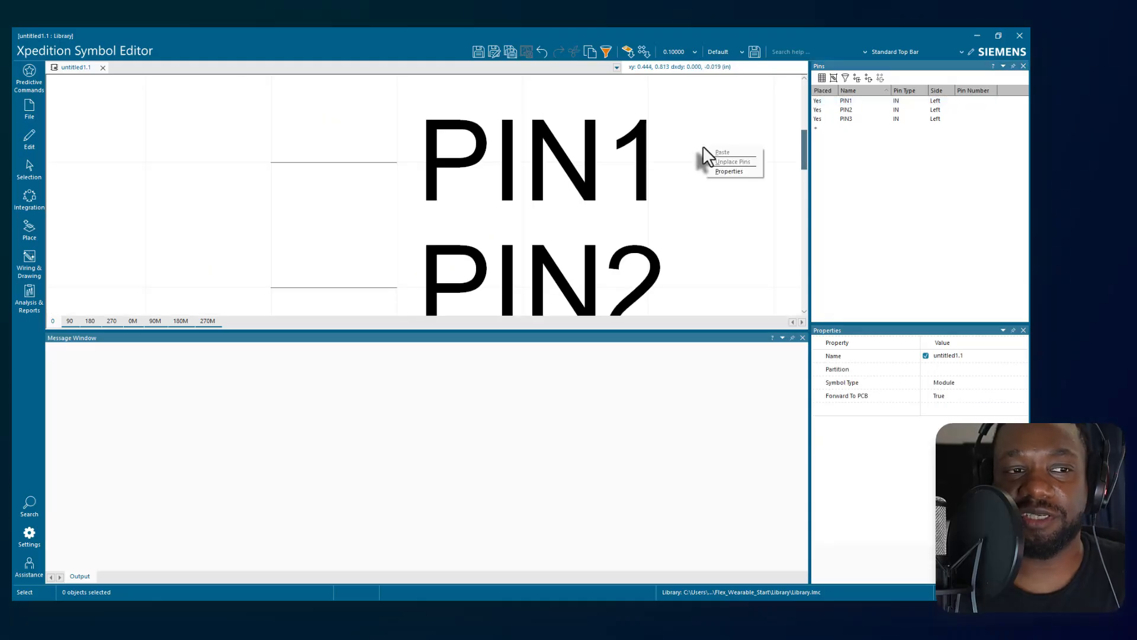
pyautogui.click(912, 101)
pyautogui.click(924, 100)
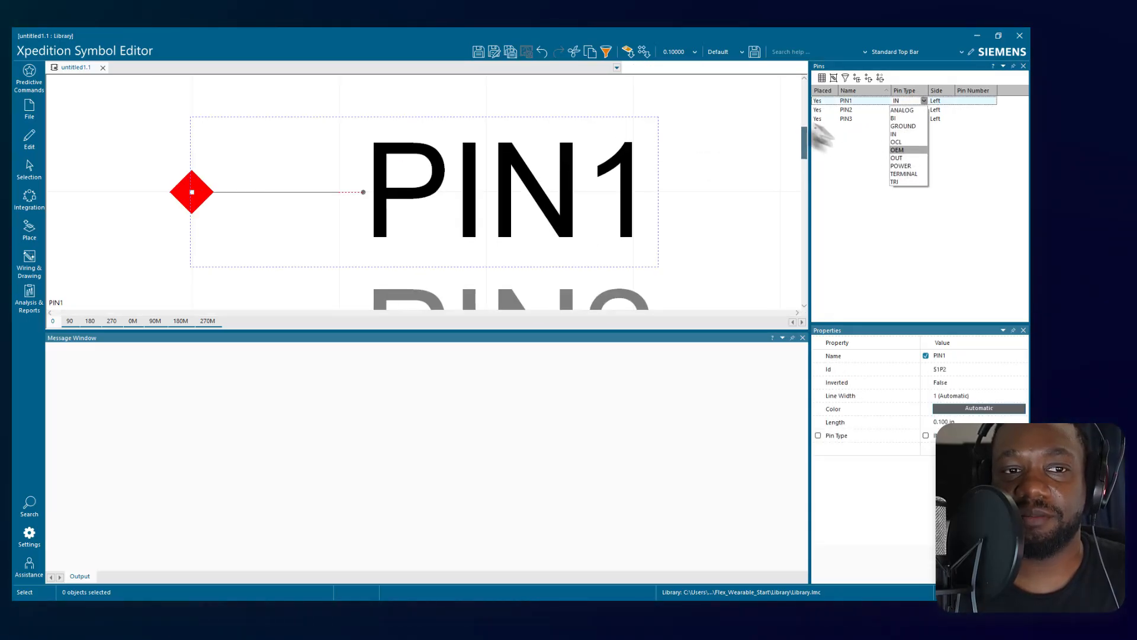
# Draw a rectangular body box beside the three pins, and close the untitled symbol without saving it.
pyautogui.click(31, 264)
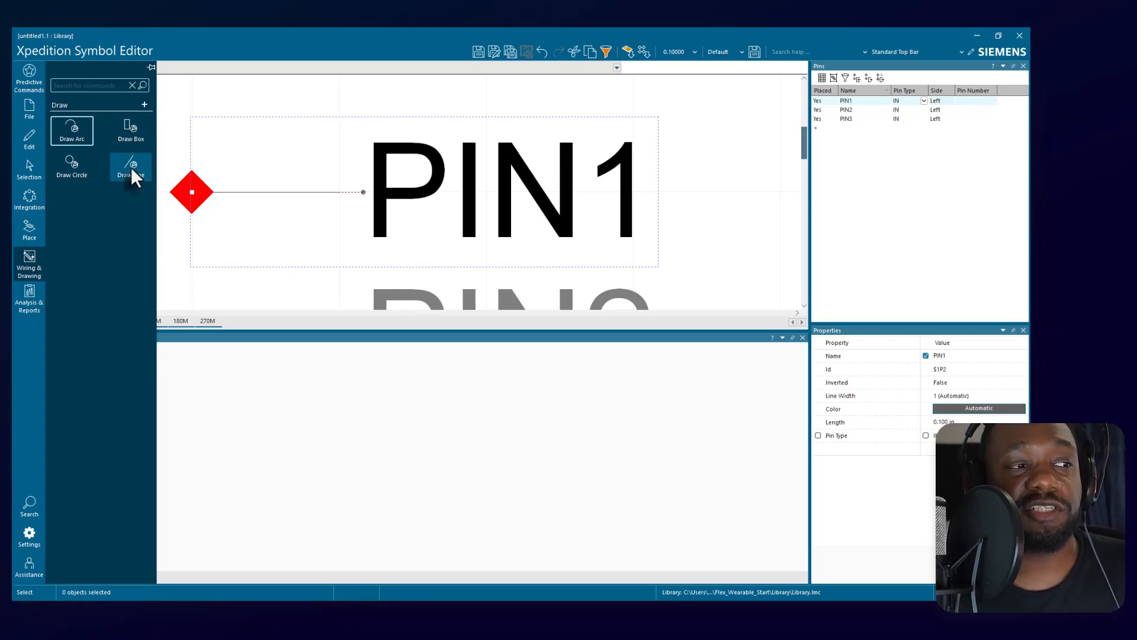
pyautogui.click(128, 129)
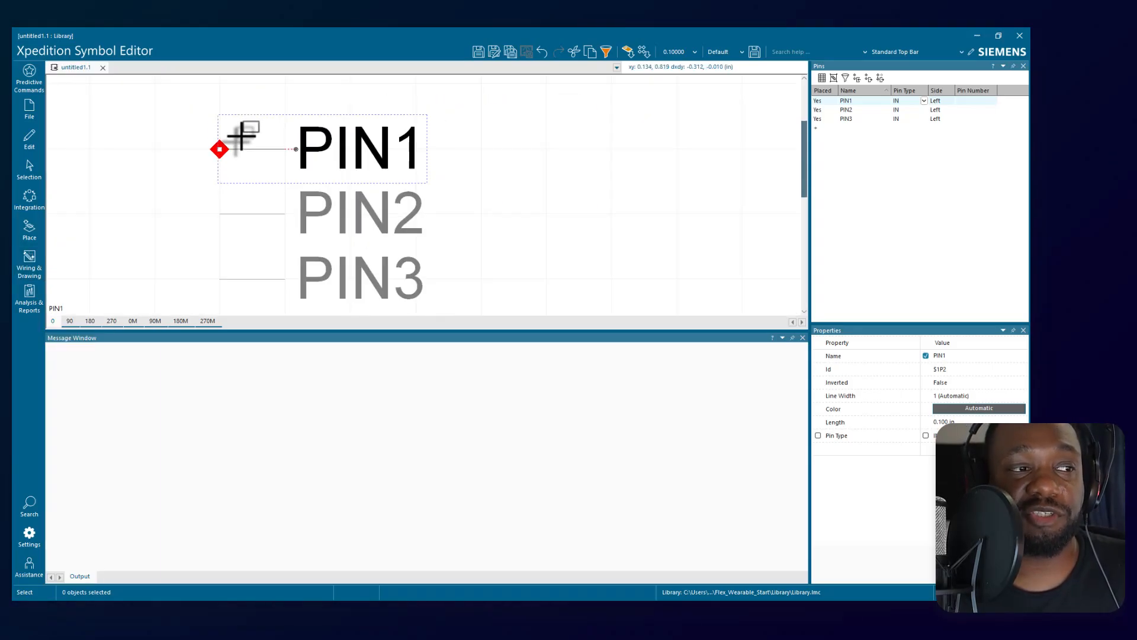
pyautogui.scroll(-3, 241, 138)
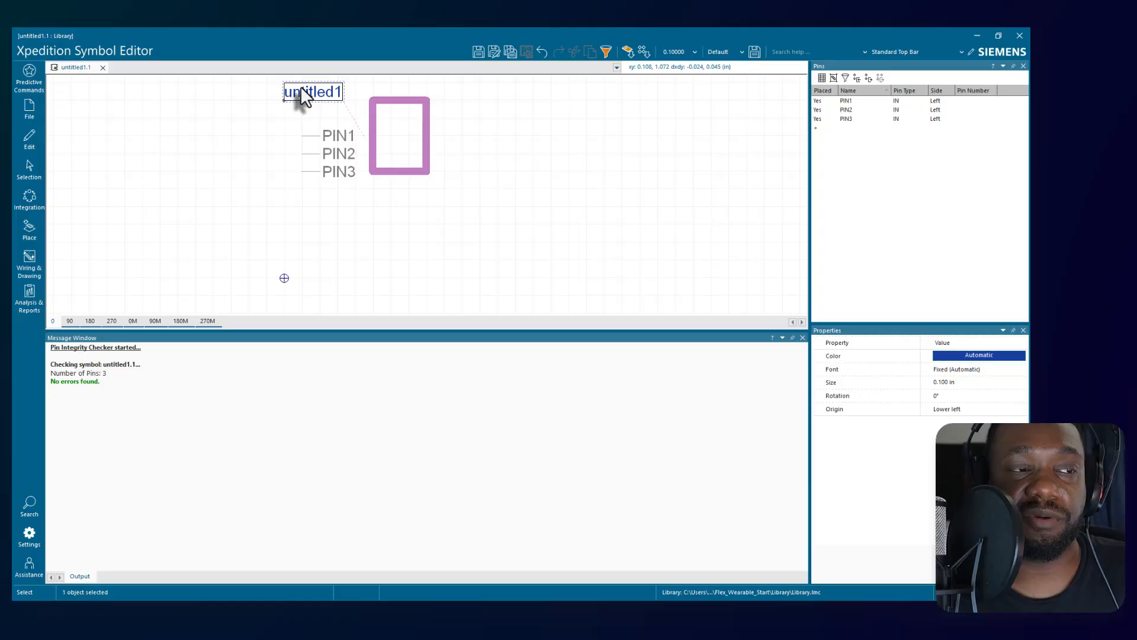
pyautogui.click(301, 90)
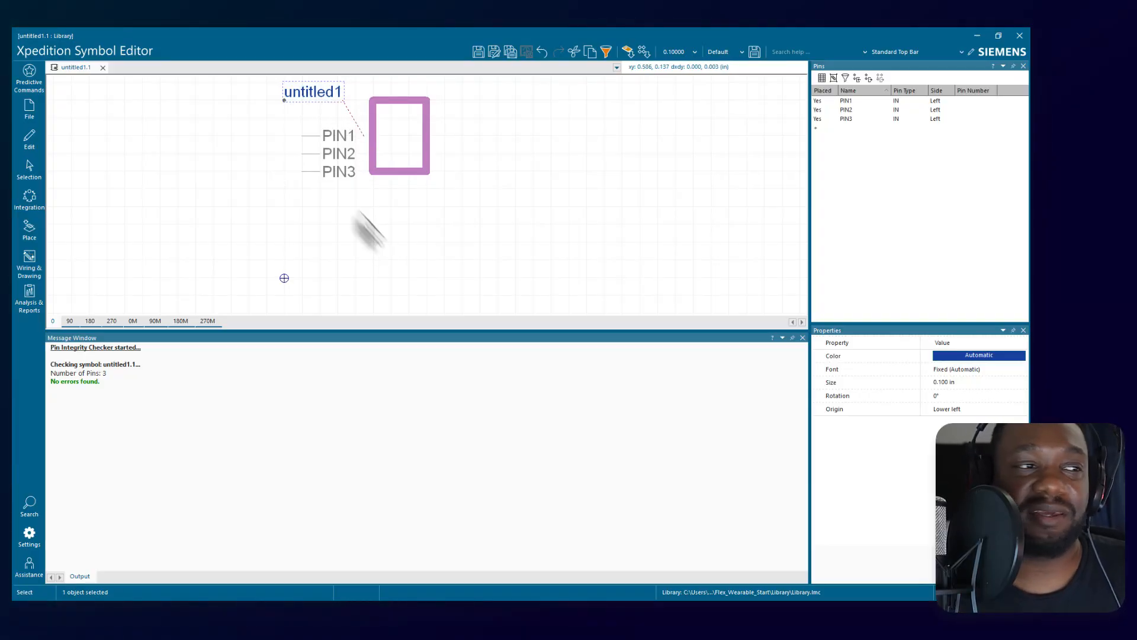
pyautogui.click(103, 67)
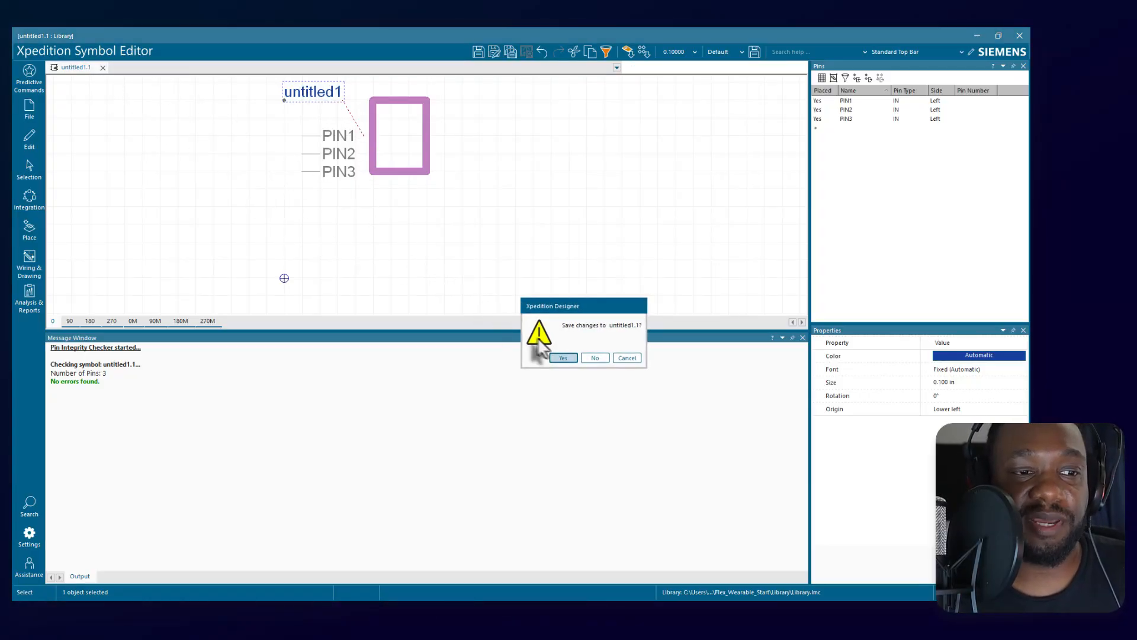
pyautogui.click(593, 358)
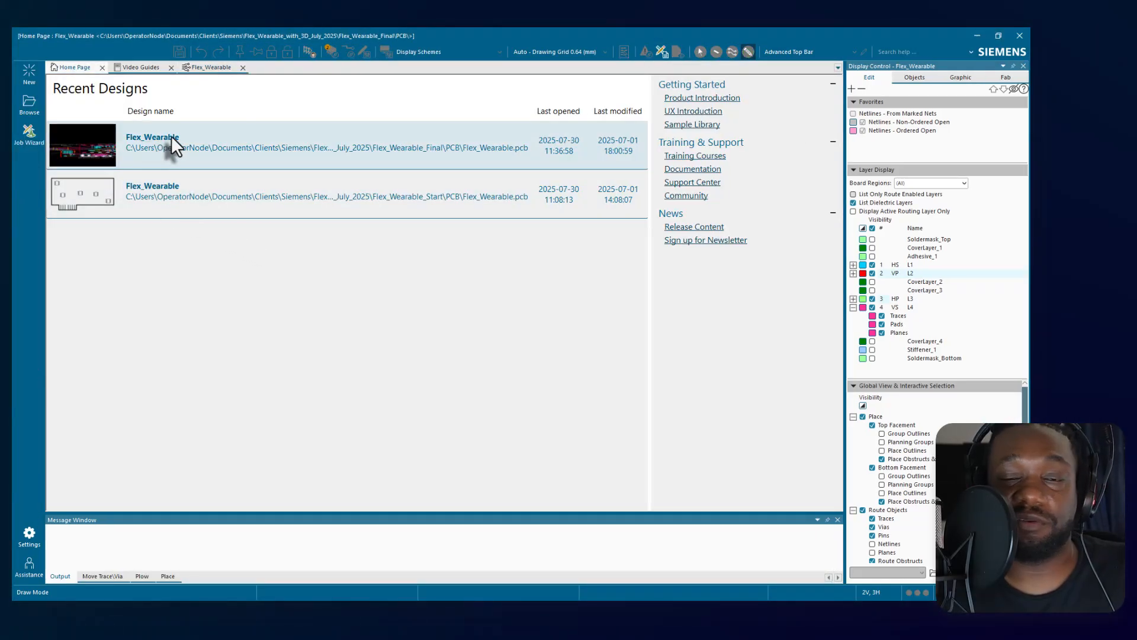
# Play the UX Tour video in the Video Guides, skip ahead to 02:18, and pause it.
pyautogui.click(142, 67)
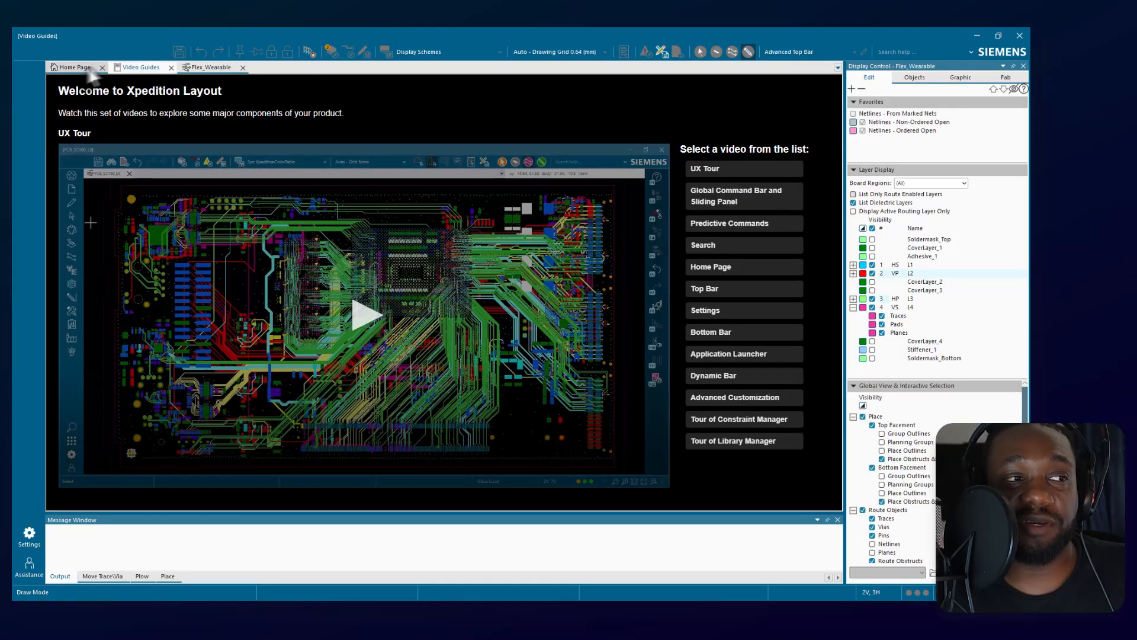
pyautogui.click(205, 68)
pyautogui.click(148, 68)
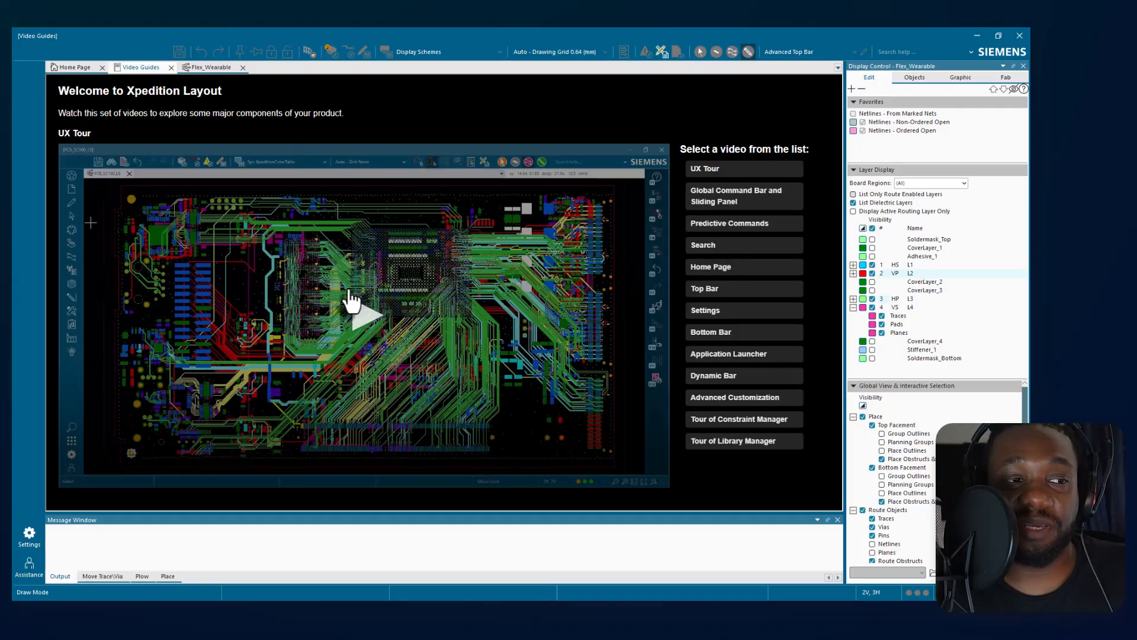
pyautogui.click(364, 315)
pyautogui.click(127, 460)
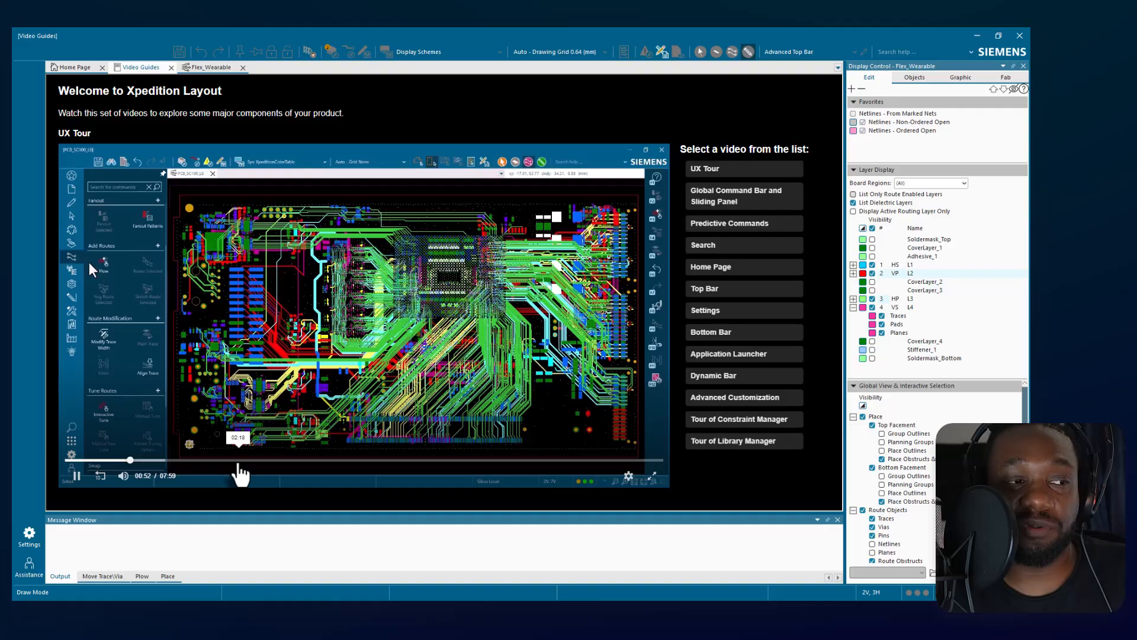
pyautogui.click(238, 460)
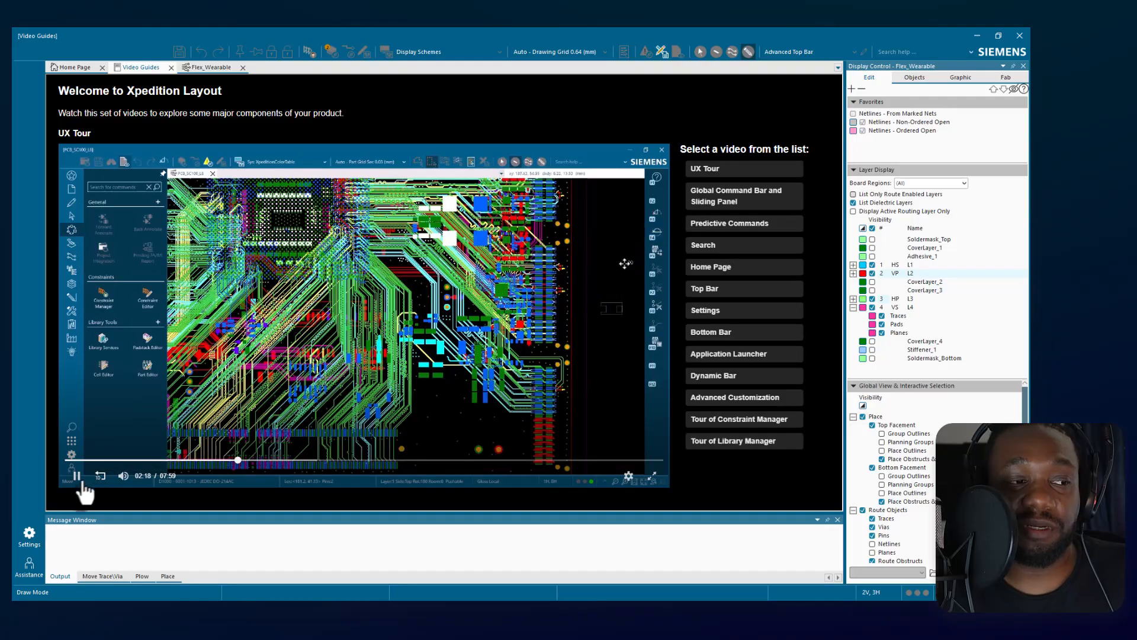
pyautogui.click(76, 475)
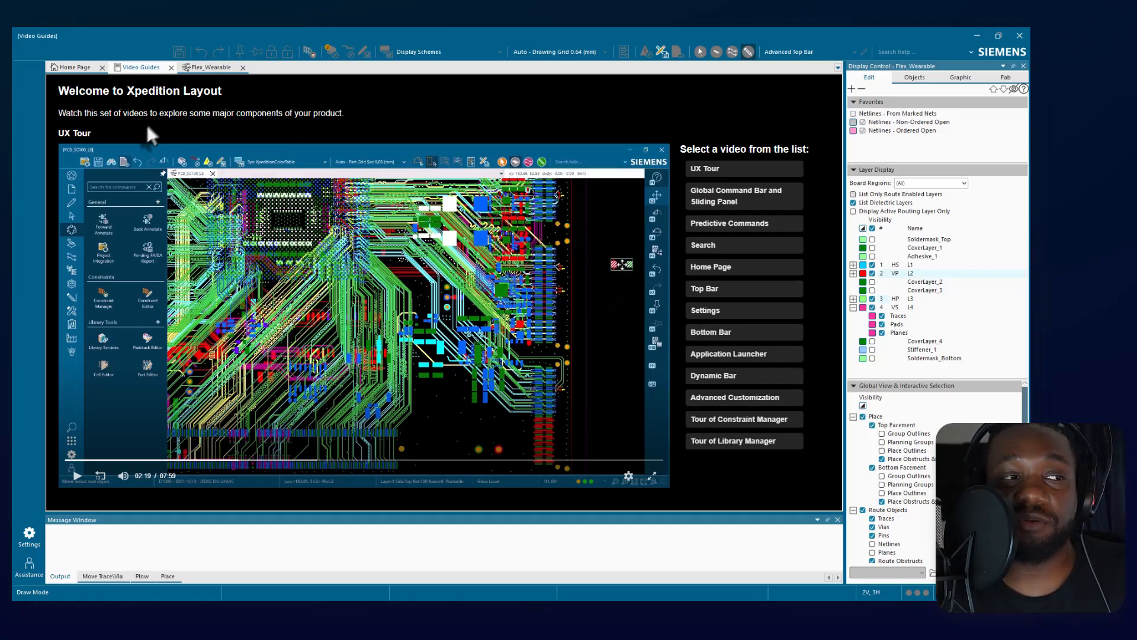
# Return to the recent designs, switch to the Flex_Wearable layout, and examine the routed rigid-flex board.
pyautogui.click(66, 67)
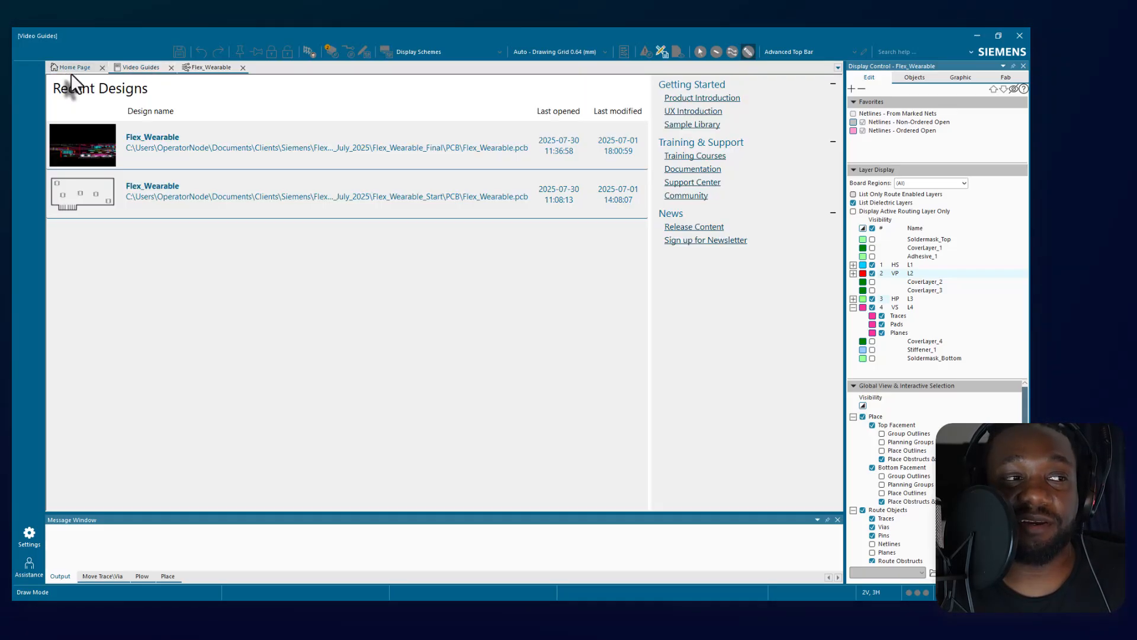
pyautogui.click(207, 69)
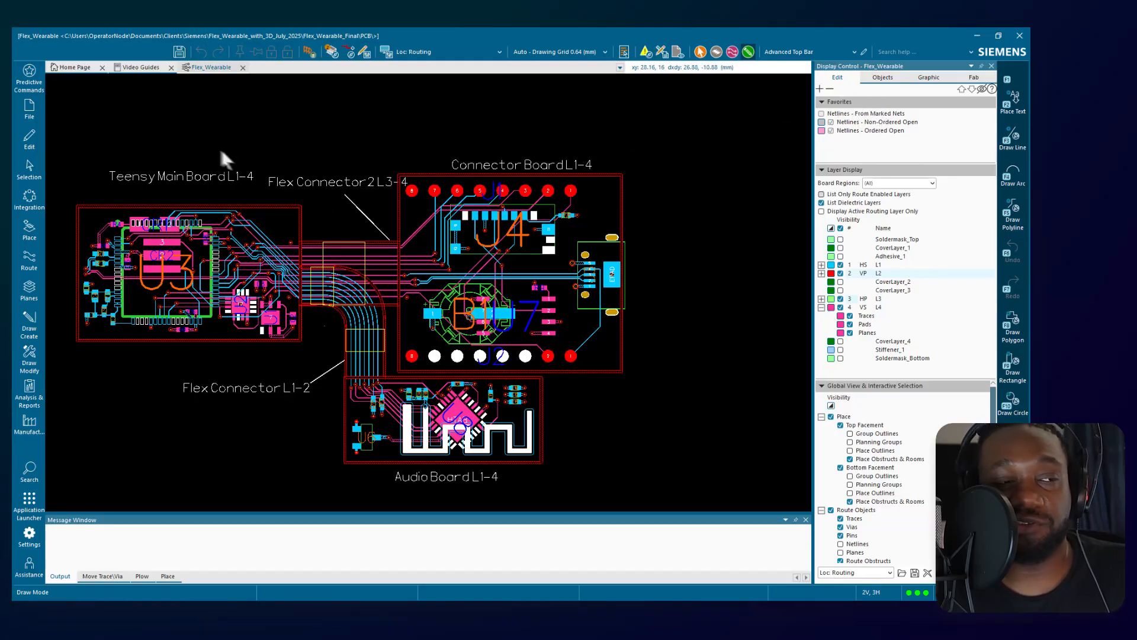
pyautogui.scroll(-1, 506, 307)
pyautogui.moveTo(473, 258); pyautogui.dragTo(486, 284, button='middle')
pyautogui.scroll(1, 560, 119)
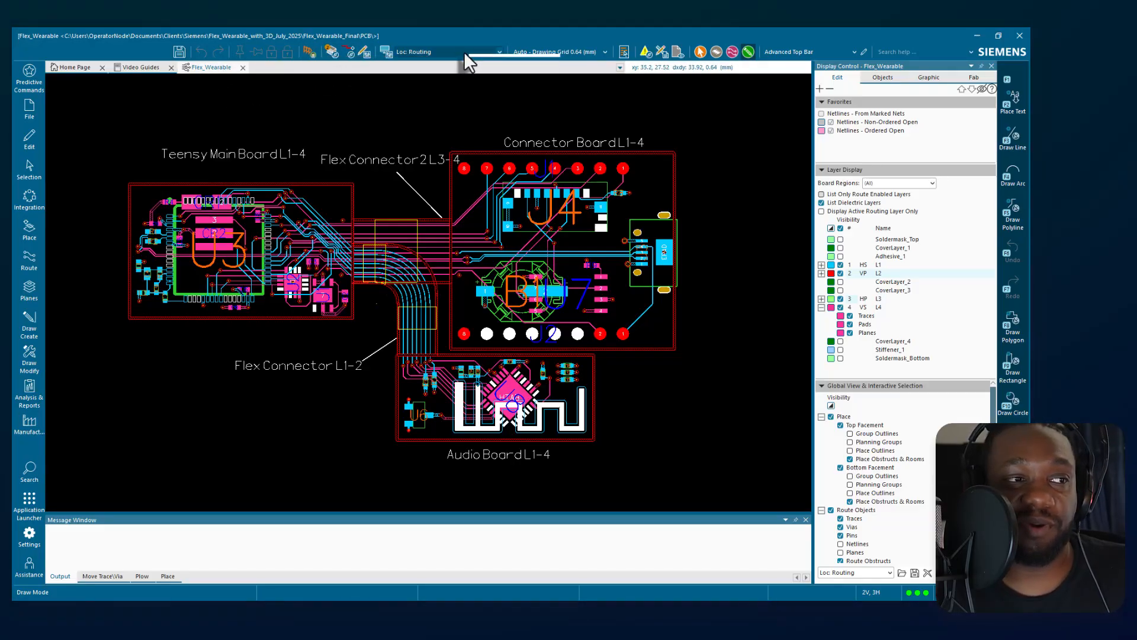
# Examine the file, edit and selection command groups, and open the Selection List to view it before closing it.
pyautogui.click(27, 114)
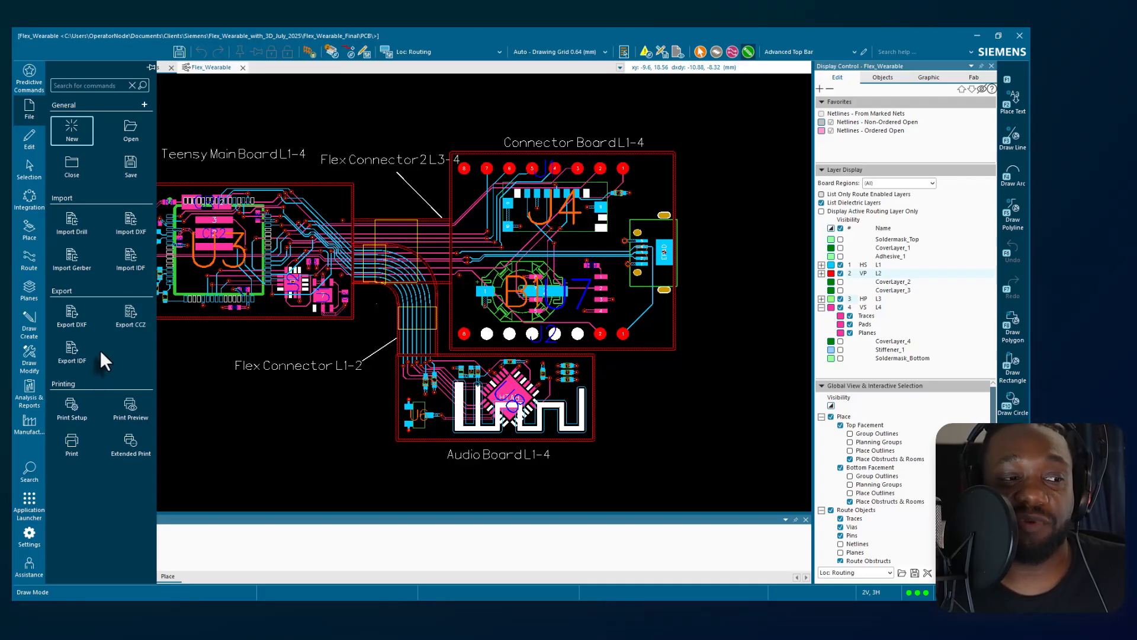
pyautogui.click(29, 138)
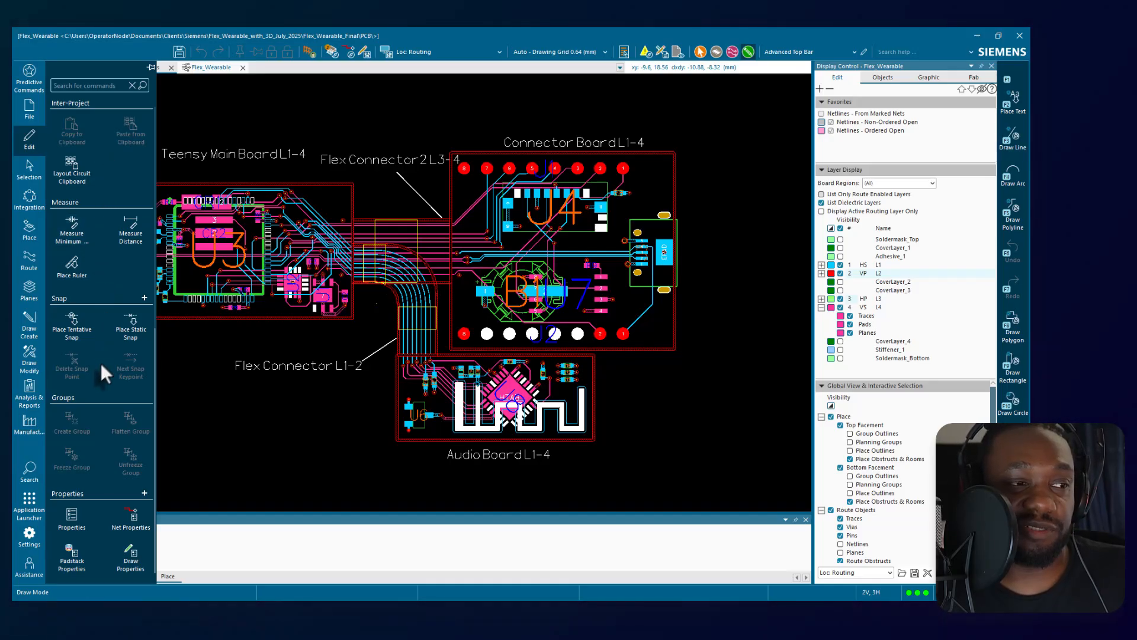
pyautogui.click(30, 172)
pyautogui.scroll(-5, 101, 225)
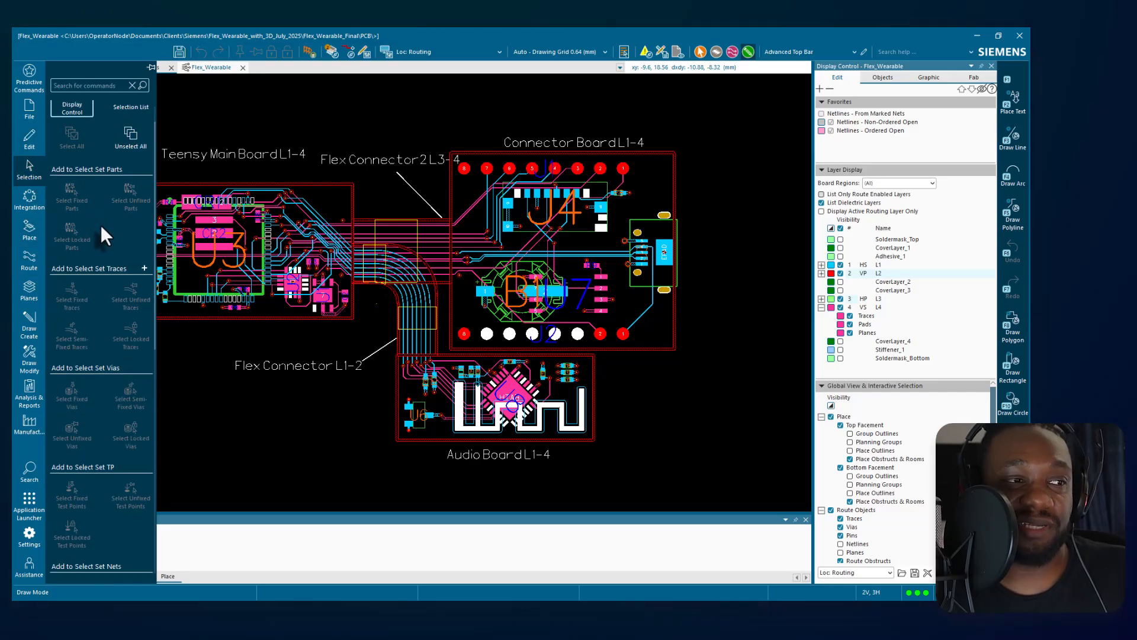
pyautogui.scroll(5, 101, 229)
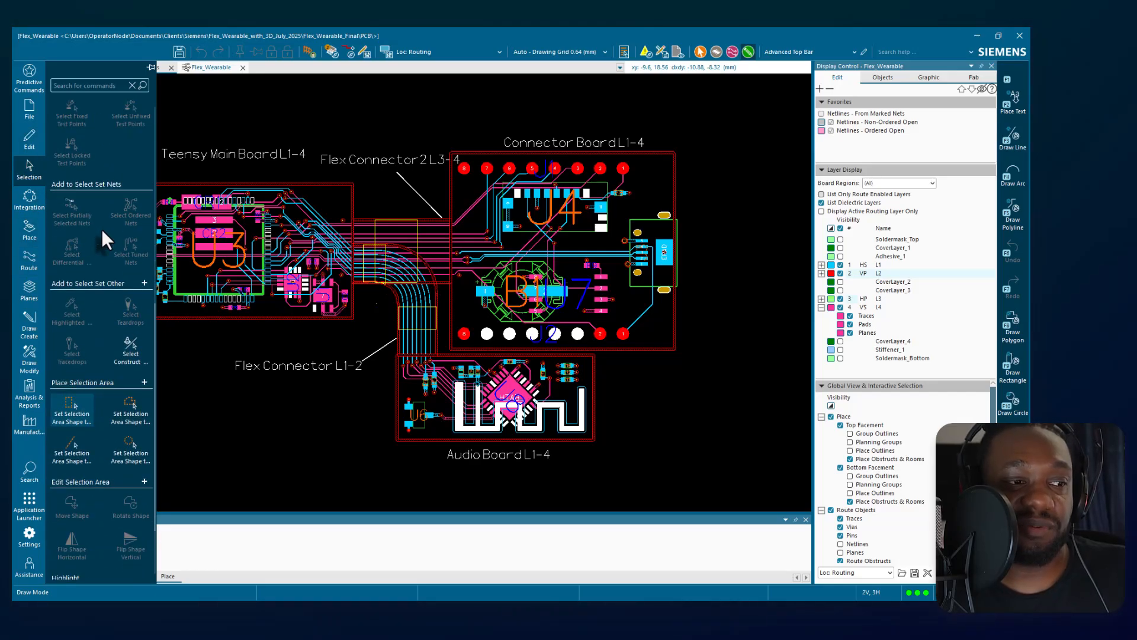
pyautogui.click(120, 126)
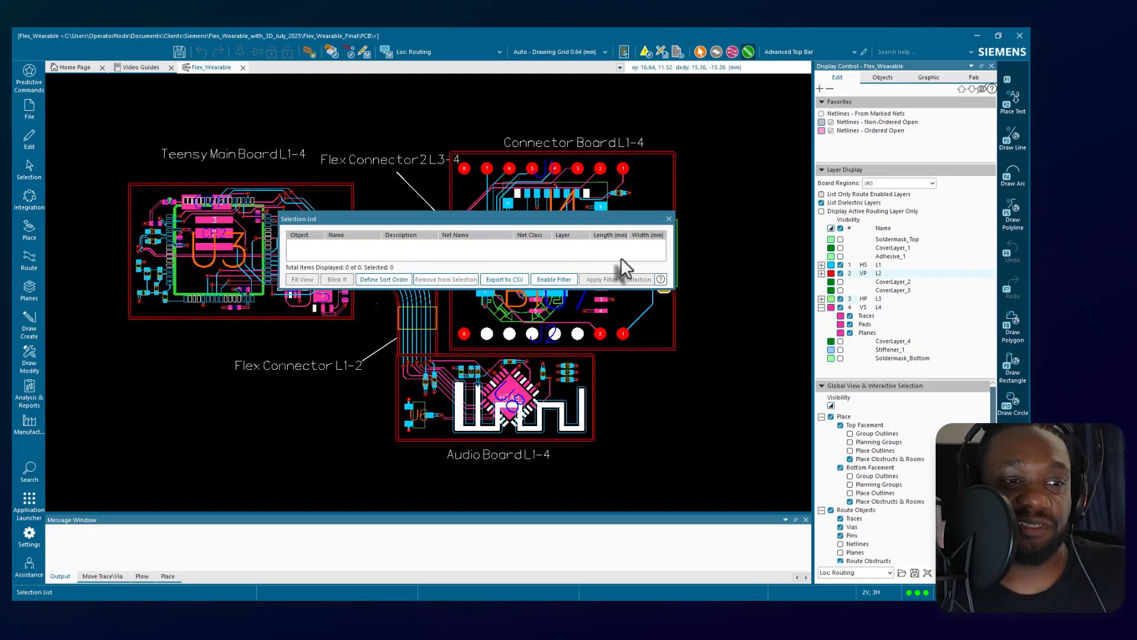
pyautogui.click(669, 219)
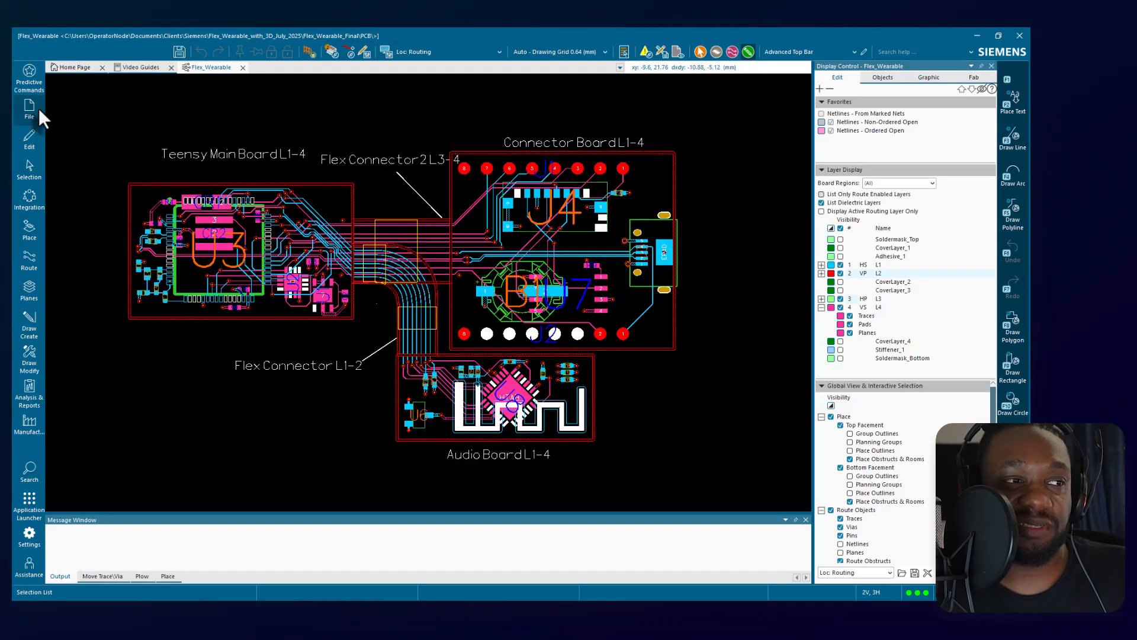
# Open Constraint Manager from the layout and examine its Trace & Via Properties, Clearances, Nets and Parts sheets.
pyautogui.click(37, 202)
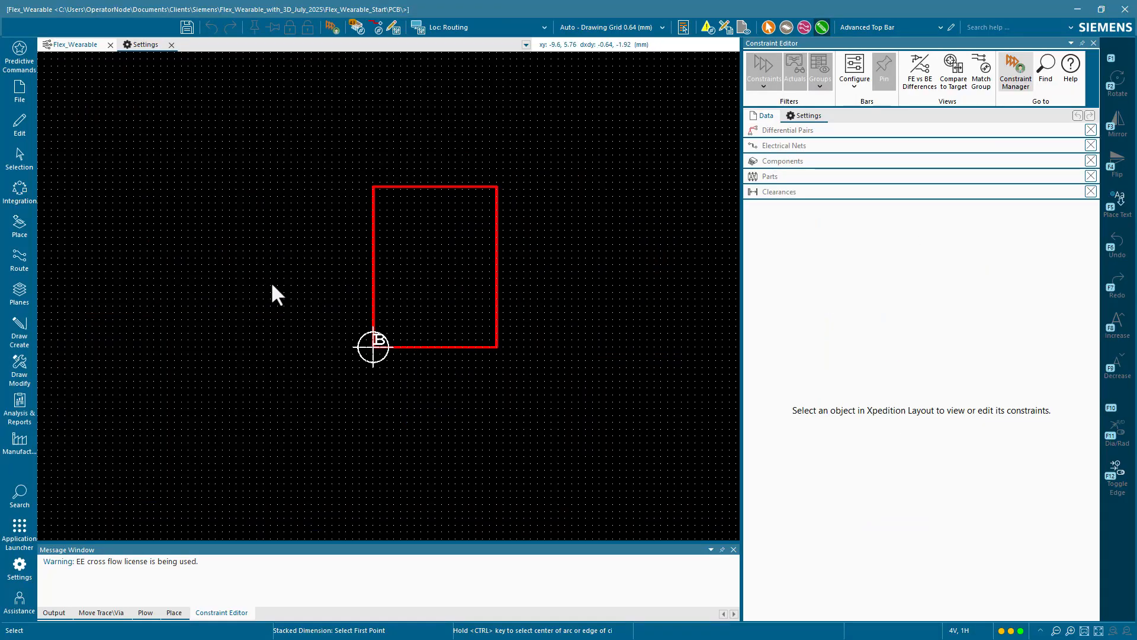
pyautogui.click(22, 290)
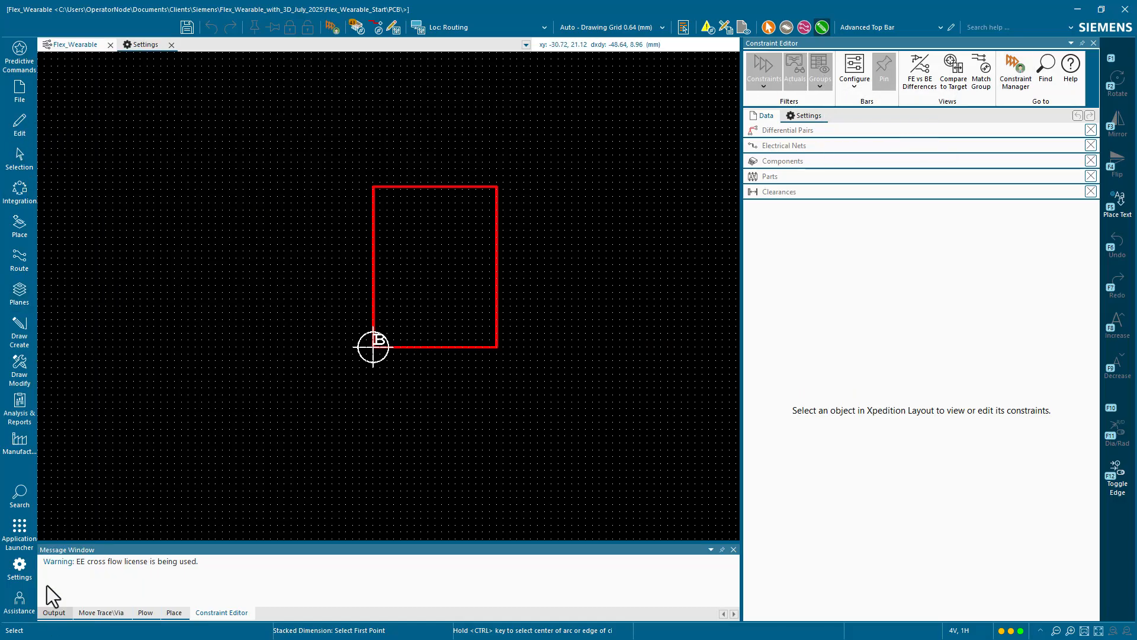
pyautogui.click(1019, 65)
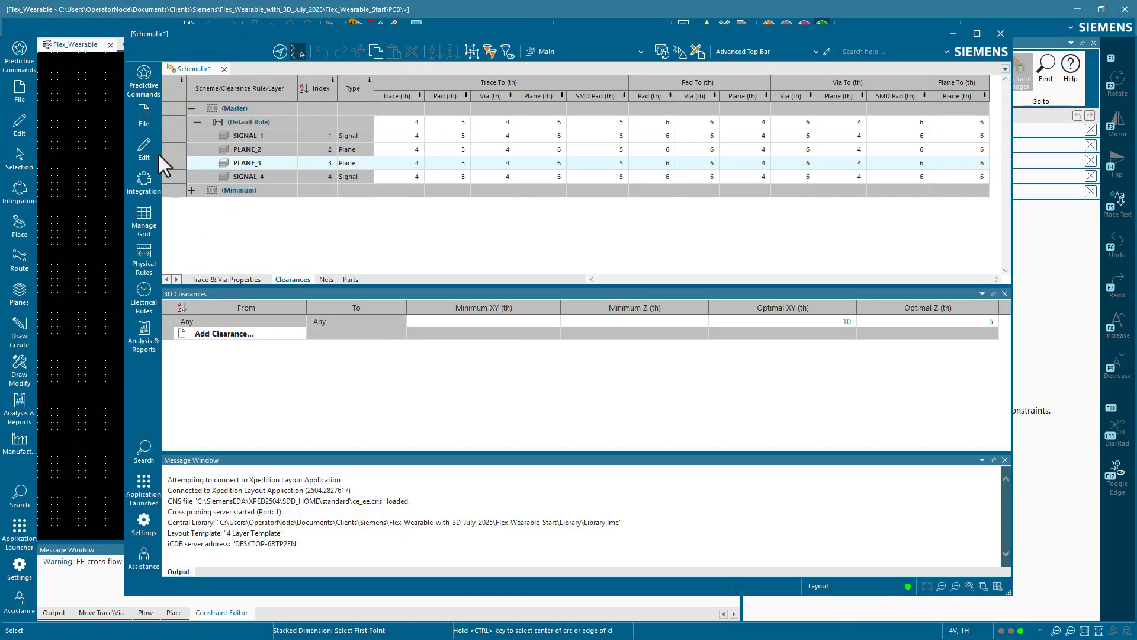
pyautogui.click(266, 137)
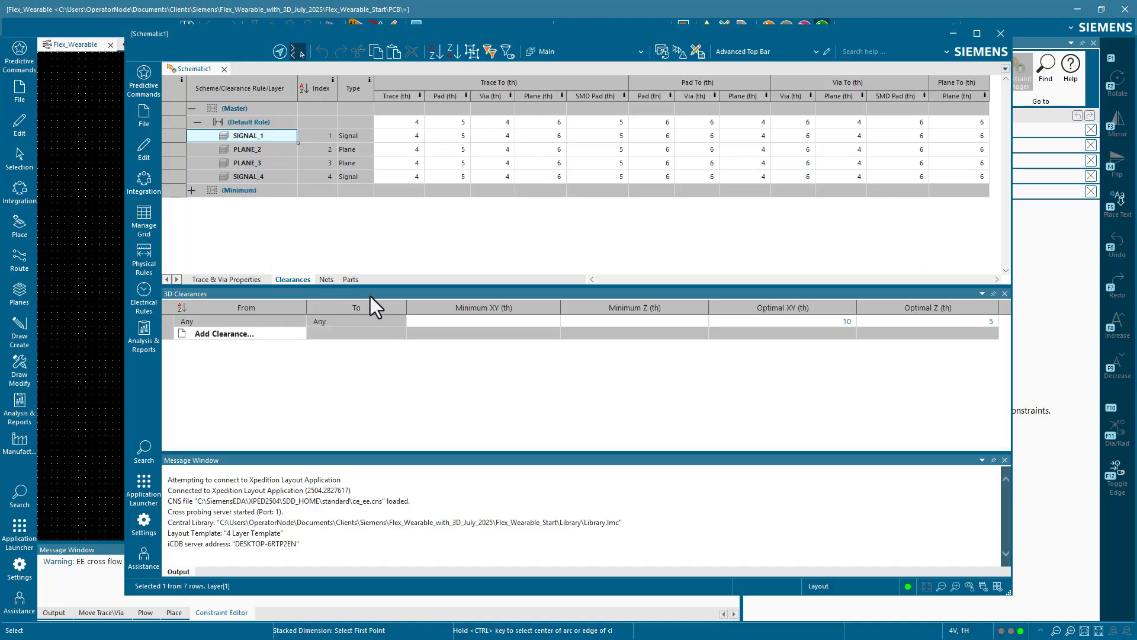
pyautogui.click(220, 280)
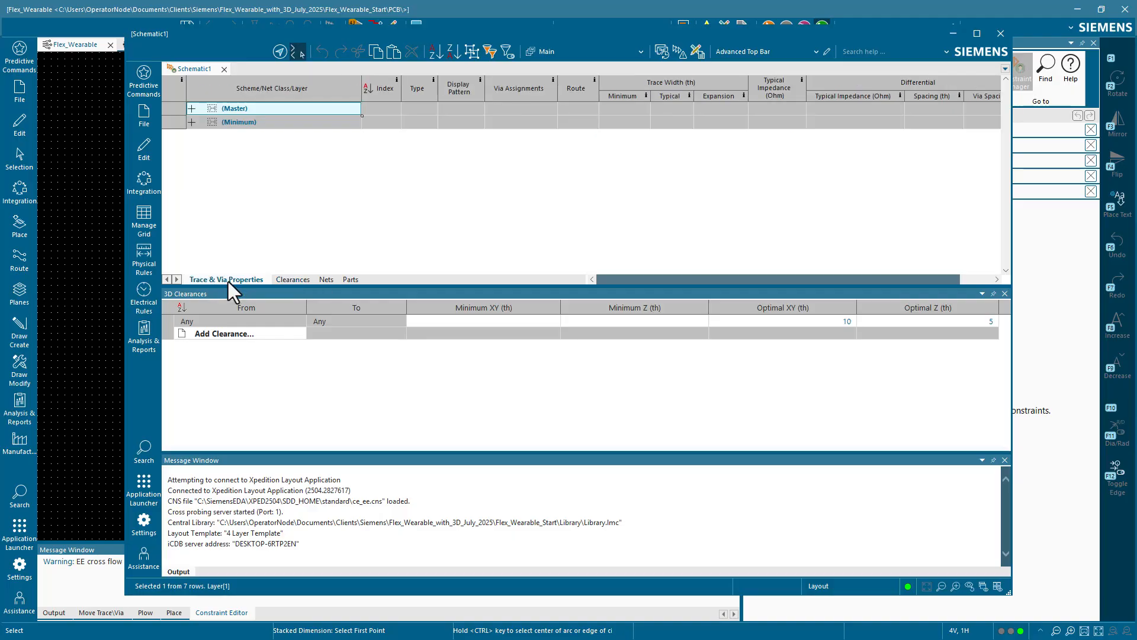
pyautogui.click(293, 280)
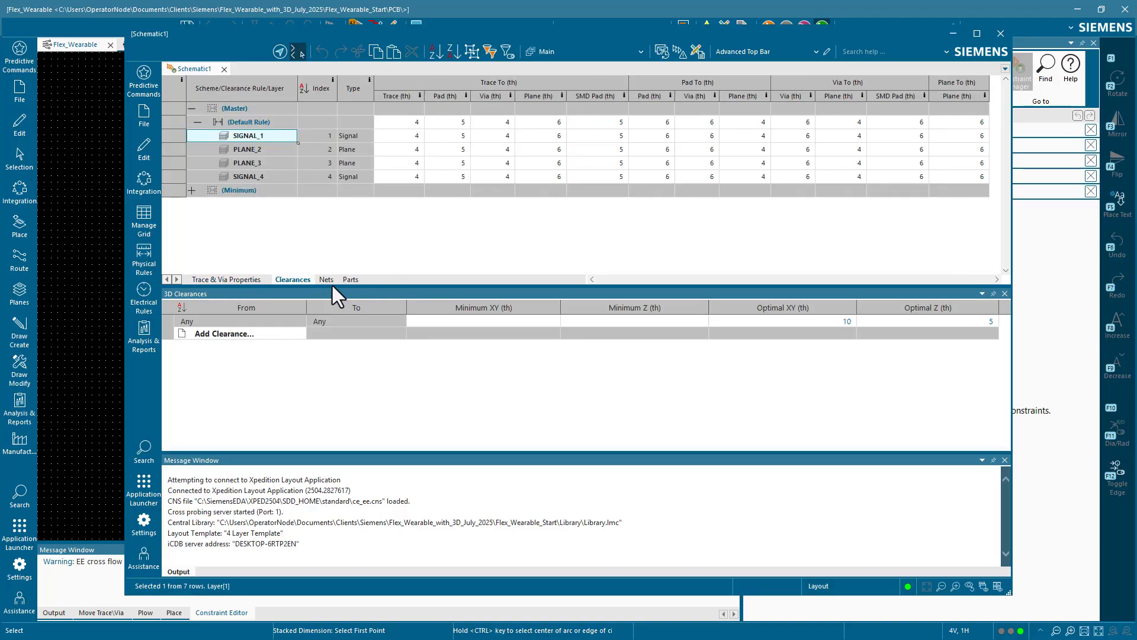
pyautogui.click(327, 278)
pyautogui.click(353, 279)
pyautogui.click(291, 279)
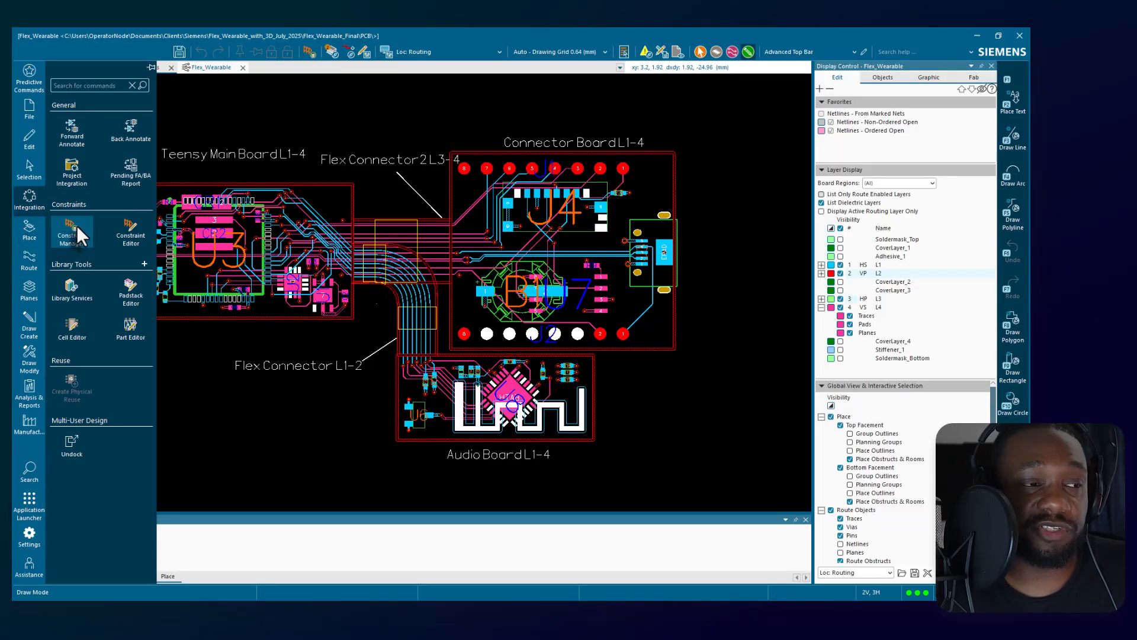
# Open Constraint Manager for the Flex_Wearable_Final design, enlarge the constraint grid, and widen the Navigator.
pyautogui.click(76, 226)
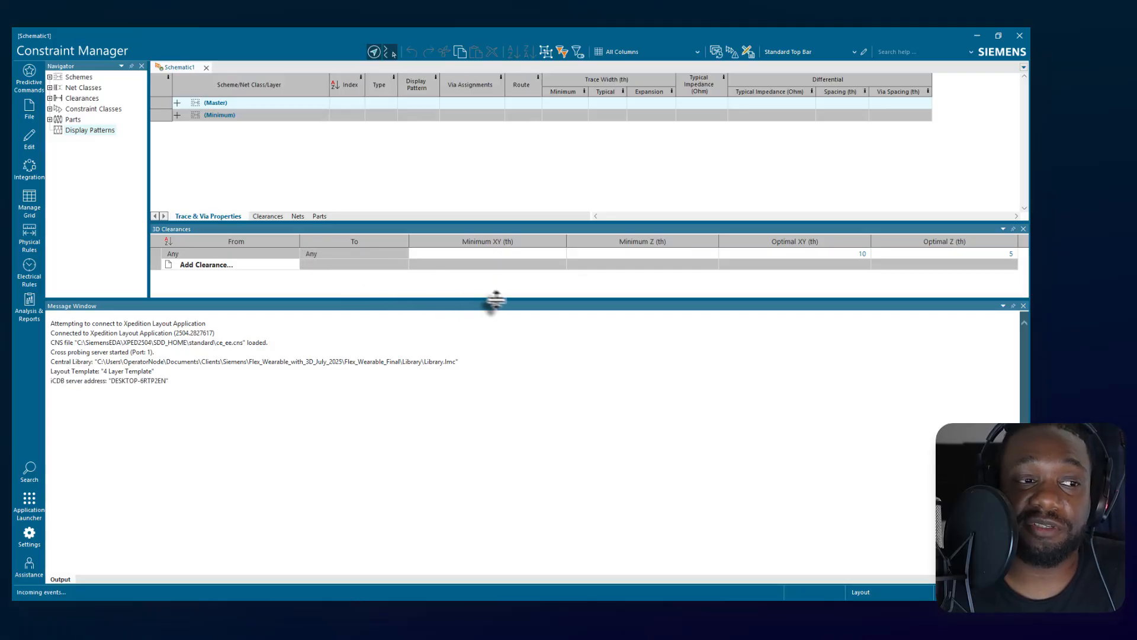
pyautogui.moveTo(587, 300); pyautogui.dragTo(622, 471)
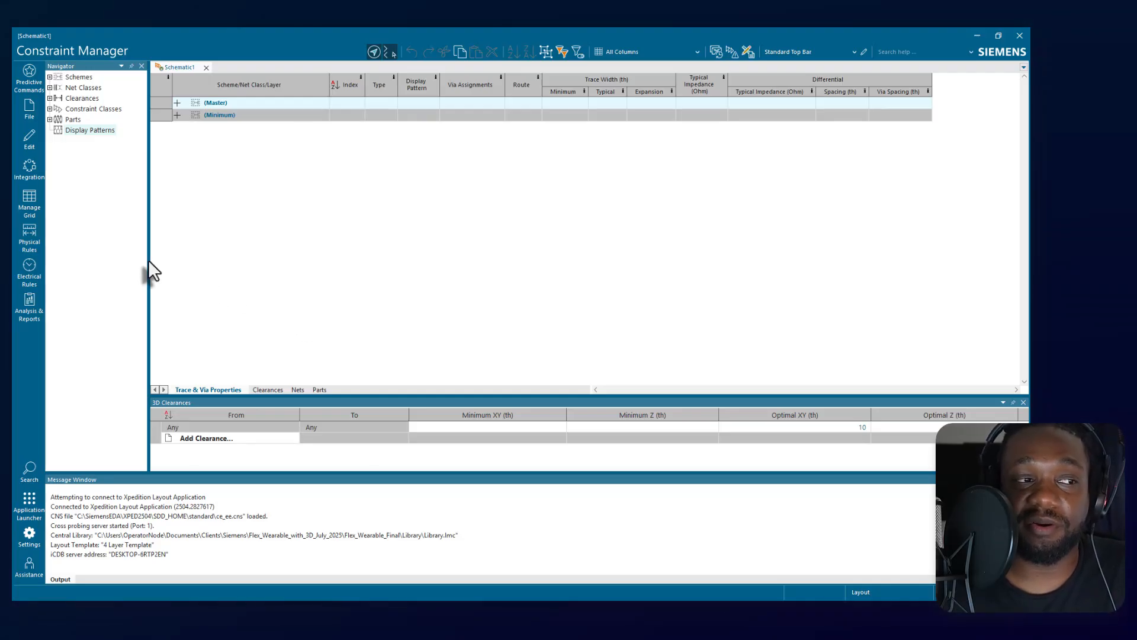
pyautogui.moveTo(148, 256); pyautogui.dragTo(194, 261)
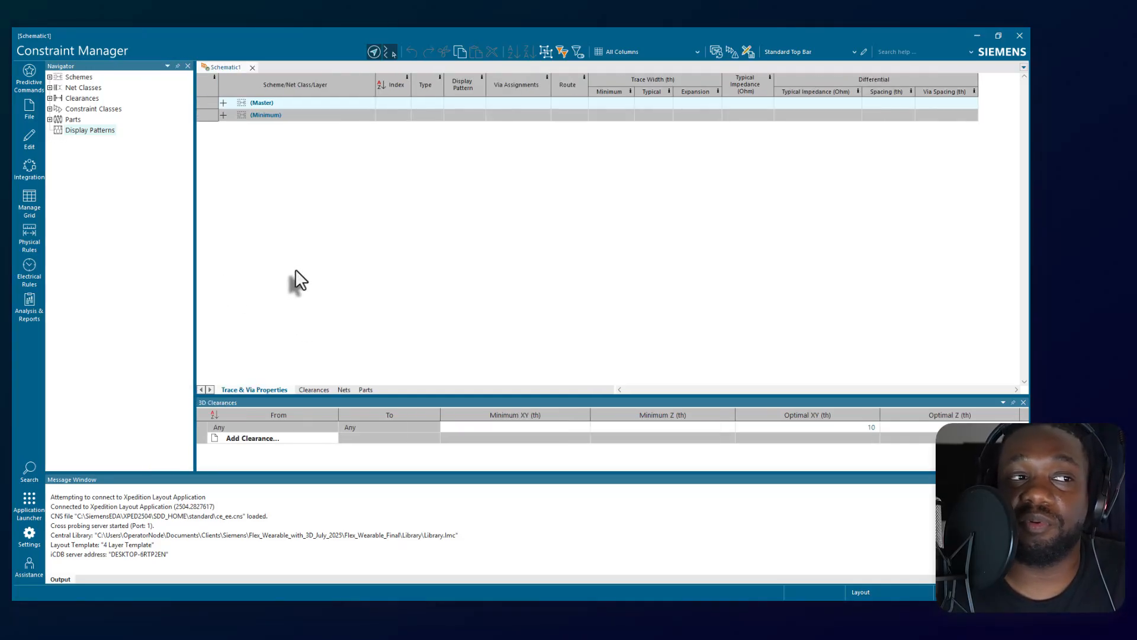
# Expand the Master and Minimum schemes in the Navigator to examine their trace, via and clearance rules.
pyautogui.click(50, 77)
pyautogui.click(58, 88)
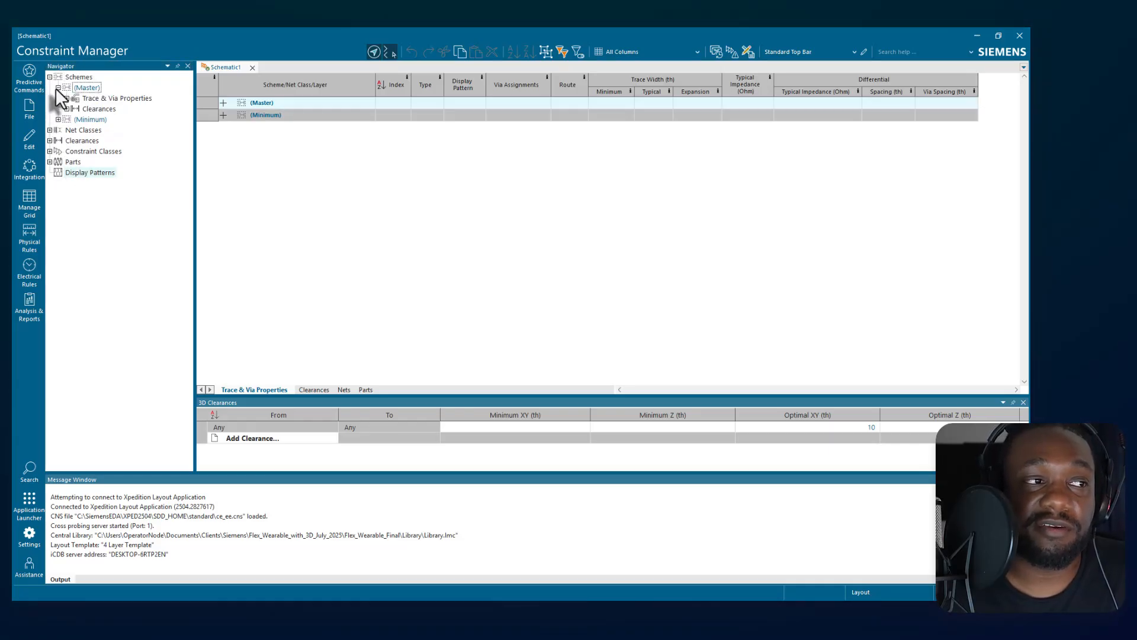
pyautogui.click(67, 99)
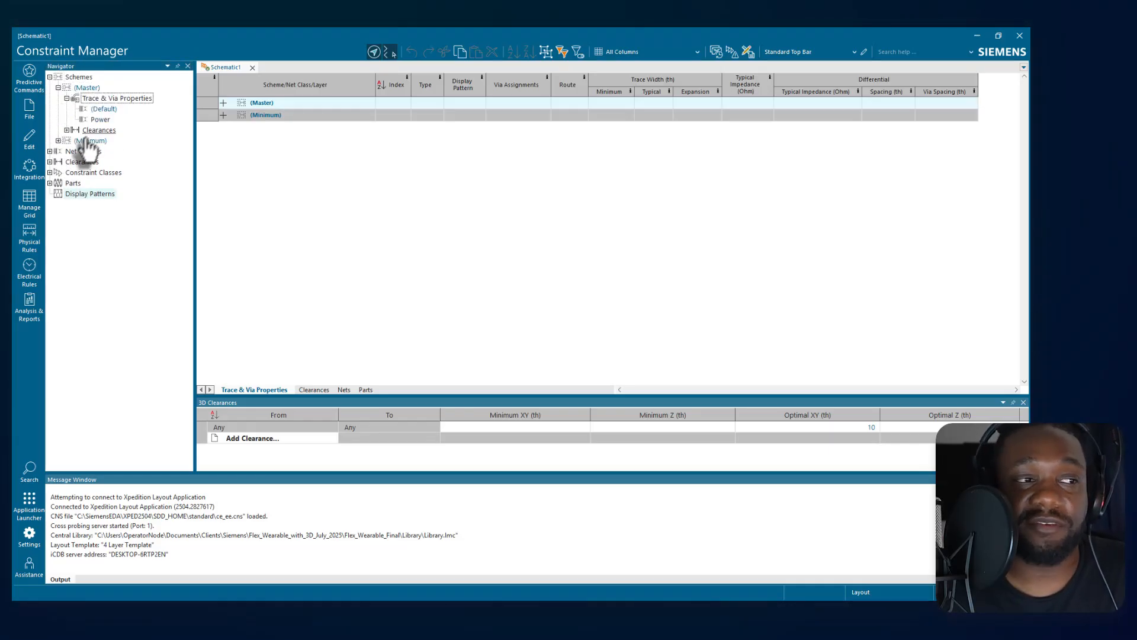
pyautogui.click(67, 130)
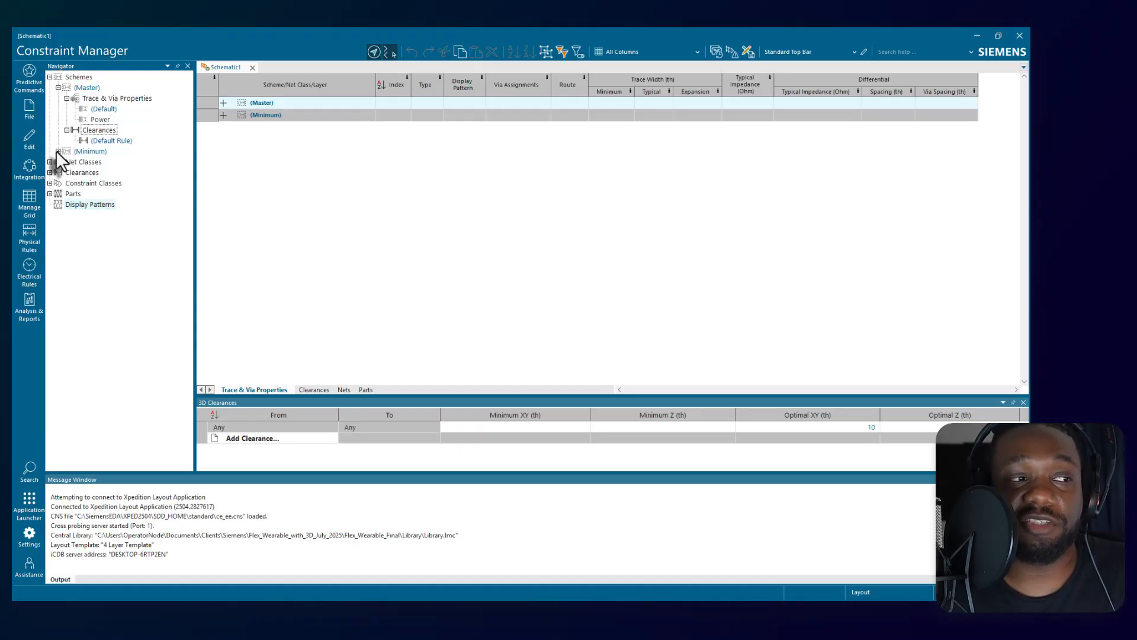
pyautogui.click(58, 151)
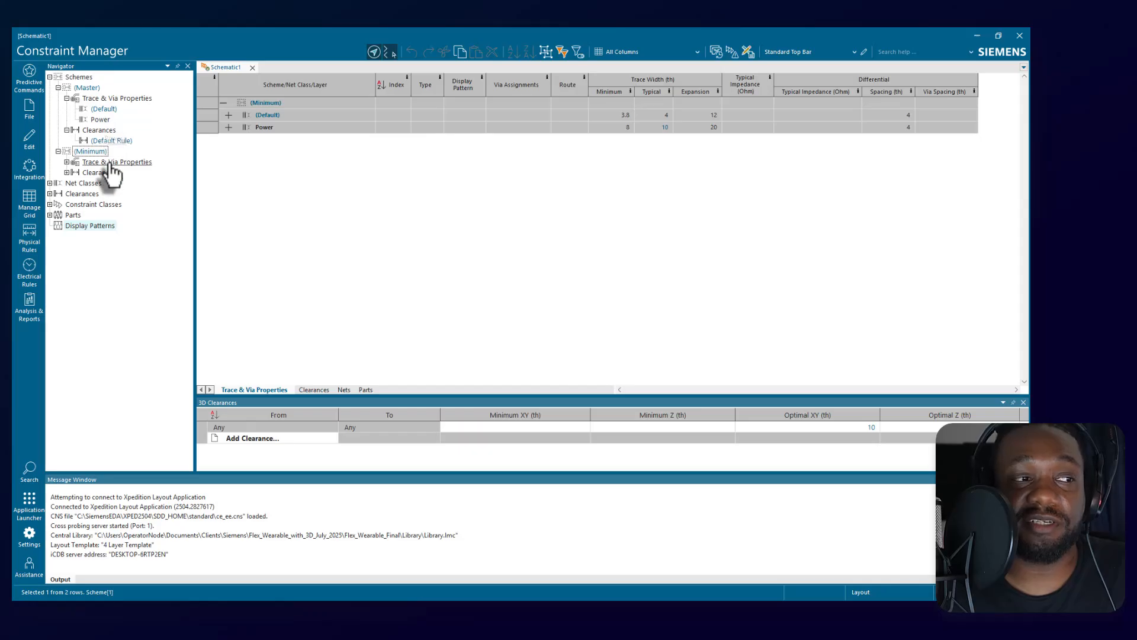
# Expand Net Classes in the Navigator, view its constraints in the grid, and examine the commands available for it.
pyautogui.click(50, 183)
pyautogui.click(80, 183)
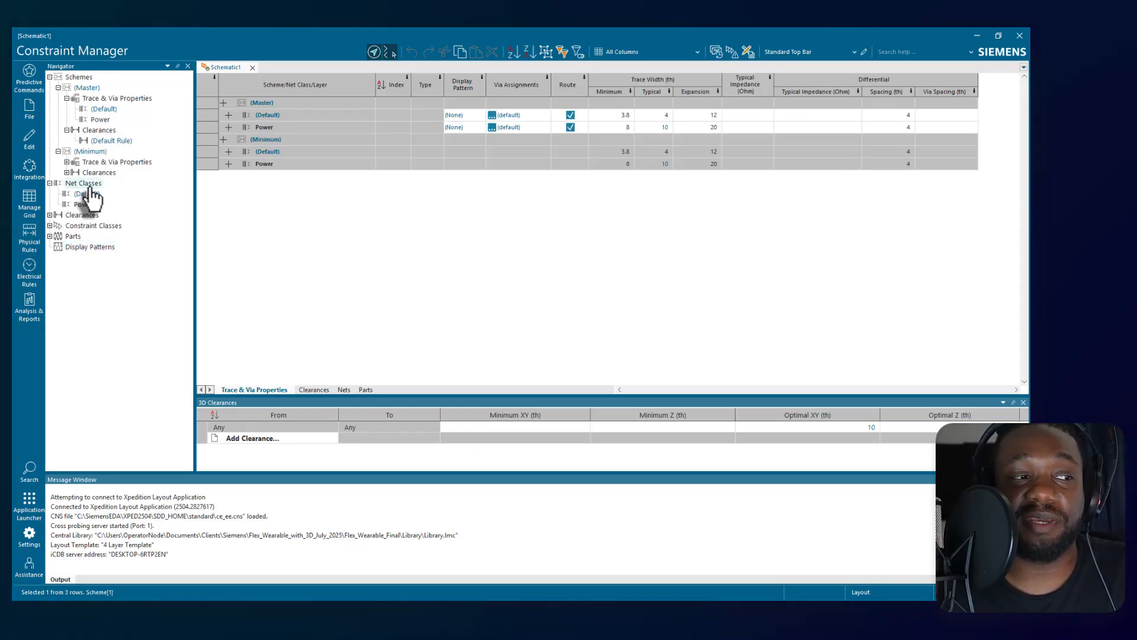
pyautogui.rightClick(80, 183)
pyautogui.click(125, 190)
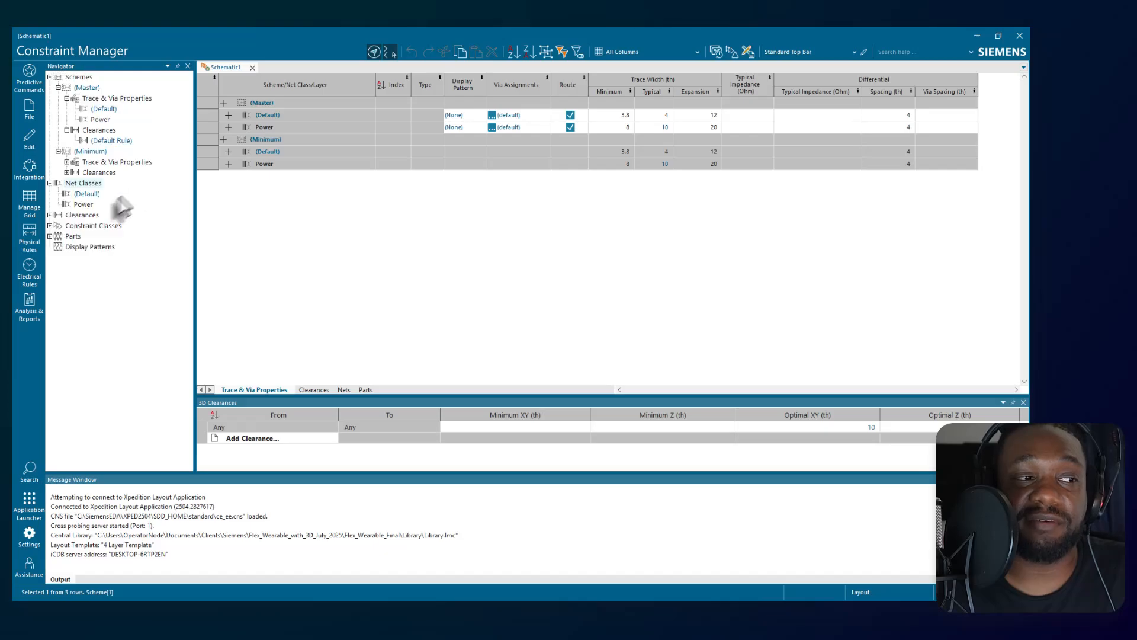
# Expand Clearances in the Navigator and examine what the trace, pad and via clearance columns define.
pyautogui.click(49, 214)
pyautogui.click(82, 215)
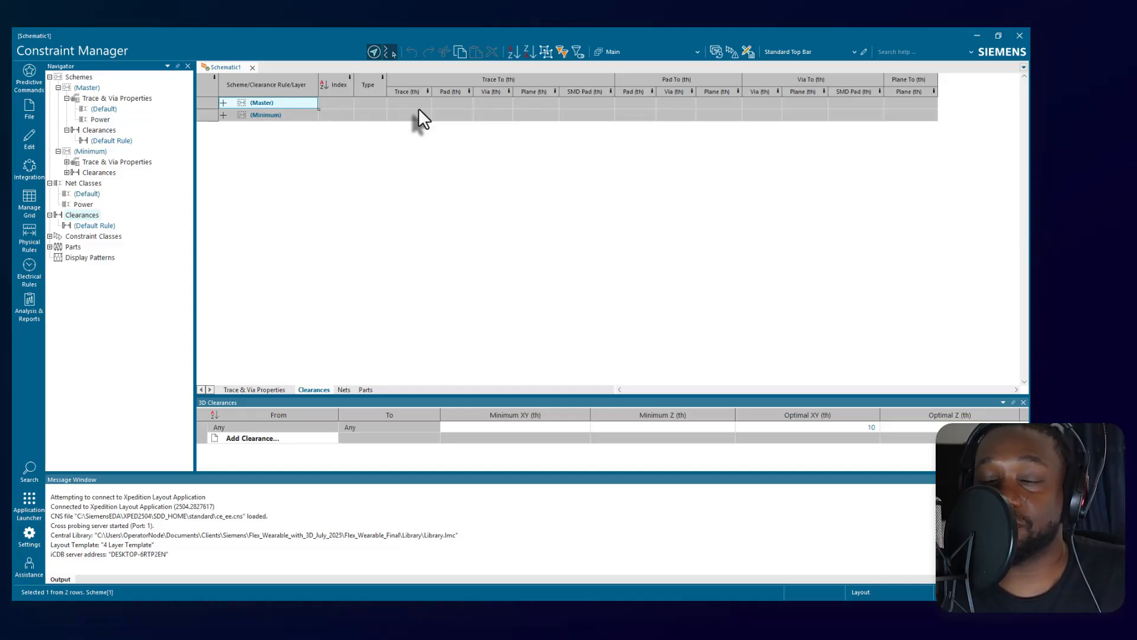
pyautogui.moveTo(350, 77)
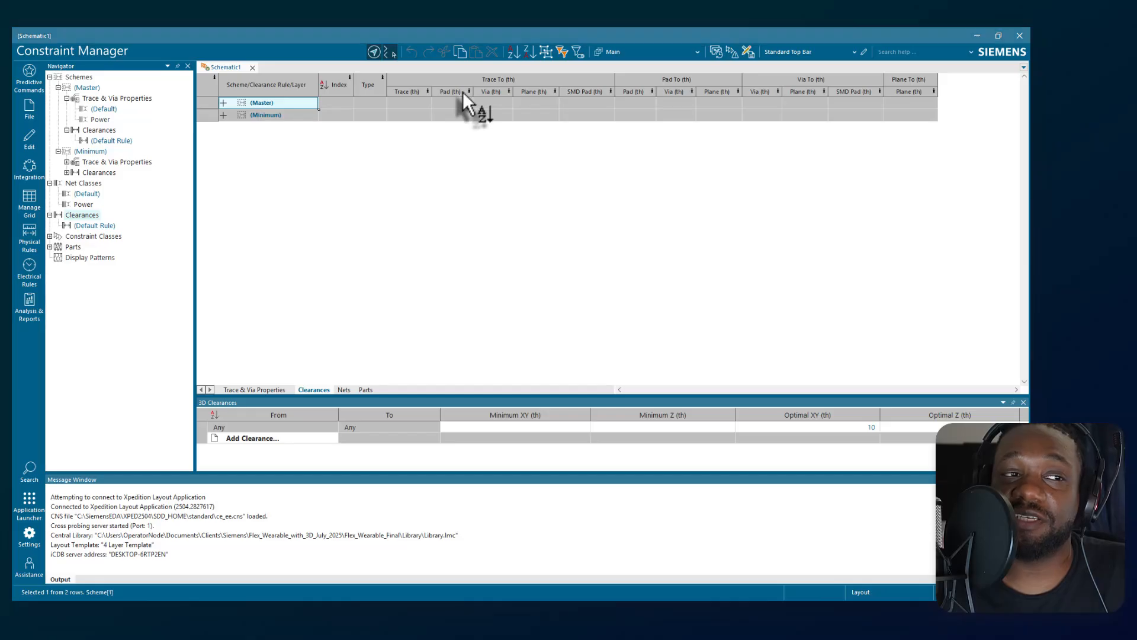
pyautogui.moveTo(463, 91)
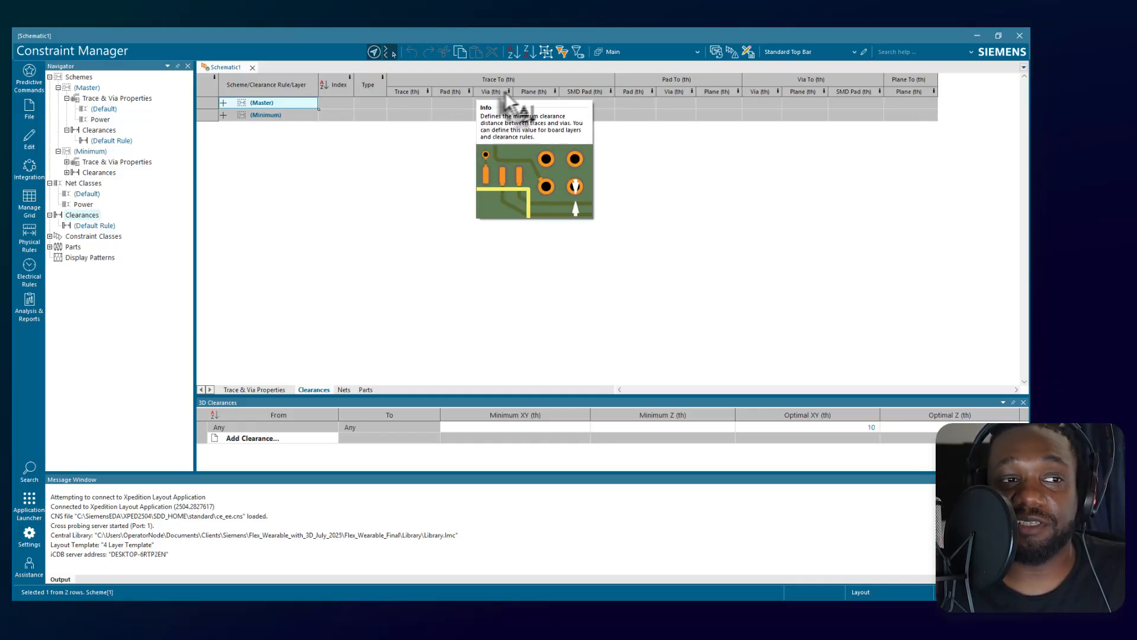
pyautogui.moveTo(532, 92)
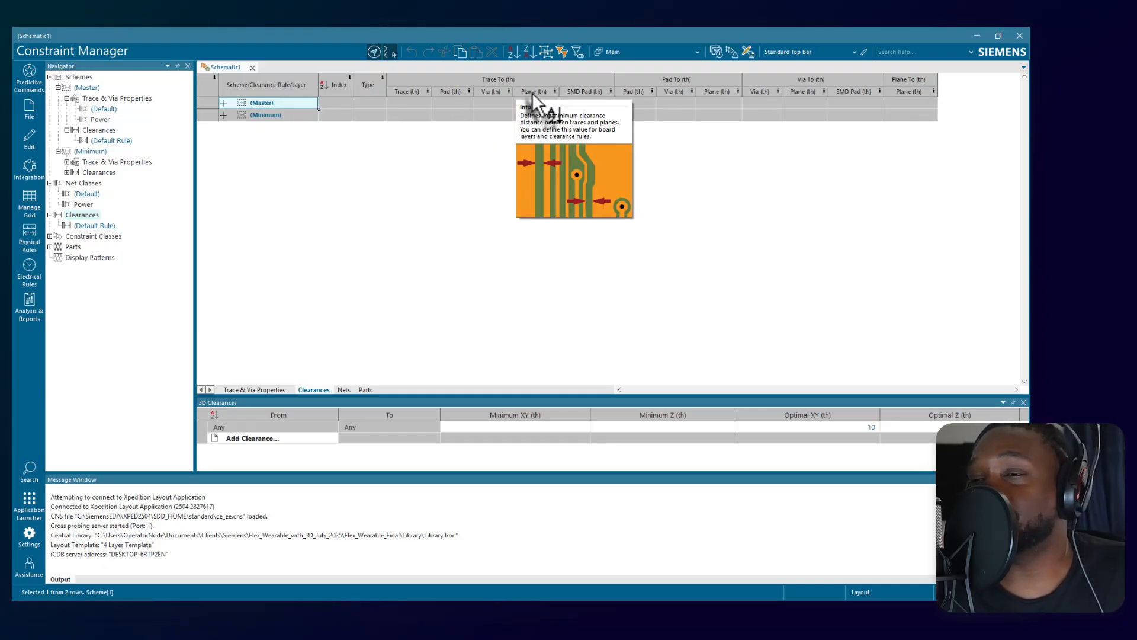
pyautogui.moveTo(583, 92)
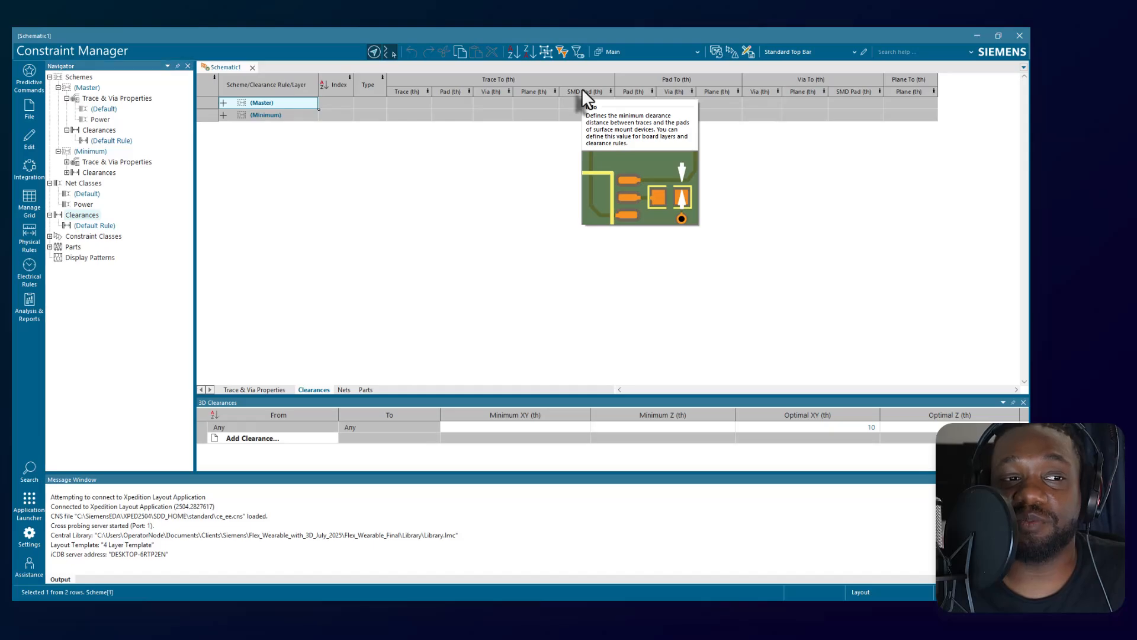
pyautogui.moveTo(644, 93)
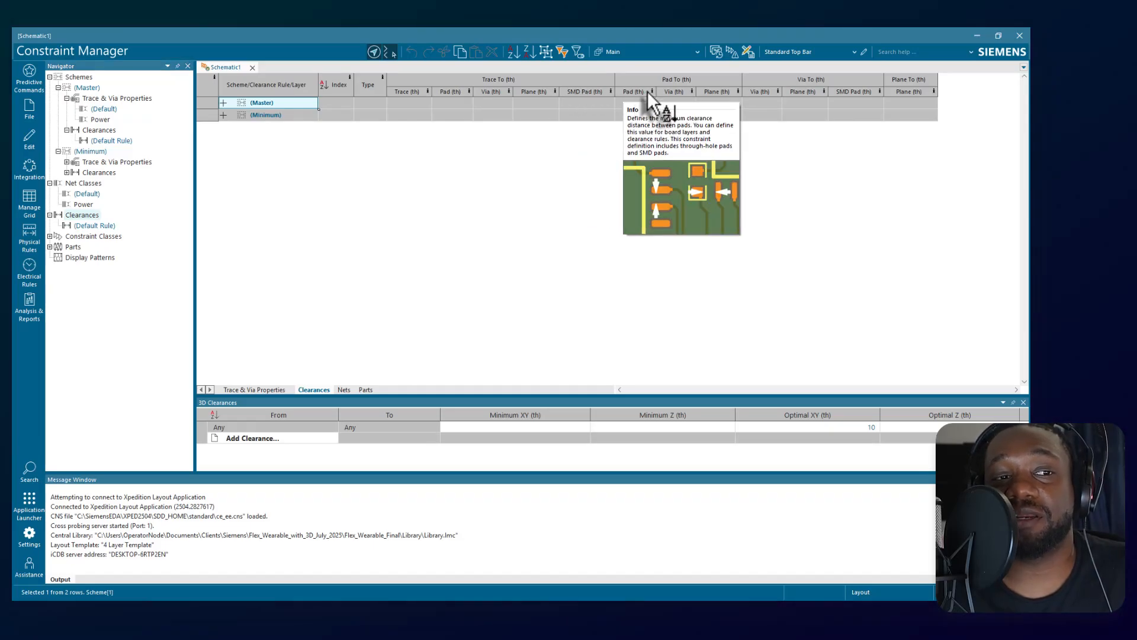
pyautogui.moveTo(688, 96)
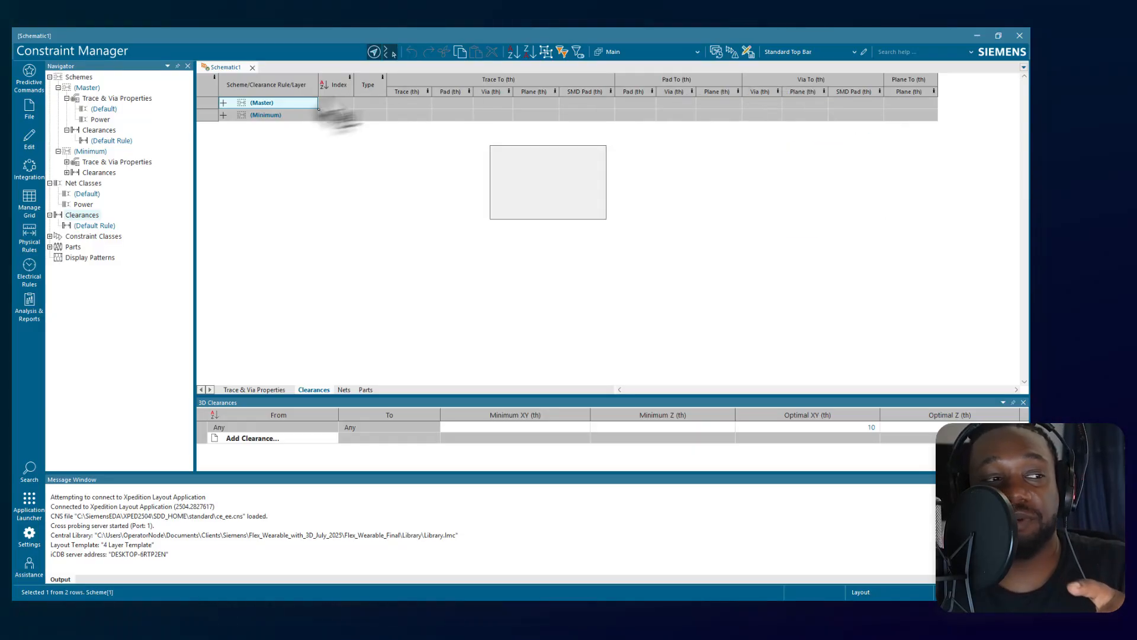
# View the default clearance rule, expand Constraint Classes, and examine the nets in (All), including physical net $1N423.
pyautogui.click(88, 237)
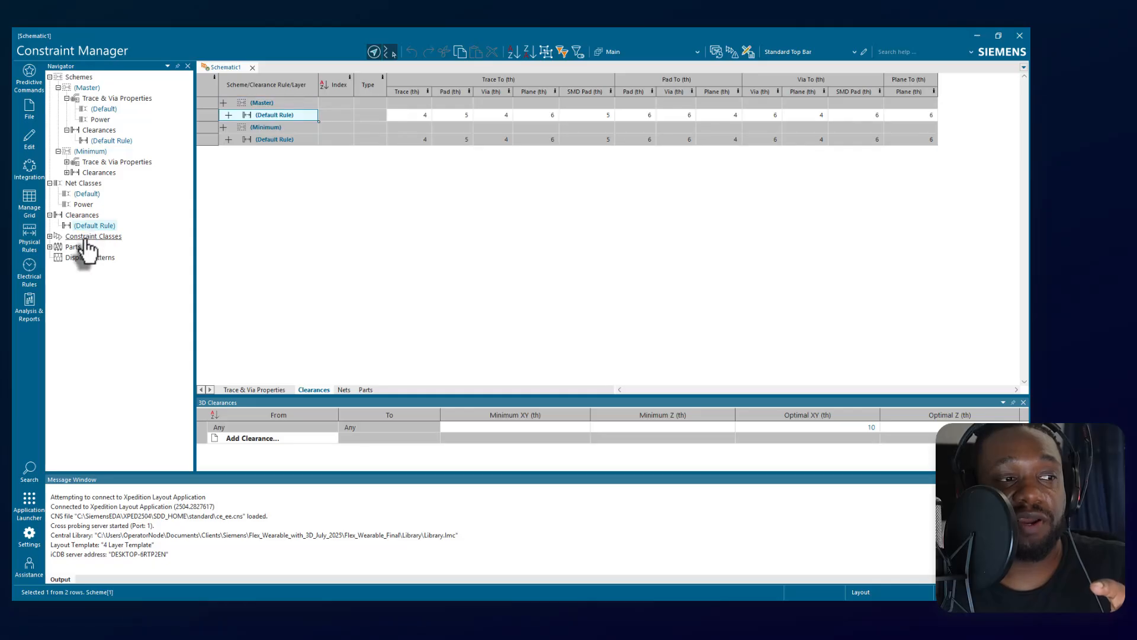
pyautogui.click(50, 236)
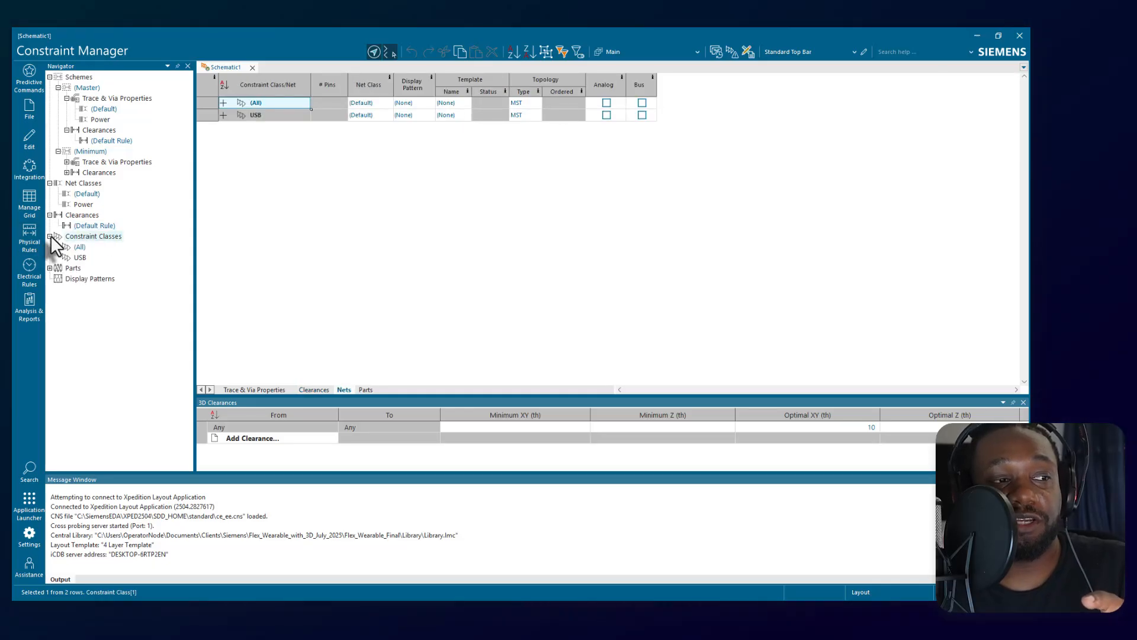
pyautogui.click(79, 247)
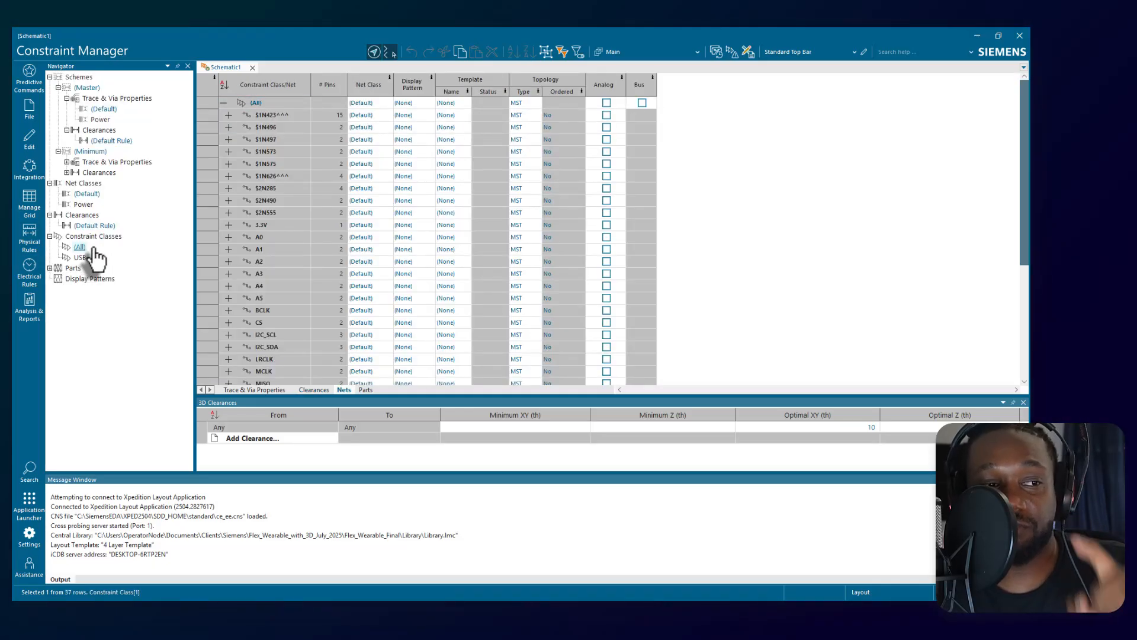
pyautogui.click(228, 115)
pyautogui.click(273, 127)
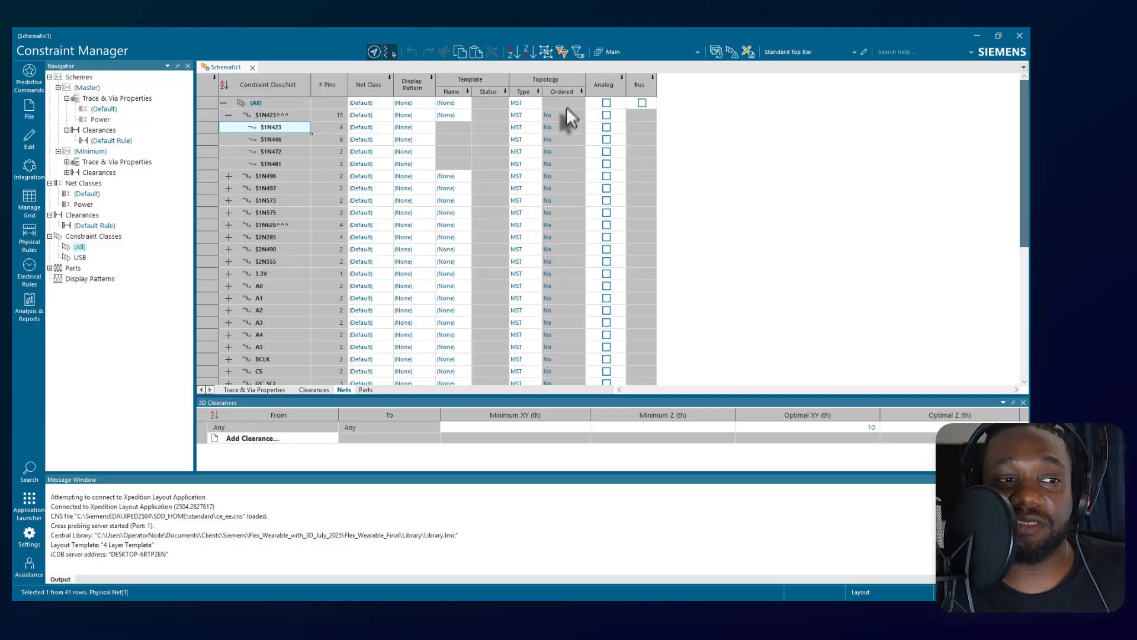
# Check the topology type setting of physical net $1N423.
pyautogui.click(529, 123)
pyautogui.click(538, 124)
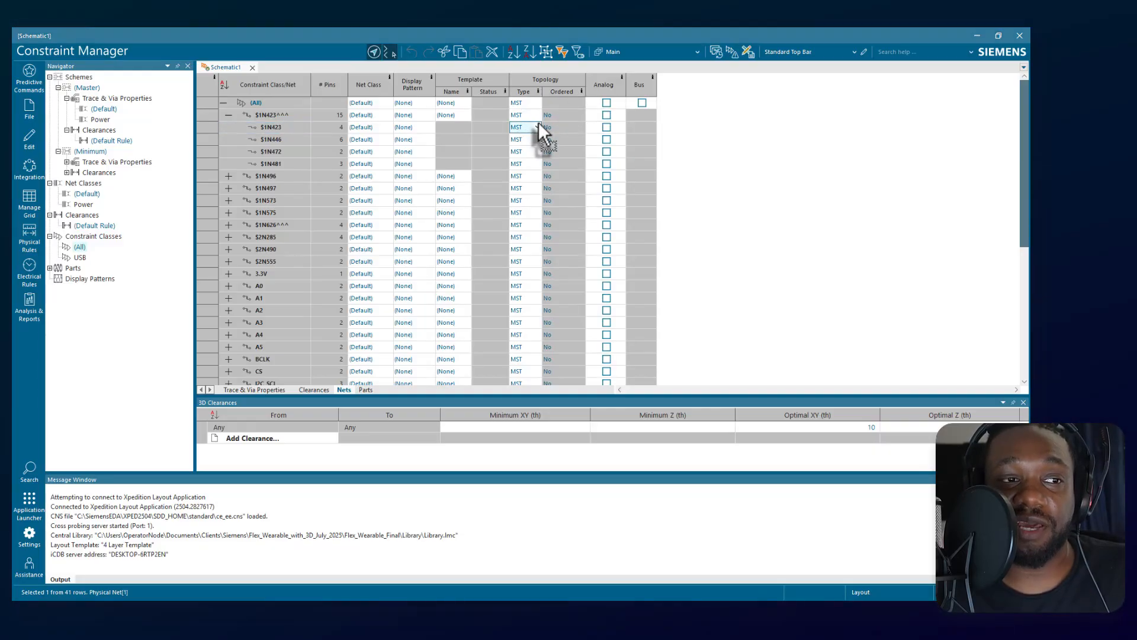
pyautogui.click(537, 133)
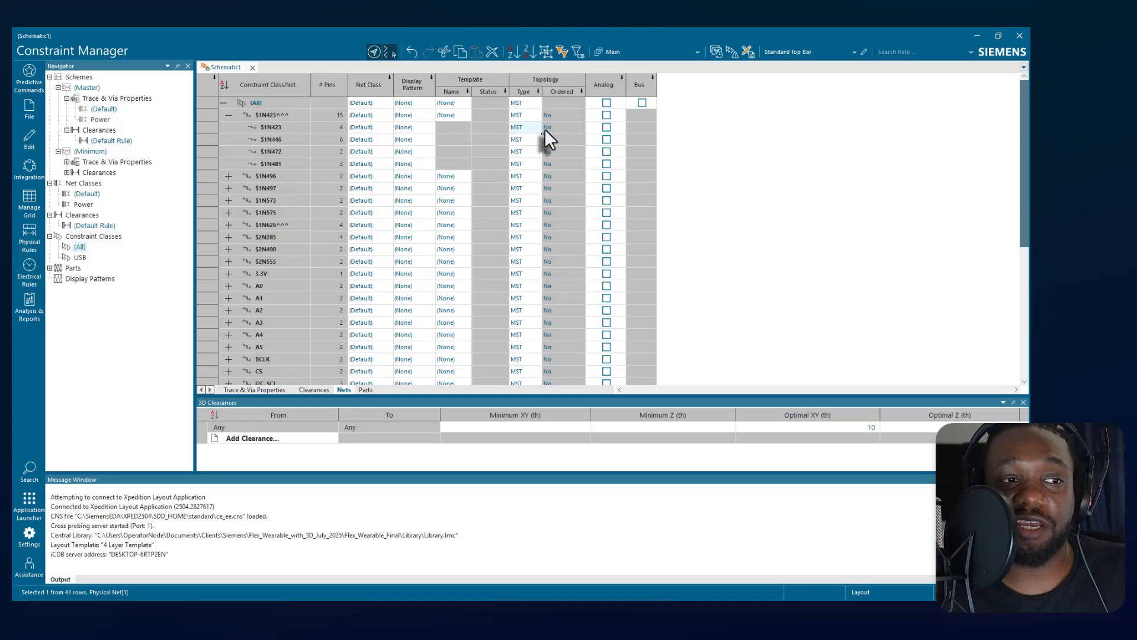
pyautogui.click(543, 129)
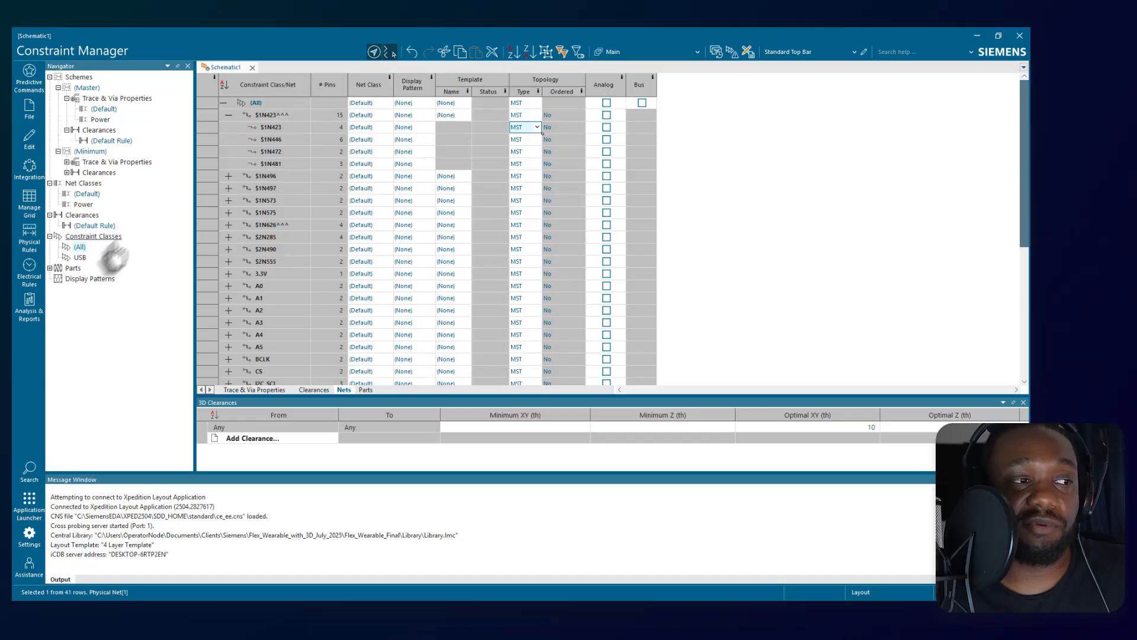
# Expand Parts, browse the IBIS models for part 2500-0300, and examine the pin models of tech_ecl_f100k without assigning it.
pyautogui.click(50, 268)
pyautogui.click(104, 310)
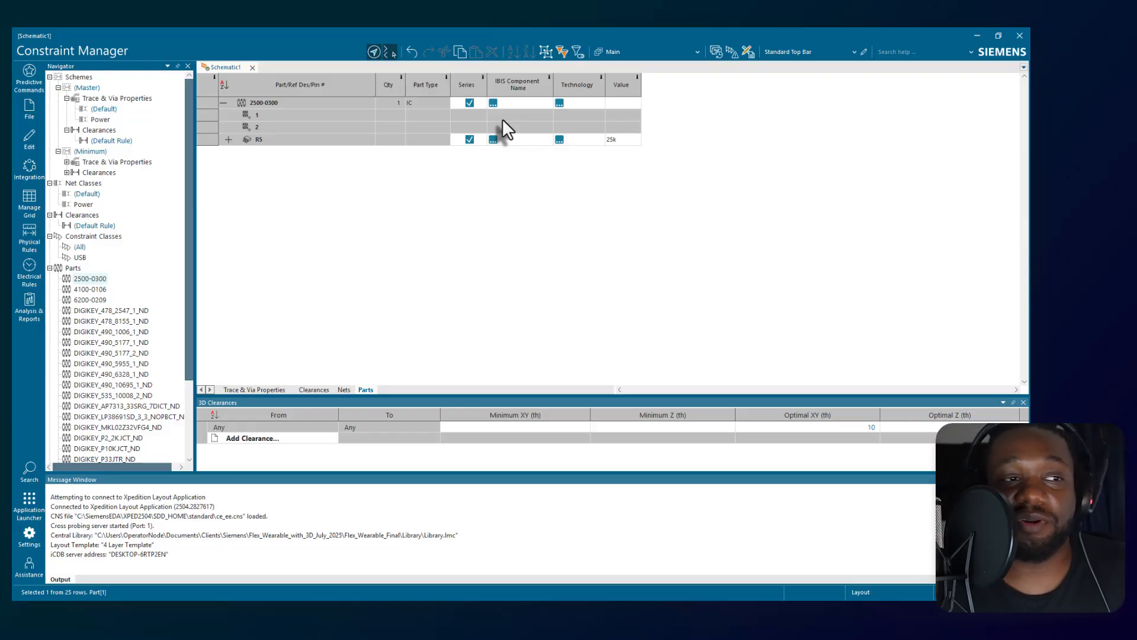
pyautogui.click(492, 103)
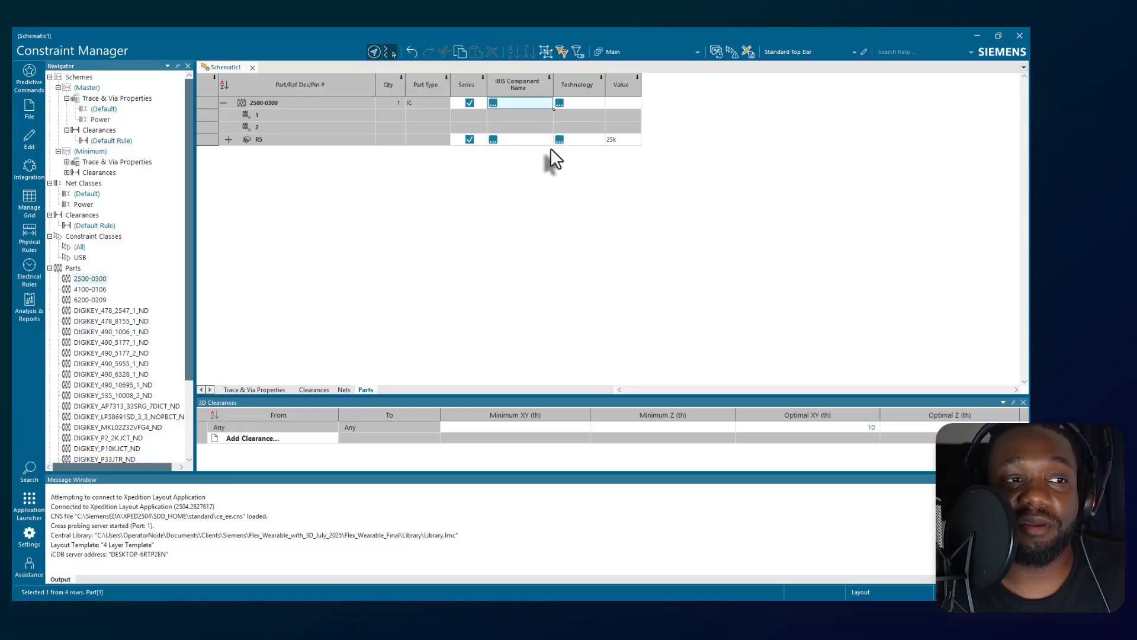
pyautogui.moveTo(567, 116); pyautogui.dragTo(680, 107)
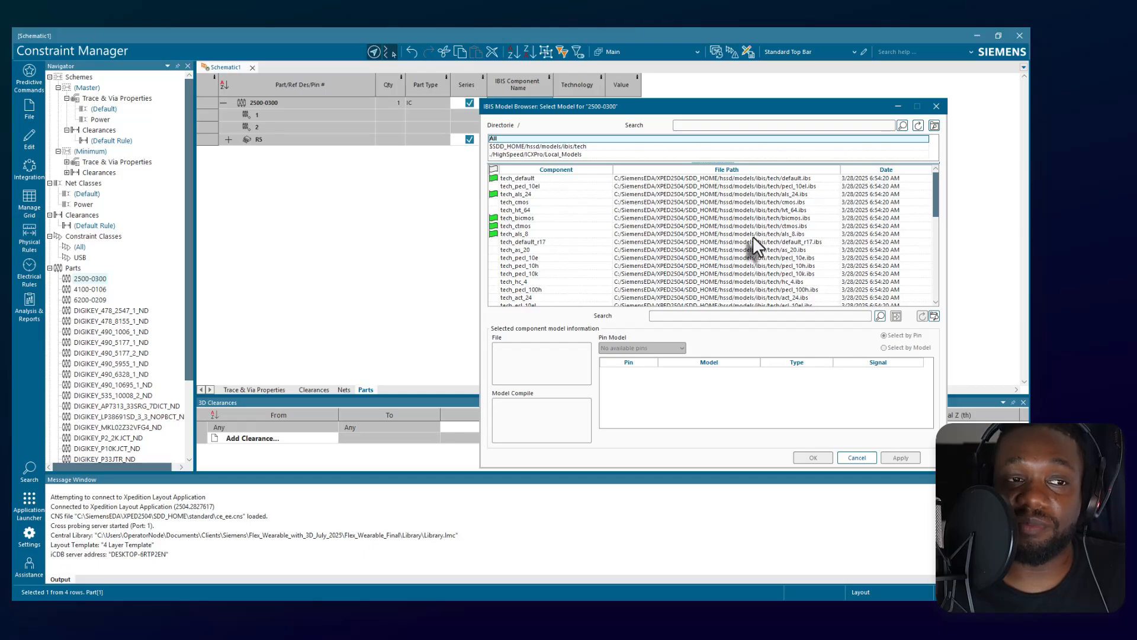
pyautogui.scroll(-10, 752, 237)
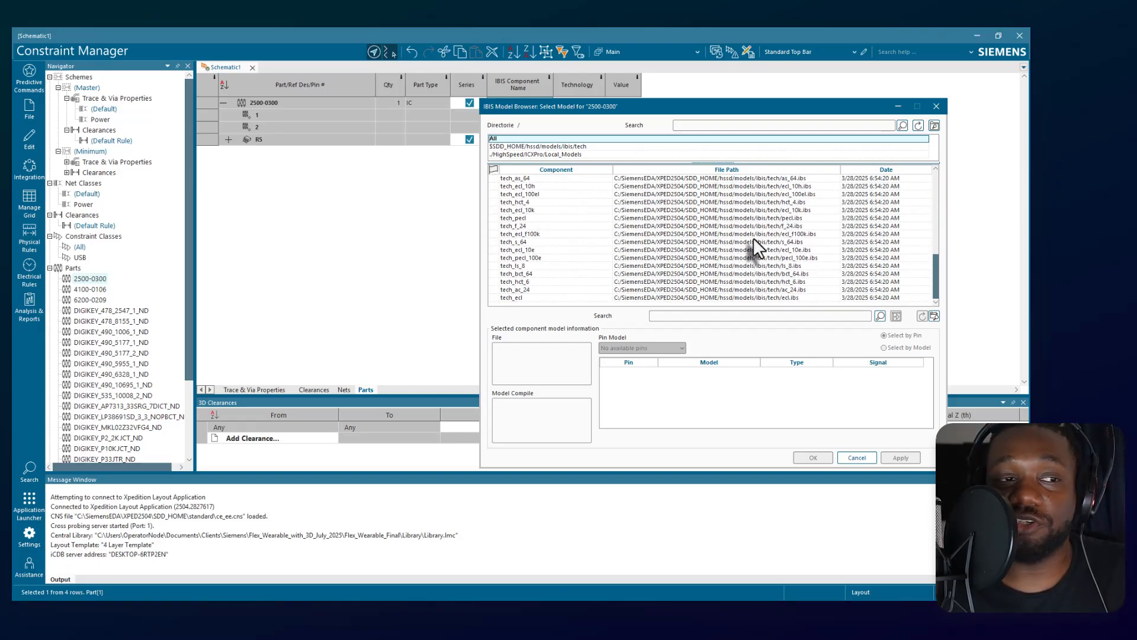
pyautogui.click(571, 233)
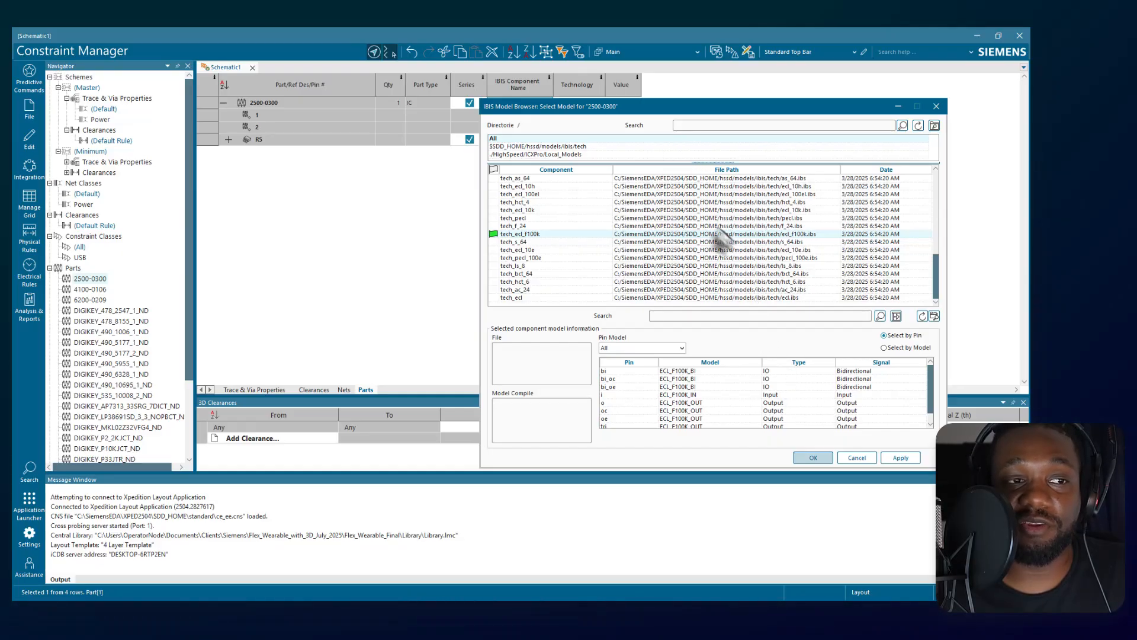
pyautogui.click(852, 456)
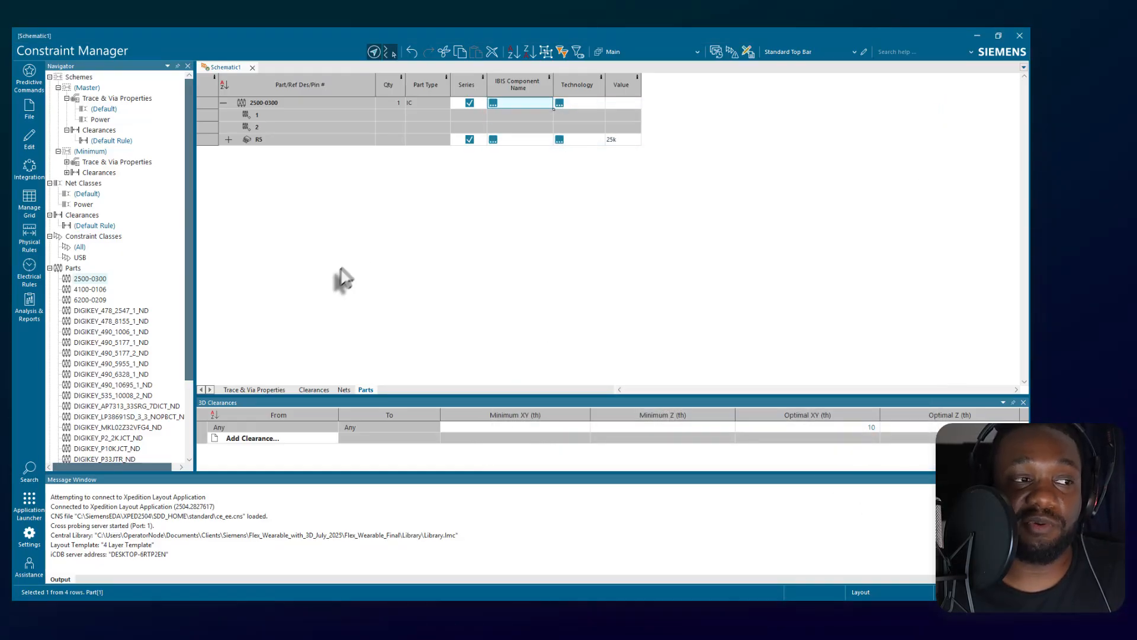
# Review the Navigator tree, view the default clearance rule, and expand the Minimum scheme's Clearances and view its Trace & Via Properties.
pyautogui.scroll(-2, 115, 362)
pyautogui.scroll(-2, 119, 365)
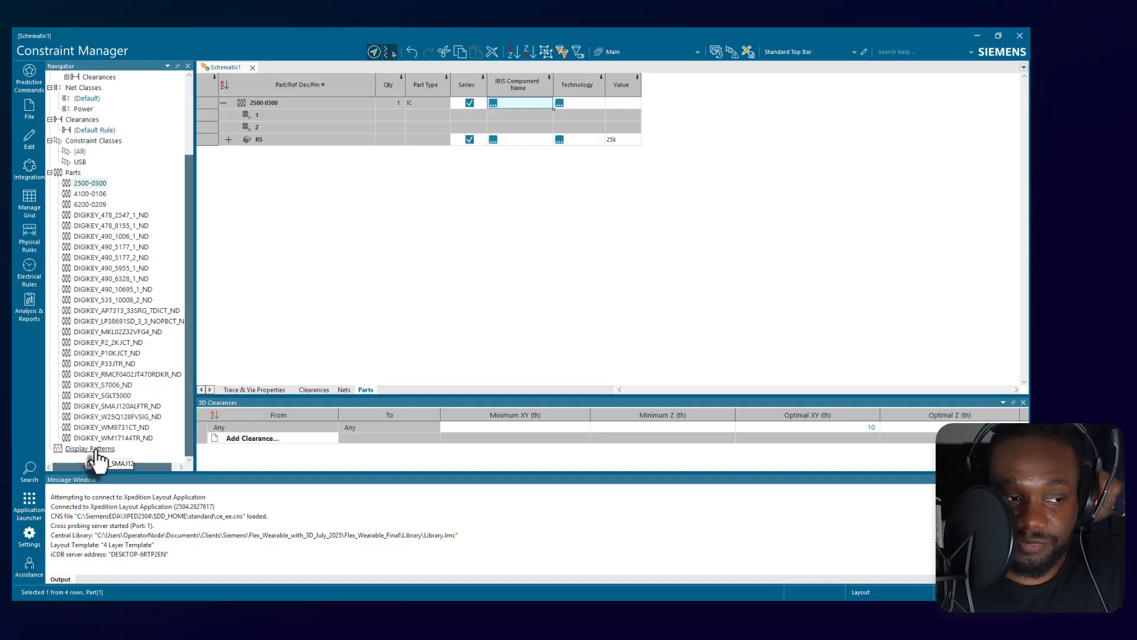
pyautogui.scroll(3, 121, 267)
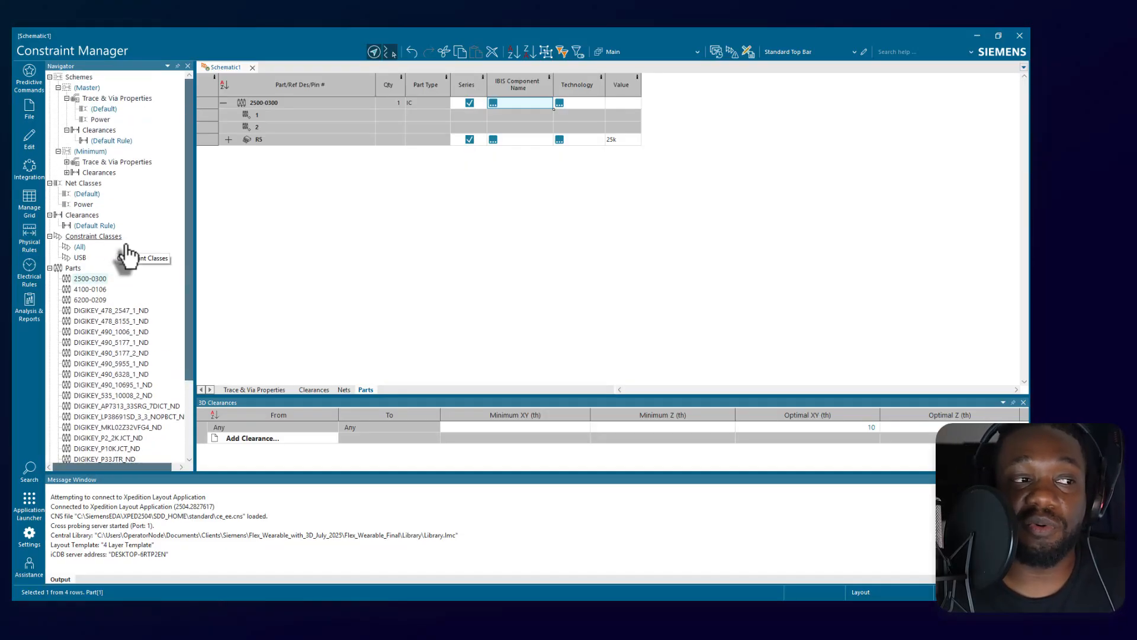
pyautogui.click(93, 215)
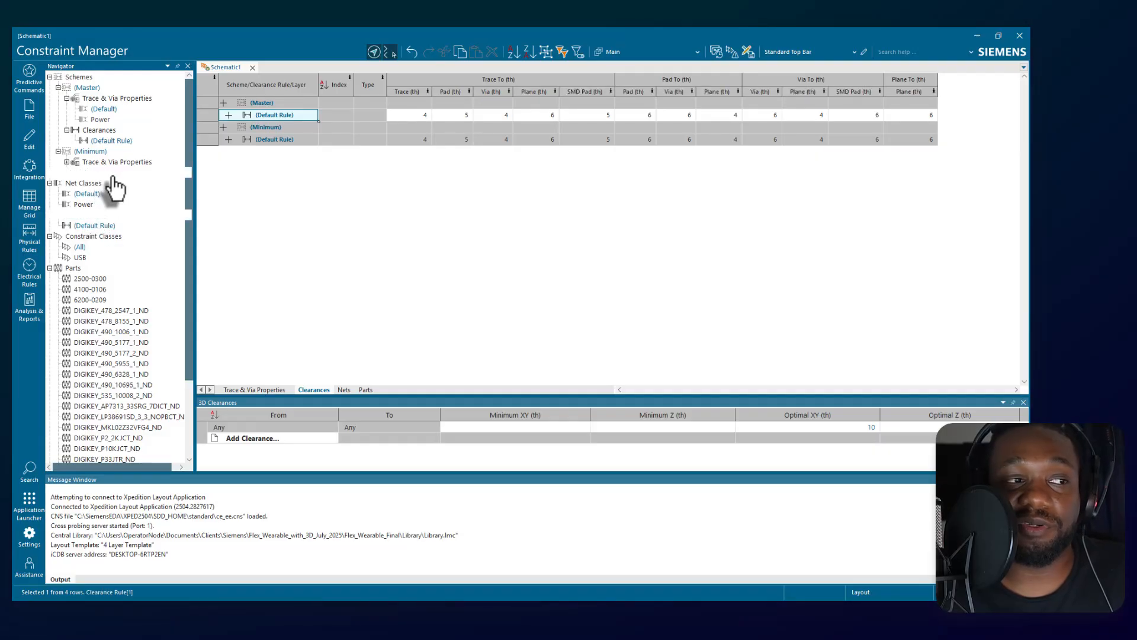
pyautogui.click(67, 172)
pyautogui.click(113, 162)
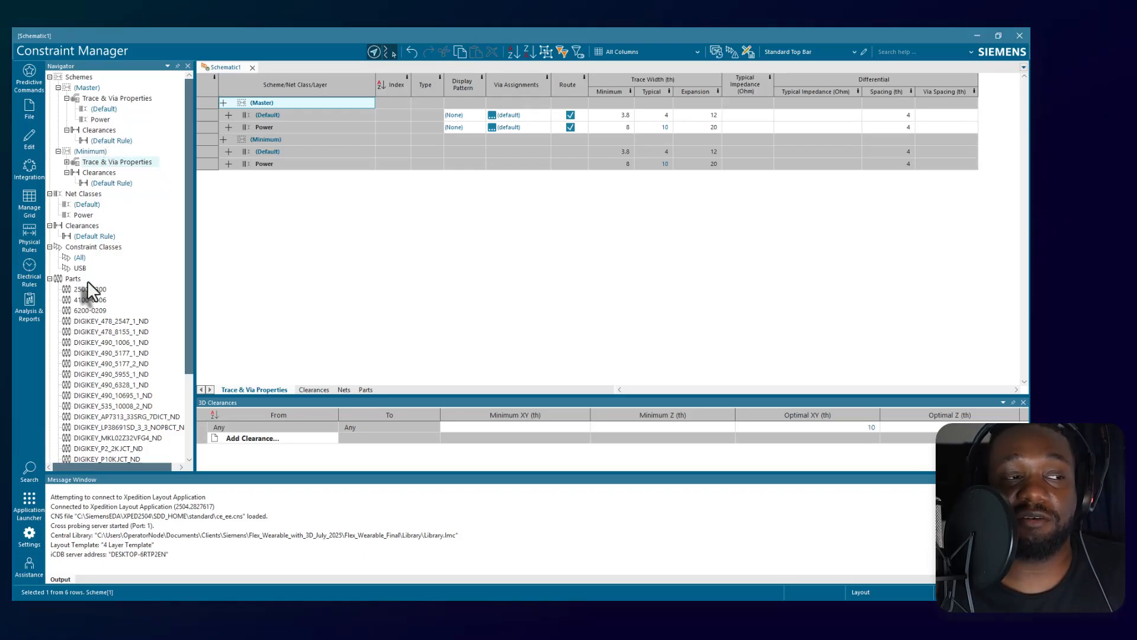
# View the Master scheme's Trace & Via Properties and expand the (Default) net class in both schemes to examine each layer's typical impedance.
pyautogui.click(83, 194)
pyautogui.click(111, 98)
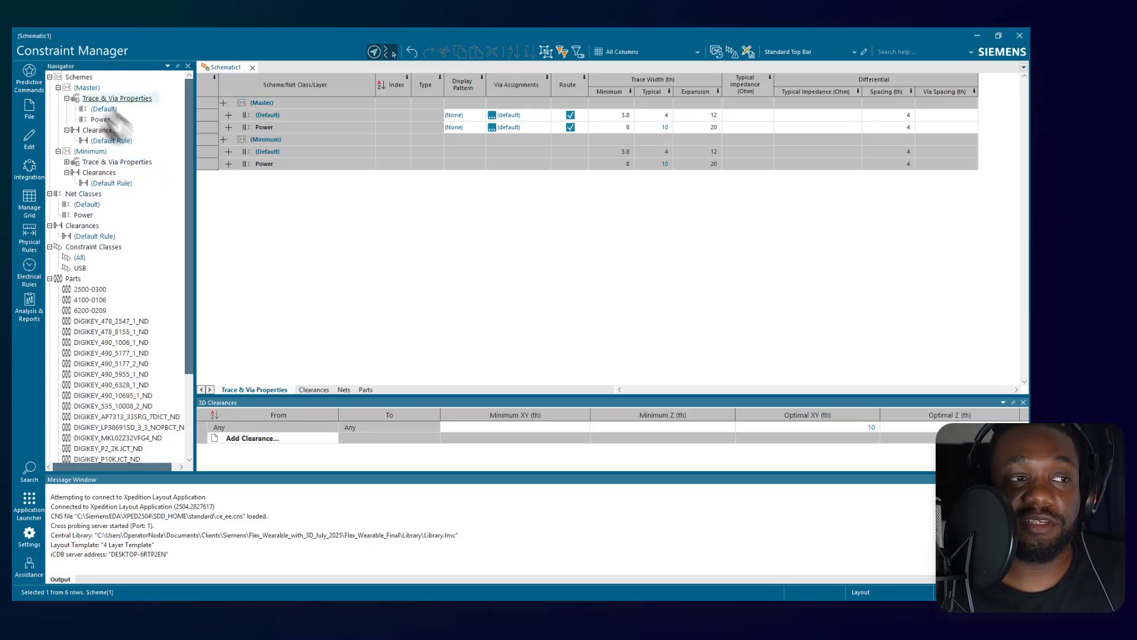
pyautogui.click(818, 140)
pyautogui.click(752, 140)
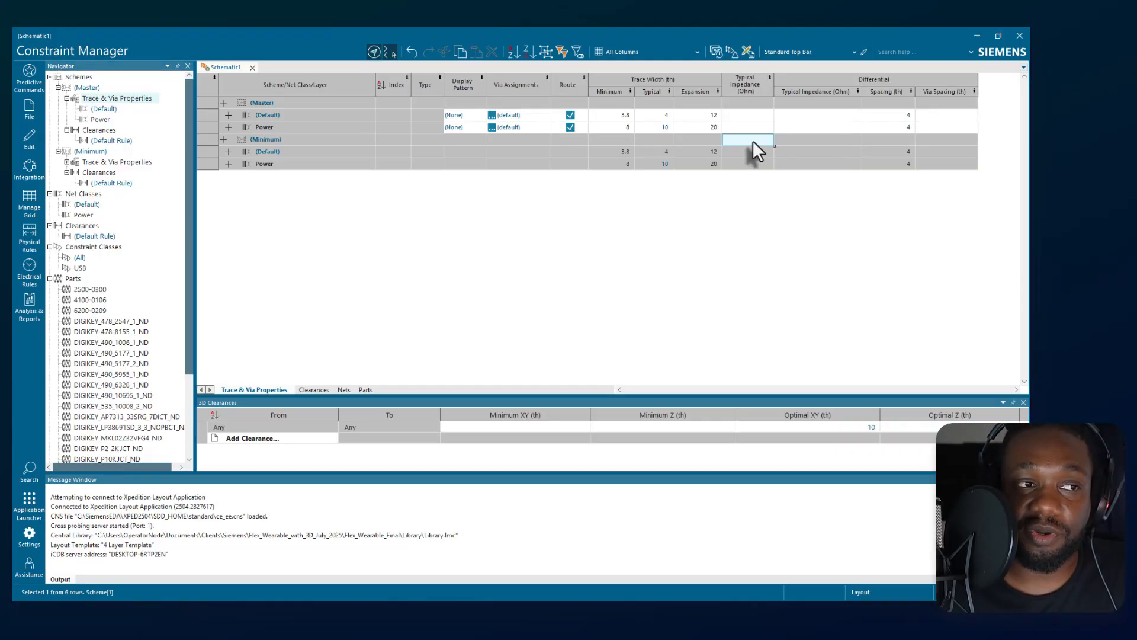
pyautogui.click(751, 153)
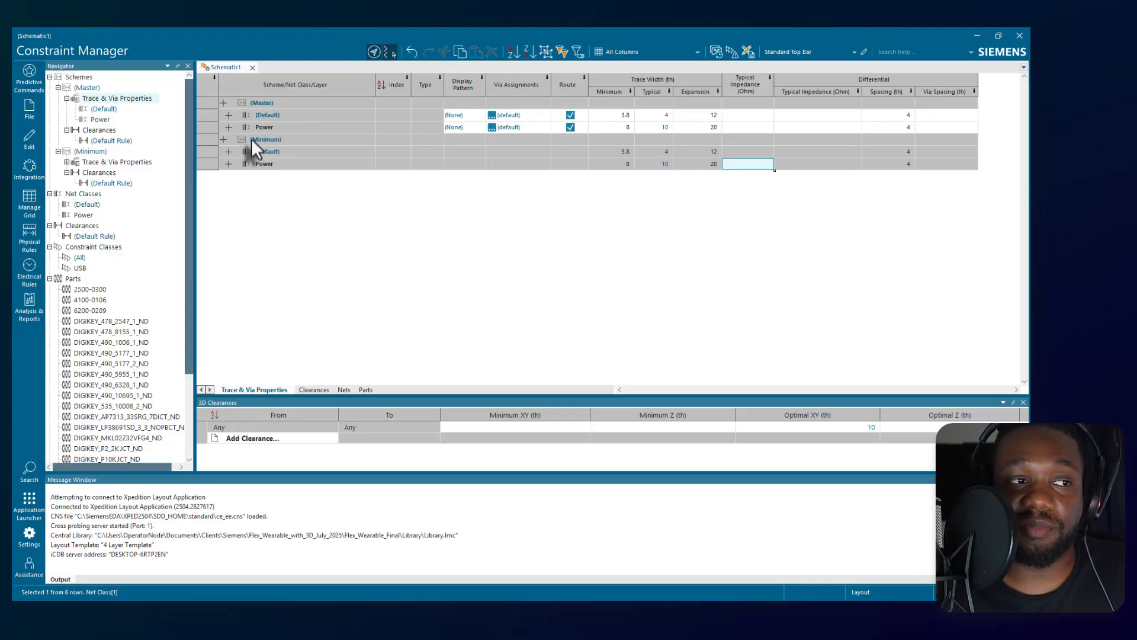
pyautogui.click(230, 152)
pyautogui.click(757, 166)
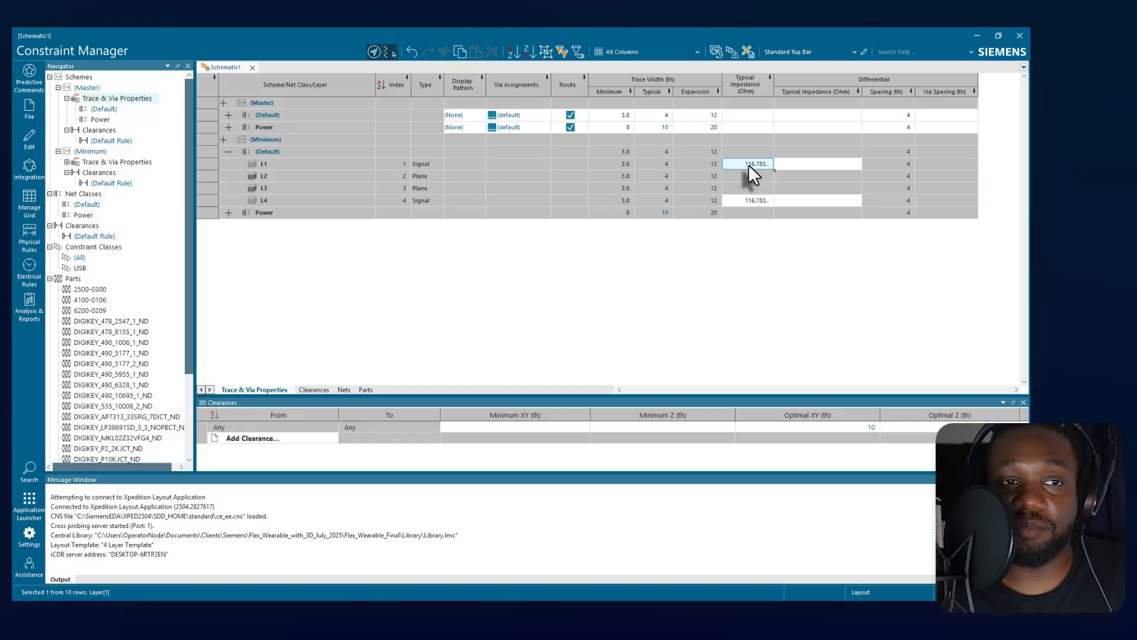
pyautogui.click(229, 115)
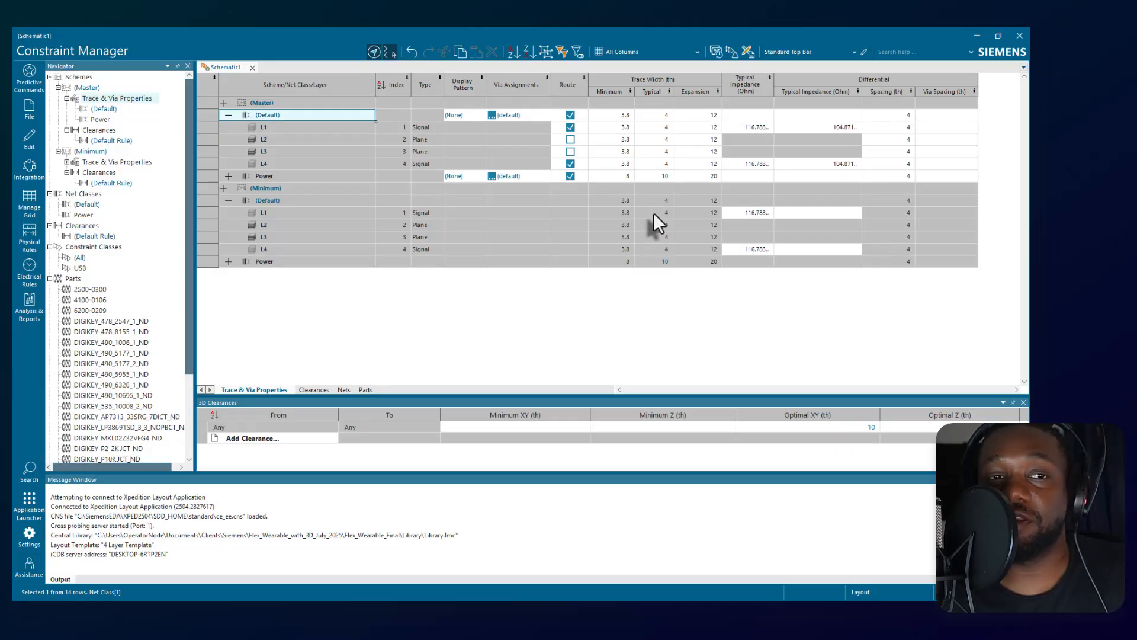
# Show the 3D DRC clearances and add a clearance from Mechanical to Assembly.
pyautogui.click(32, 138)
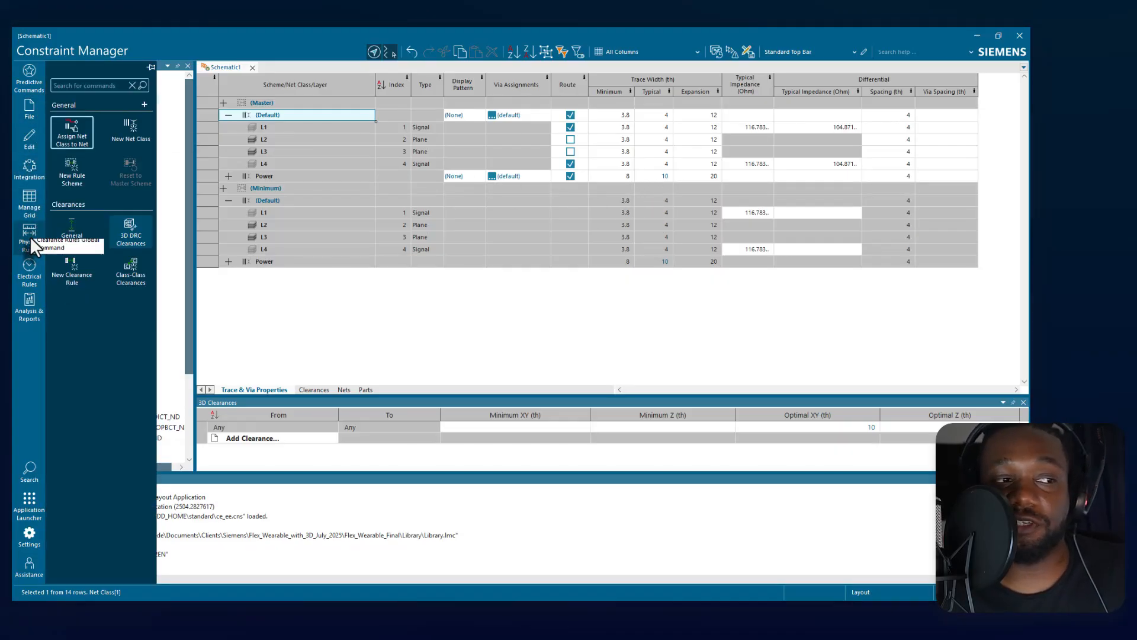
pyautogui.click(130, 227)
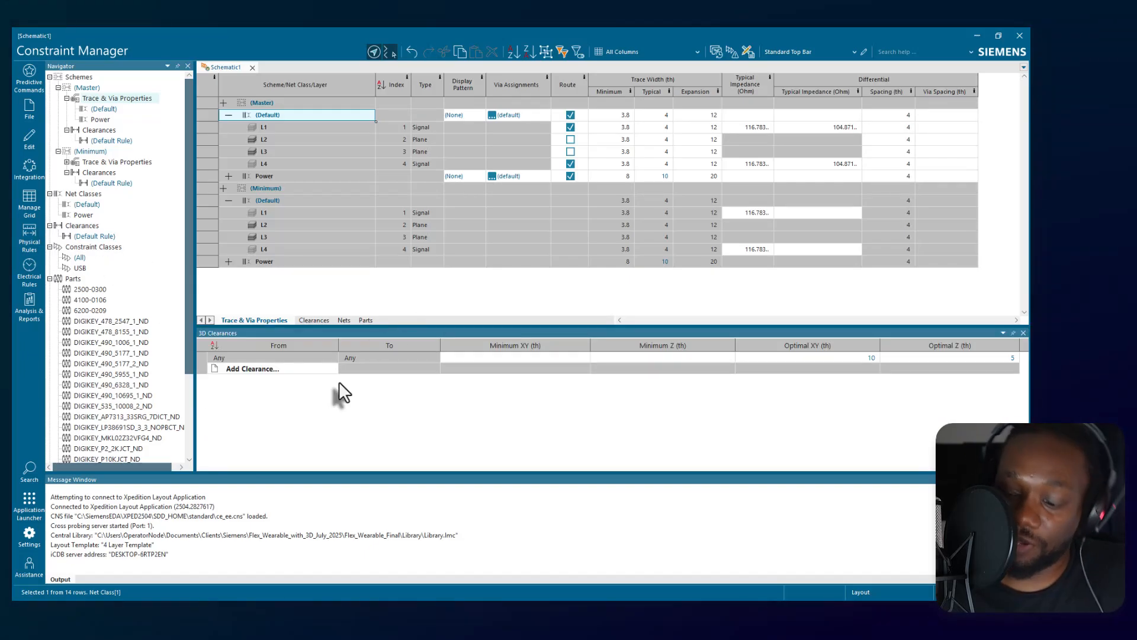
pyautogui.click(268, 369)
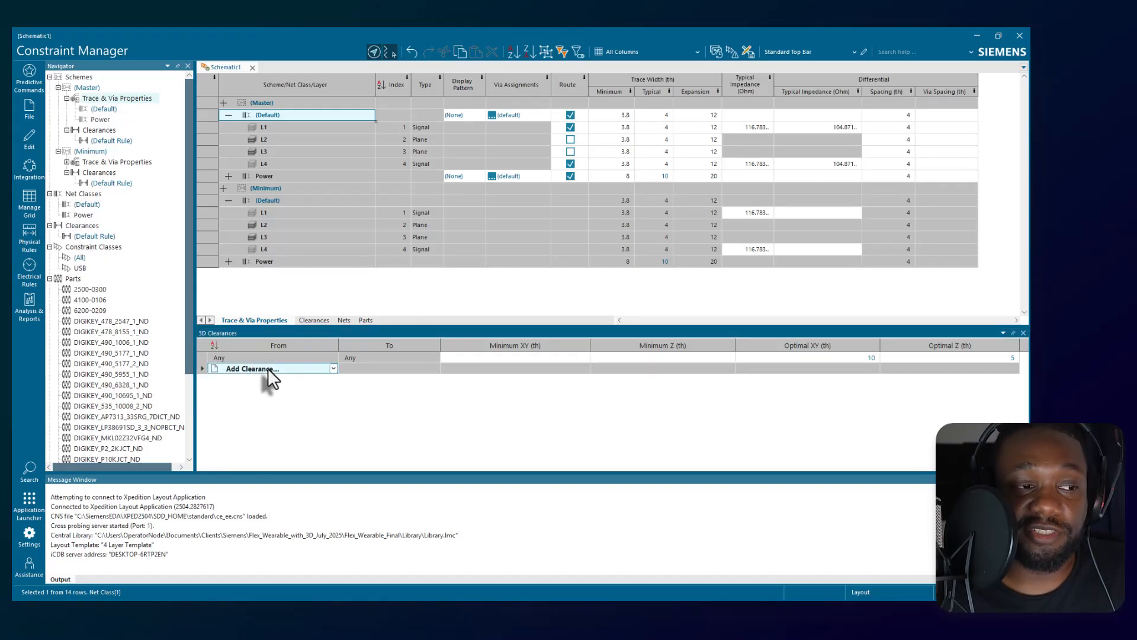
pyautogui.click(332, 368)
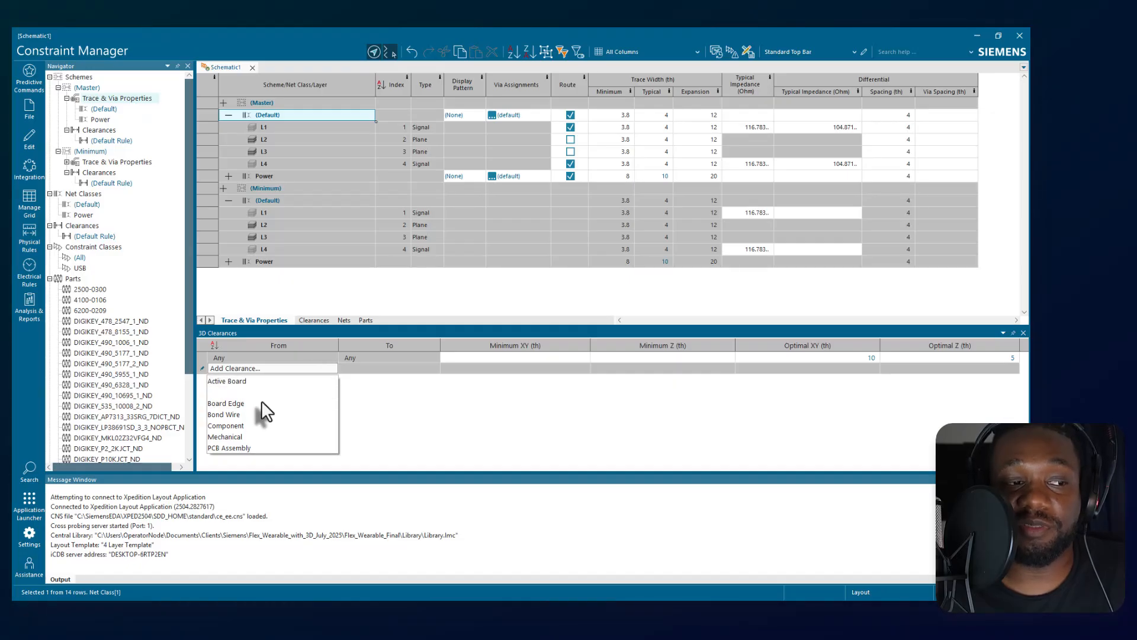
pyautogui.click(264, 438)
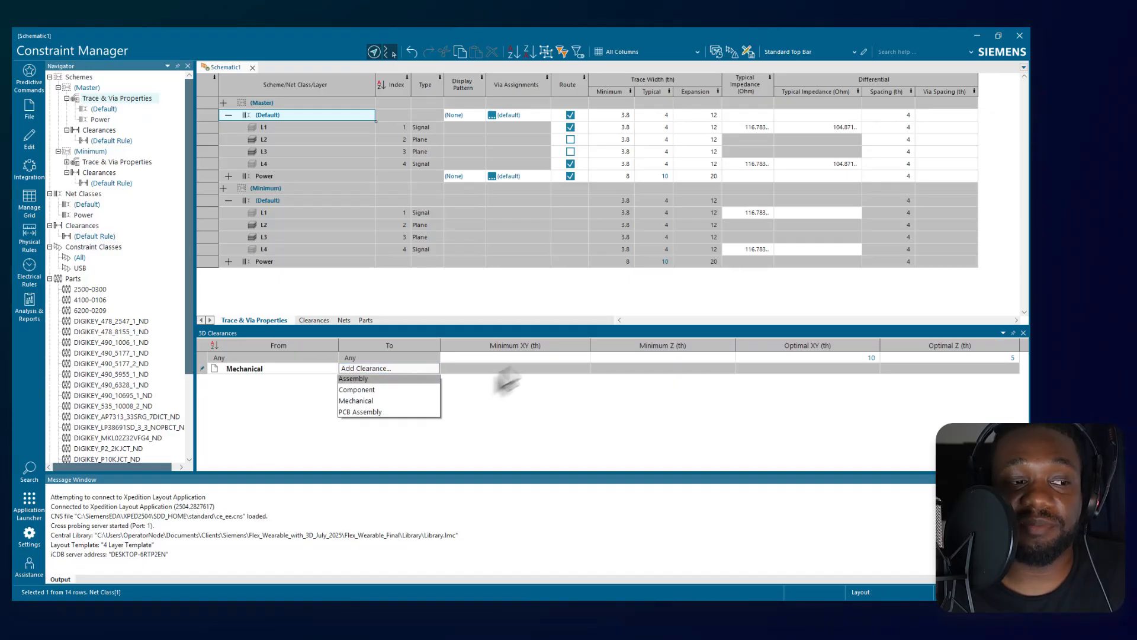
pyautogui.click(406, 381)
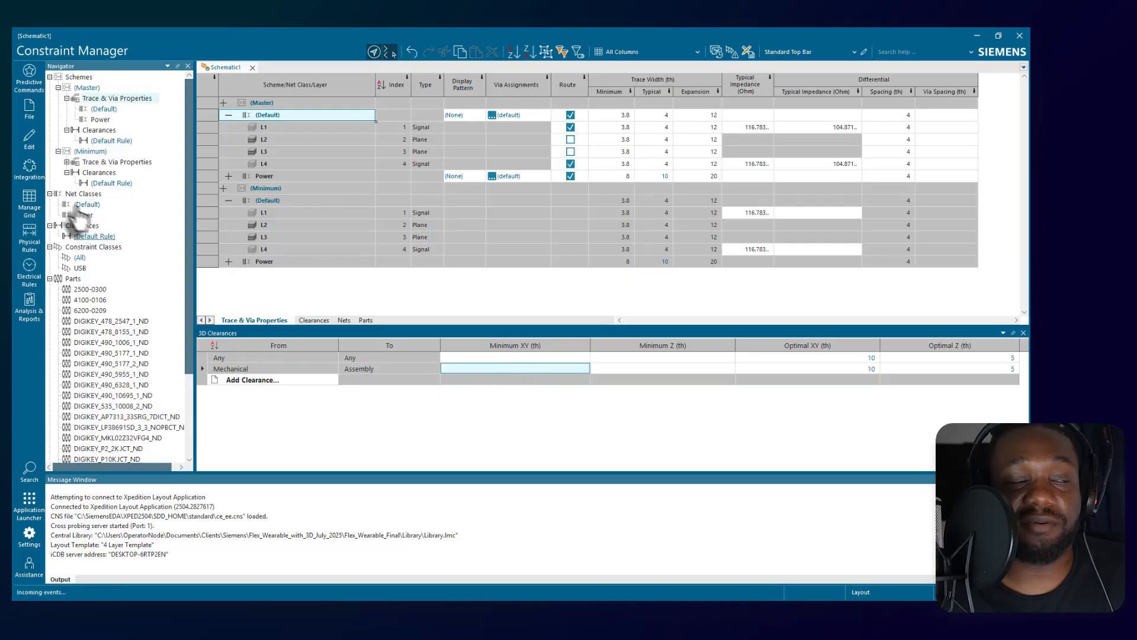
# Examine the General Clearance Rules from the cavity edge clearances through the additional hole conductor clearances, leaving the values unedited.
pyautogui.click(29, 237)
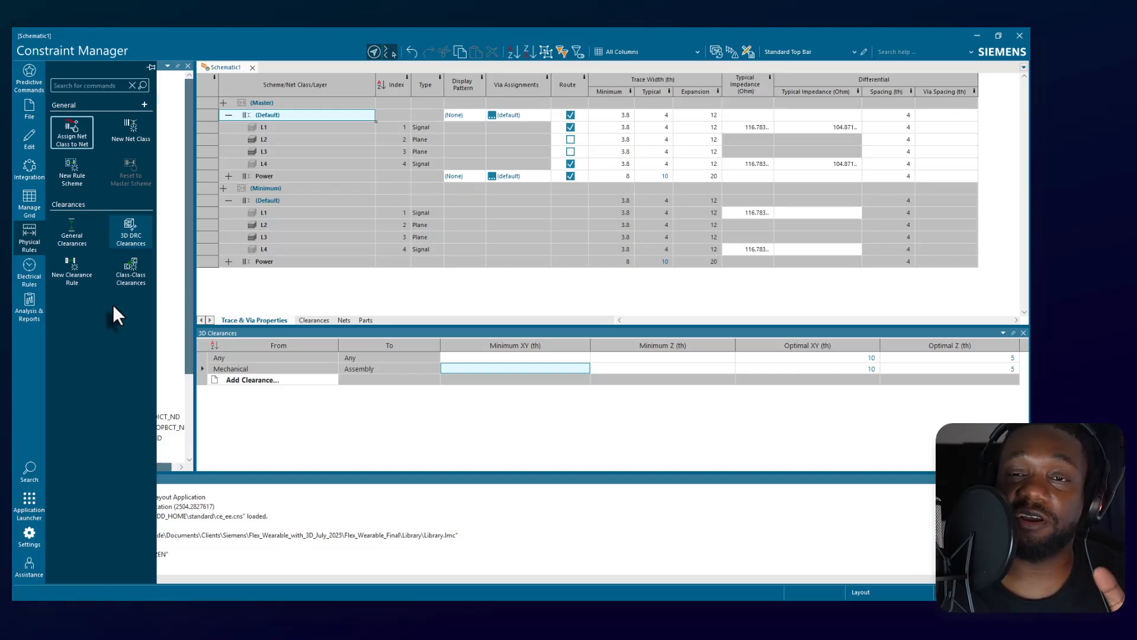
pyautogui.click(77, 226)
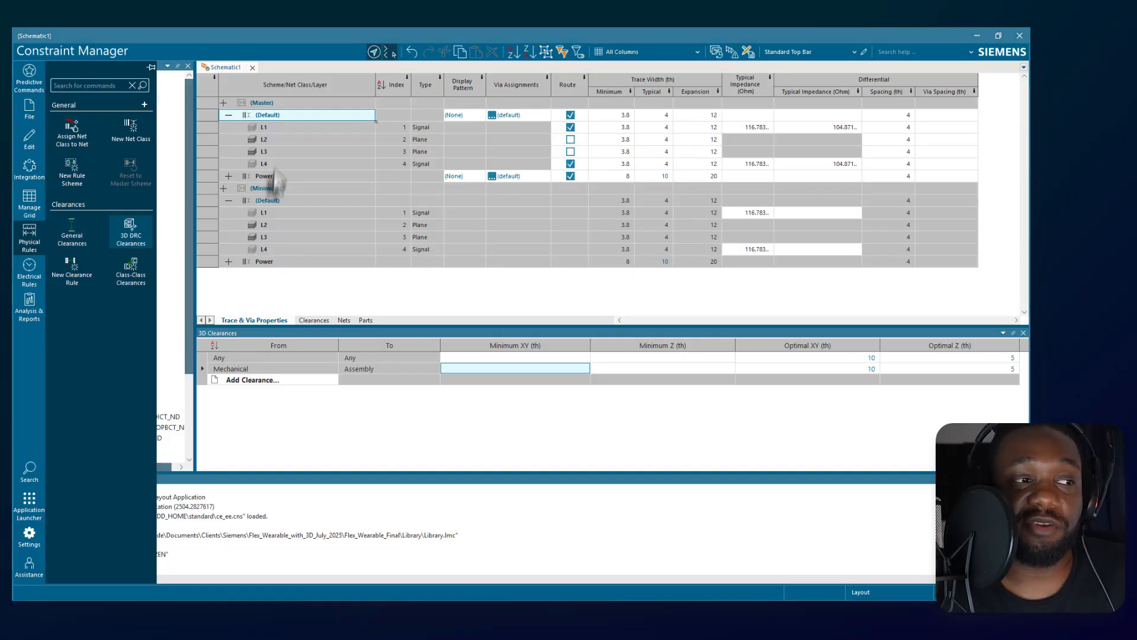
pyautogui.moveTo(548, 226); pyautogui.dragTo(720, 205)
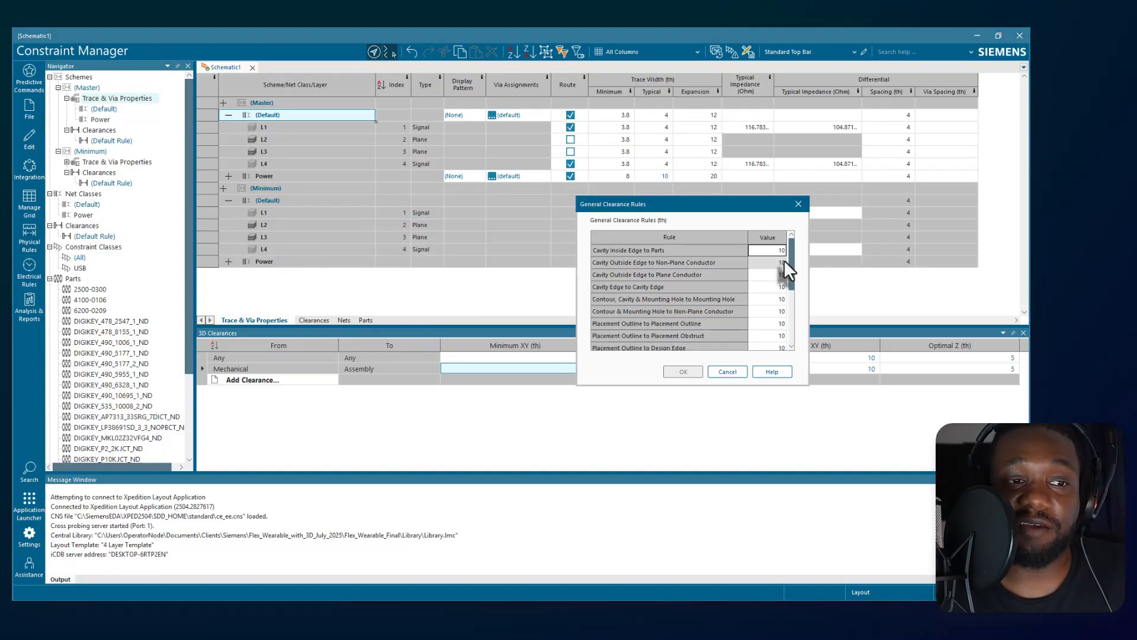
pyautogui.moveTo(791, 259); pyautogui.dragTo(804, 325)
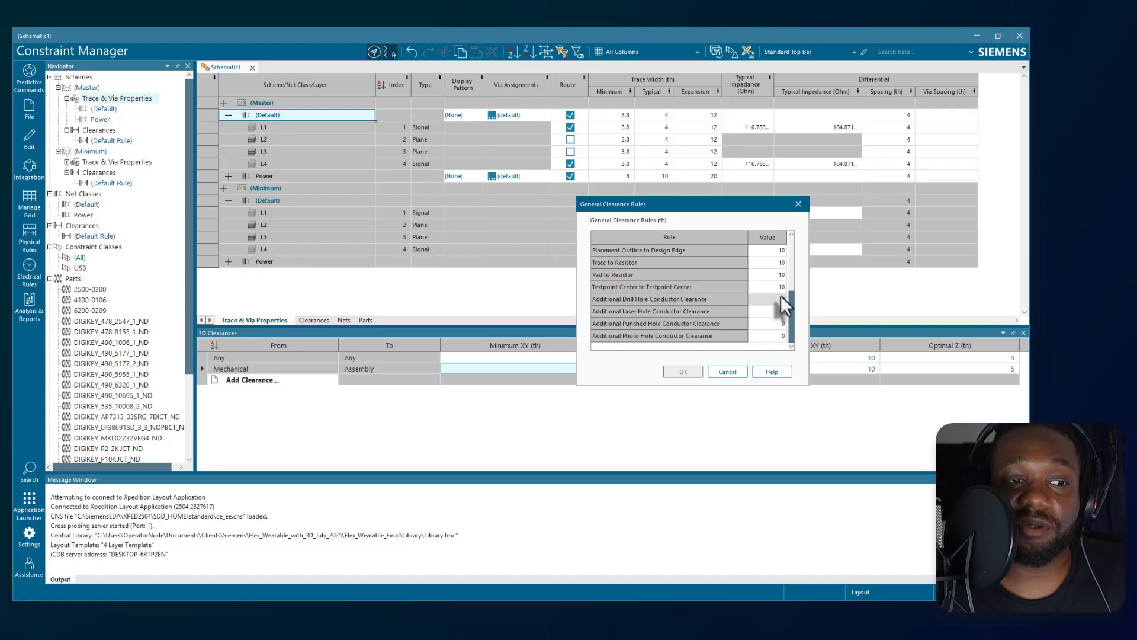
pyautogui.click(771, 272)
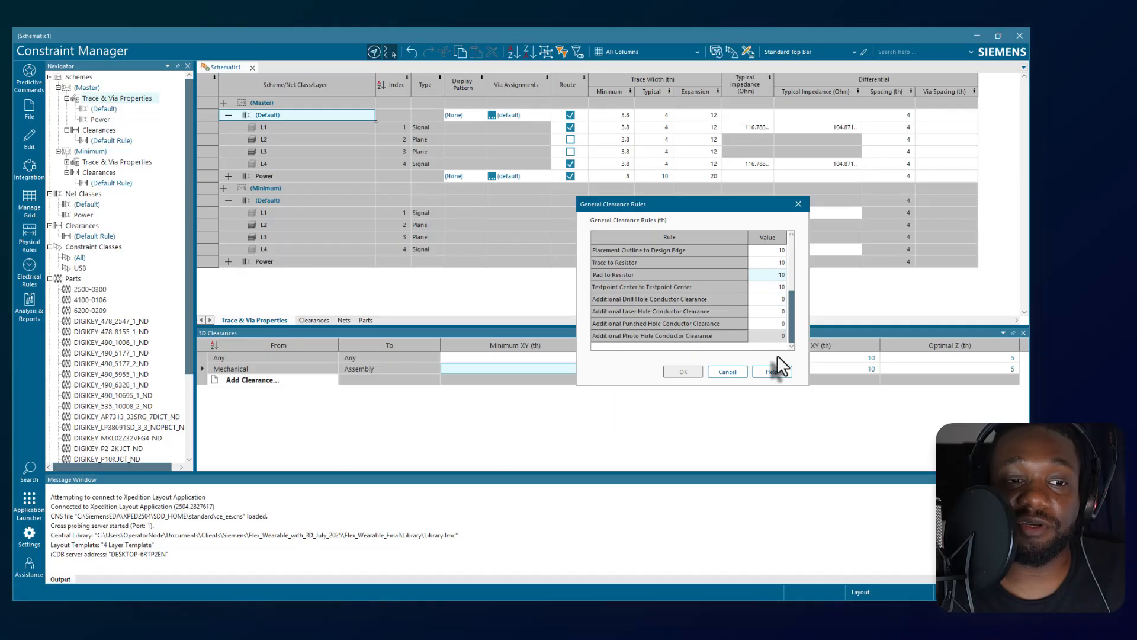
pyautogui.click(734, 375)
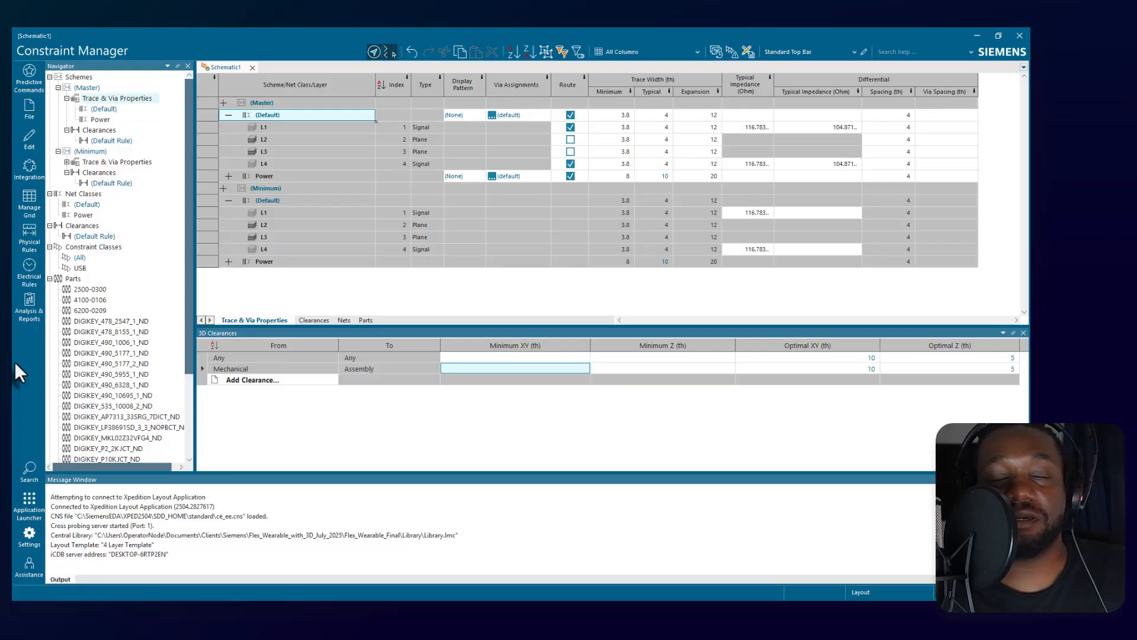
# Widen the Navigator and collapse Parts, Constraint Classes, Clearances, Net Classes and the Minimum and Master schemes.
pyautogui.moveTo(195, 324); pyautogui.dragTo(278, 296)
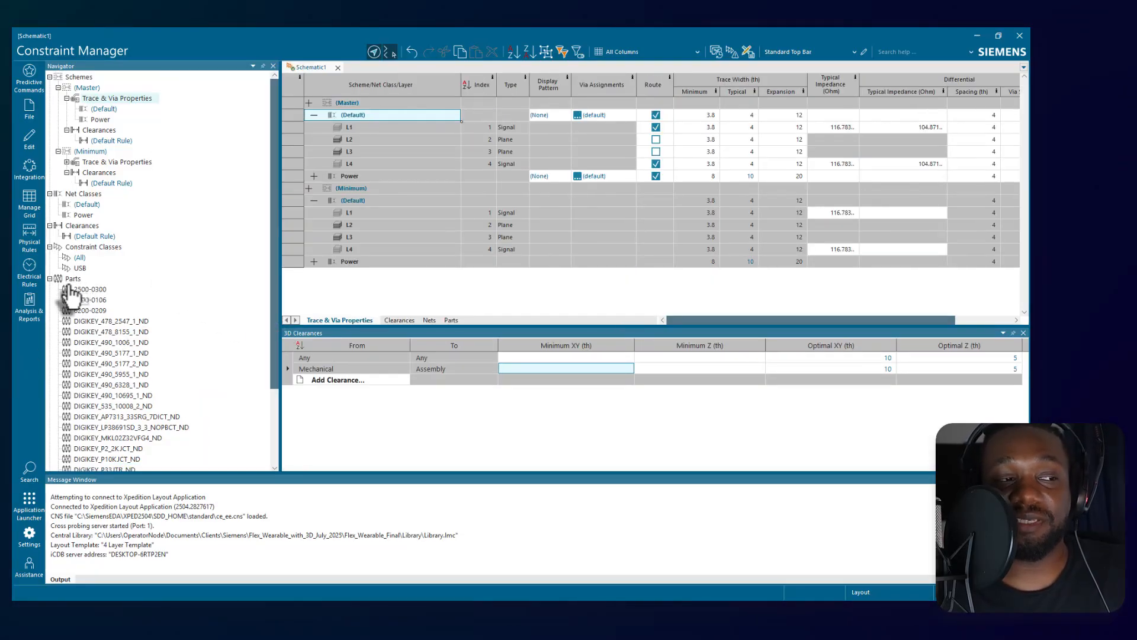
pyautogui.click(48, 279)
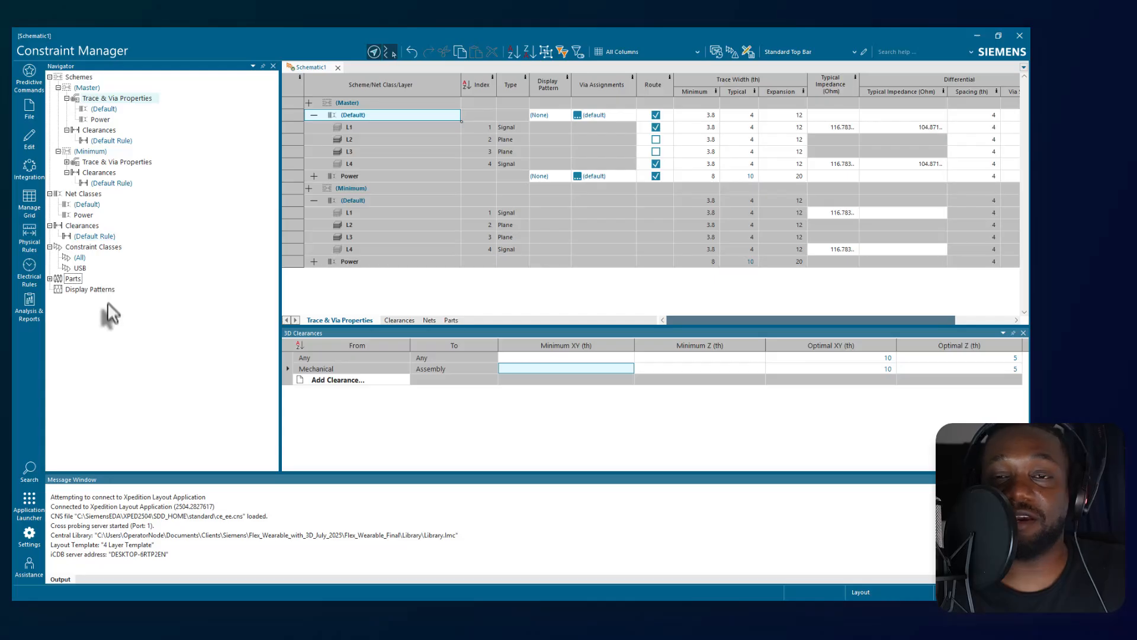
pyautogui.click(50, 246)
pyautogui.click(50, 226)
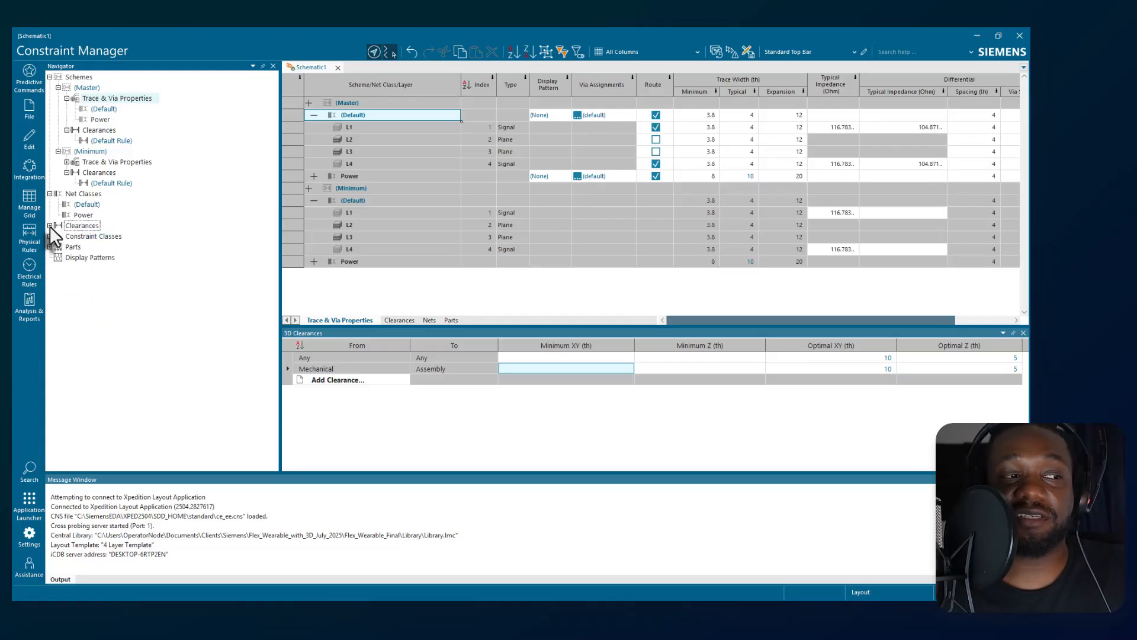
pyautogui.click(50, 193)
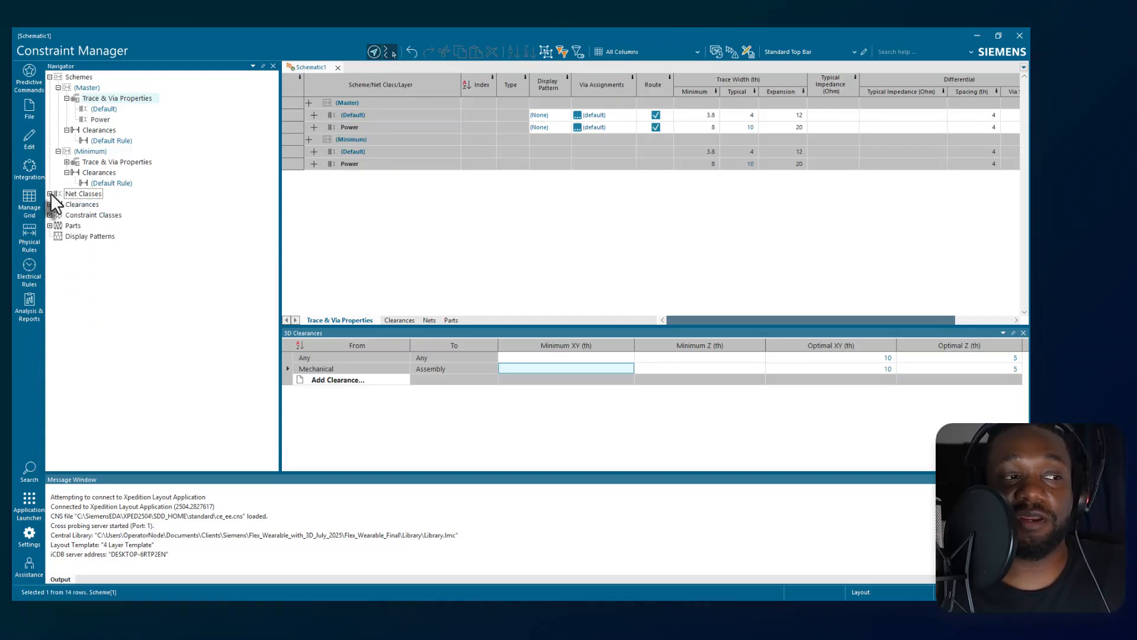
pyautogui.click(58, 151)
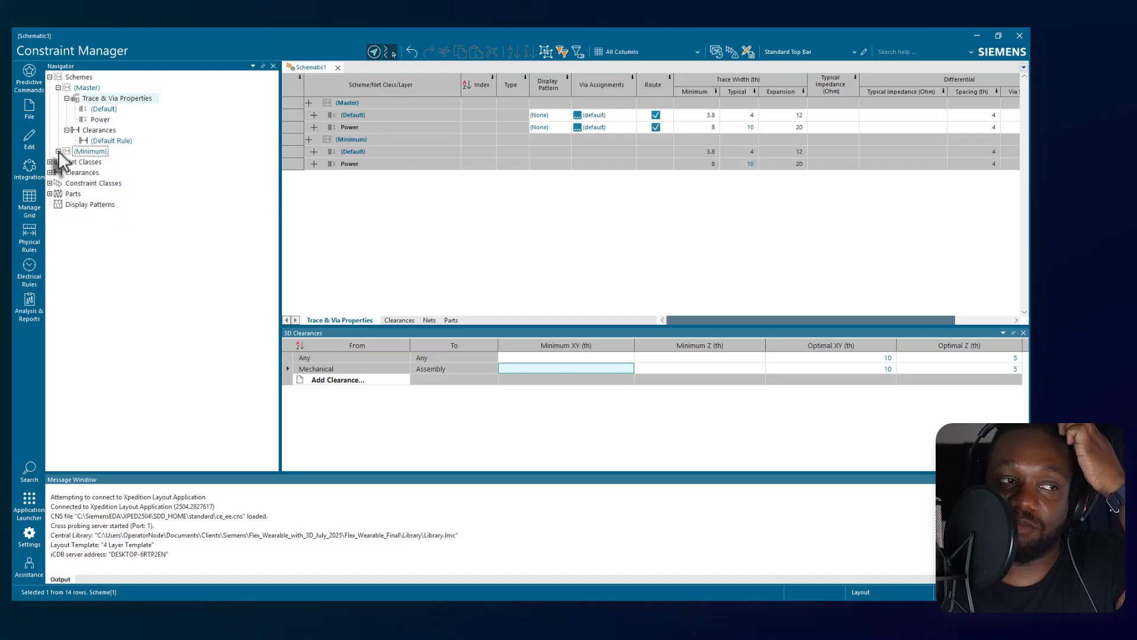
pyautogui.click(67, 99)
pyautogui.click(58, 88)
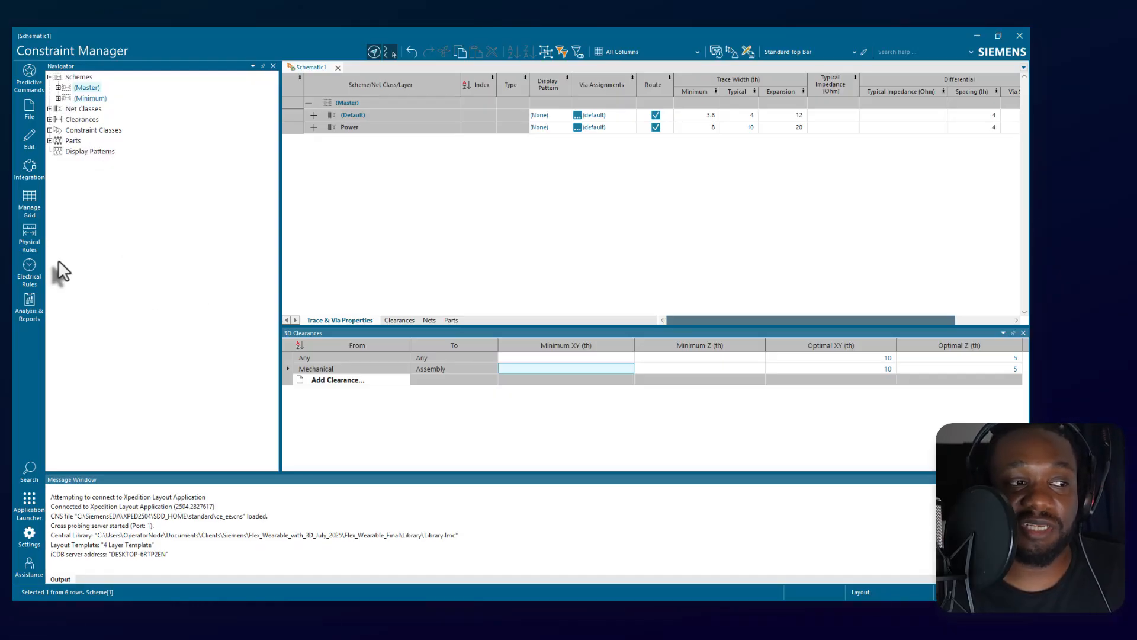
# Review the physical and electrical rule commands, and open the Hazard Explorer in Xpedition Layout.
pyautogui.click(30, 238)
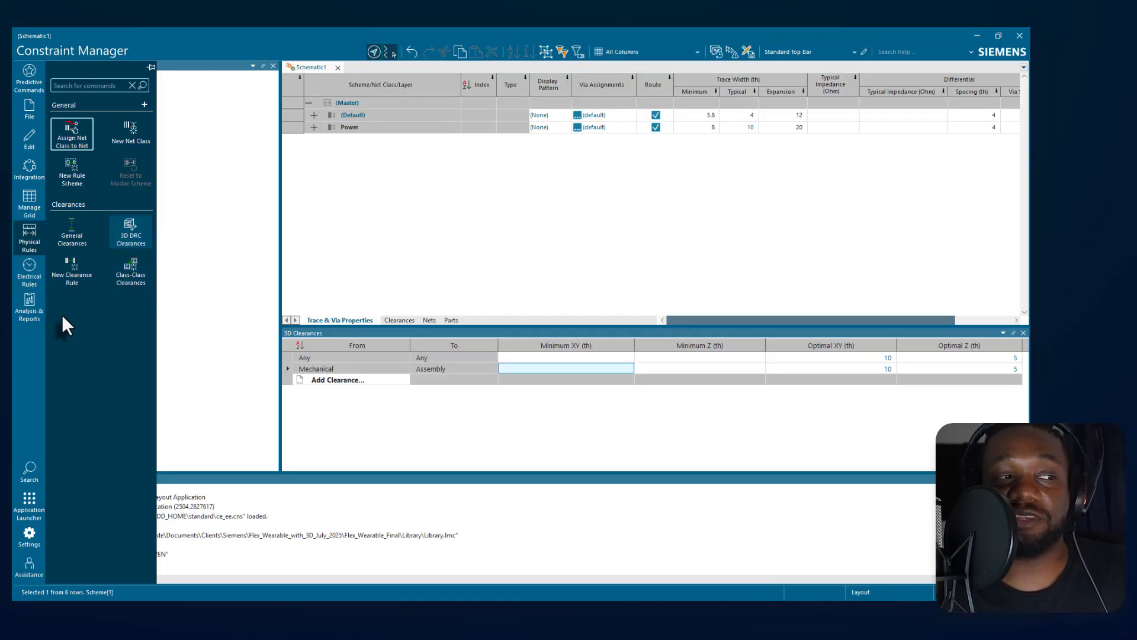
pyautogui.click(33, 272)
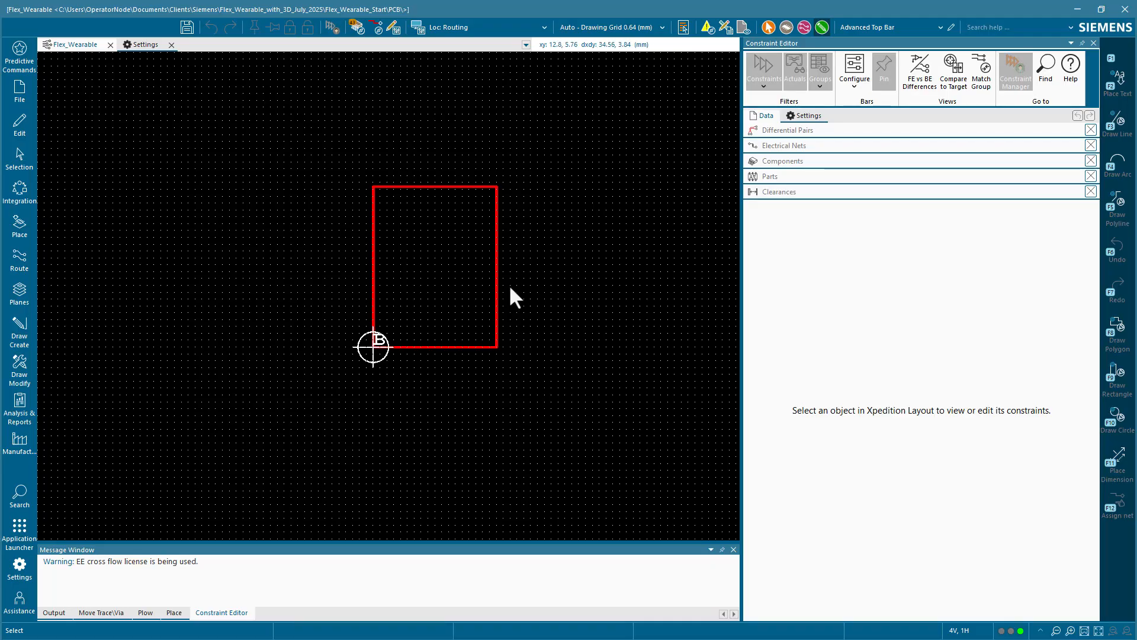
pyautogui.click(16, 404)
pyautogui.click(71, 119)
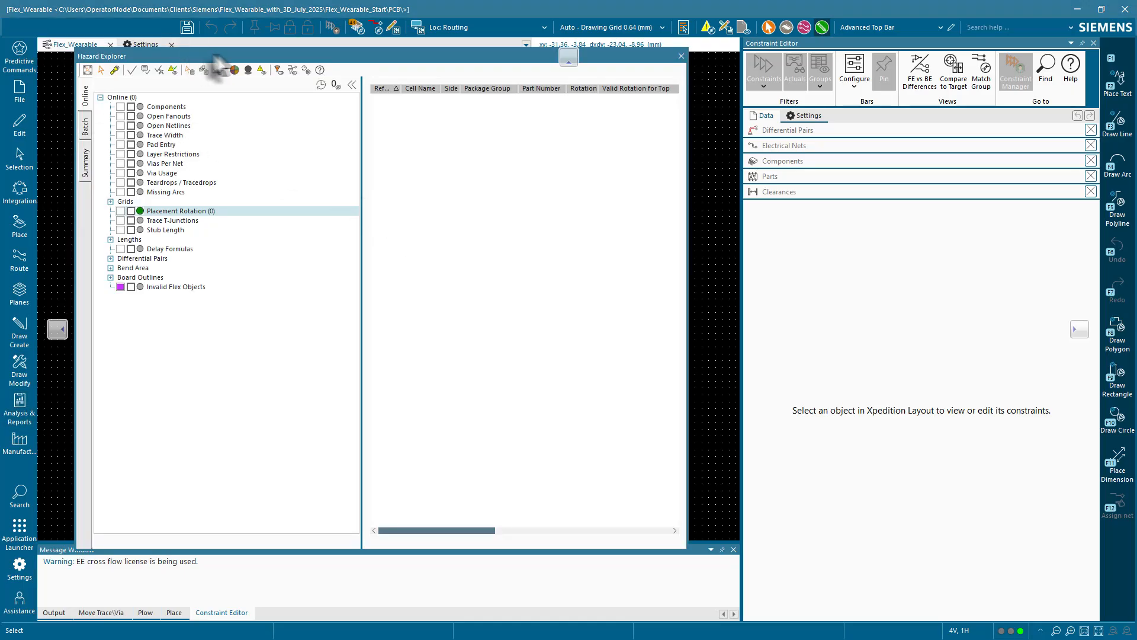
pyautogui.moveTo(197, 54); pyautogui.dragTo(262, 51)
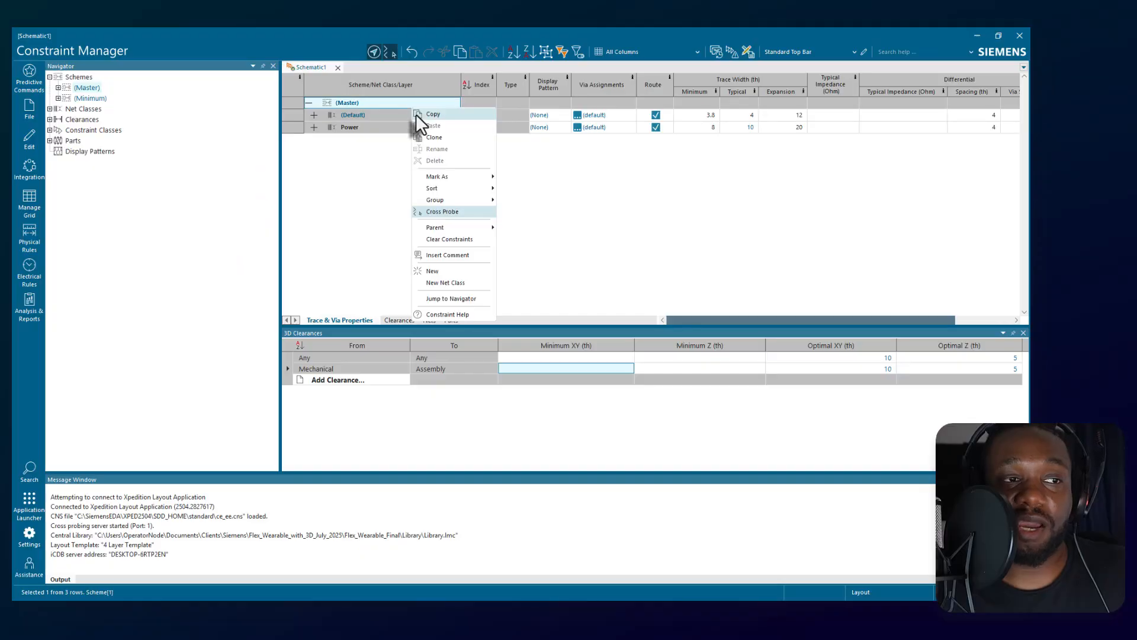
# In Constraint Manager, view the commands available for the Master scheme's (Default) net class and the integration commands.
pyautogui.click(408, 121)
pyautogui.rightClick(408, 120)
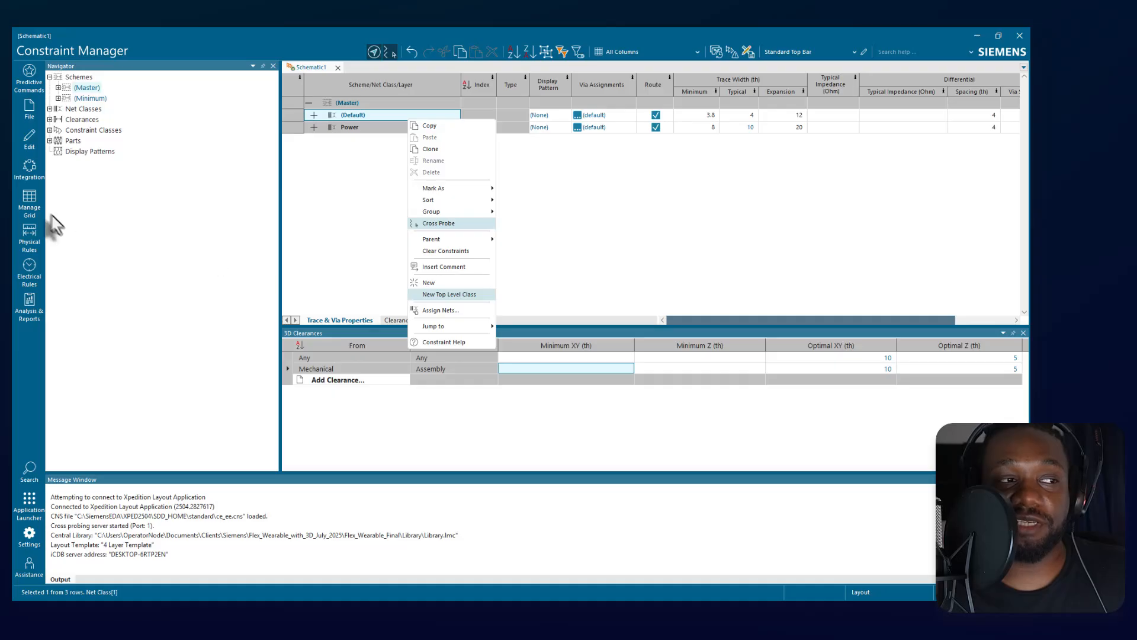
pyautogui.click(30, 166)
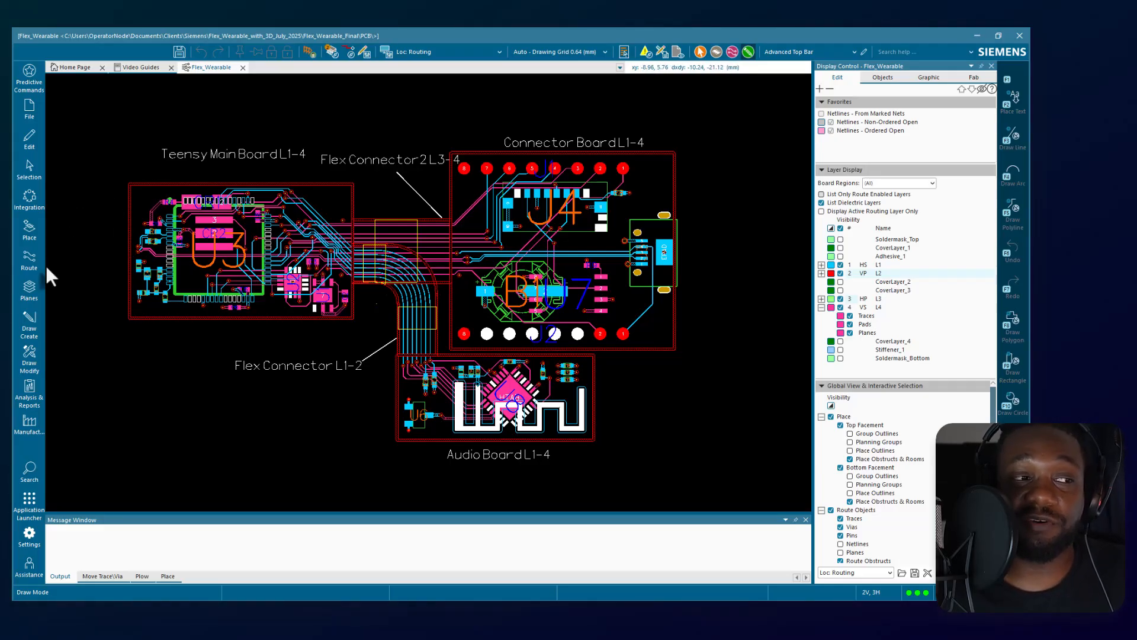
# In Xpedition Layout, inspect the curved traces of the flex connector and open the Constraint Editor.
pyautogui.scroll(3, 441, 305)
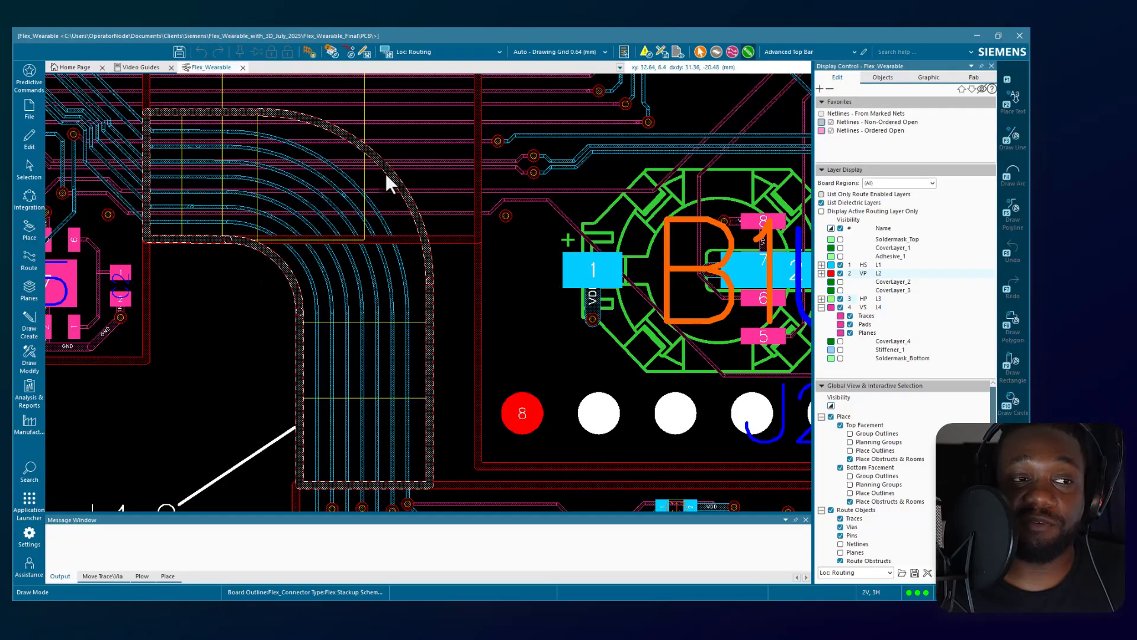
pyautogui.scroll(-3, 386, 173)
pyautogui.scroll(3, 386, 173)
pyautogui.scroll(1, 360, 164)
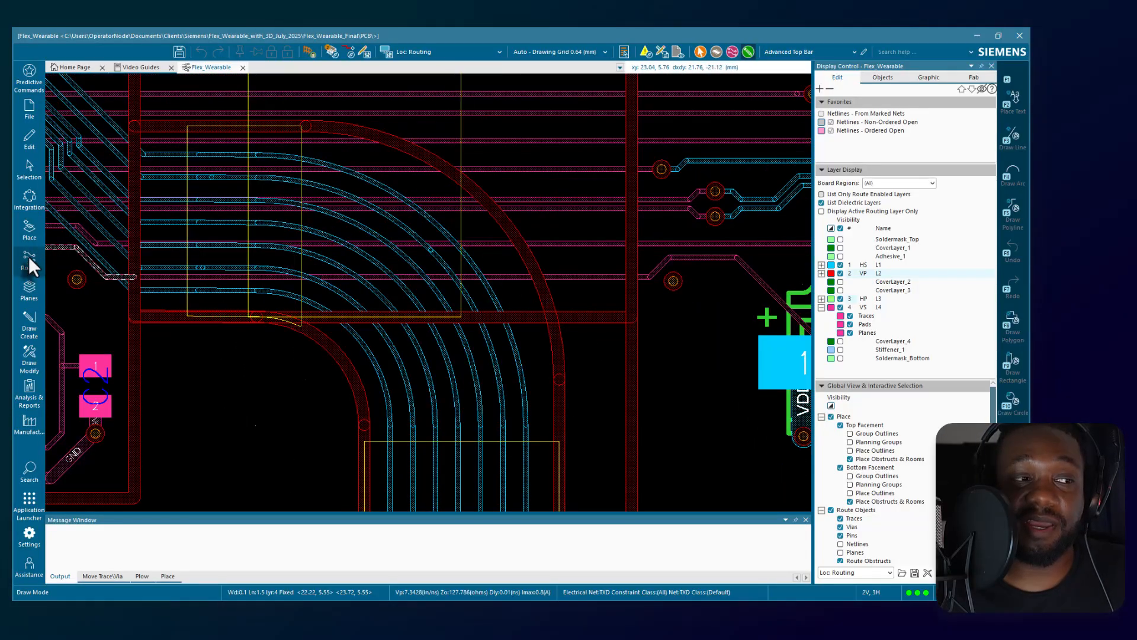
pyautogui.click(28, 256)
pyautogui.click(30, 207)
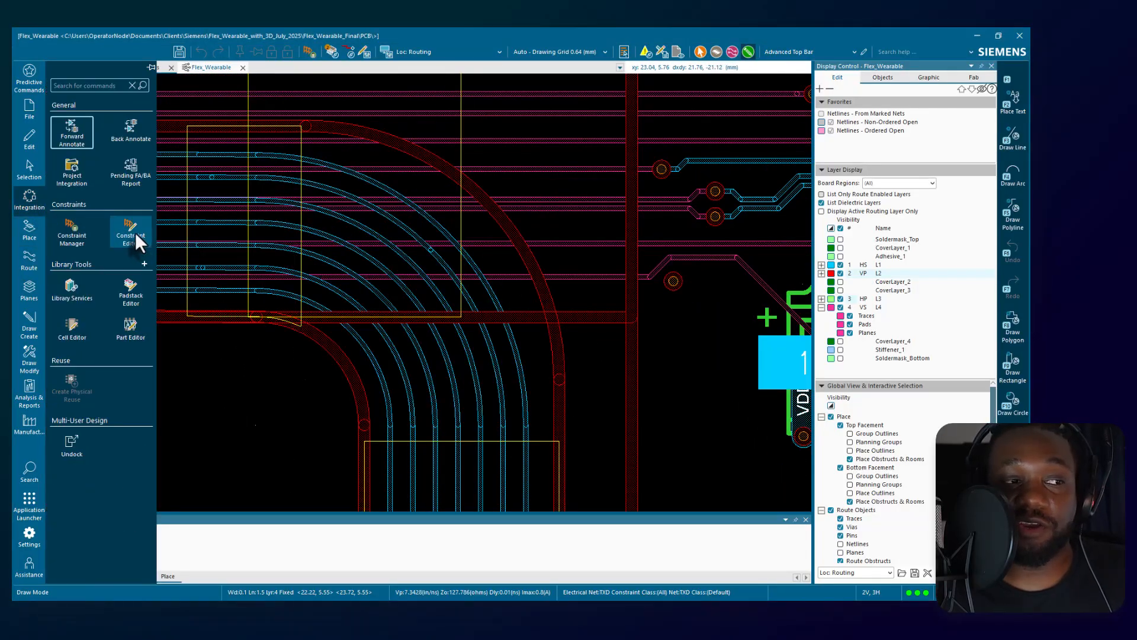
pyautogui.click(133, 236)
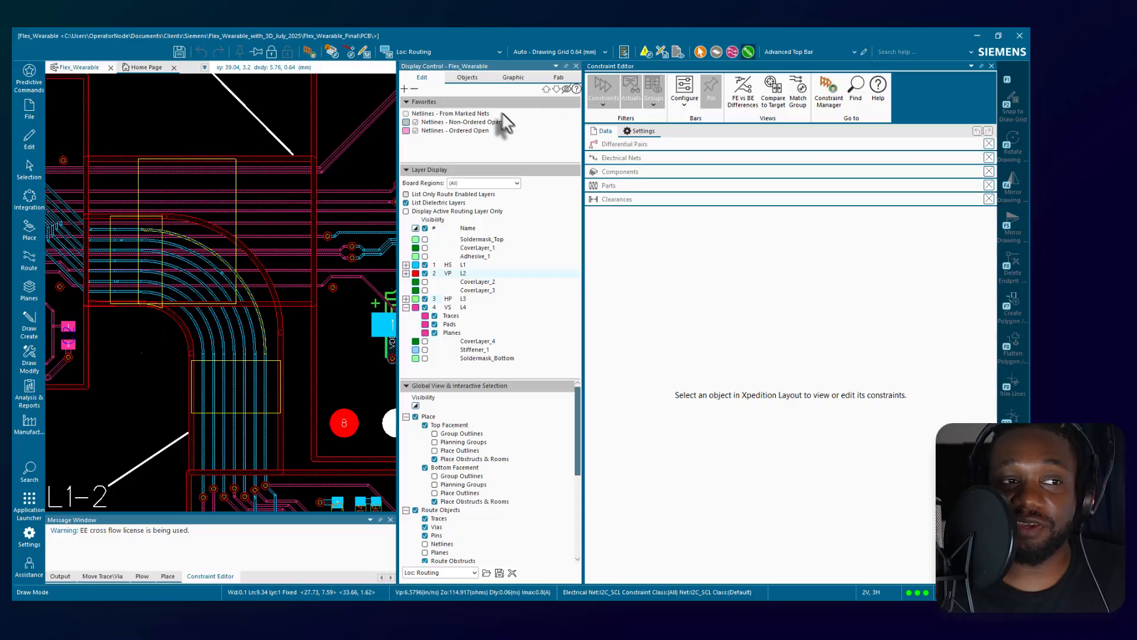
# Examine the Edit, Objects, Graphic and Fab settings in Display Control and look closely at the VDD trace on B1.
pyautogui.click(469, 81)
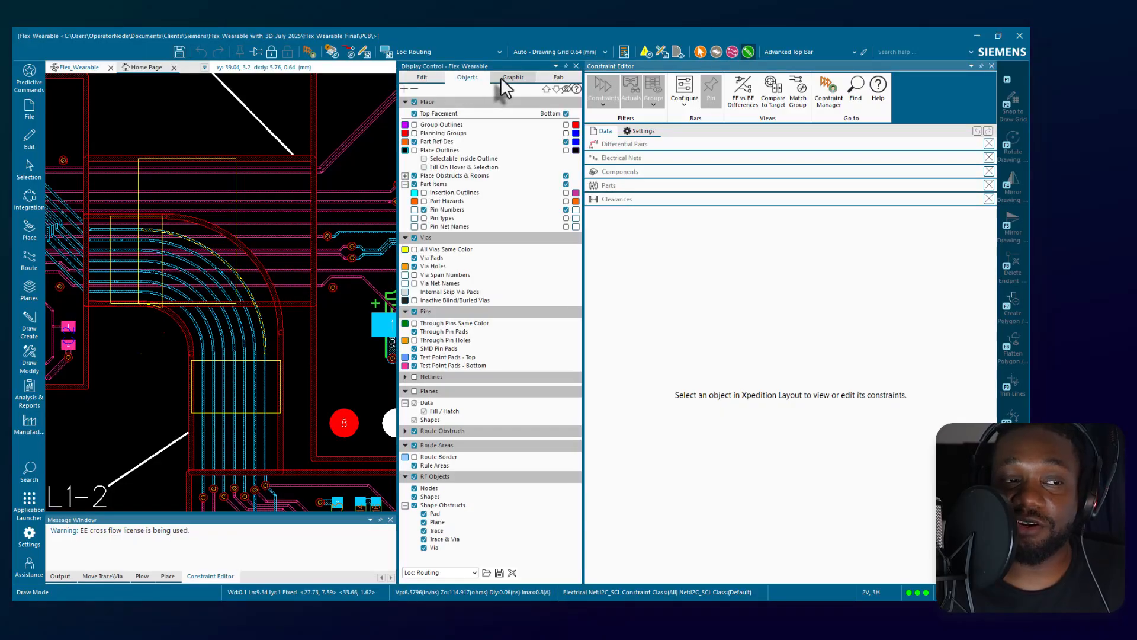
pyautogui.click(500, 77)
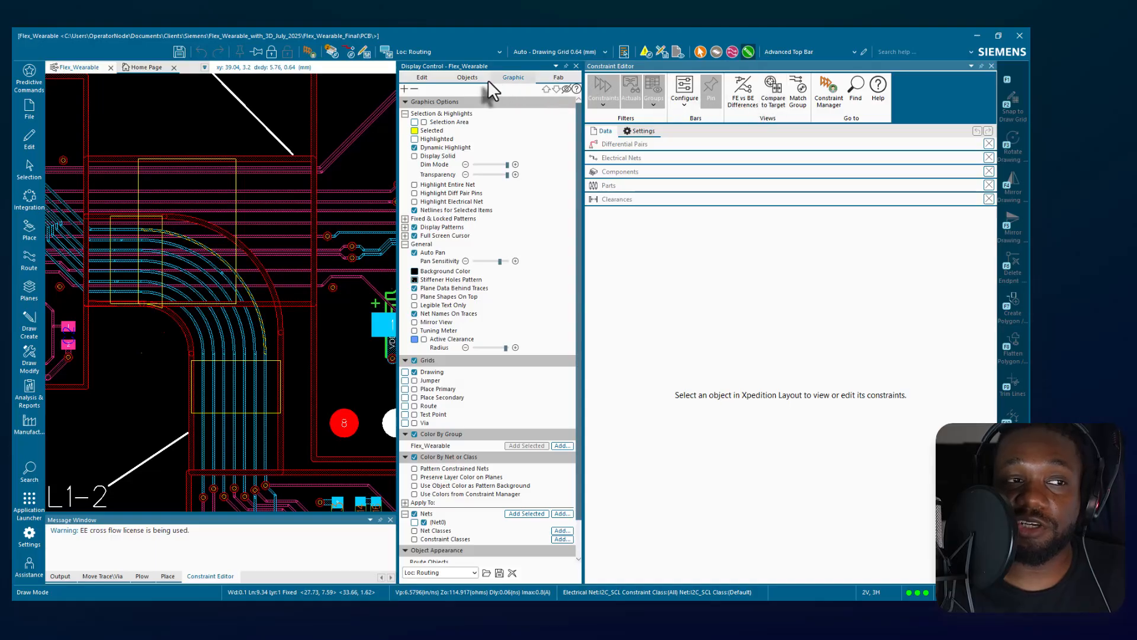
pyautogui.click(425, 80)
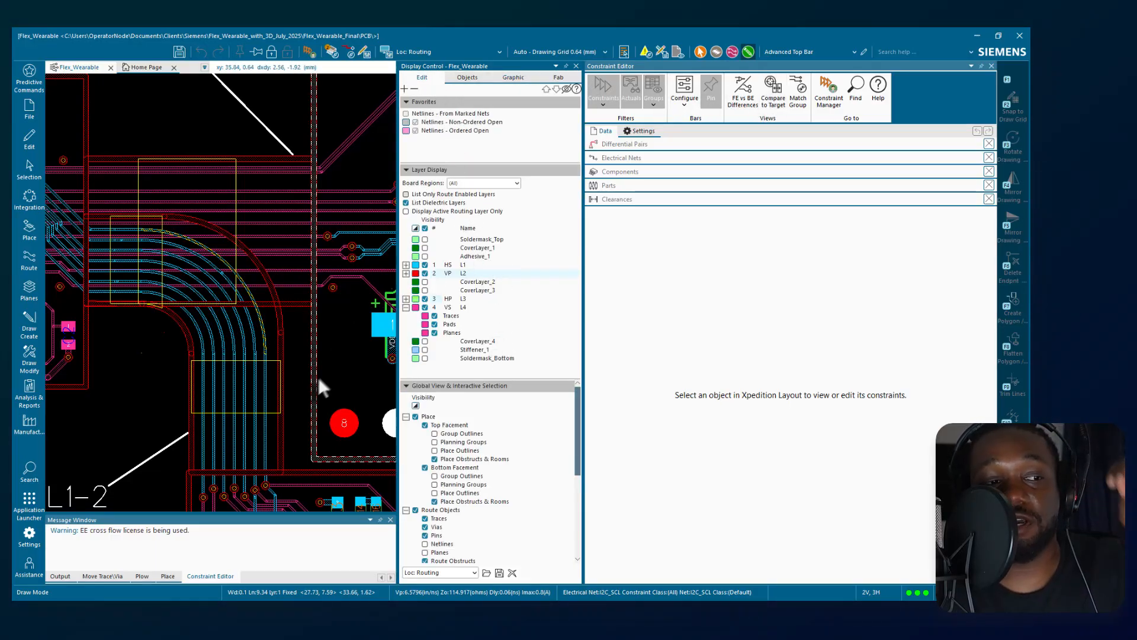
pyautogui.scroll(-3, 341, 353)
pyautogui.scroll(5, 341, 353)
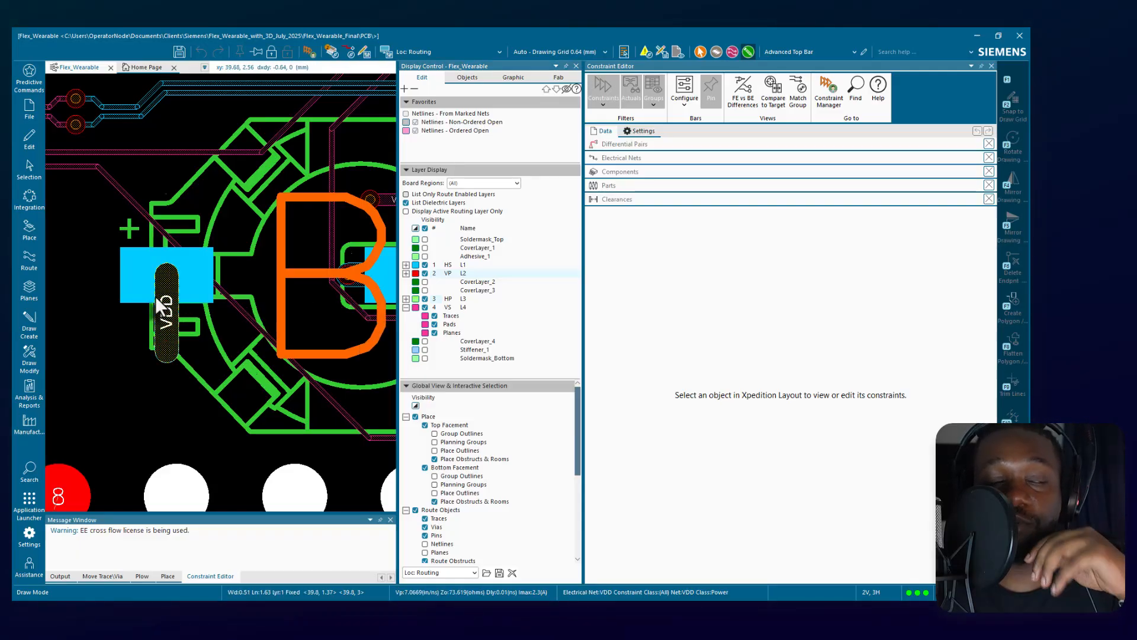
pyautogui.scroll(-5, 544, 406)
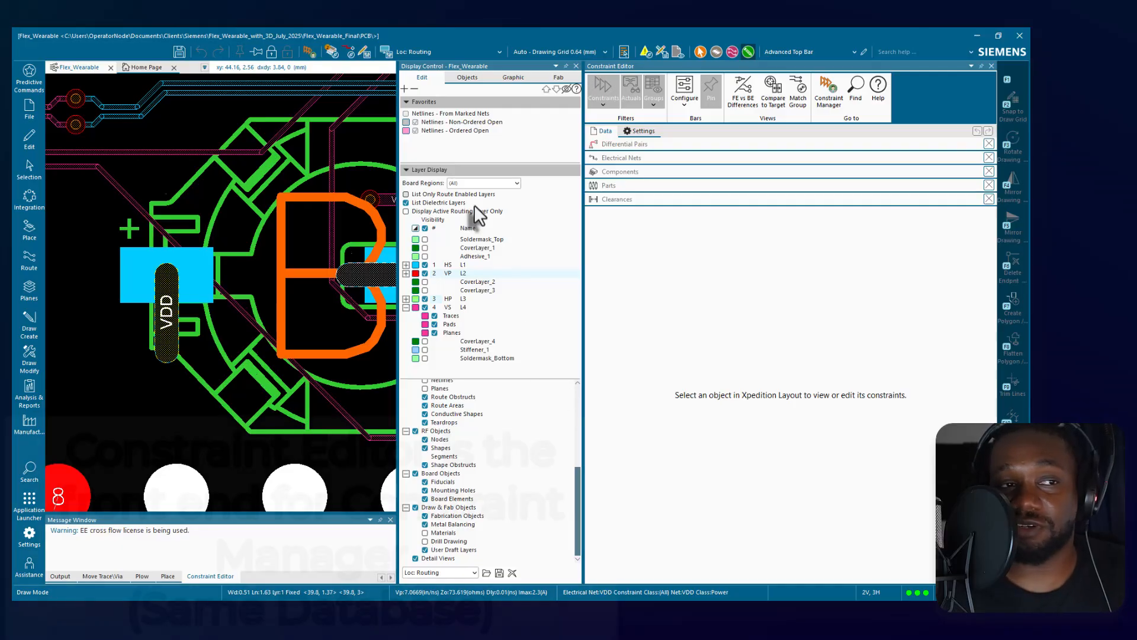
pyautogui.click(470, 77)
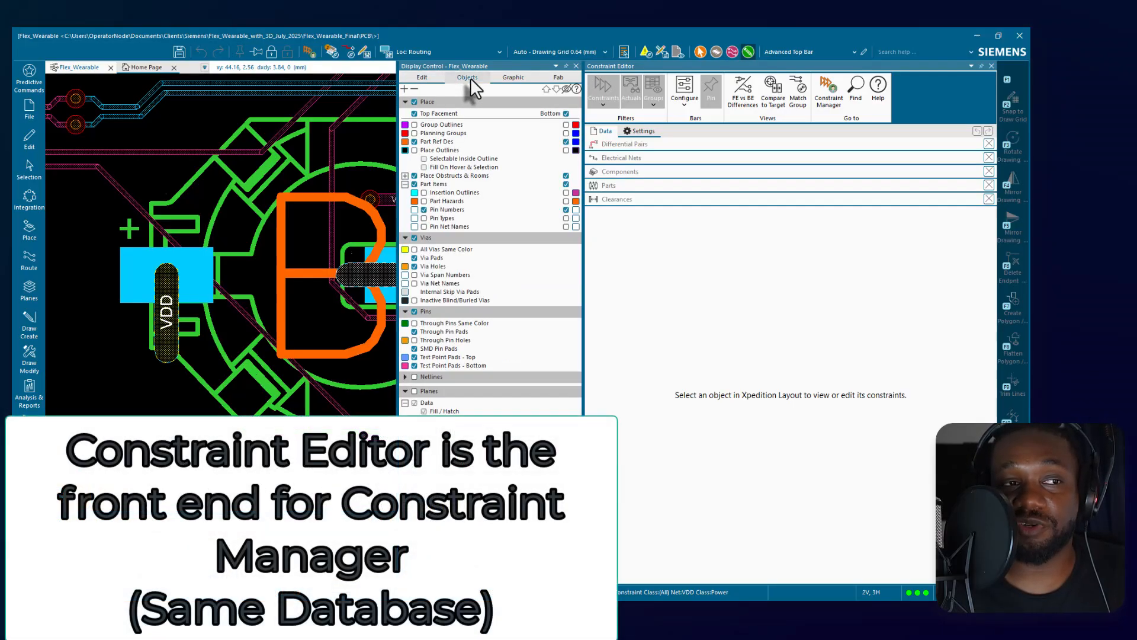
pyautogui.click(507, 76)
pyautogui.click(559, 78)
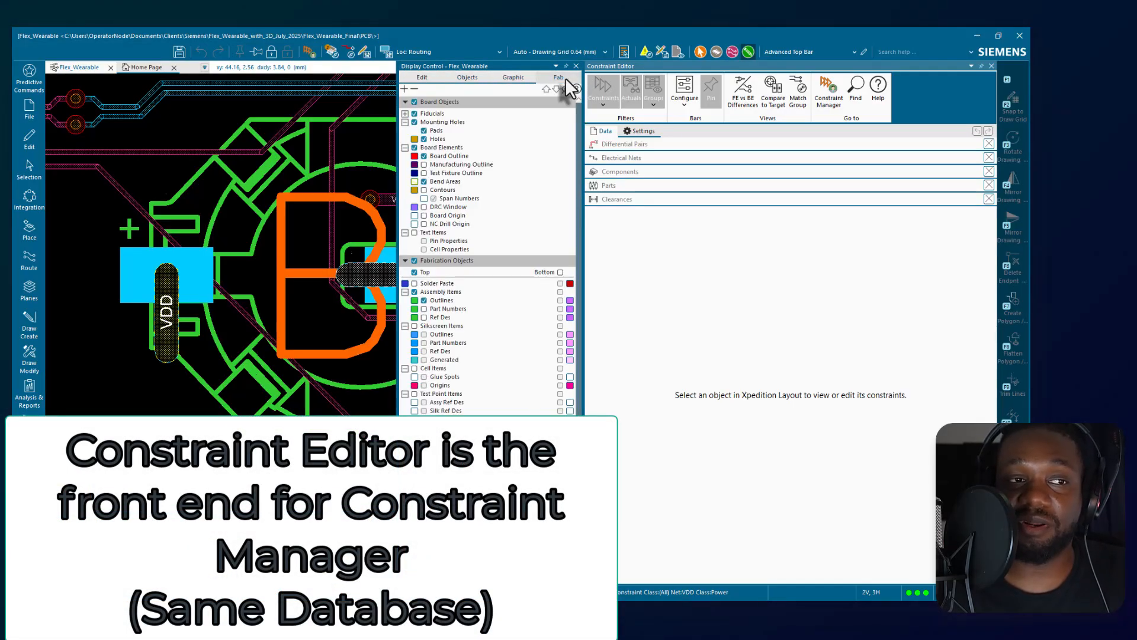
# Open Constraint Manager from the Constraint Editor and show the All Columns group for the nets.
pyautogui.click(829, 90)
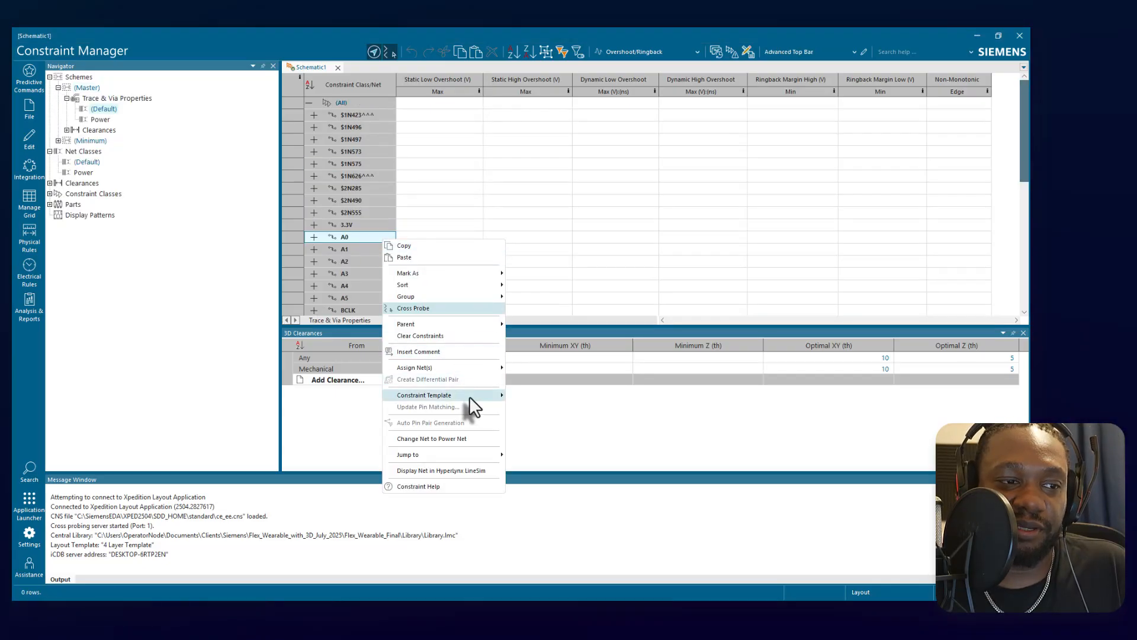
pyautogui.moveTo(492, 296)
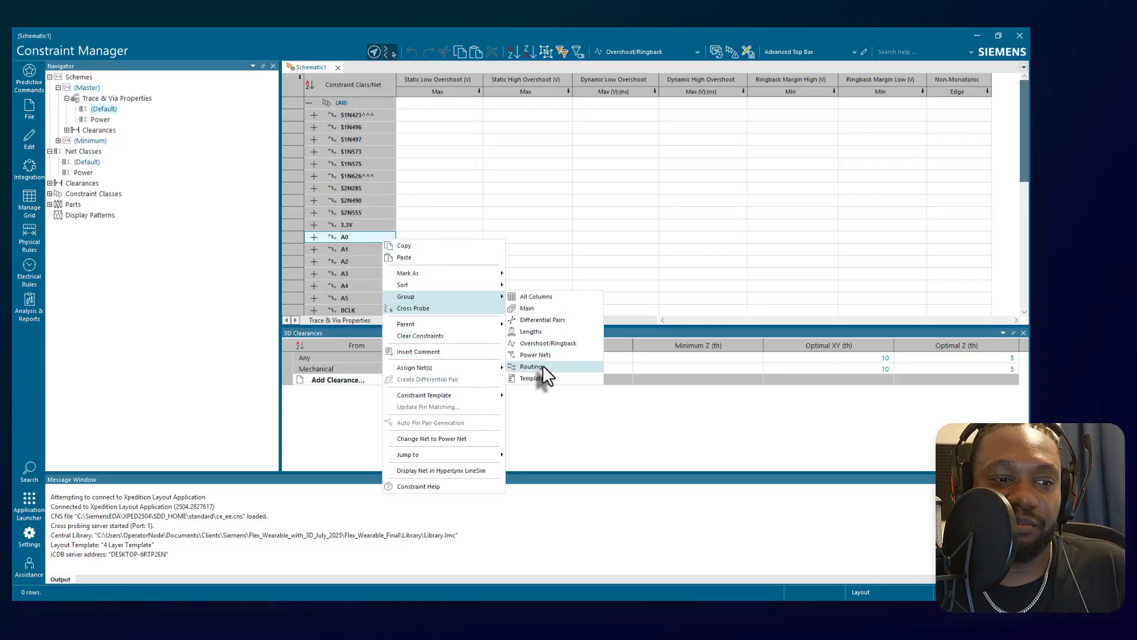
pyautogui.click(564, 299)
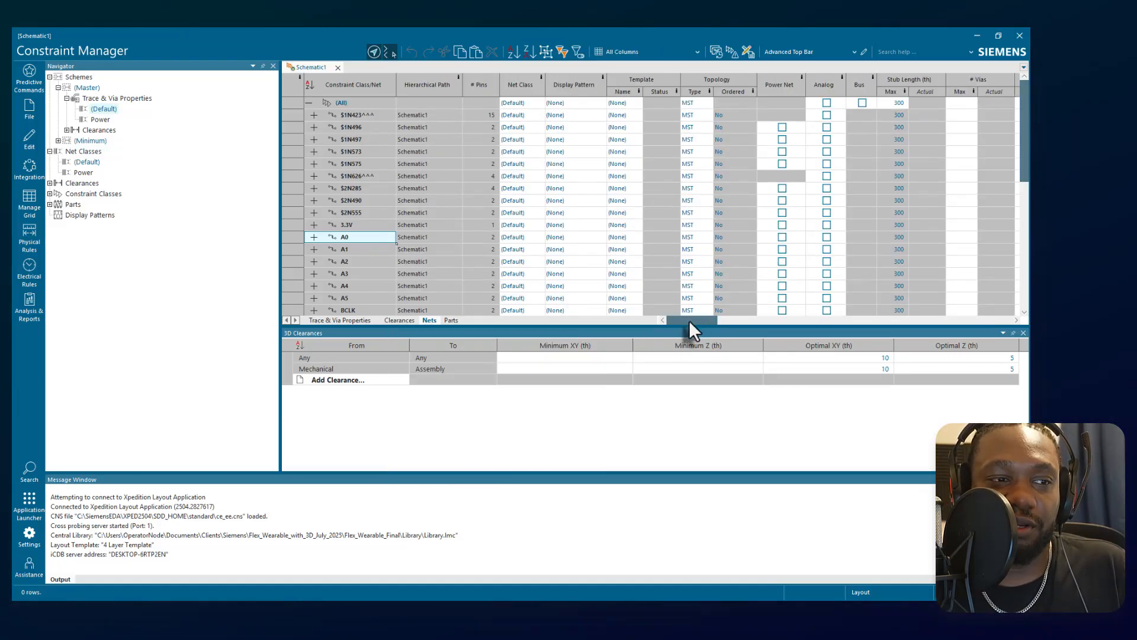
# Examine the nets' constraint columns, from stub length and vias through restricted layer length, From To Constraints, length and formulas.
pyautogui.moveTo(688, 321); pyautogui.dragTo(735, 317)
pyautogui.moveTo(518, 93)
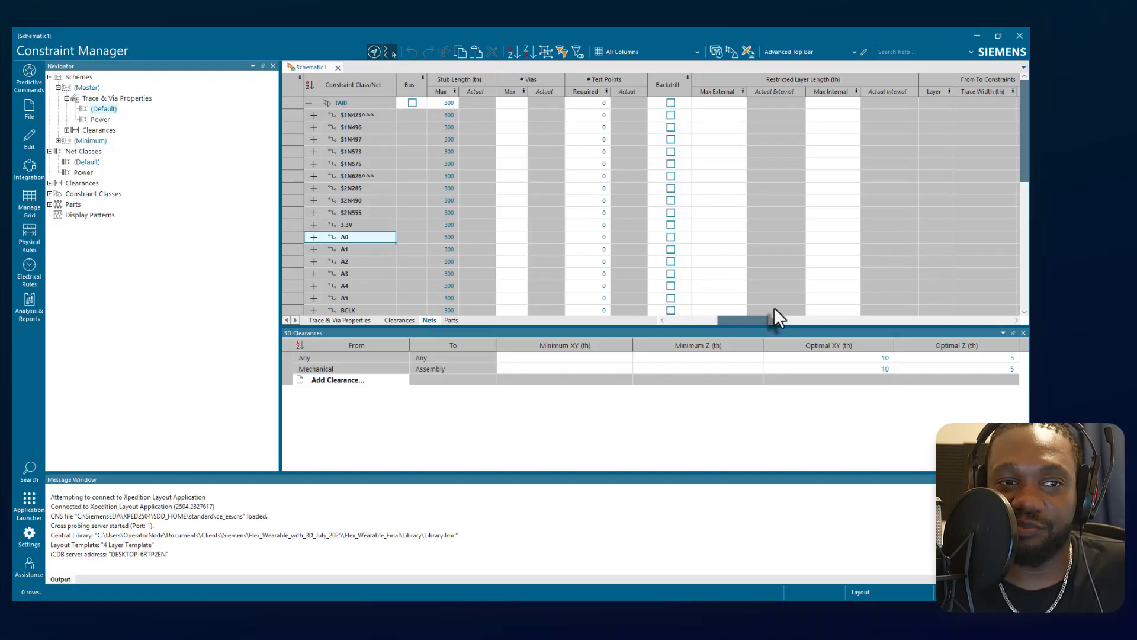
pyautogui.moveTo(754, 320); pyautogui.dragTo(796, 321)
pyautogui.moveTo(555, 96)
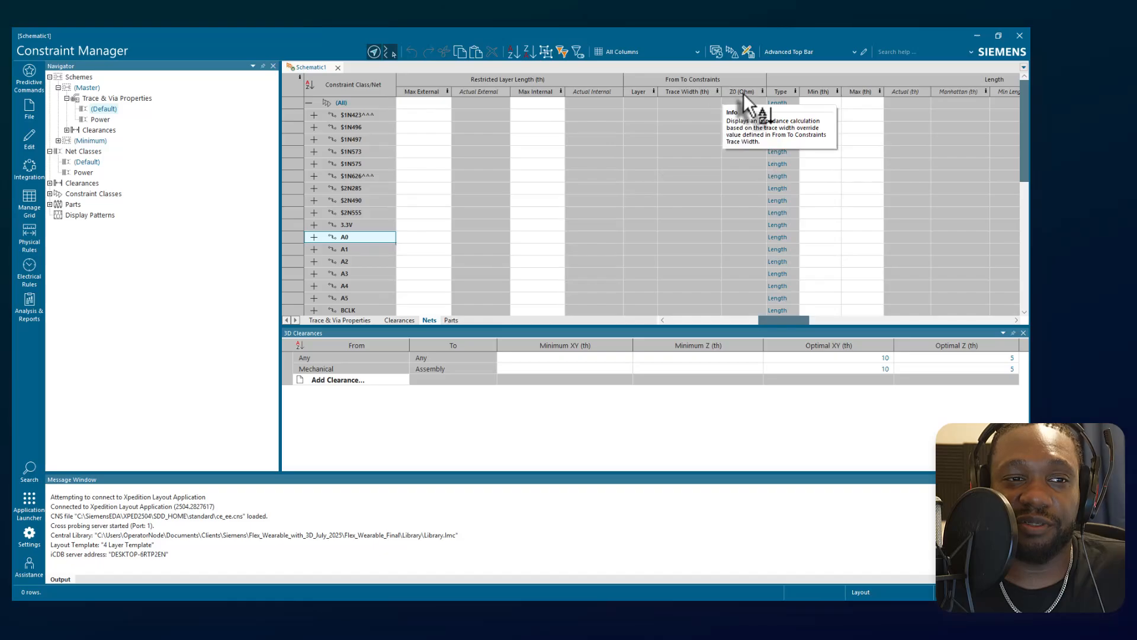
pyautogui.moveTo(792, 323); pyautogui.dragTo(846, 320)
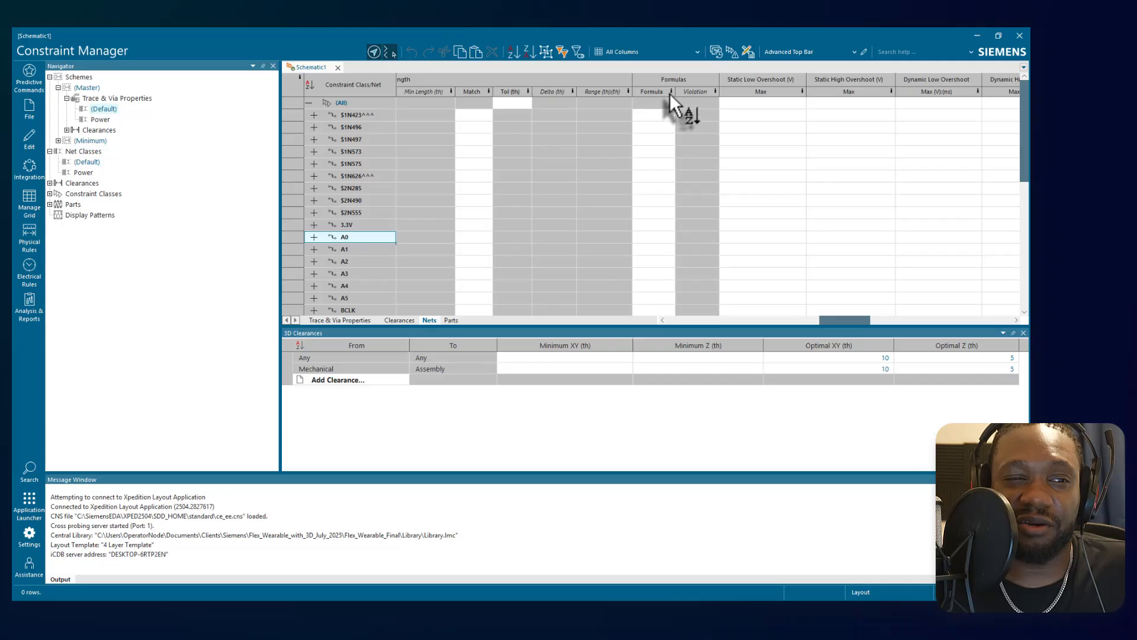
# Examine the nets' formula, overshoot and length constraint columns, including the length Match cell of net A0.
pyautogui.moveTo(670, 95)
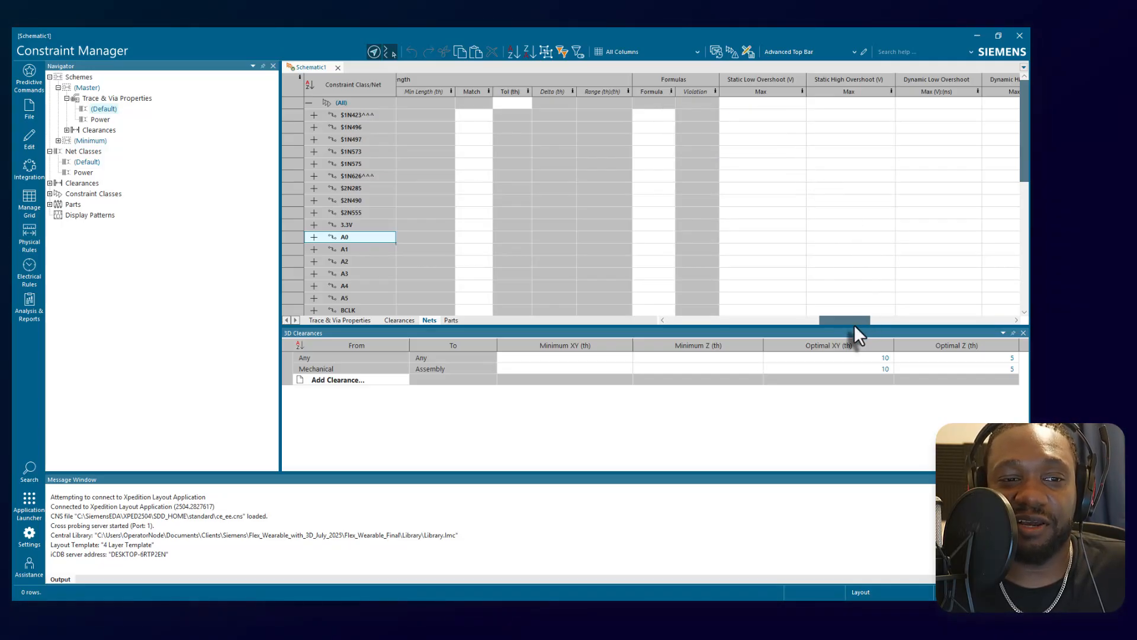
pyautogui.moveTo(854, 327); pyautogui.dragTo(855, 324)
pyautogui.moveTo(856, 317); pyautogui.dragTo(456, 305)
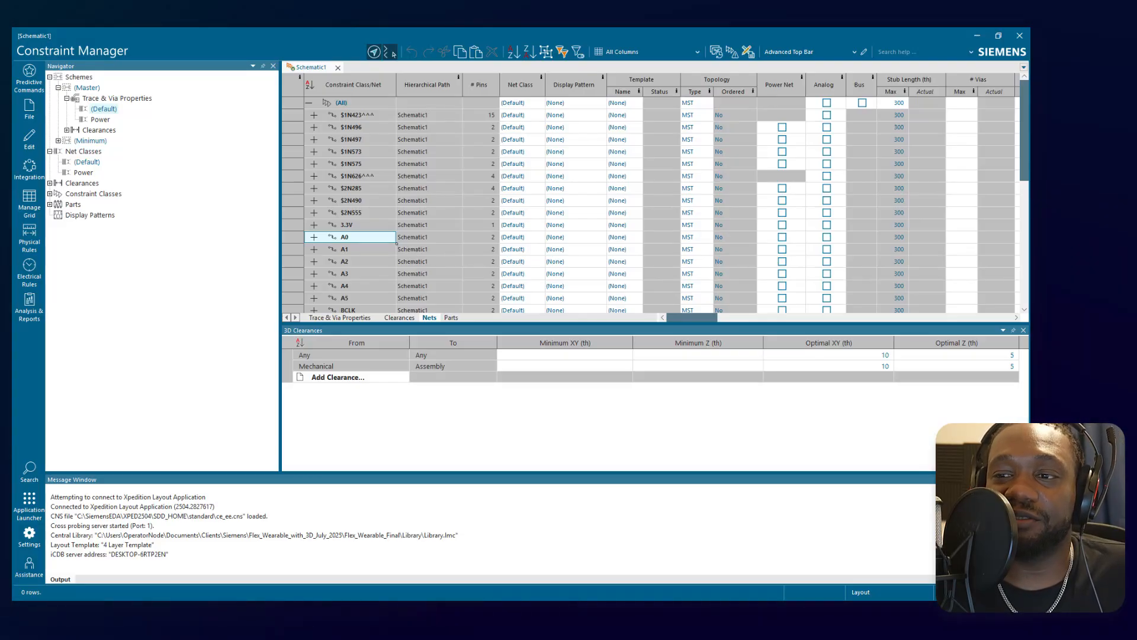
pyautogui.scroll(-2, 355, 231)
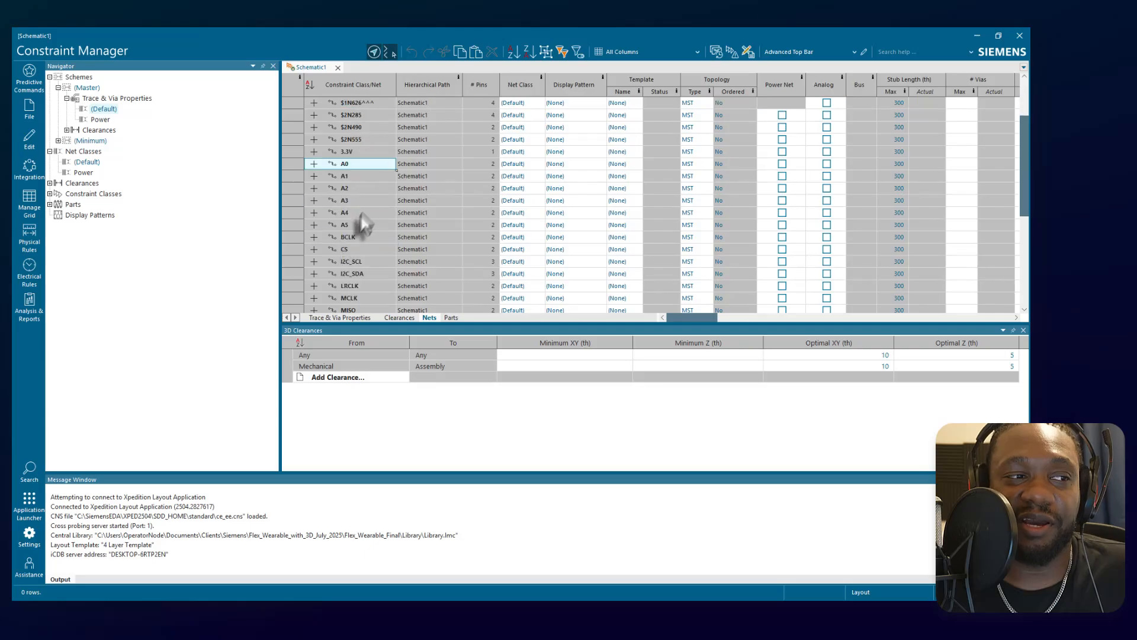
pyautogui.hscroll(5, 704, 166)
pyautogui.click(693, 164)
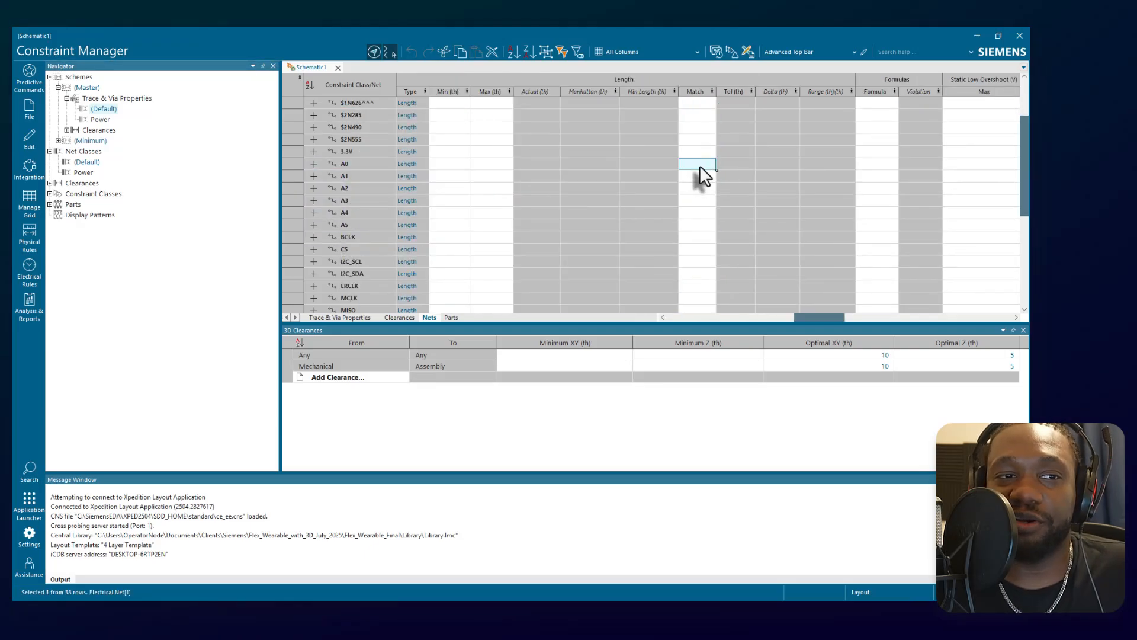
pyautogui.moveTo(713, 92)
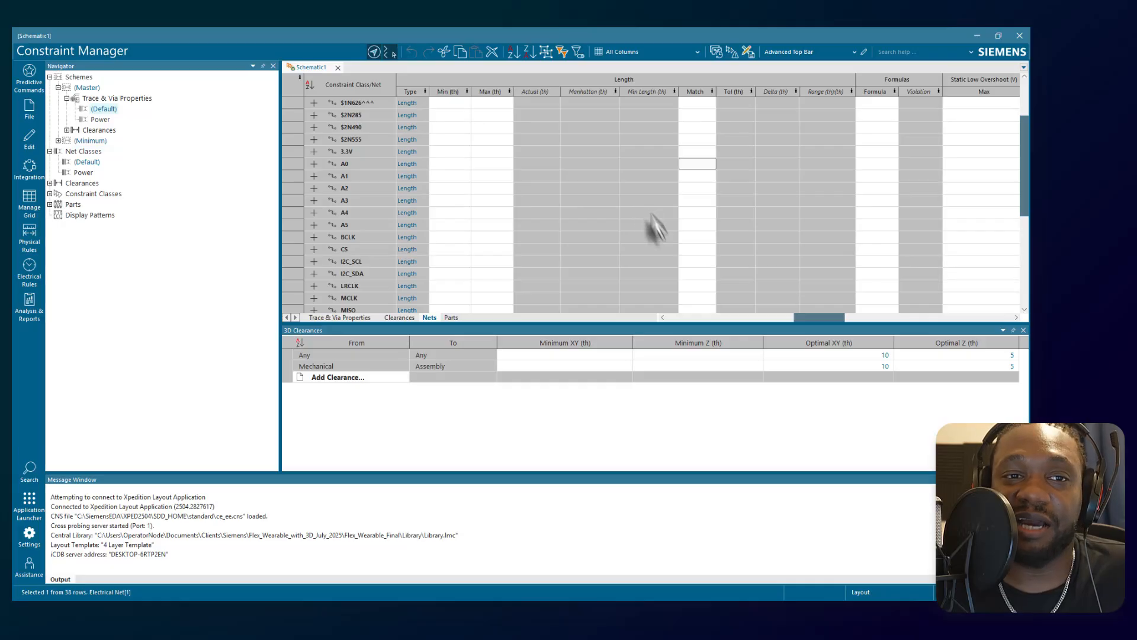
pyautogui.moveTo(814, 319); pyautogui.dragTo(129, 222)
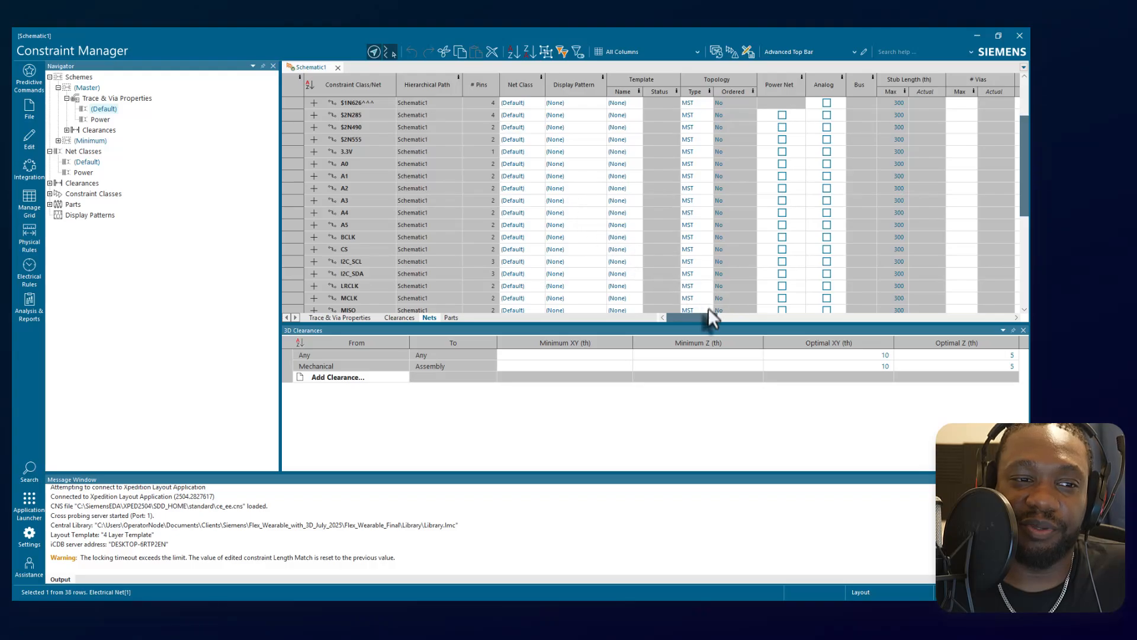
pyautogui.moveTo(700, 318); pyautogui.dragTo(613, 328)
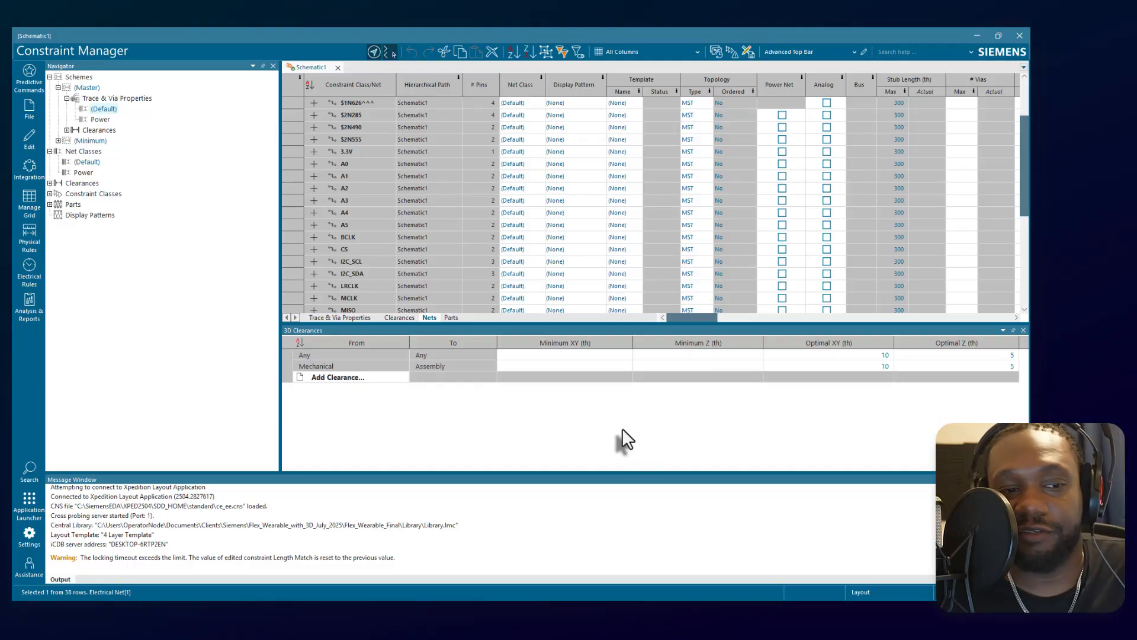
# Select nets A0 through A5 and display them in HyperLynx LineSim.
pyautogui.click(366, 169)
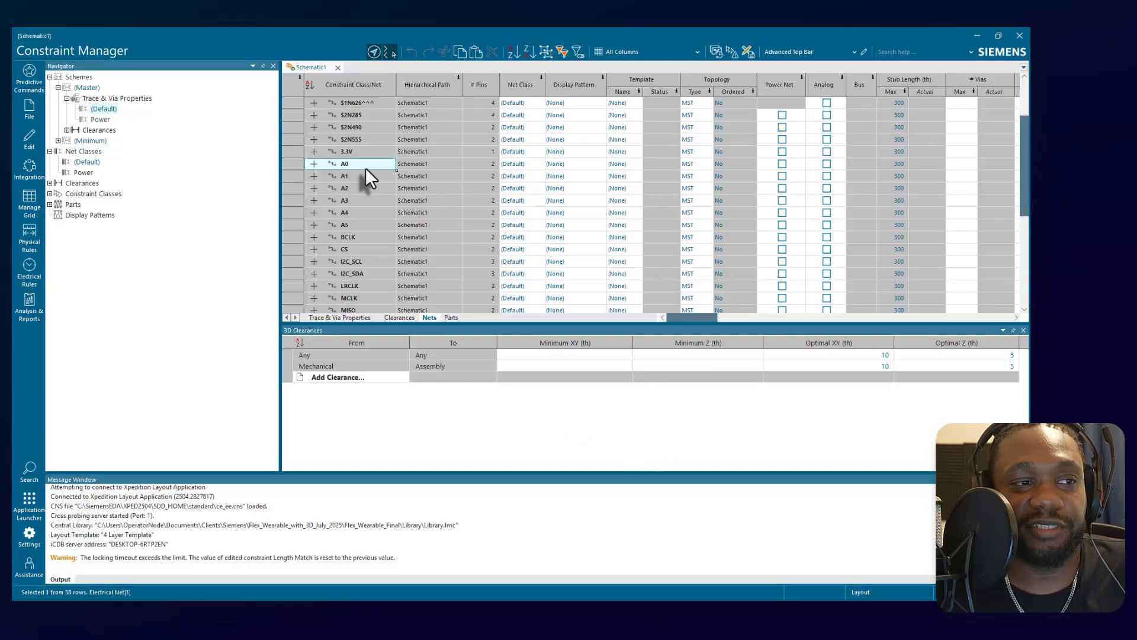
pyautogui.moveTo(368, 166); pyautogui.dragTo(375, 230)
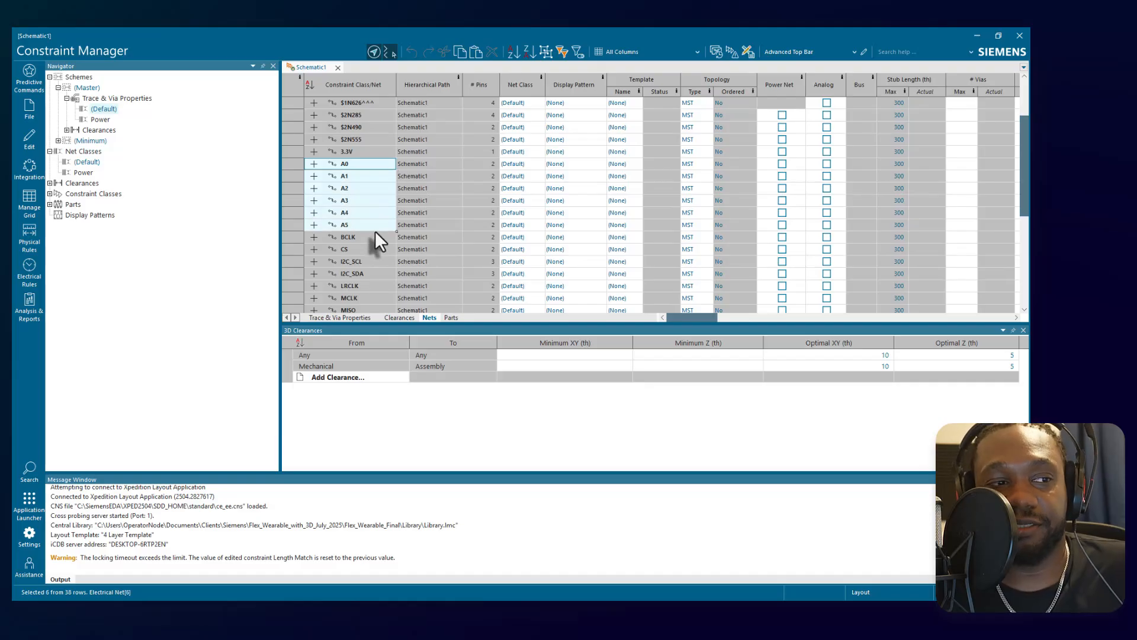
pyautogui.rightClick(374, 228)
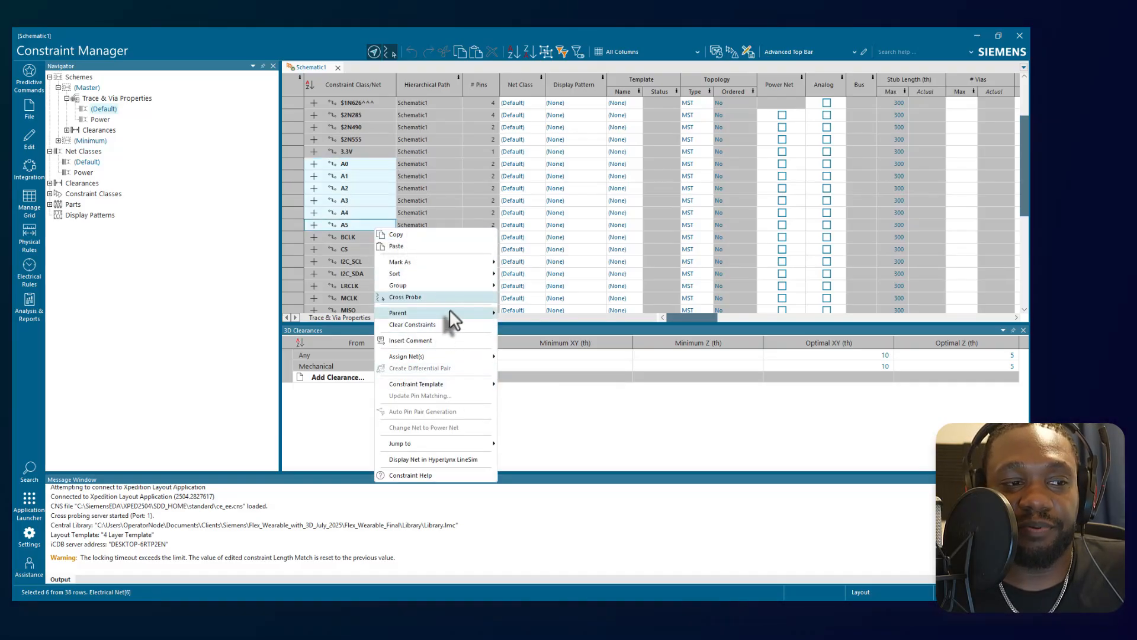
pyautogui.click(620, 442)
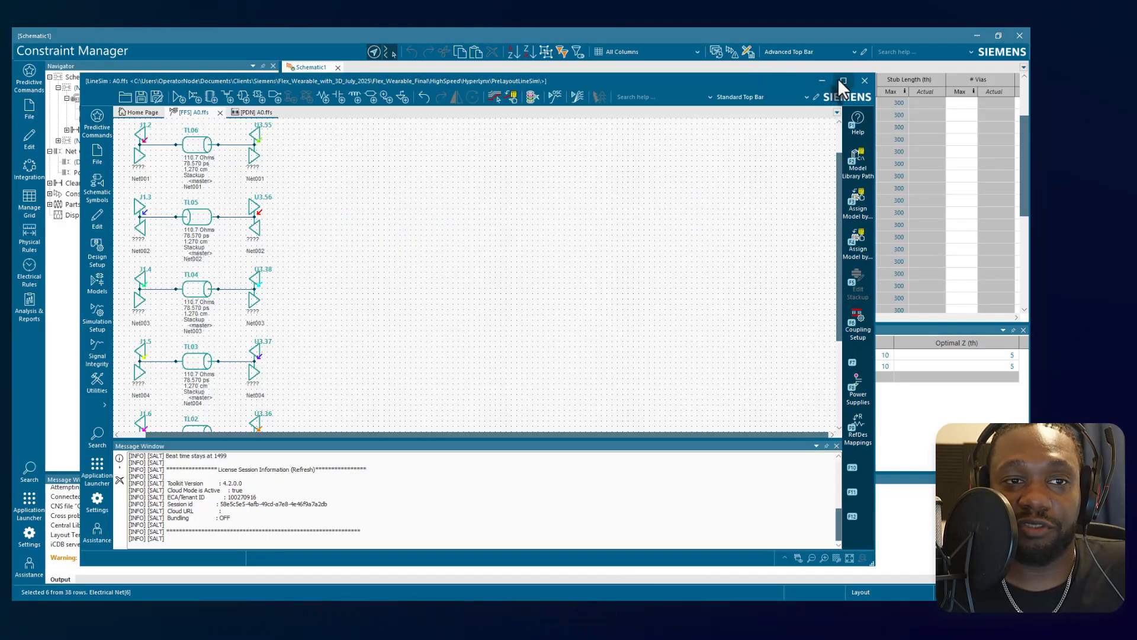
pyautogui.click(843, 81)
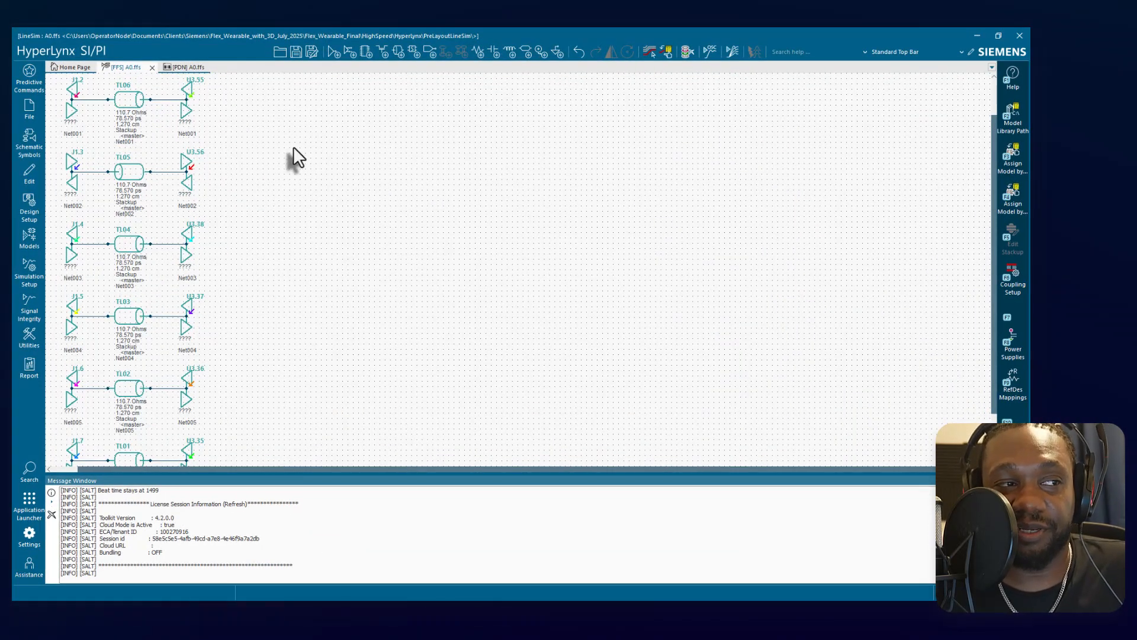
# Look over the transmission-line schematic of the nets and open the assigned models manager for buffer J1.2.
pyautogui.scroll(1, 112, 174)
pyautogui.scroll(-3, 111, 174)
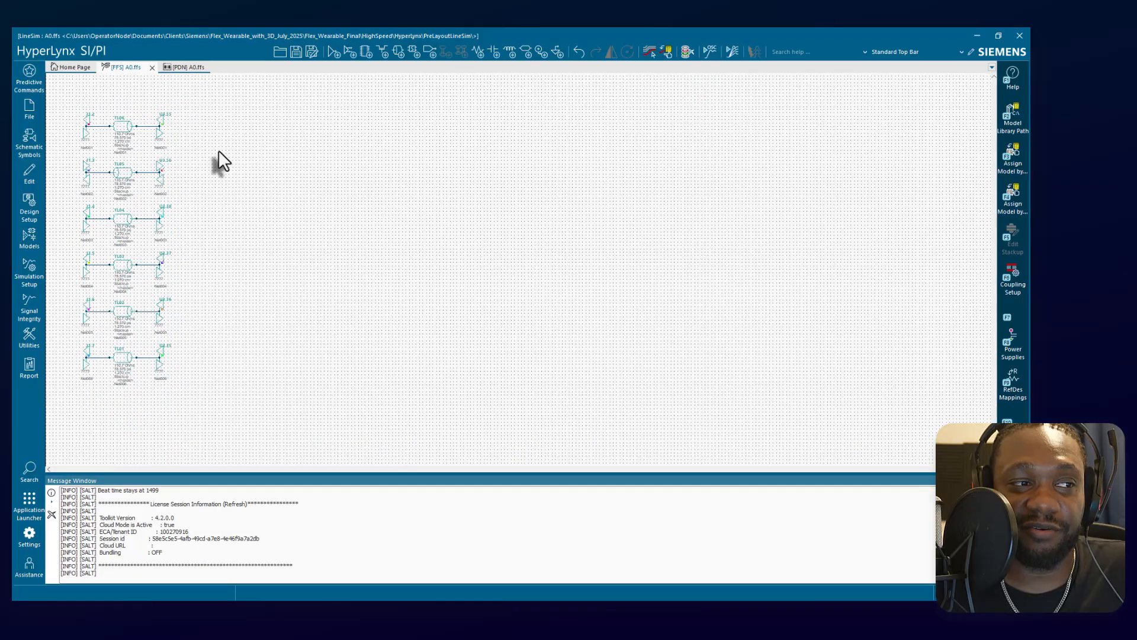
pyautogui.moveTo(214, 148)
pyautogui.mouseDown(button='middle')
pyautogui.moveTo(127, 147)
pyautogui.moveTo(149, 141)
pyautogui.mouseUp(button='middle')
pyautogui.scroll(1, 217, 124)
pyautogui.scroll(2, 307, 158)
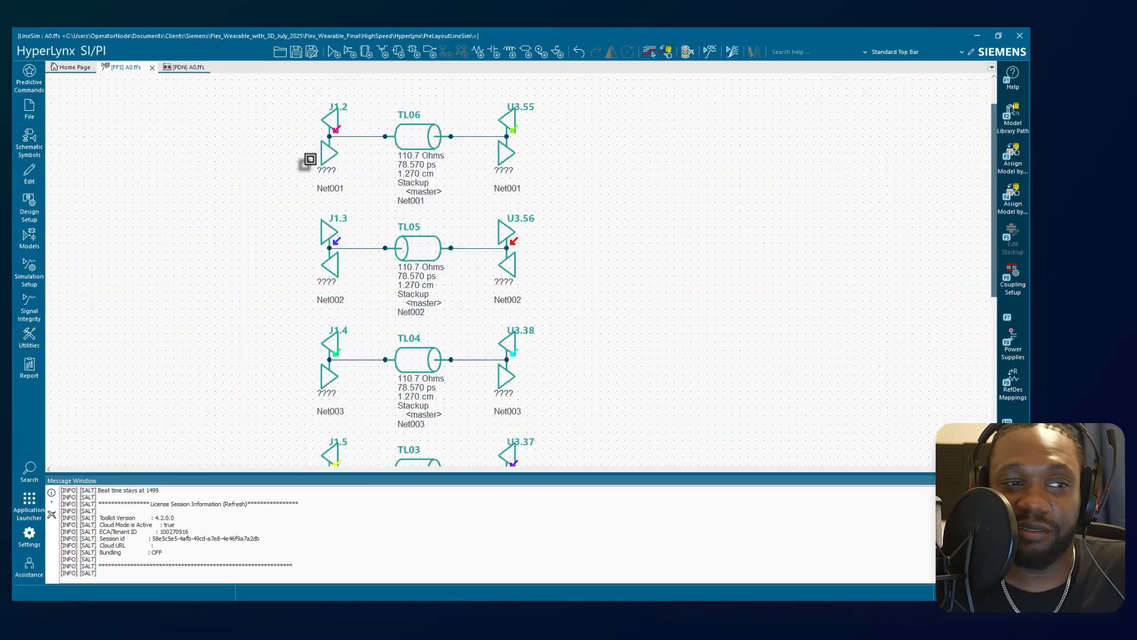
pyautogui.rightClick(333, 124)
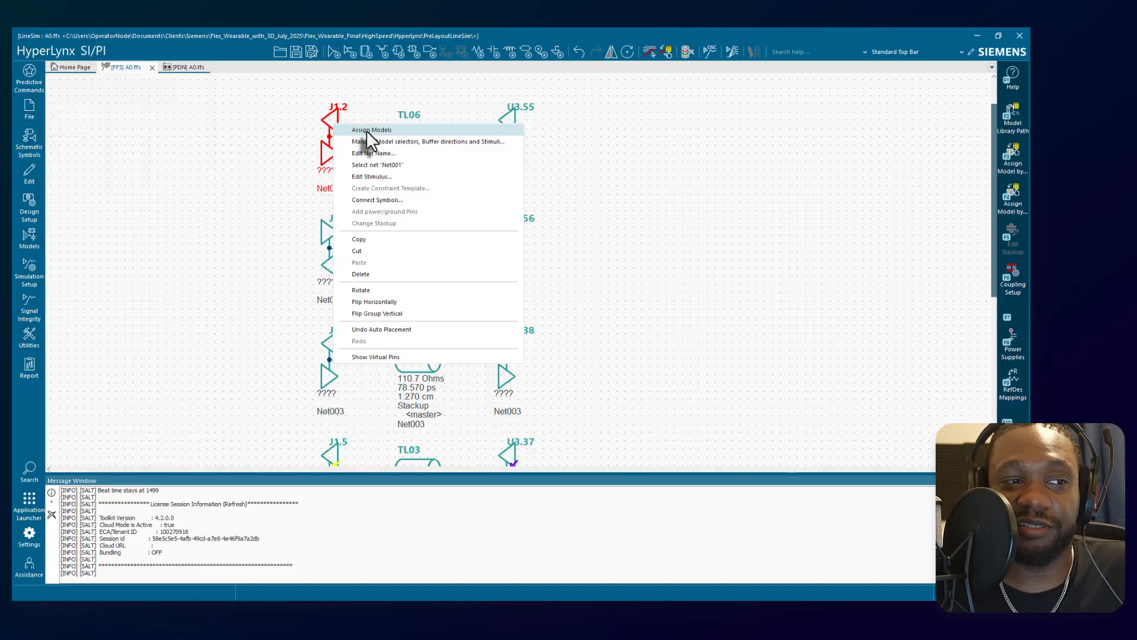
pyautogui.click(376, 142)
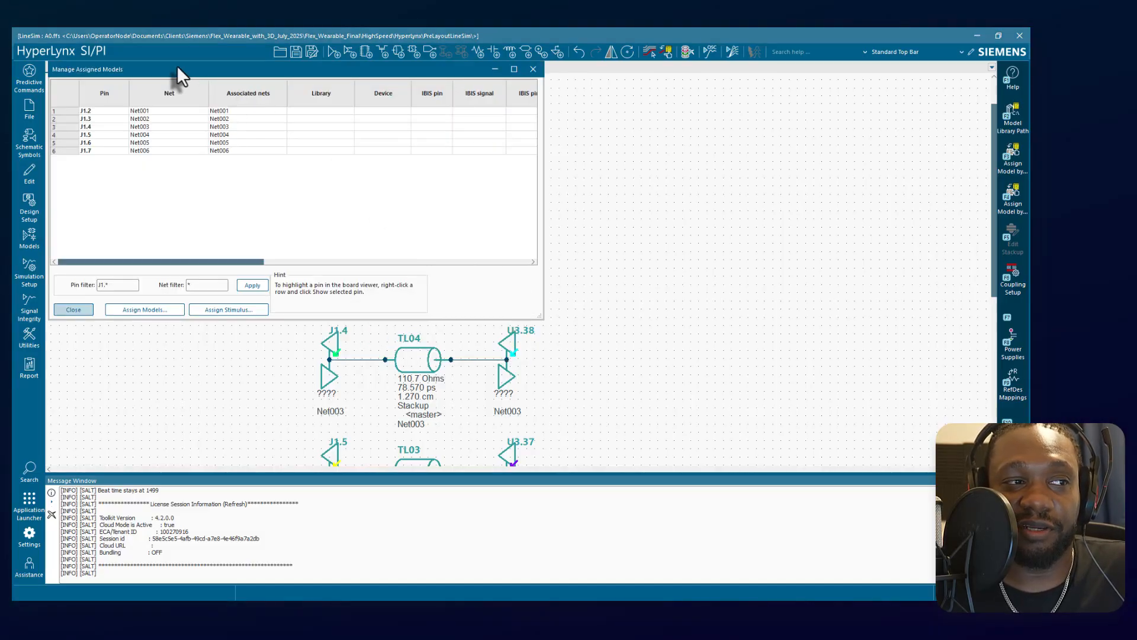
pyautogui.moveTo(176, 65); pyautogui.dragTo(492, 127)
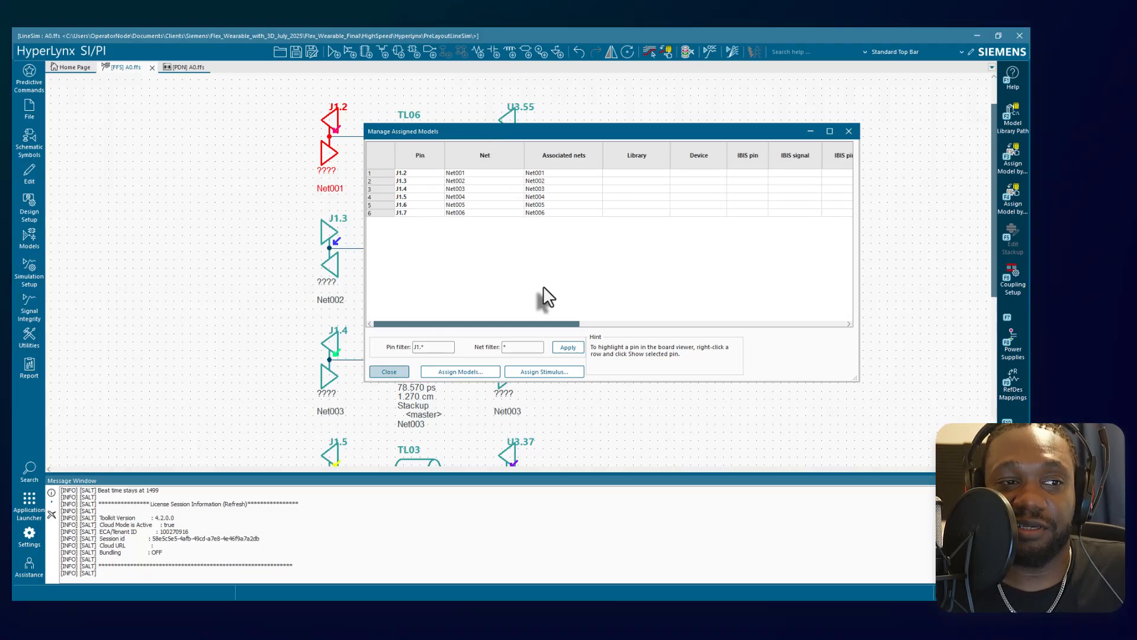
# Examine the IBIS and model selector columns, look at the Assign Models options, and dismiss both dialogs without assigning anything.
pyautogui.moveTo(534, 325); pyautogui.dragTo(590, 320)
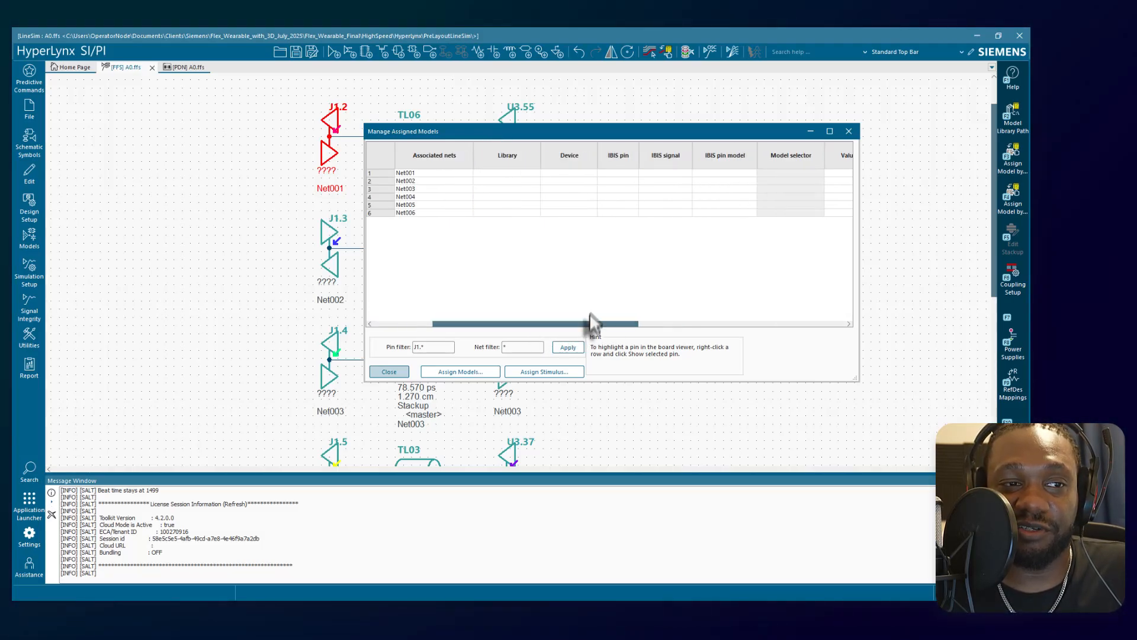
pyautogui.doubleClick(626, 176)
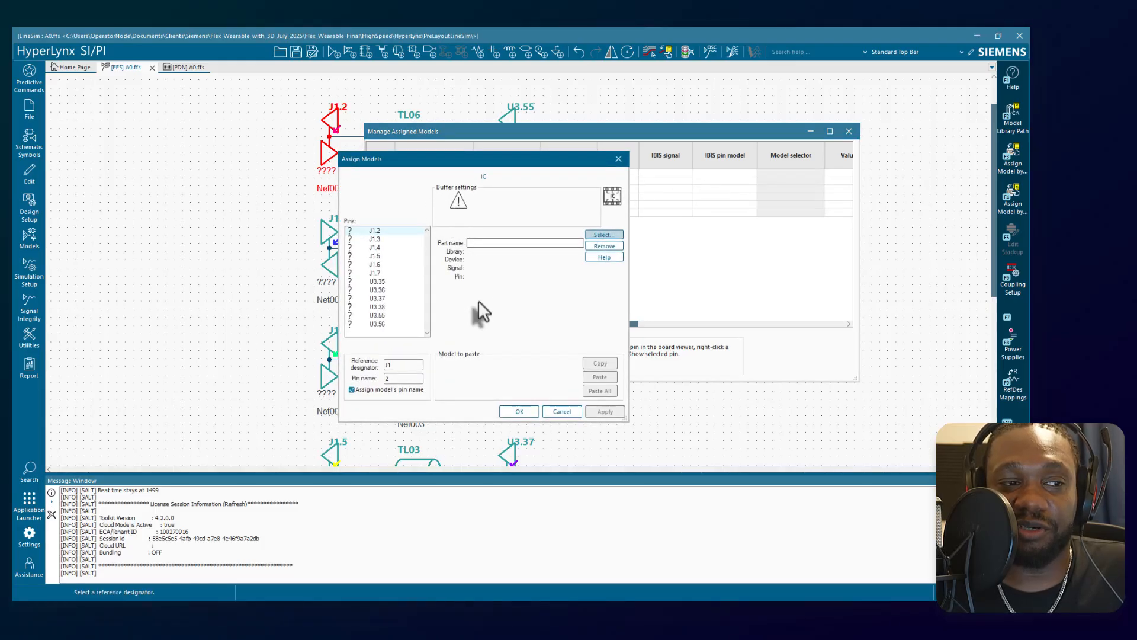
pyautogui.click(562, 411)
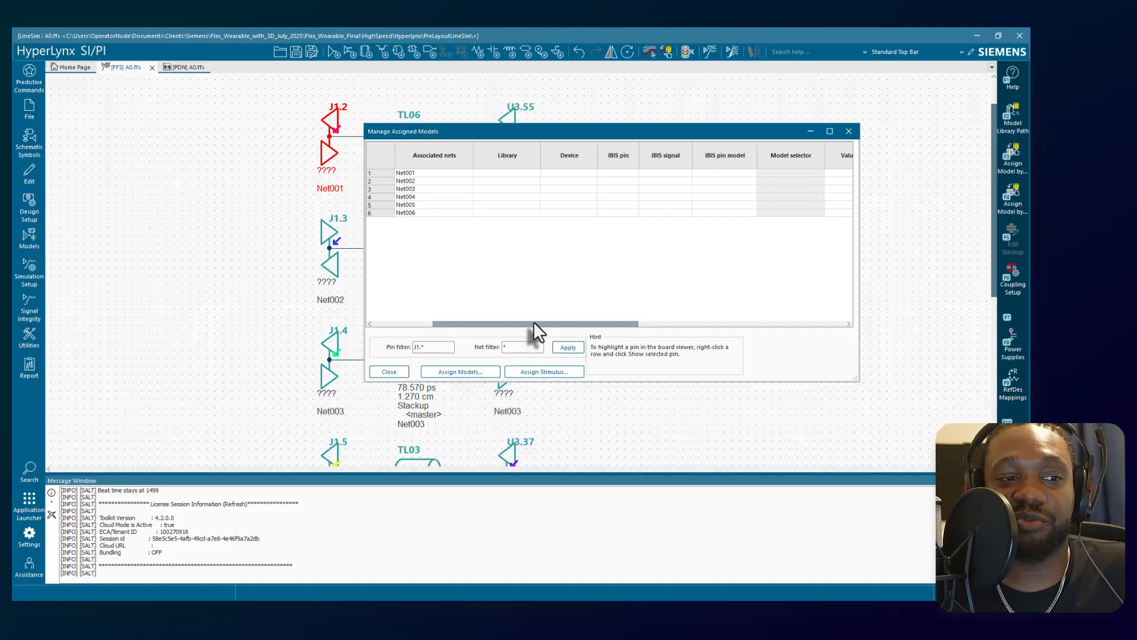
pyautogui.moveTo(533, 323); pyautogui.dragTo(723, 323)
pyautogui.click(851, 130)
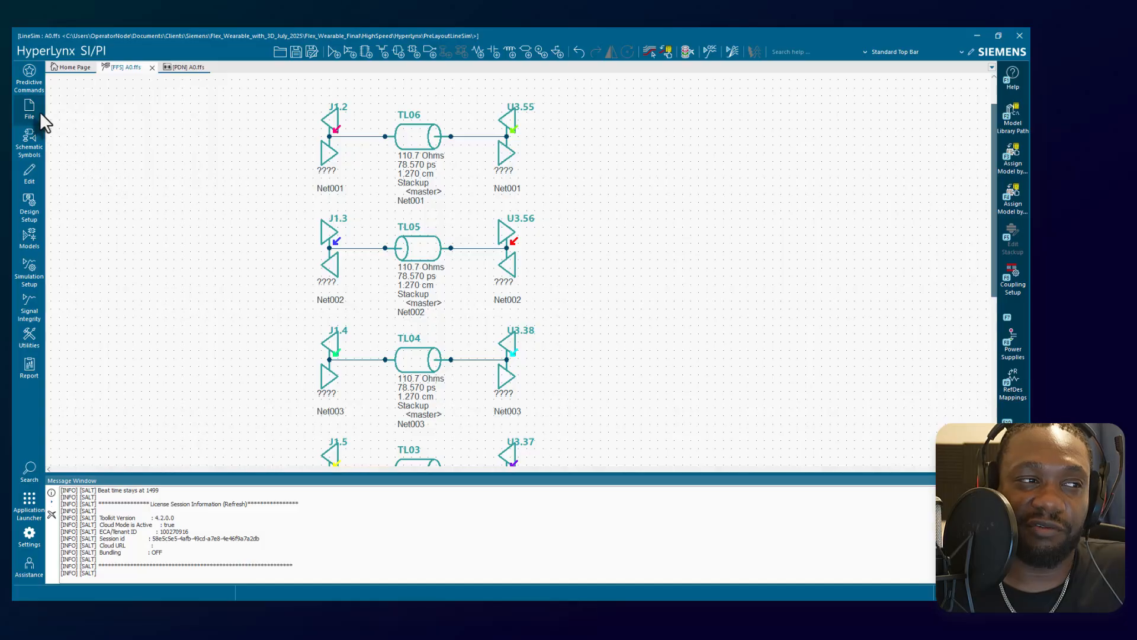
# Place a resistor symbol above transmission line TL06 and delete it again.
pyautogui.click(37, 135)
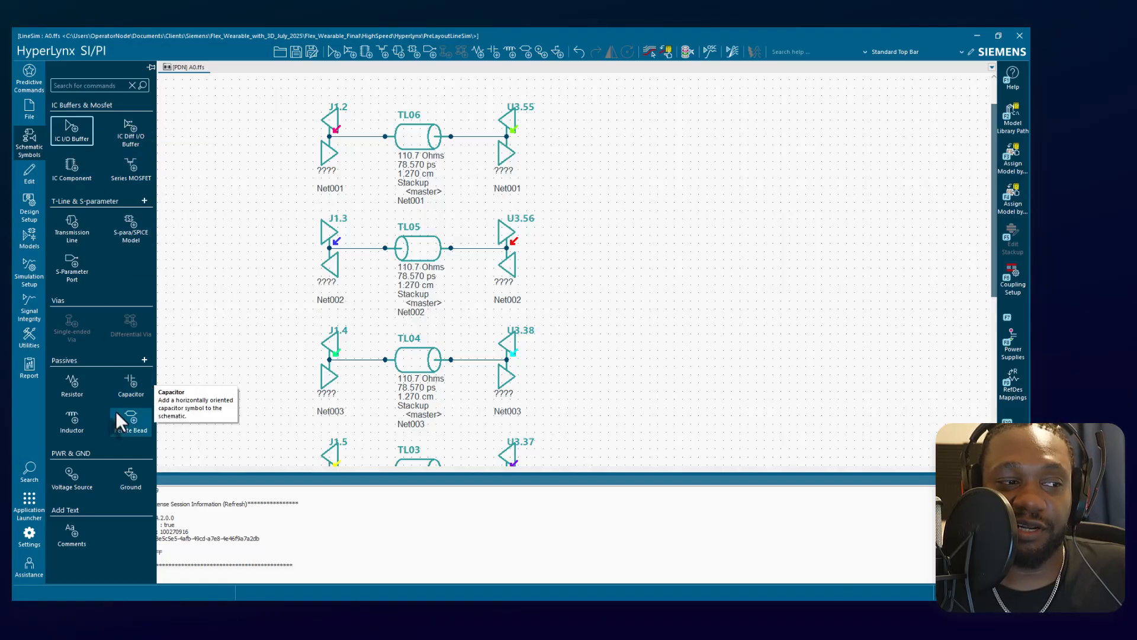
pyautogui.click(73, 382)
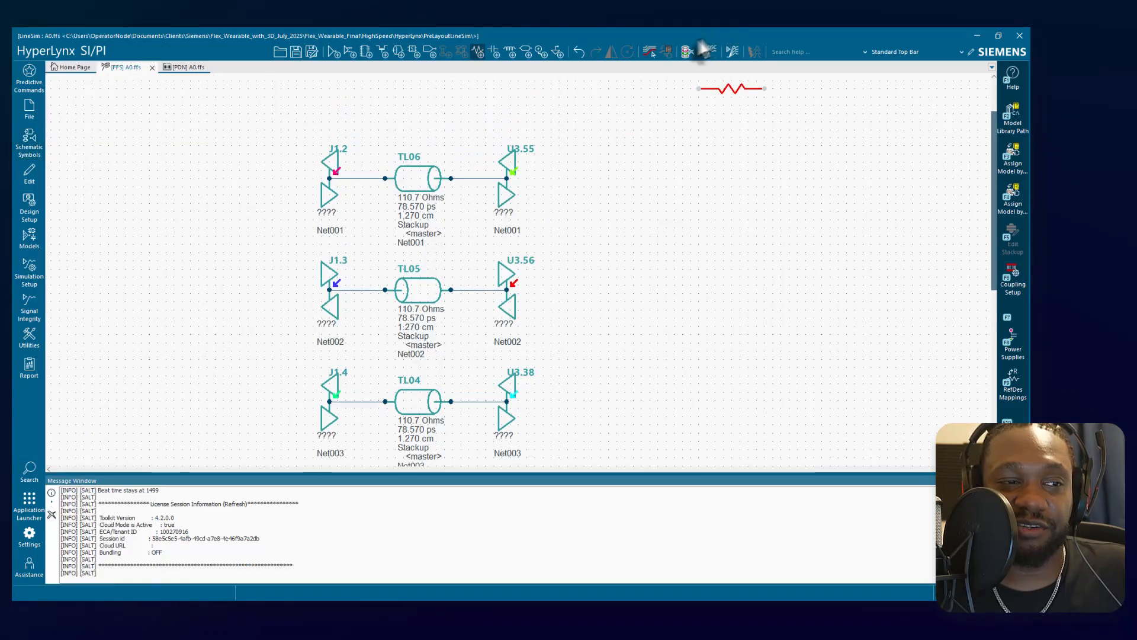
pyautogui.click(438, 150)
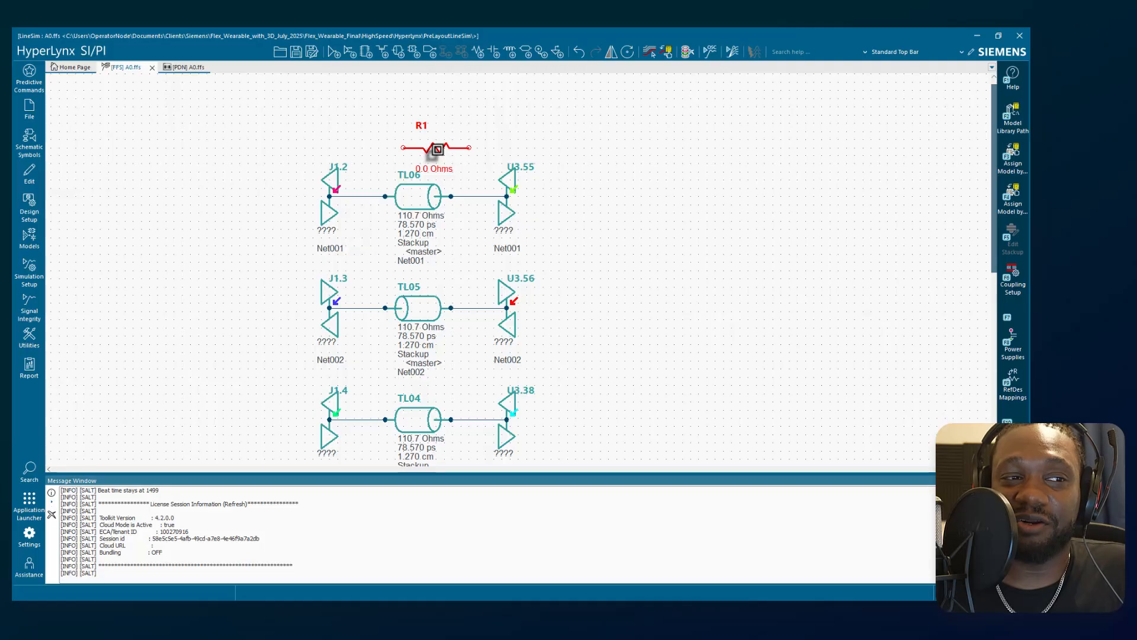
pyautogui.rightClick(445, 148)
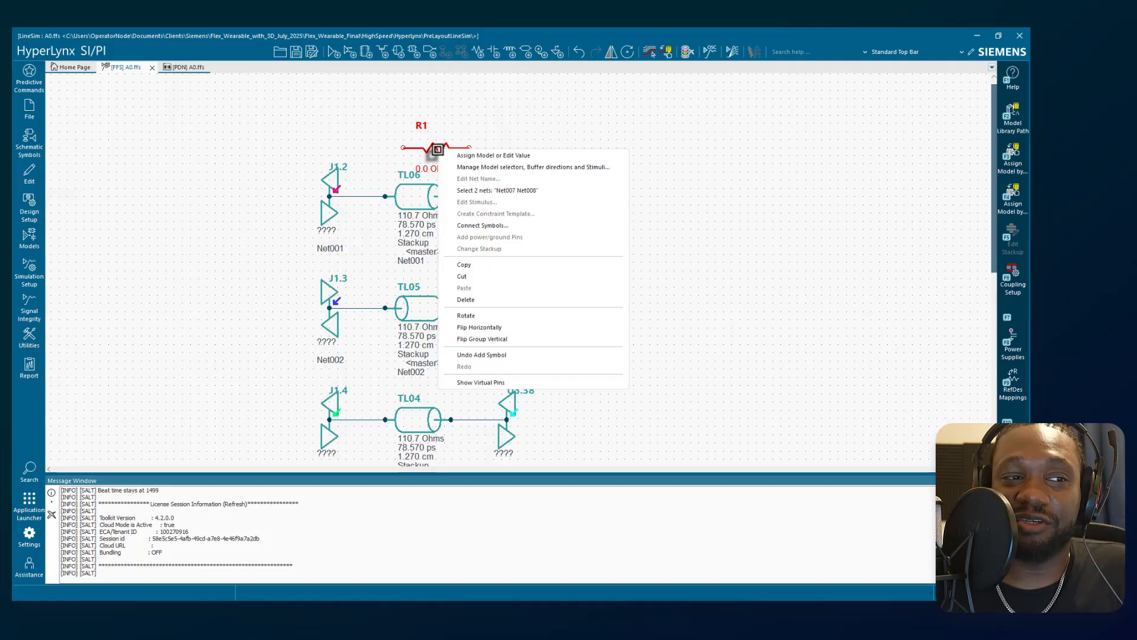
pyautogui.click(503, 296)
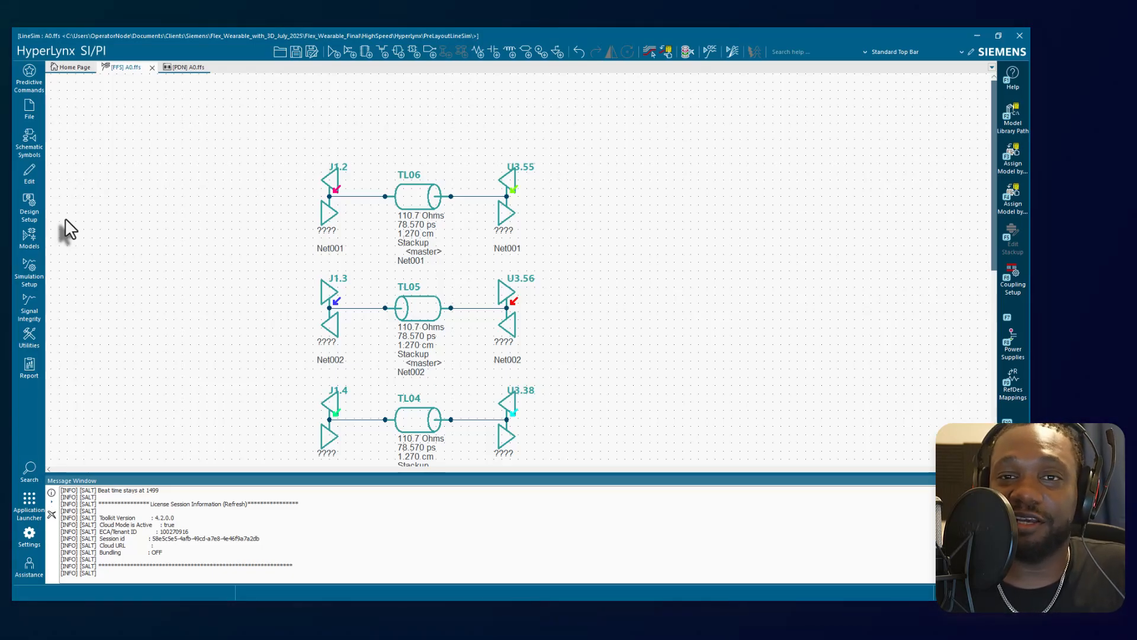
# View the PDN editor of A0.ffs and the recent designs on the Home Page.
pyautogui.click(182, 67)
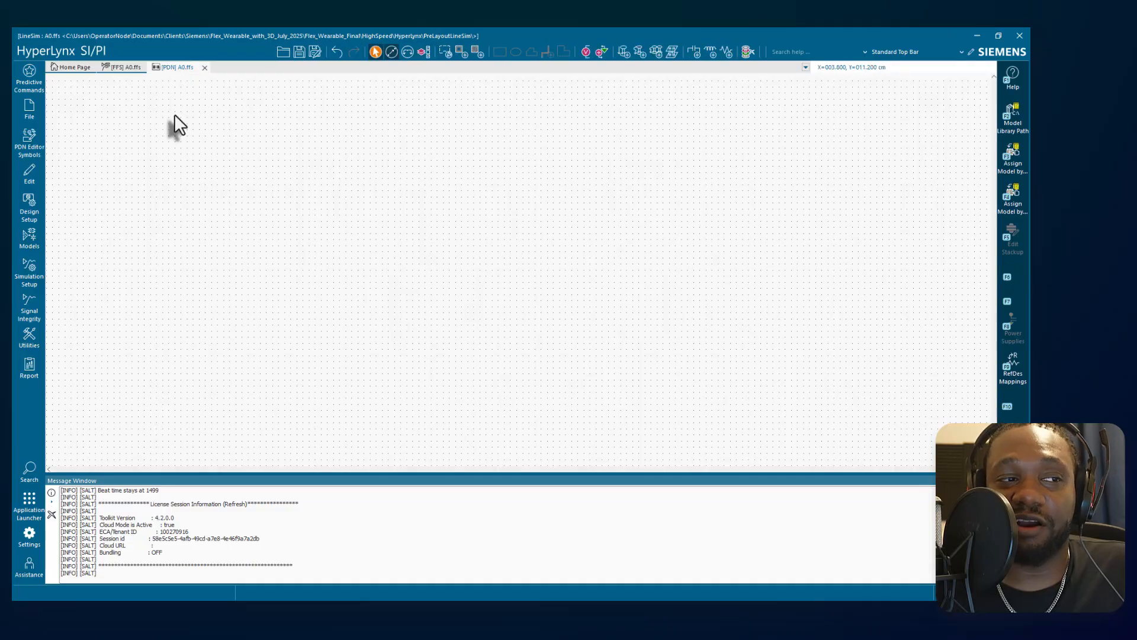
pyautogui.click(77, 67)
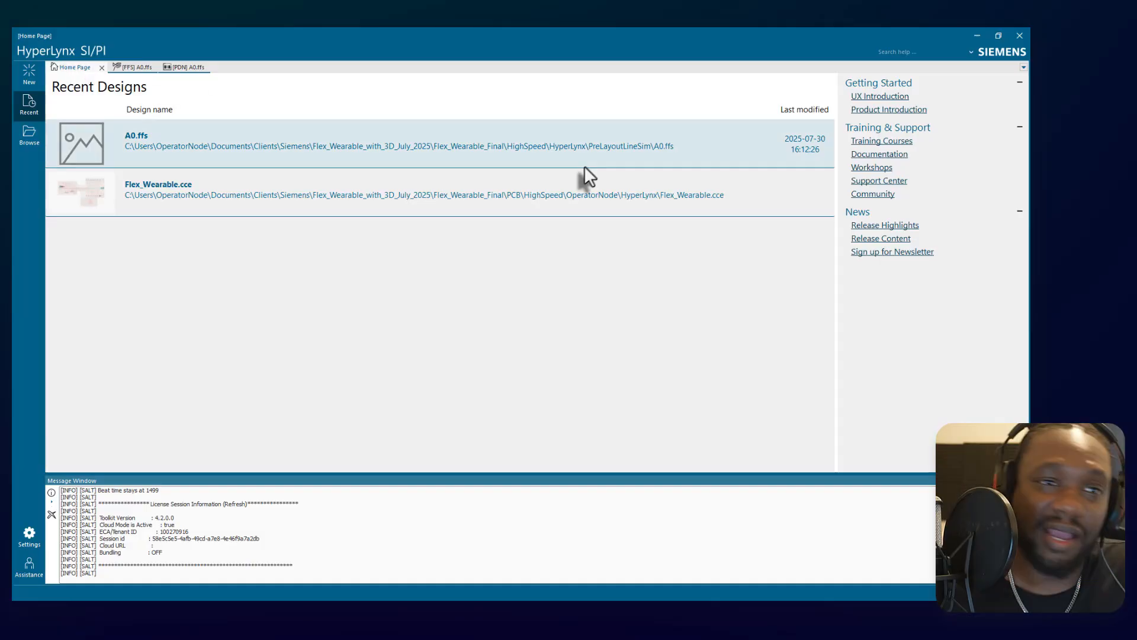
pyautogui.click(998, 36)
pyautogui.click(865, 81)
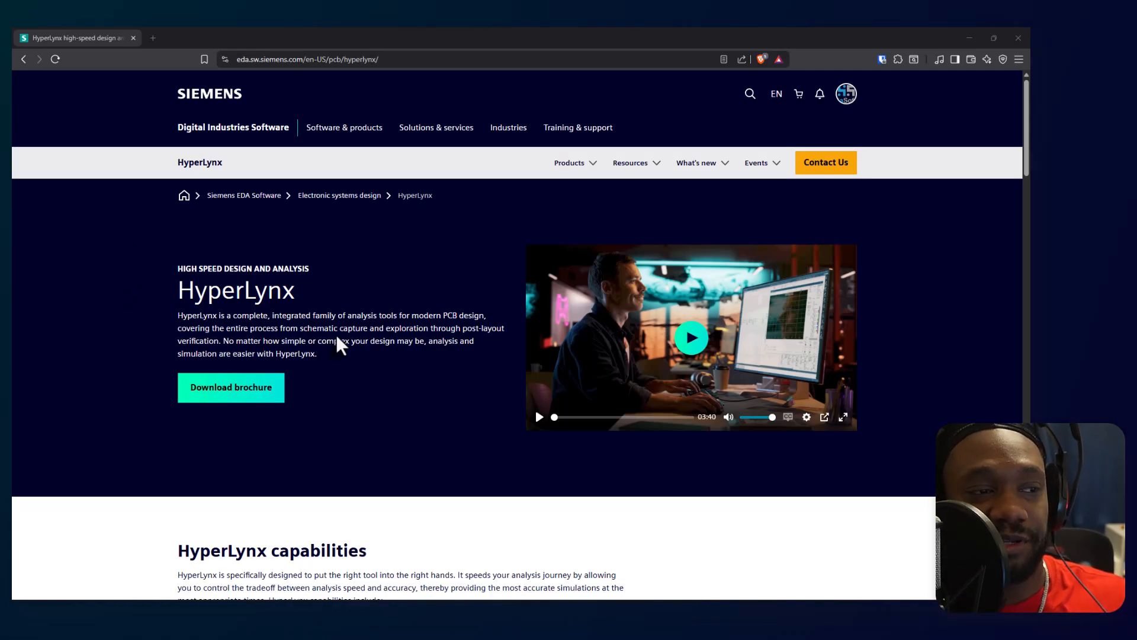
# In the web browser, read the design simulation capabilities on the Siemens HyperLynx product page.
pyautogui.scroll(-1, 337, 334)
pyautogui.scroll(-1, 347, 351)
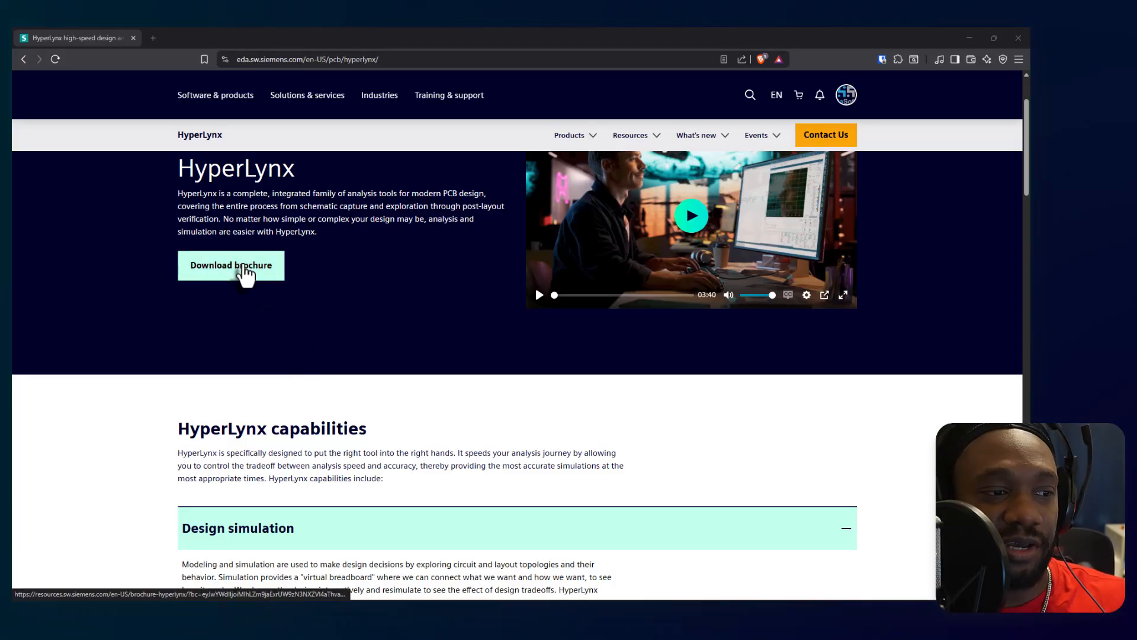
pyautogui.scroll(-8, 294, 343)
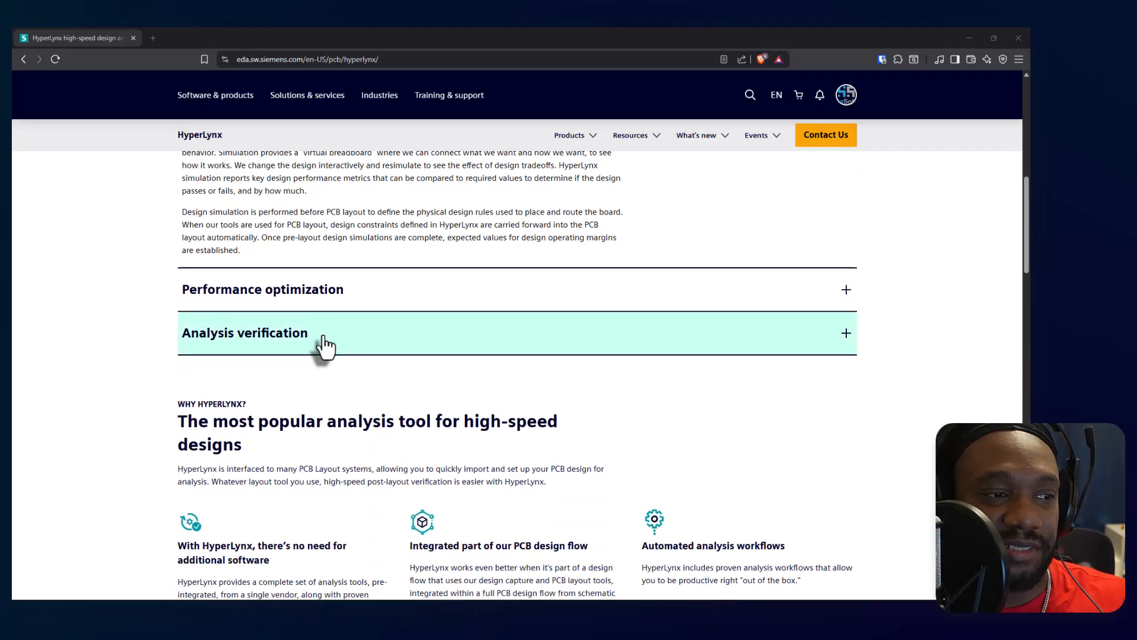
pyautogui.scroll(10, 305, 380)
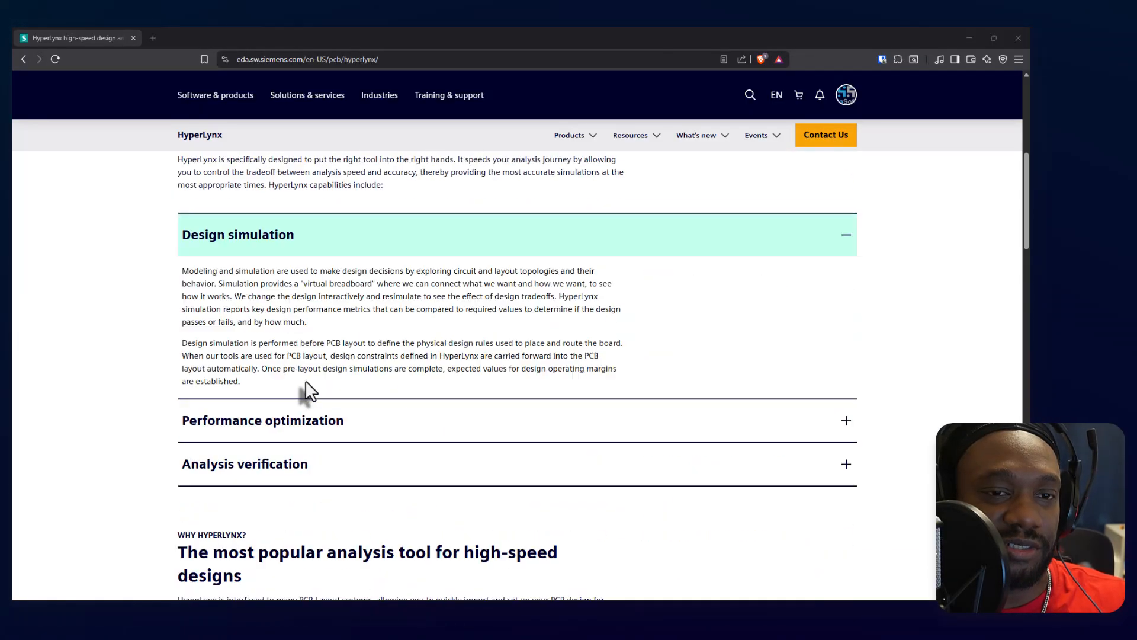
# Open the HyperLynx brochure page and read the topics listed under What you will learn.
pyautogui.click(240, 393)
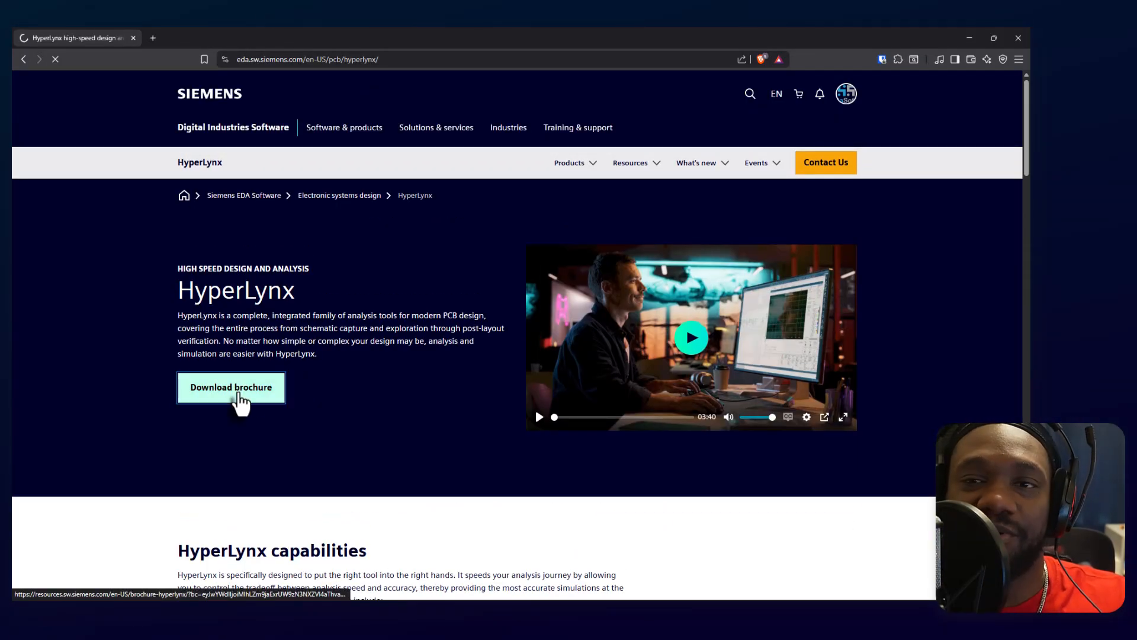
pyautogui.scroll(-6, 403, 373)
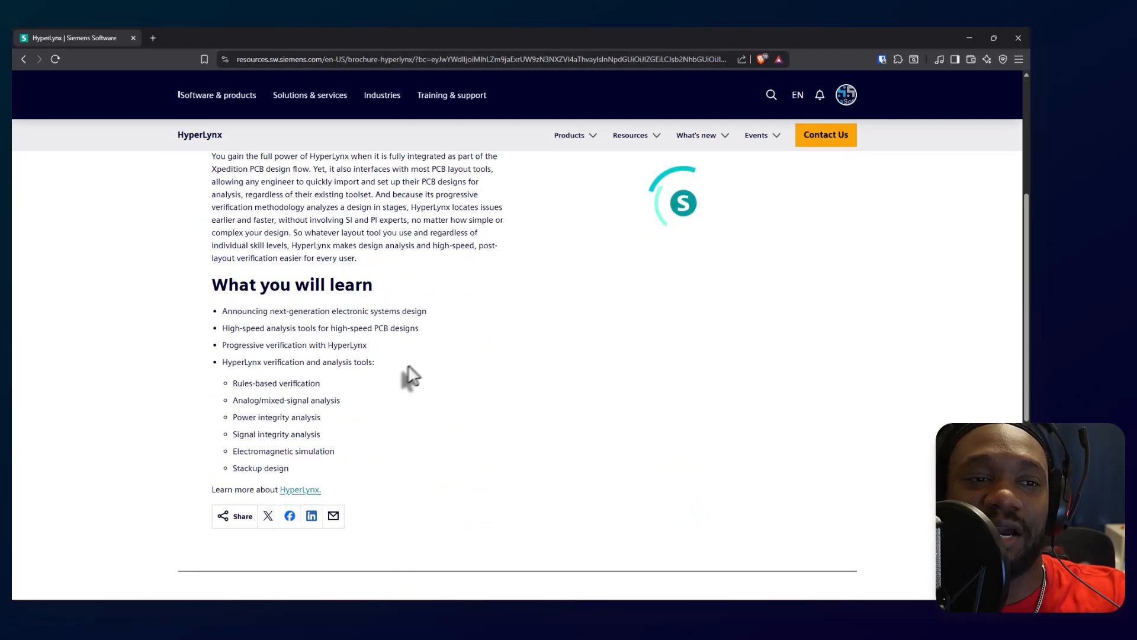
pyautogui.scroll(-3, 418, 371)
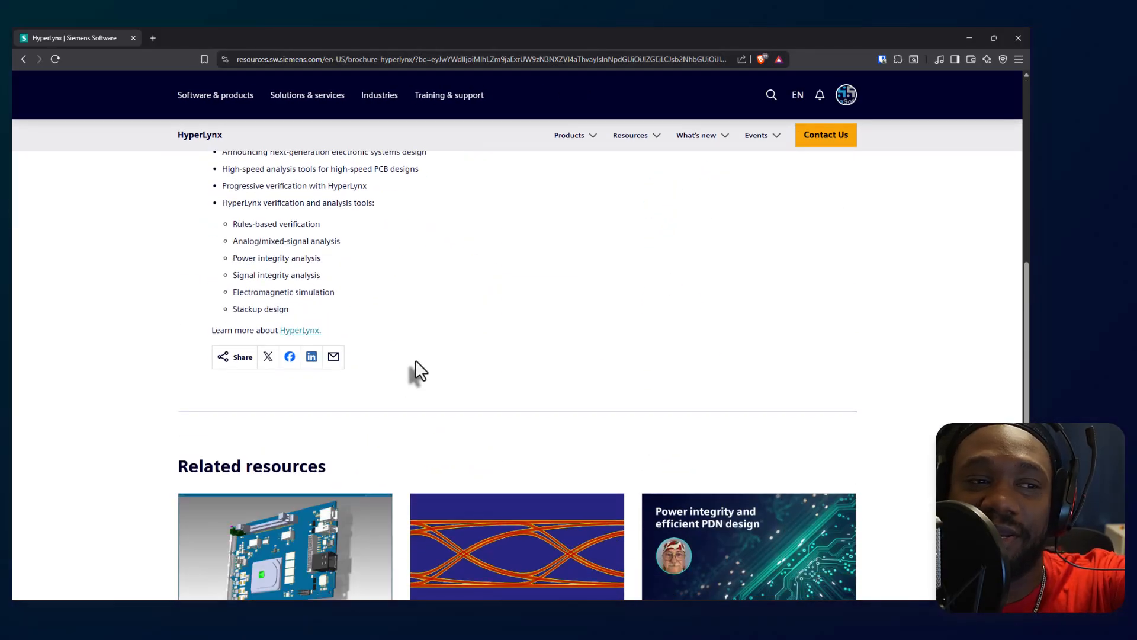
pyautogui.scroll(-5, 417, 368)
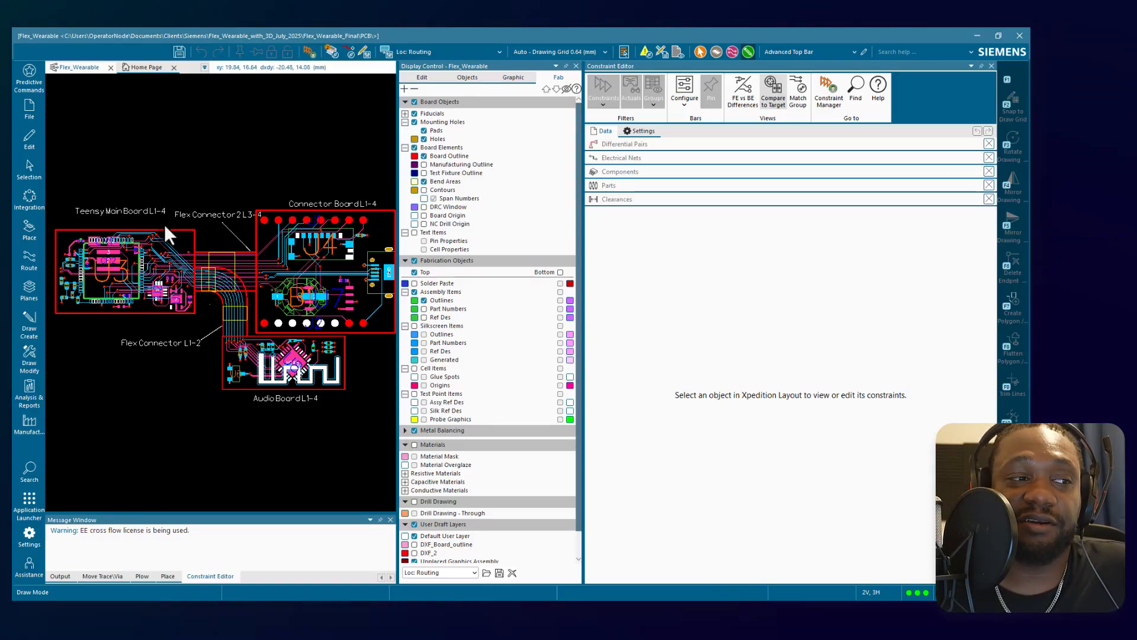
# Switch back to the Flex_Wearable layout in Xpedition and widen the board view by narrowing the Constraint Editor.
pyautogui.scroll(3, 165, 225)
pyautogui.scroll(-3, 165, 225)
pyautogui.moveTo(397, 188); pyautogui.dragTo(813, 217)
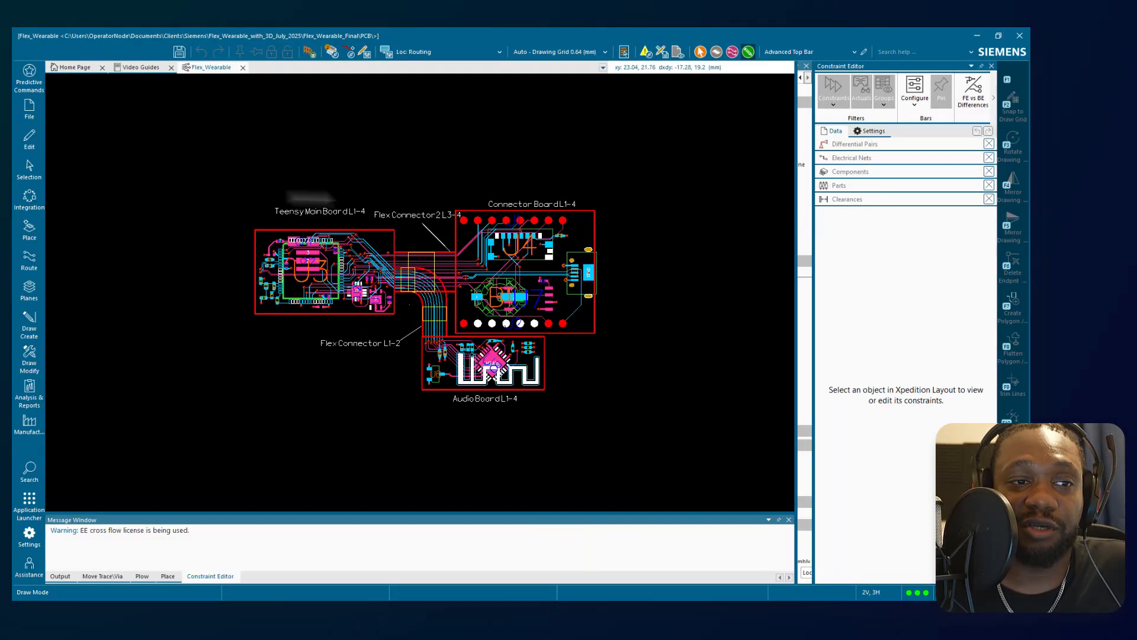
# Search the commands for 3d, open the board's 3D View, and examine the rigid boards and the curved flex connector traces from several angles.
pyautogui.click(24, 466)
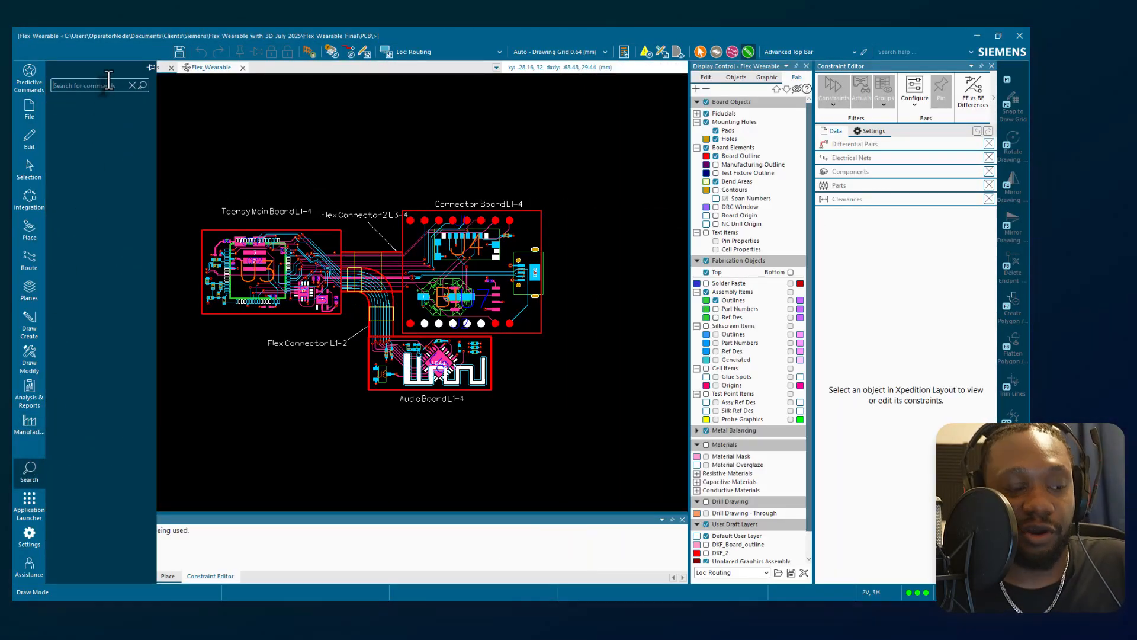
pyautogui.write('3d')
pyautogui.click(130, 169)
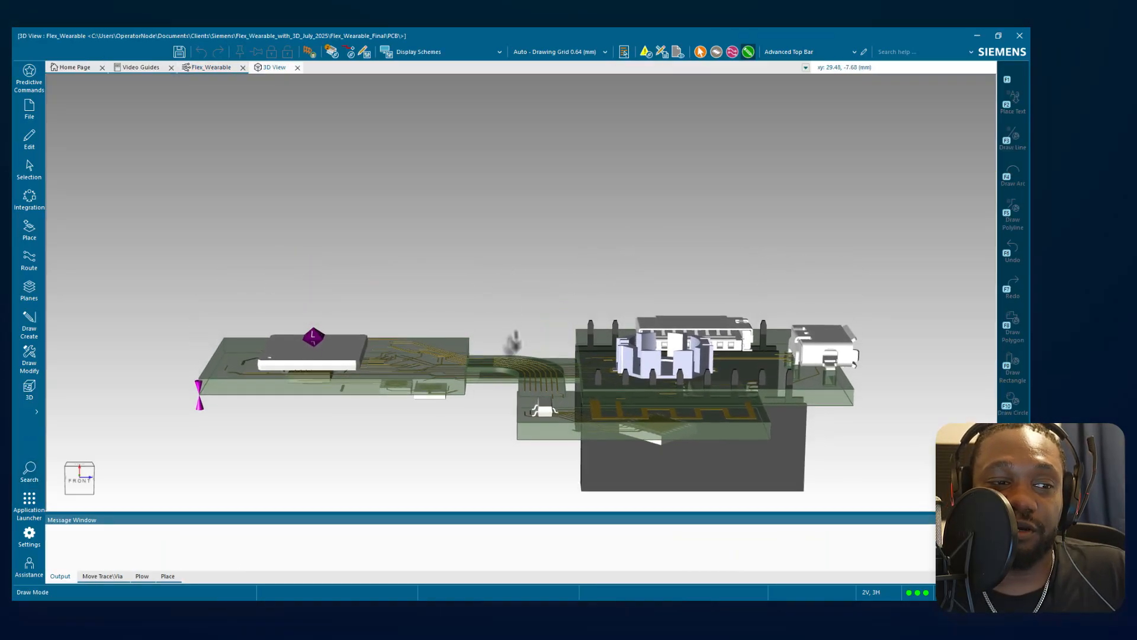
pyautogui.moveTo(497, 410); pyautogui.dragTo(493, 438, button='middle')
pyautogui.moveTo(537, 314); pyautogui.dragTo(526, 368, button='middle')
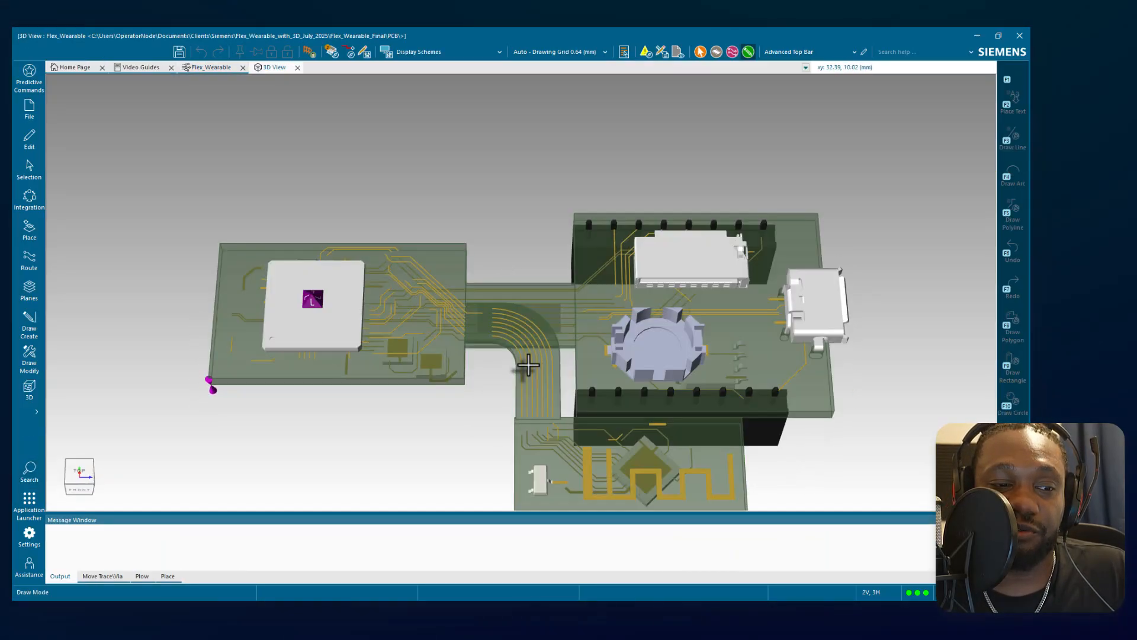
pyautogui.moveTo(554, 277)
pyautogui.mouseDown(button='middle')
pyautogui.moveTo(545, 362)
pyautogui.moveTo(521, 274)
pyautogui.moveTo(622, 297)
pyautogui.moveTo(673, 269)
pyautogui.moveTo(531, 269)
pyautogui.moveTo(535, 251)
pyautogui.moveTo(541, 282)
pyautogui.moveTo(541, 226)
pyautogui.moveTo(527, 301)
pyautogui.moveTo(534, 256)
pyautogui.mouseUp(button='middle')
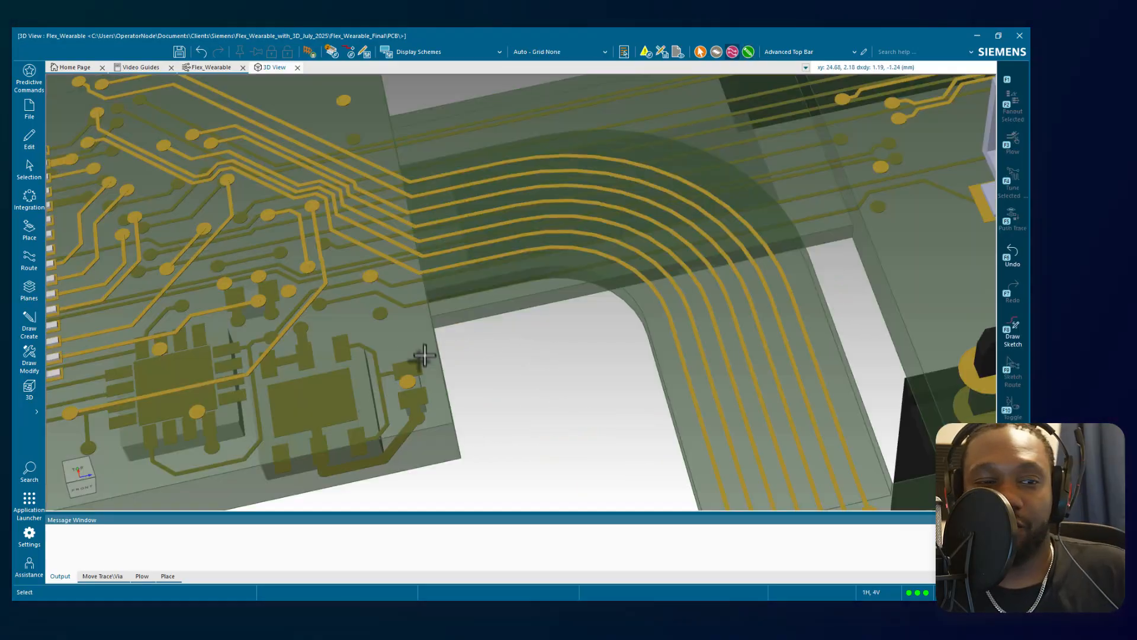
pyautogui.scroll(-5, 424, 357)
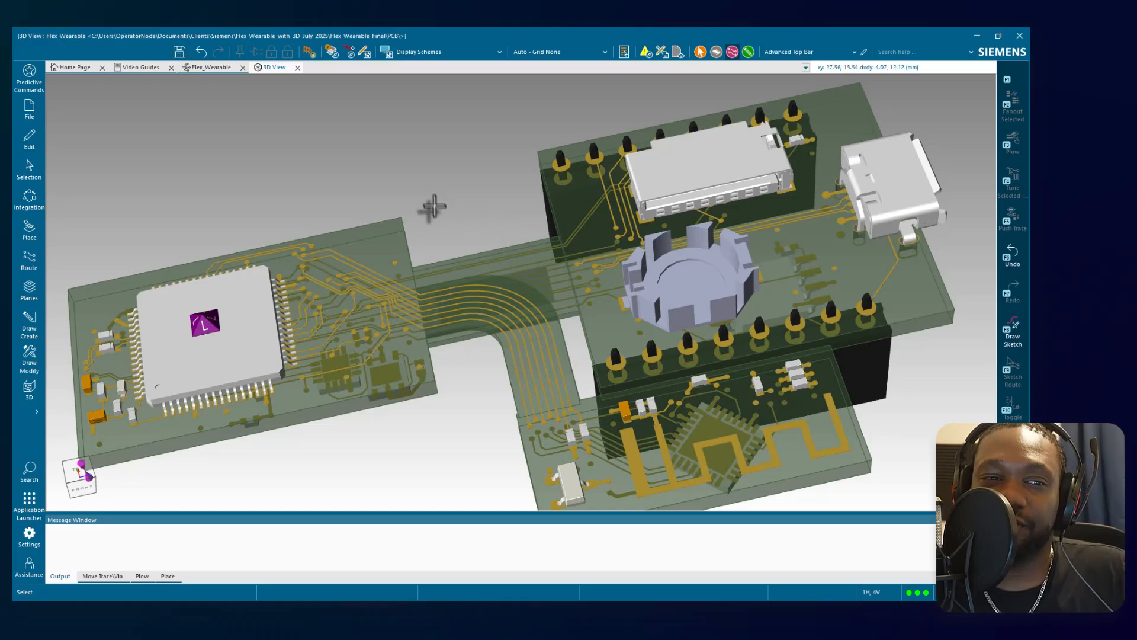
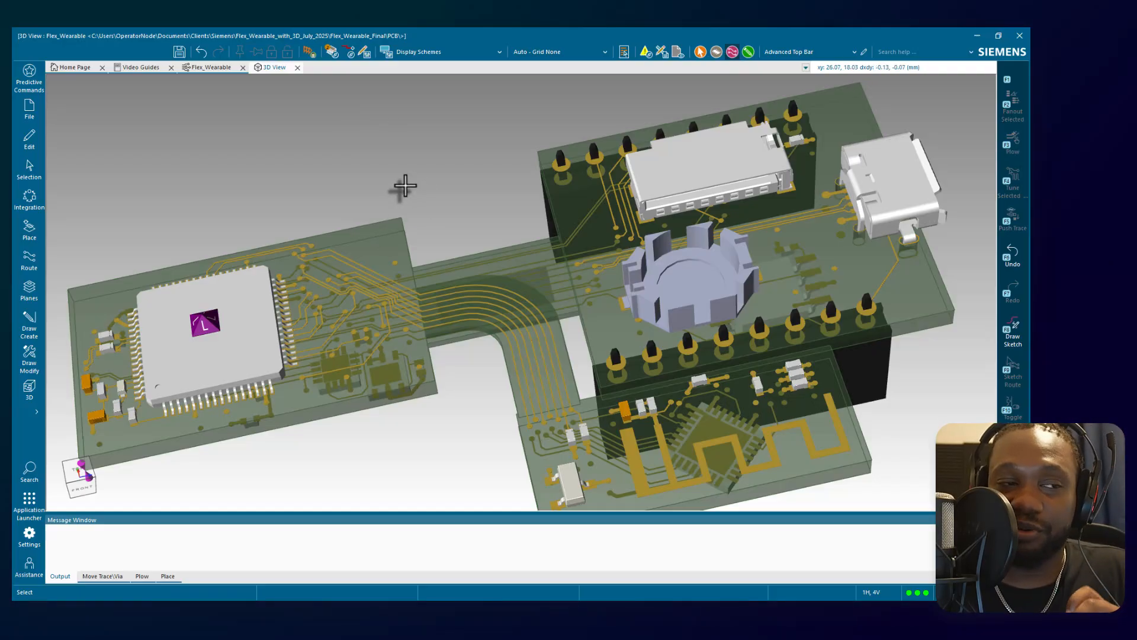
# Examine the main board chip, curved flex traces, battery holder and connectors closely in the 3D model.
pyautogui.click(331, 296)
pyautogui.scroll(3, 331, 295)
pyautogui.scroll(-2, 331, 296)
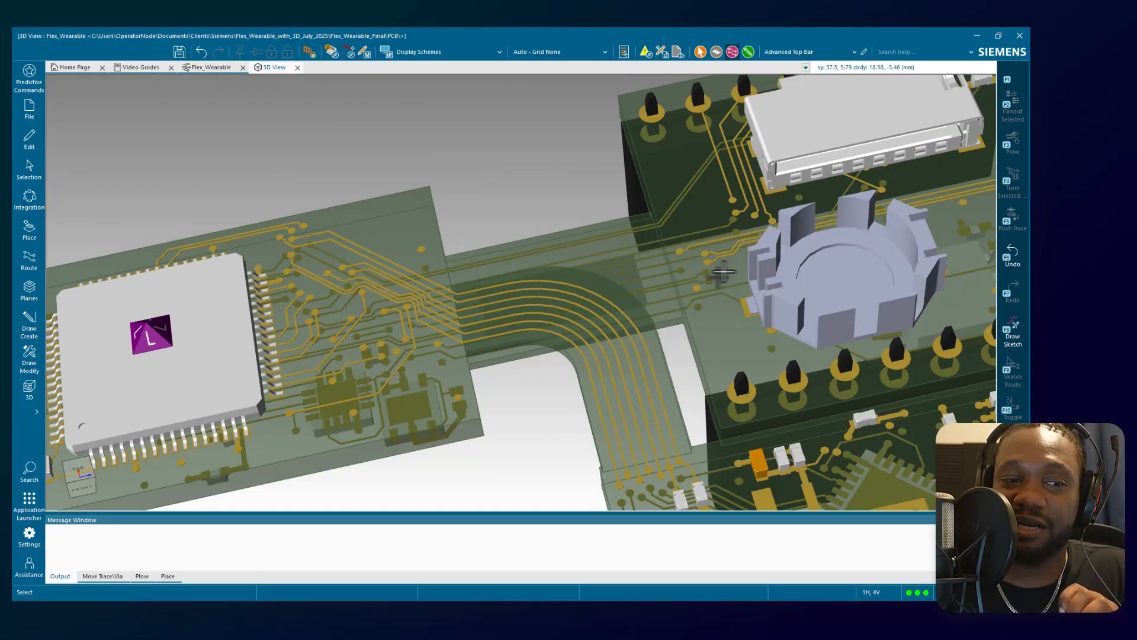
pyautogui.scroll(5, 777, 262)
pyautogui.scroll(-4, 777, 263)
pyautogui.moveTo(843, 241); pyautogui.dragTo(756, 258, button='middle')
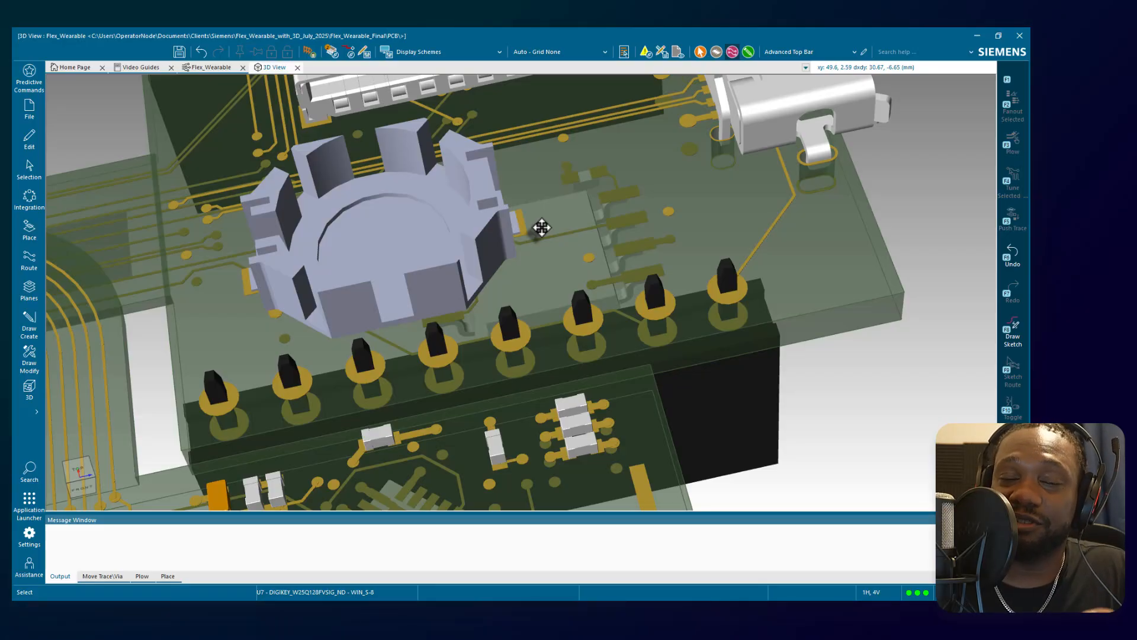
pyautogui.scroll(-3, 542, 228)
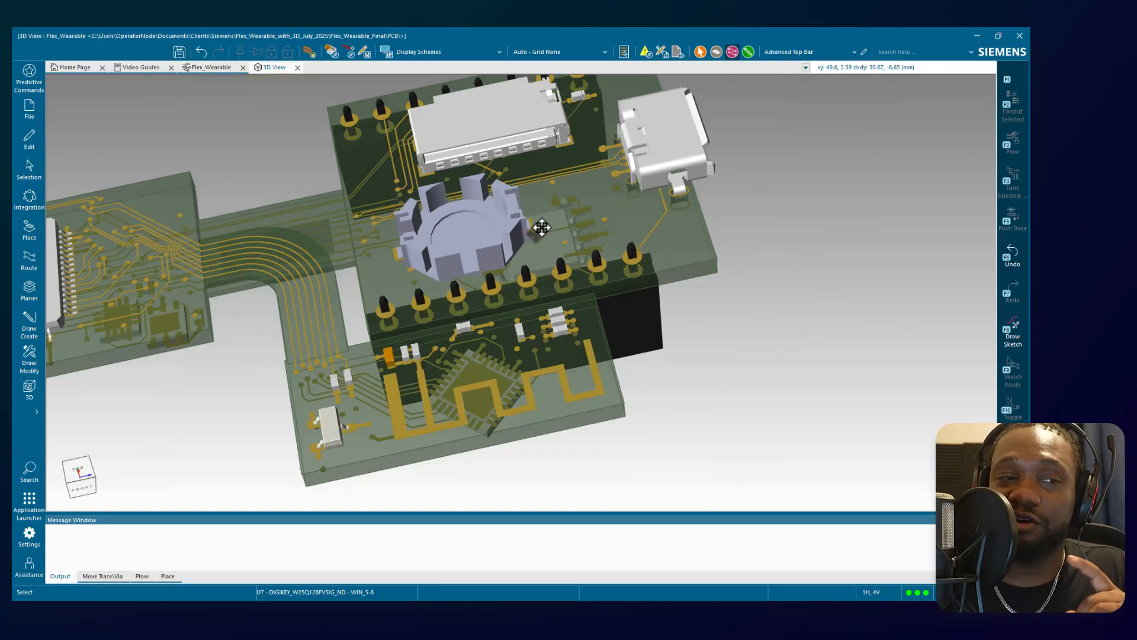
pyautogui.moveTo(297, 137); pyautogui.dragTo(360, 171, button='middle')
pyautogui.scroll(3, 270, 225)
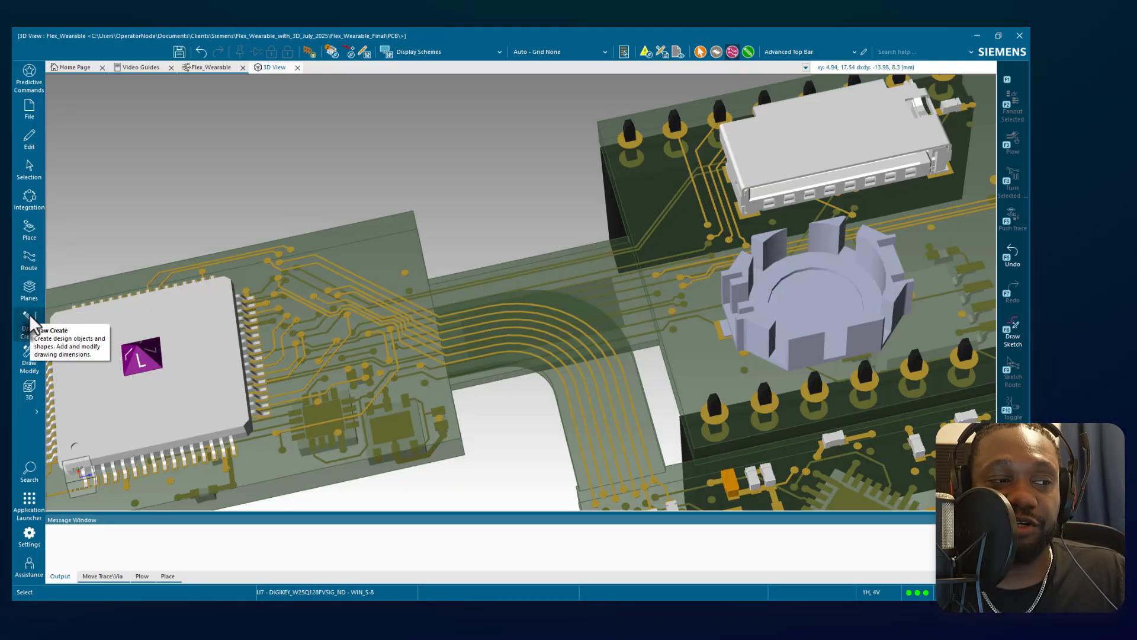
# Open the MCAD Collaborator, review its scheme, files and communication settings, and close it without saving the scheme changes.
pyautogui.click(39, 386)
pyautogui.click(130, 173)
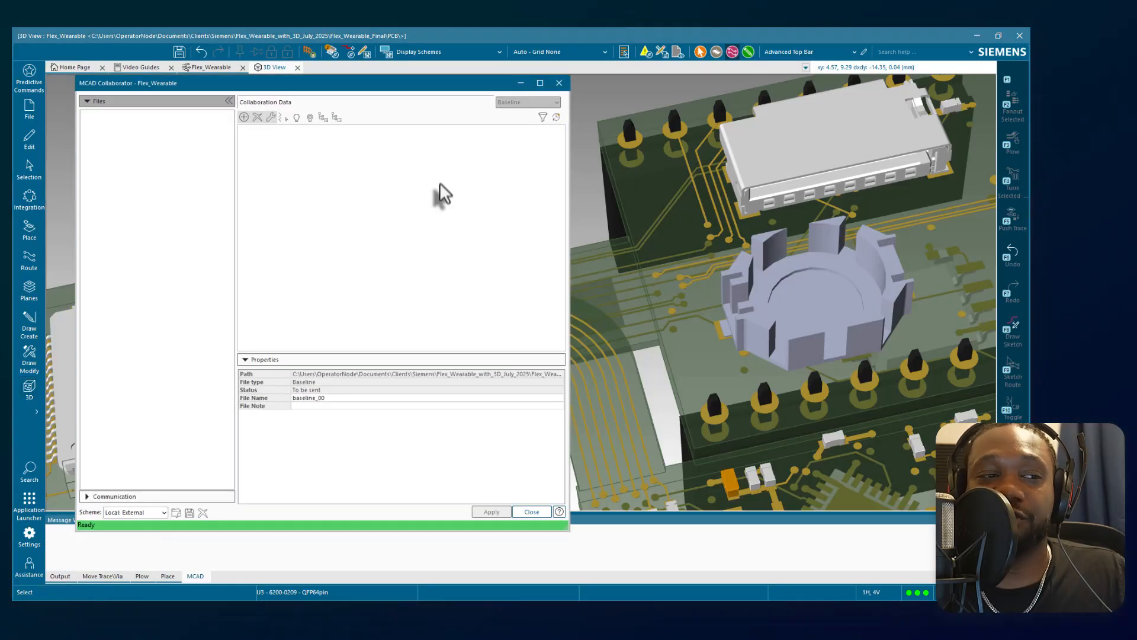
pyautogui.click(162, 510)
pyautogui.click(160, 509)
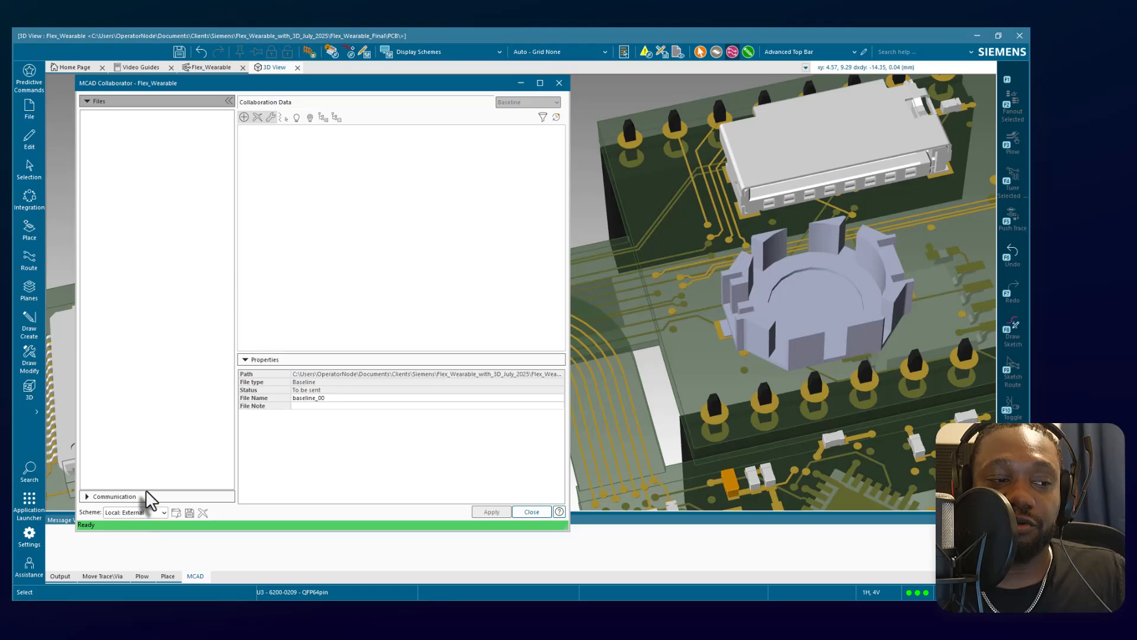
pyautogui.click(112, 496)
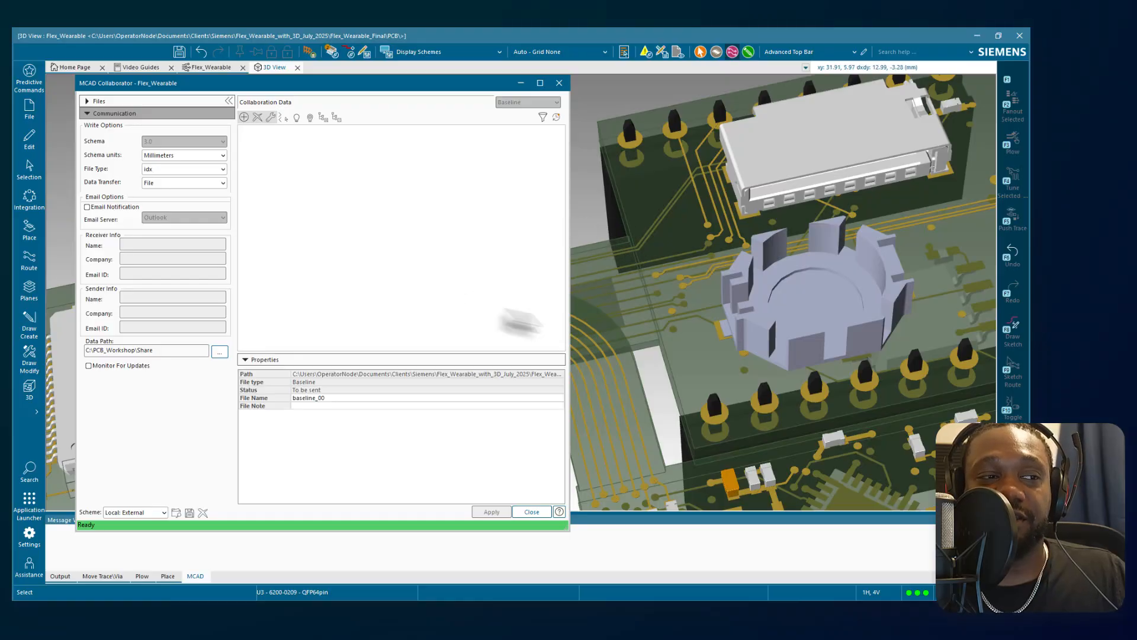
pyautogui.click(150, 101)
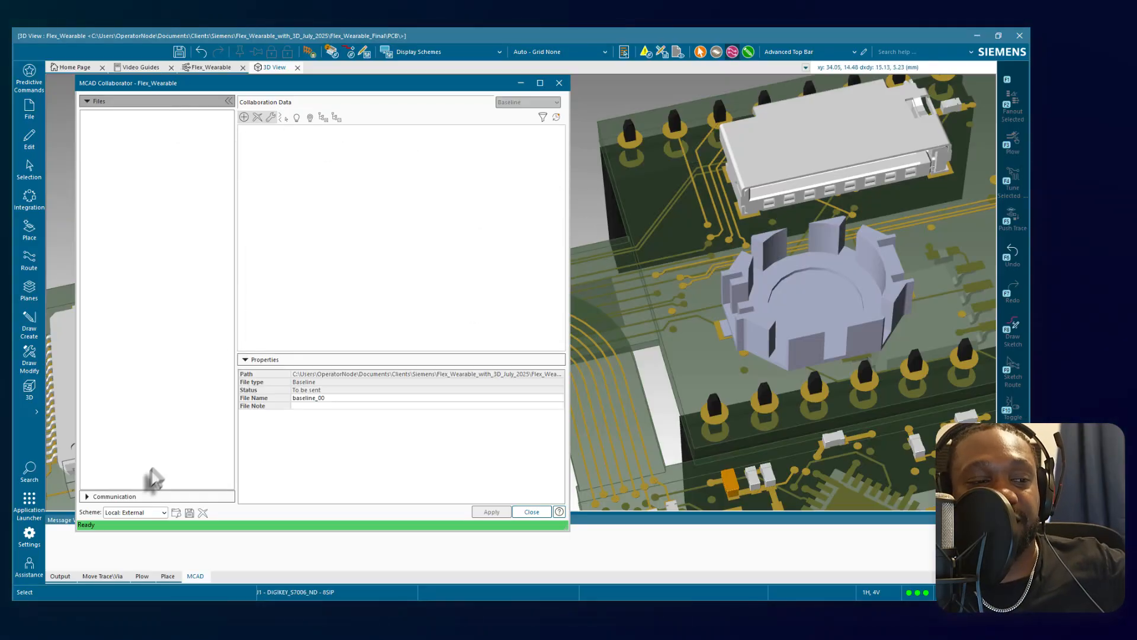
pyautogui.click(121, 498)
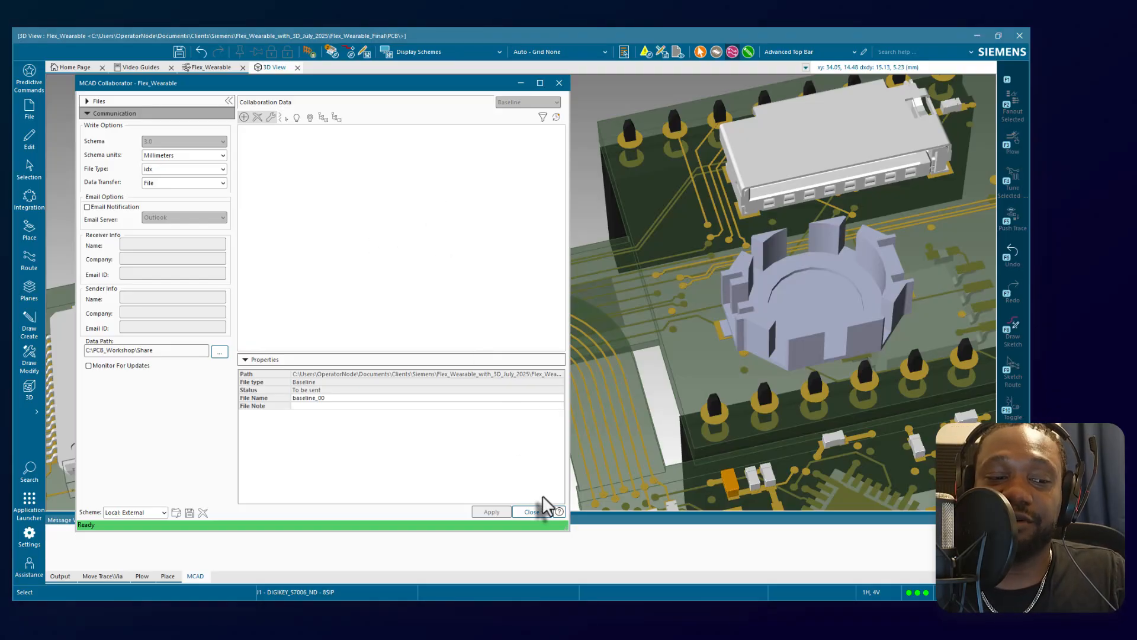
pyautogui.click(537, 512)
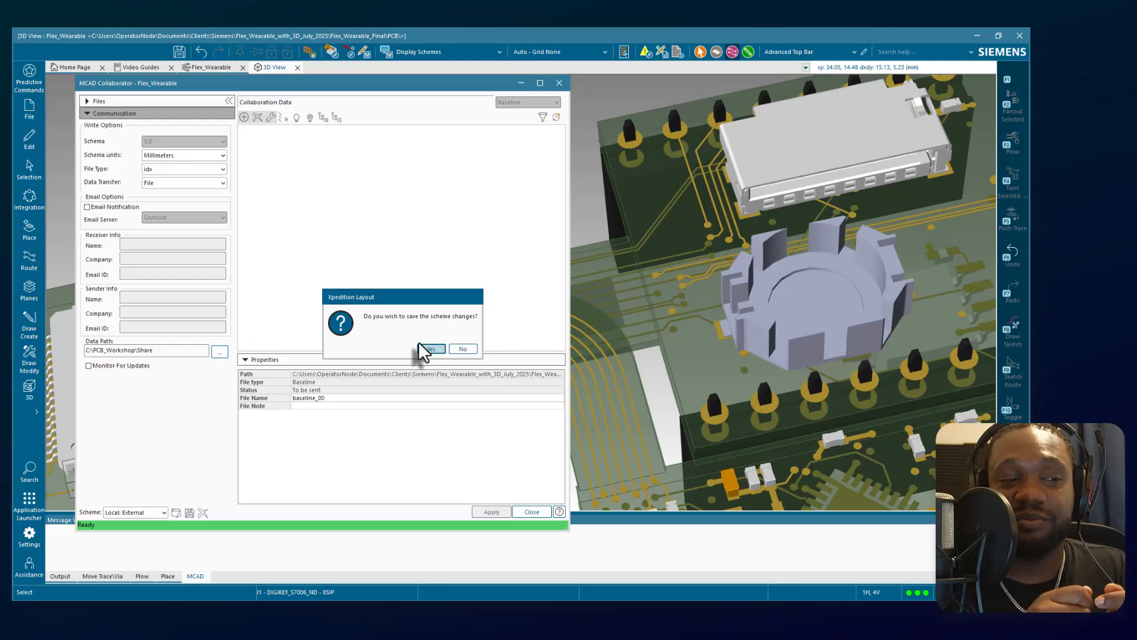
pyautogui.click(461, 348)
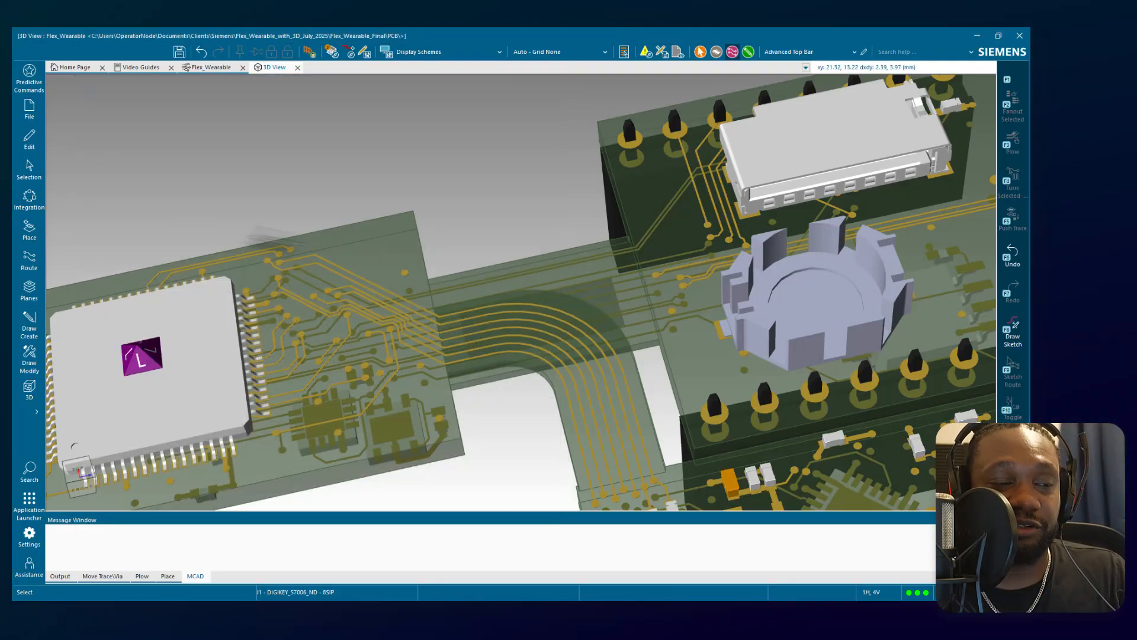
# Close the 3D View to return to the board layout and open the Component Explorer.
pyautogui.click(298, 67)
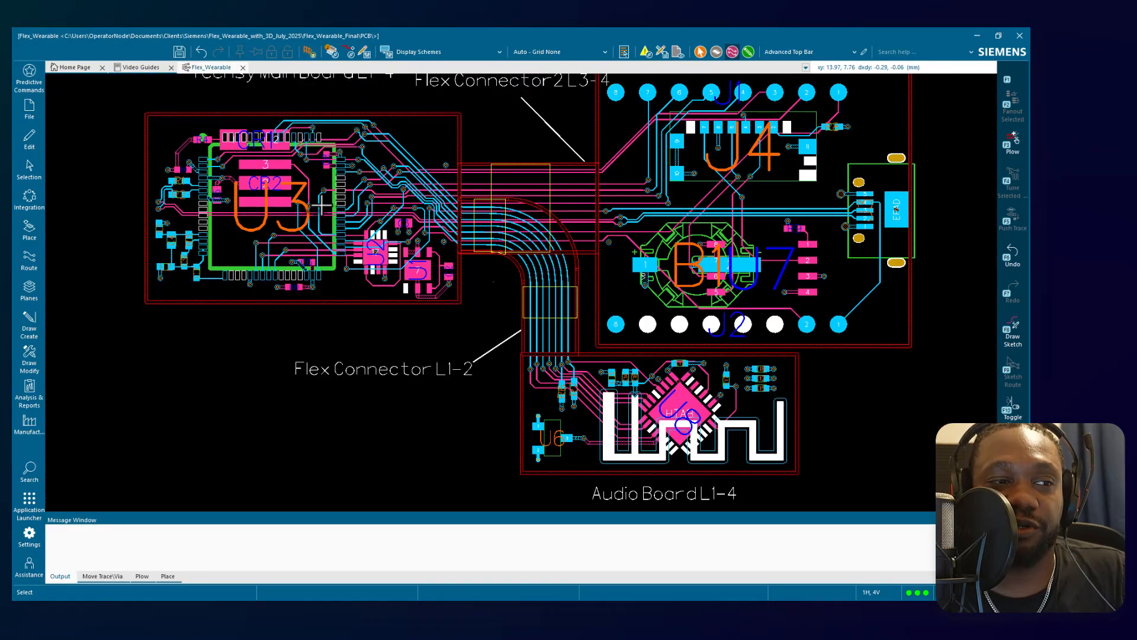
pyautogui.moveTo(322, 205)
pyautogui.mouseDown(button='middle')
pyautogui.moveTo(407, 184)
pyautogui.moveTo(415, 171)
pyautogui.moveTo(444, 176)
pyautogui.mouseUp(button='middle')
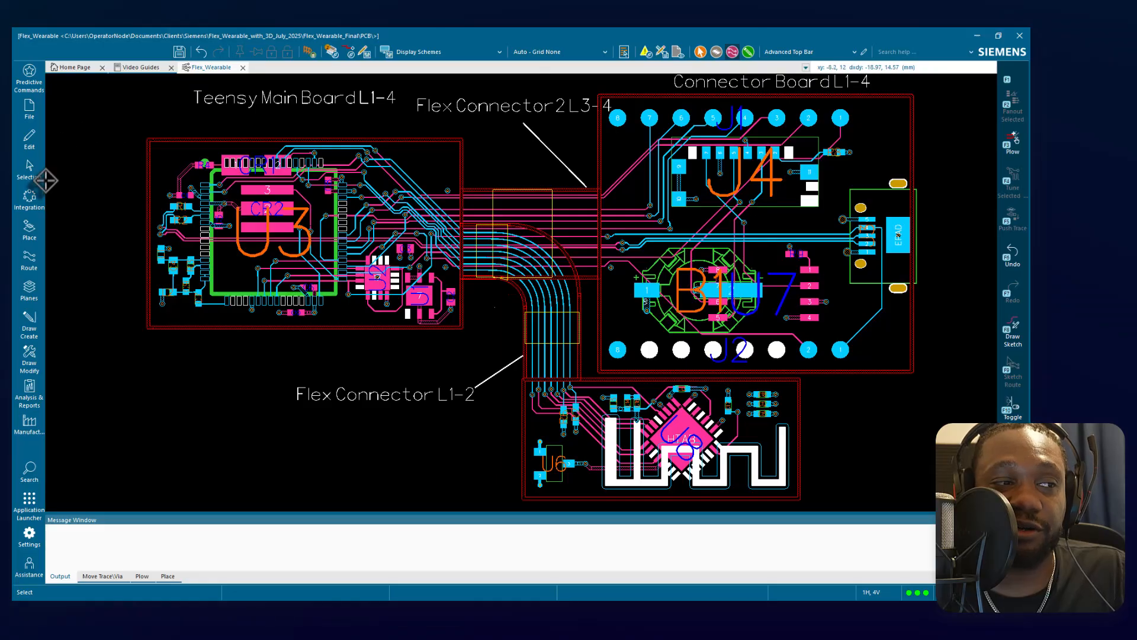
pyautogui.click(29, 230)
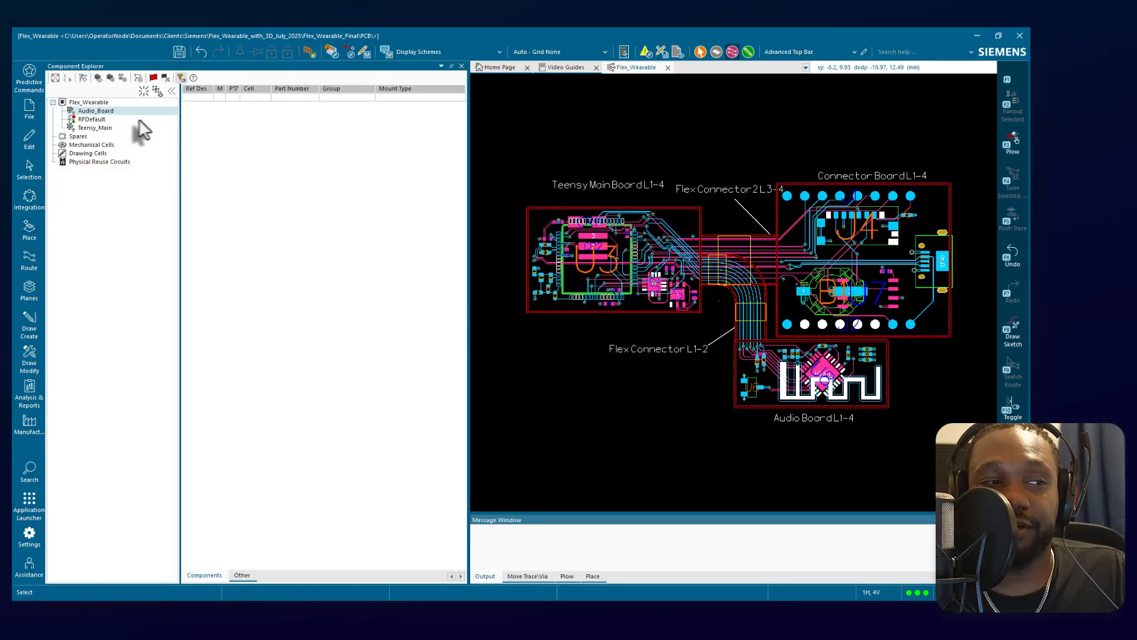
# List the Teensy_Main components and place U2 on the Teensy Main Board, beside the lower-right corner of U3.
pyautogui.click(94, 127)
pyautogui.moveTo(195, 114); pyautogui.dragTo(577, 404)
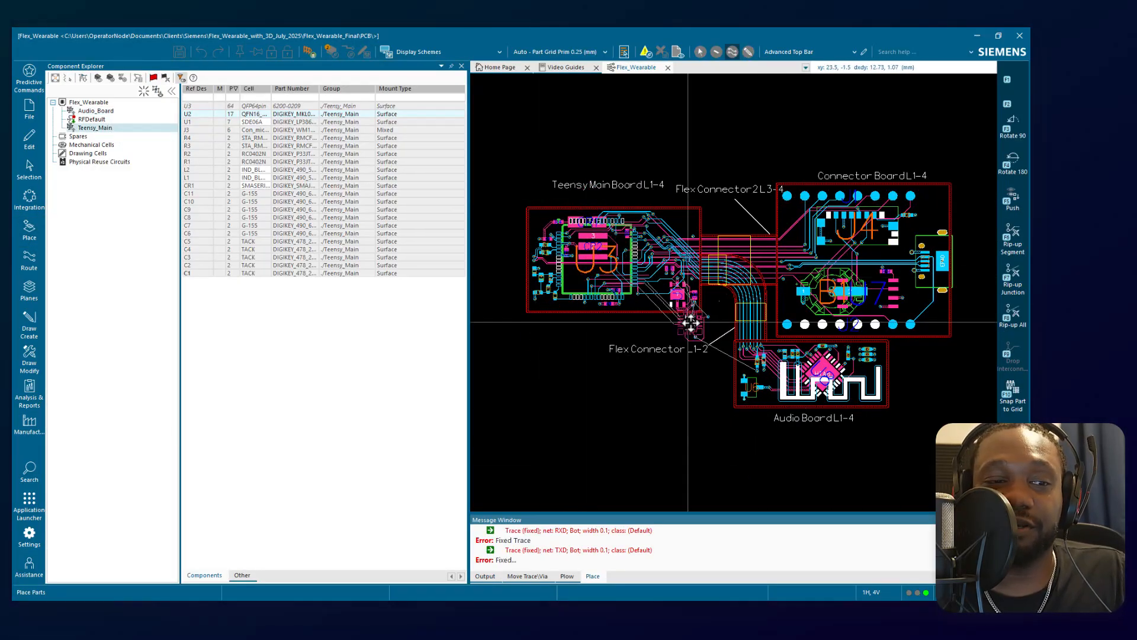
pyautogui.scroll(3, 691, 323)
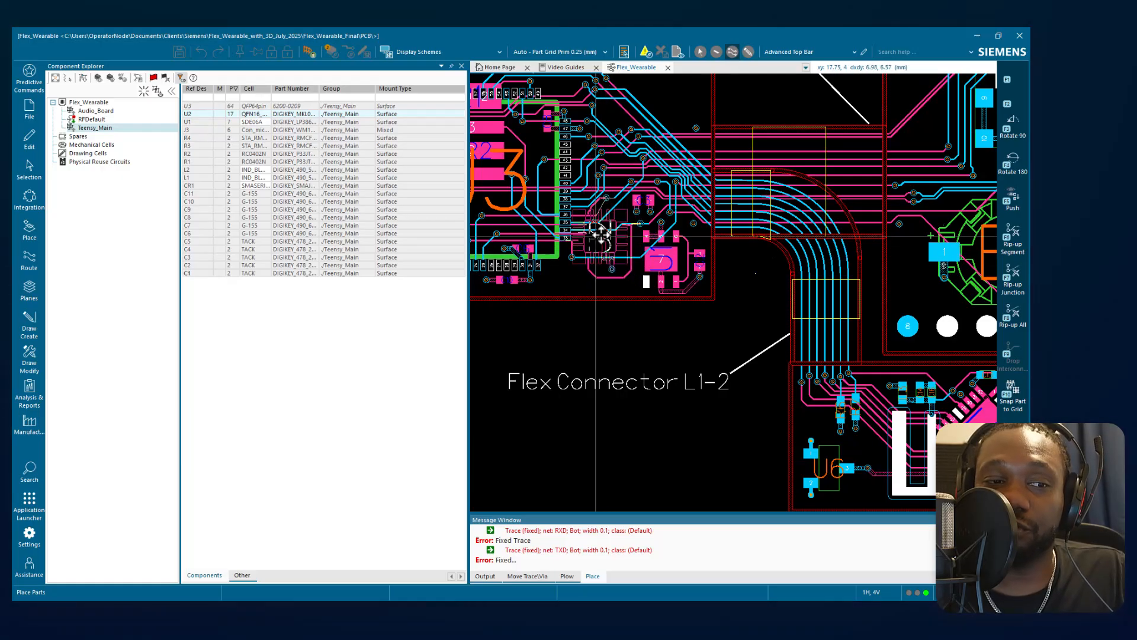
pyautogui.click(607, 237)
pyautogui.scroll(-2, 661, 412)
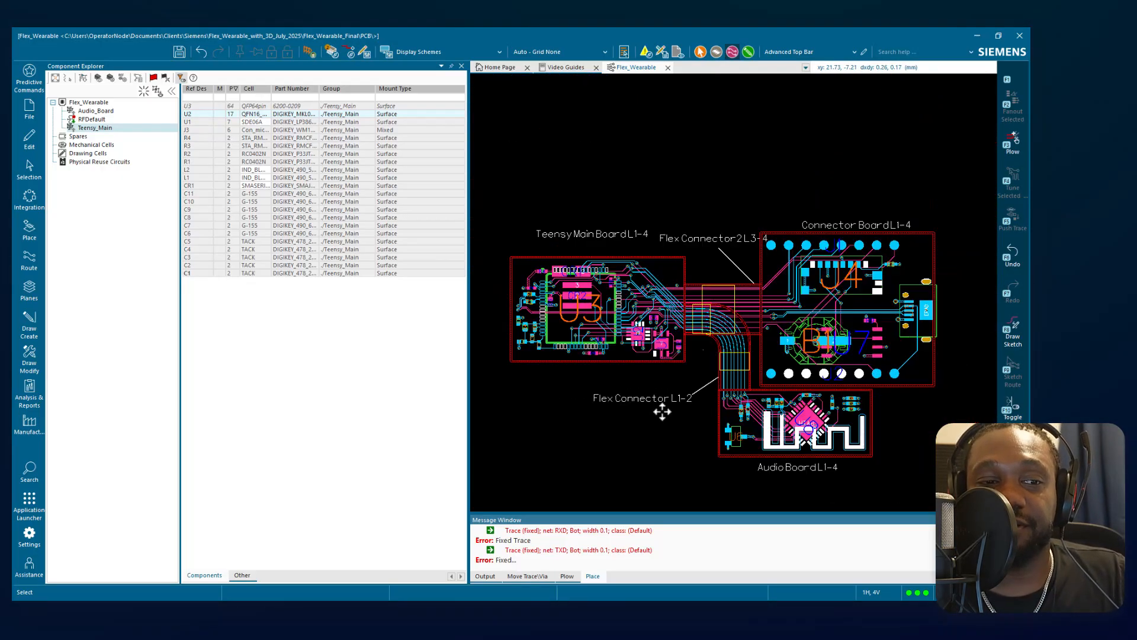
# Inspect the routing around the flex connectors and Connector Board, and review the Drawing Cells, RFDefault and Teensy_Main component lists.
pyautogui.scroll(2, 800, 403)
pyautogui.scroll(-1, 800, 402)
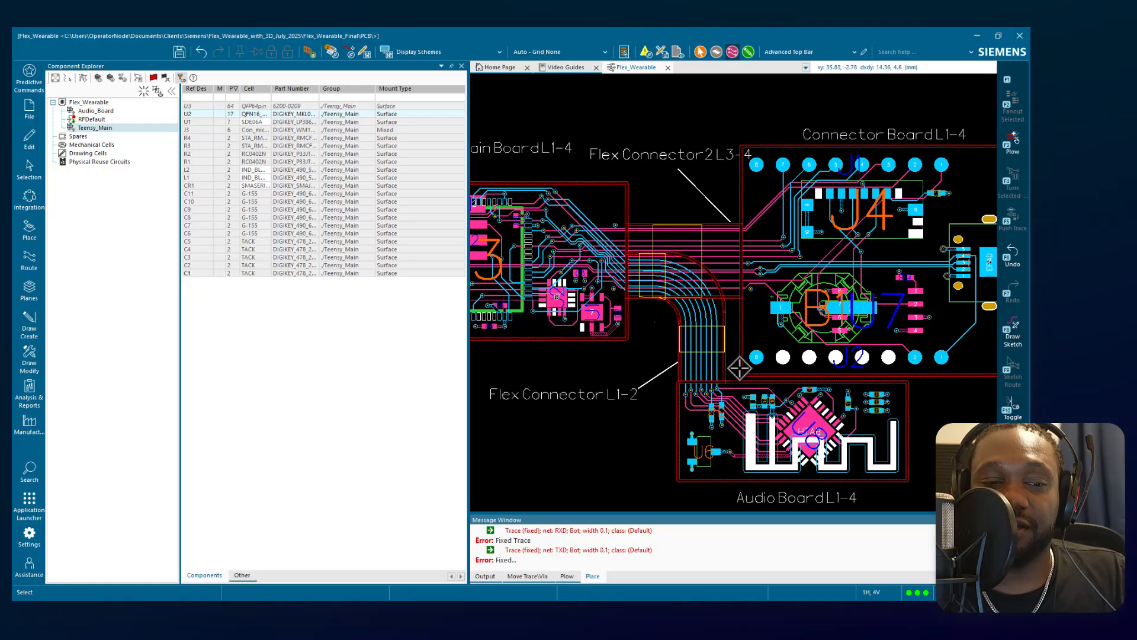
pyautogui.scroll(1, 711, 358)
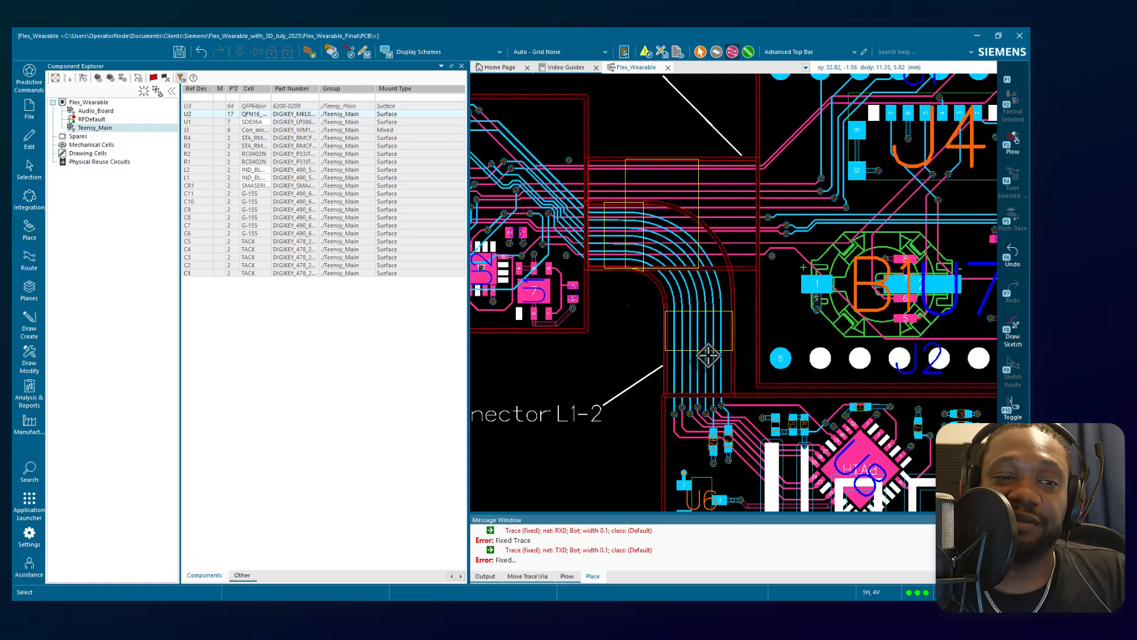
pyautogui.moveTo(750, 316)
pyautogui.mouseDown(button='middle')
pyautogui.moveTo(799, 285)
pyautogui.moveTo(727, 299)
pyautogui.mouseUp(button='middle')
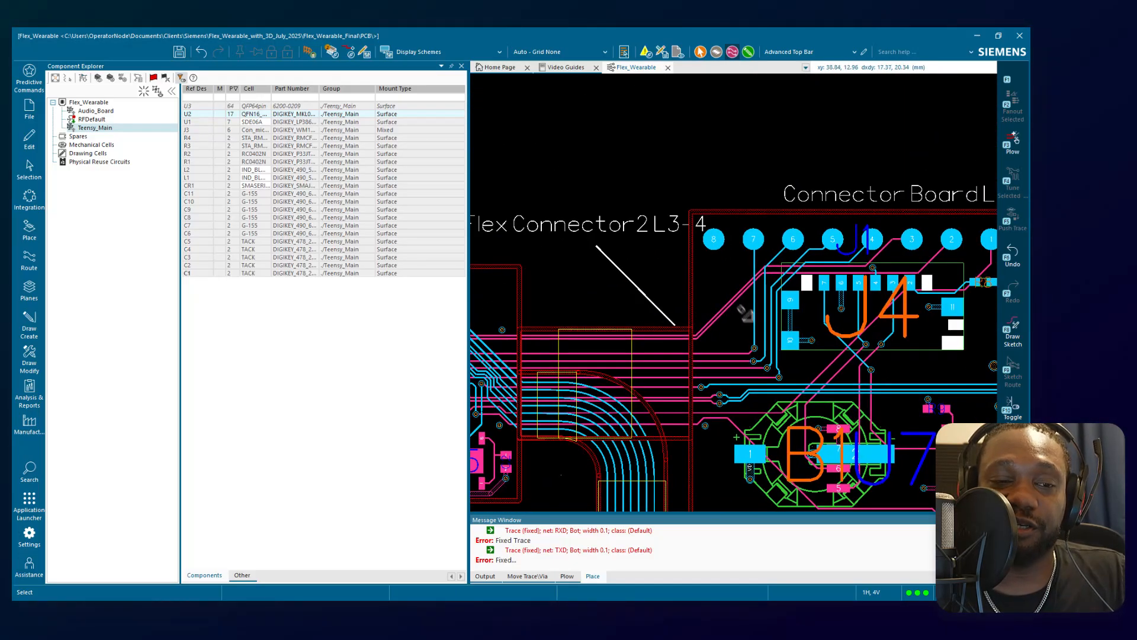
pyautogui.middleClick(779, 370)
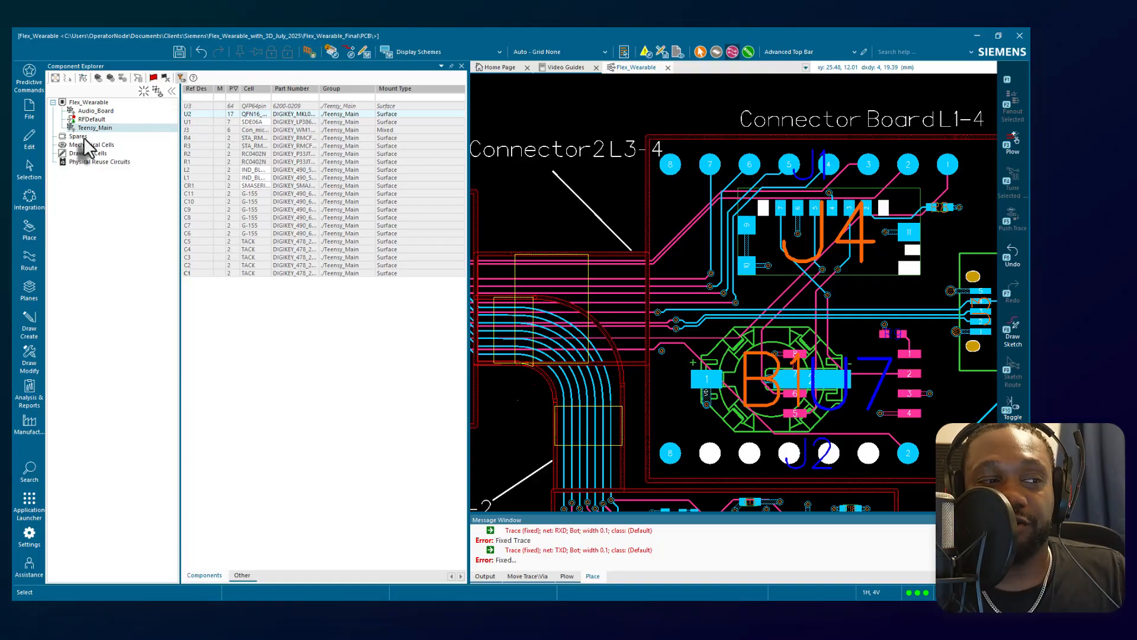
pyautogui.click(87, 153)
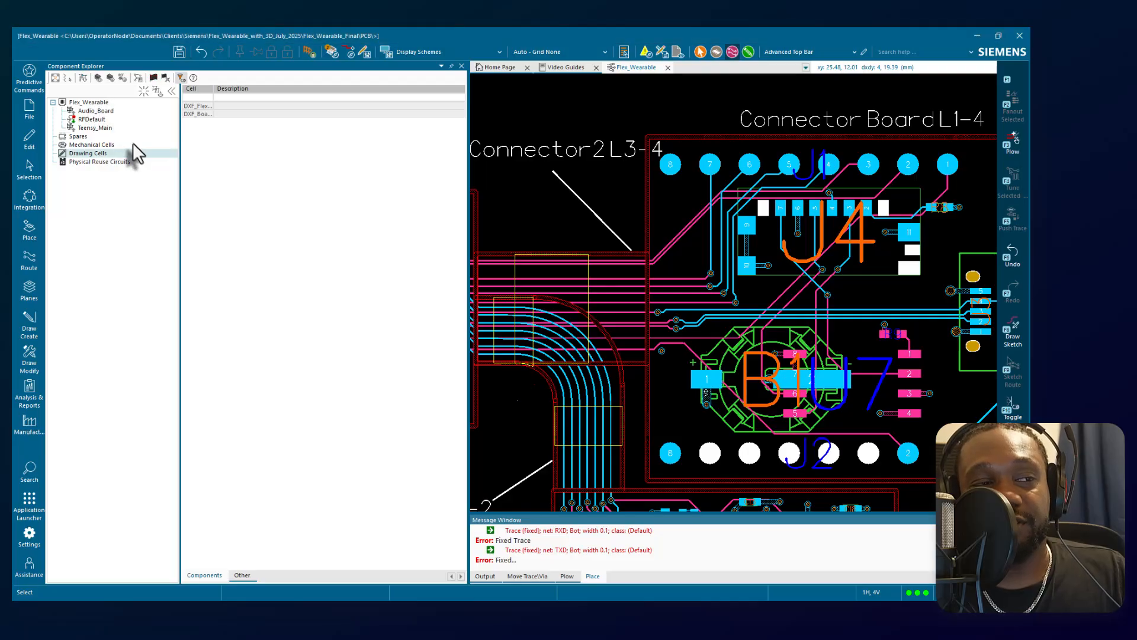
pyautogui.click(98, 119)
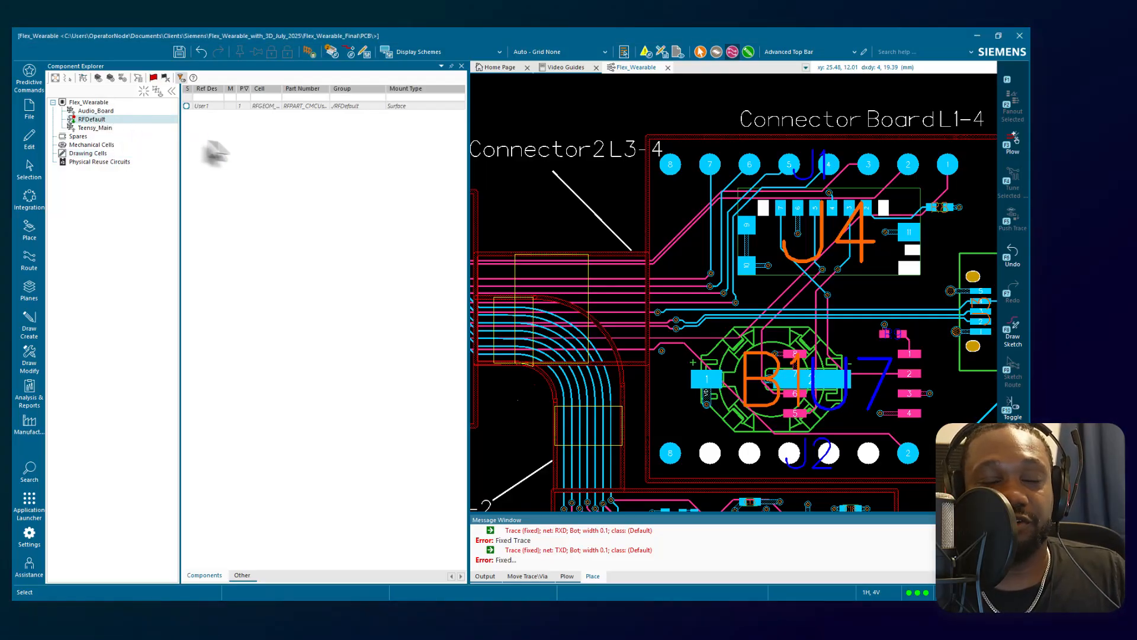
pyautogui.click(73, 127)
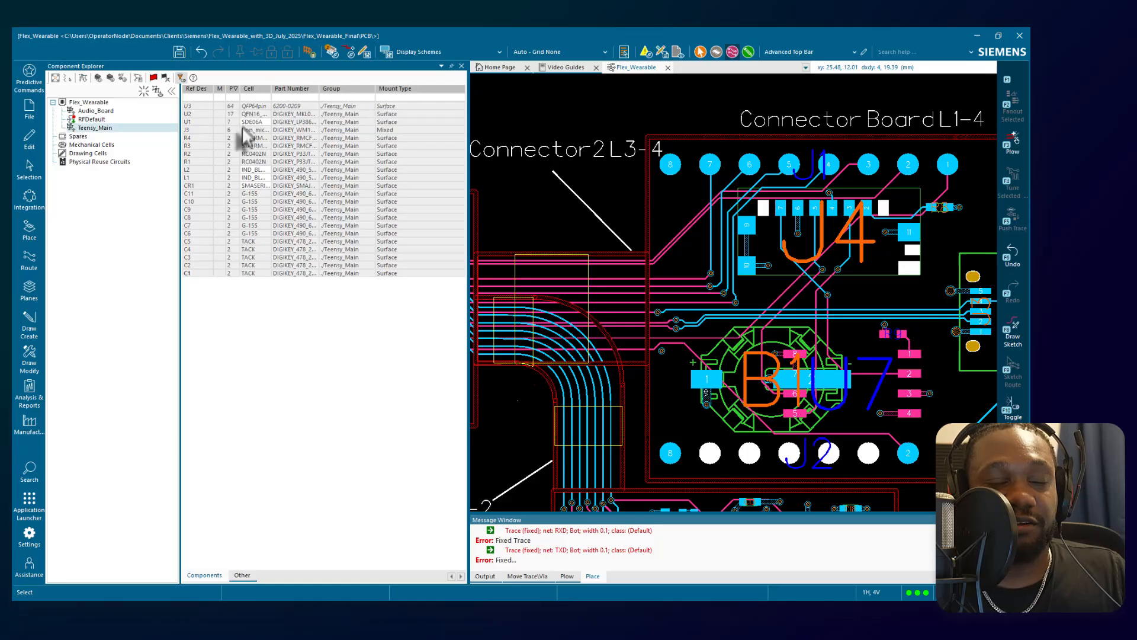
pyautogui.click(85, 139)
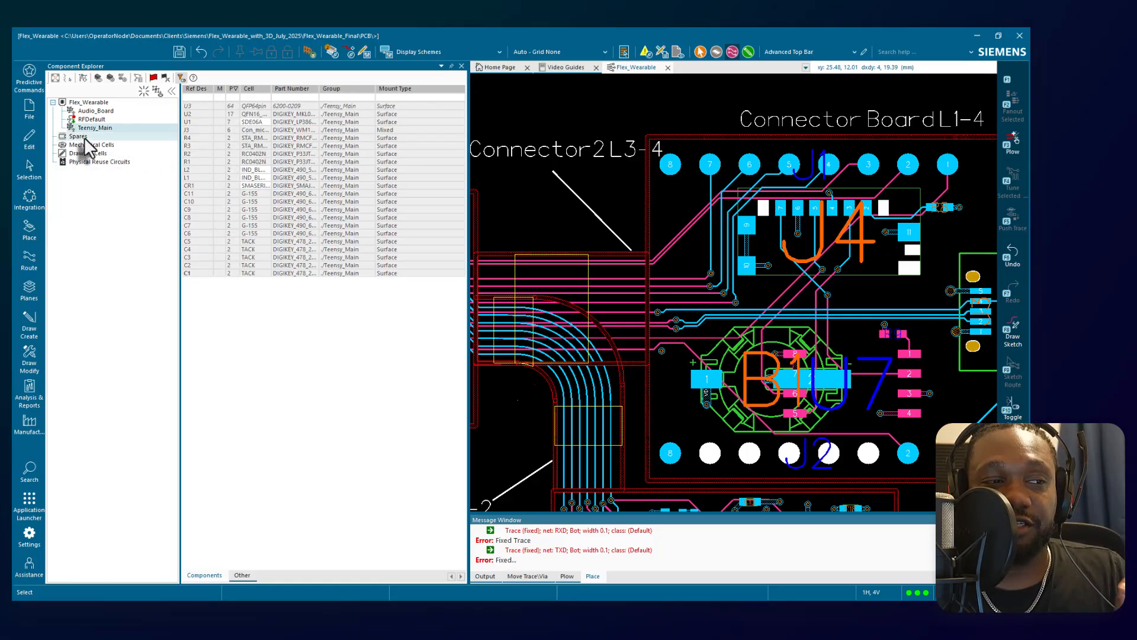
pyautogui.click(96, 128)
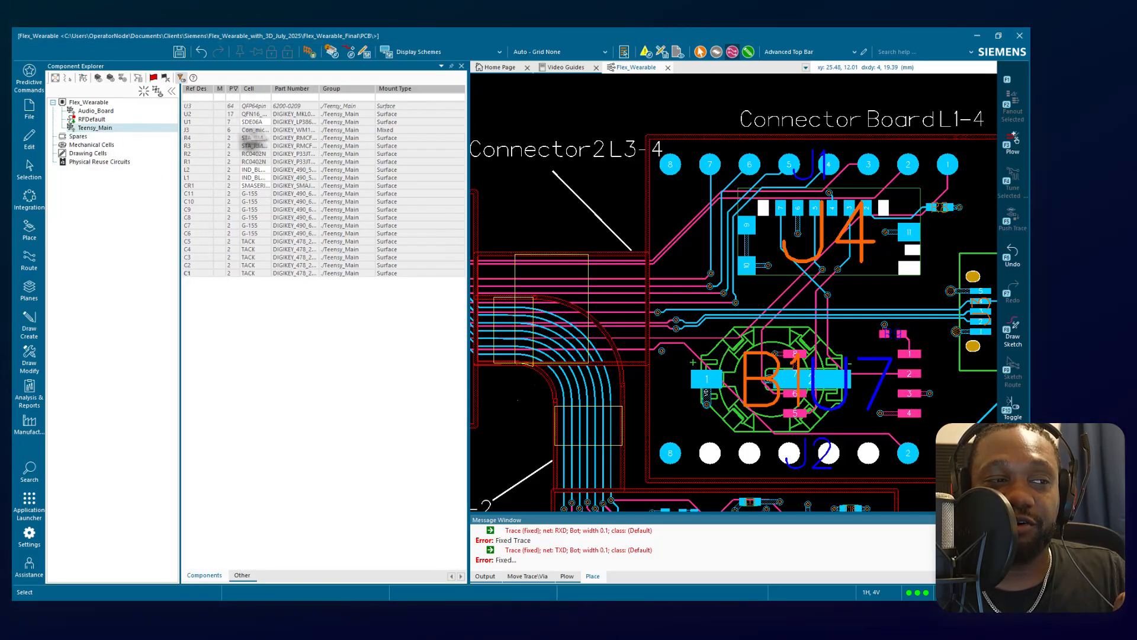
# Nest the Teensy_Main group under Audio_Board and list all components of the Flex_Wearable root.
pyautogui.click(105, 112)
pyautogui.click(88, 127)
pyautogui.moveTo(92, 129); pyautogui.dragTo(100, 110)
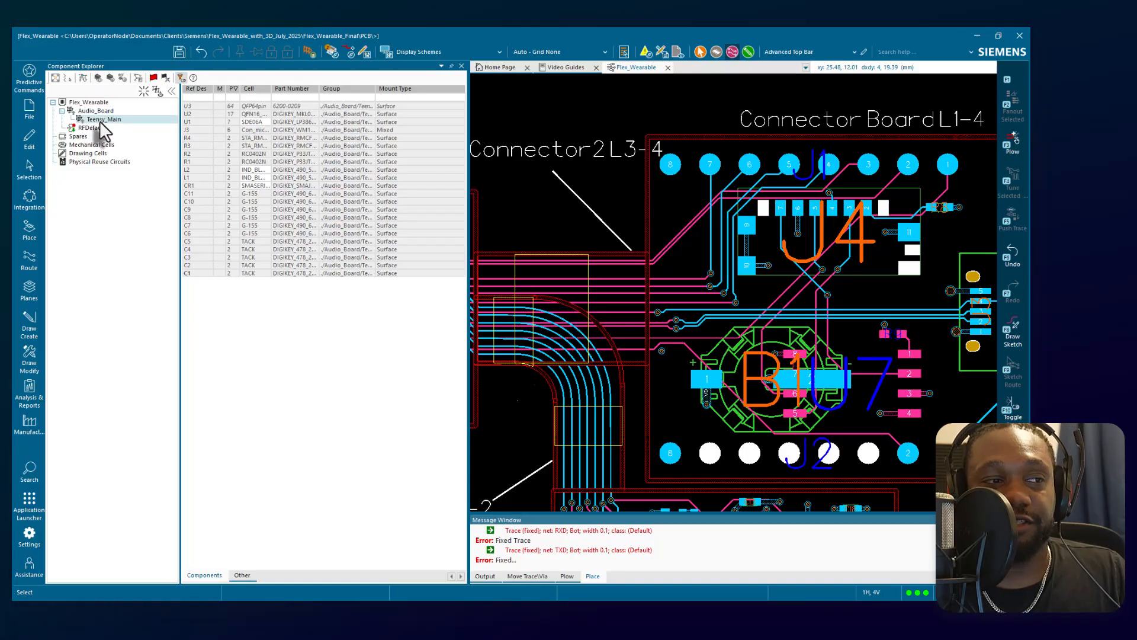
pyautogui.moveTo(100, 121)
pyautogui.mouseDown()
pyautogui.moveTo(80, 126)
pyautogui.moveTo(93, 115)
pyautogui.mouseUp()
pyautogui.click(95, 109)
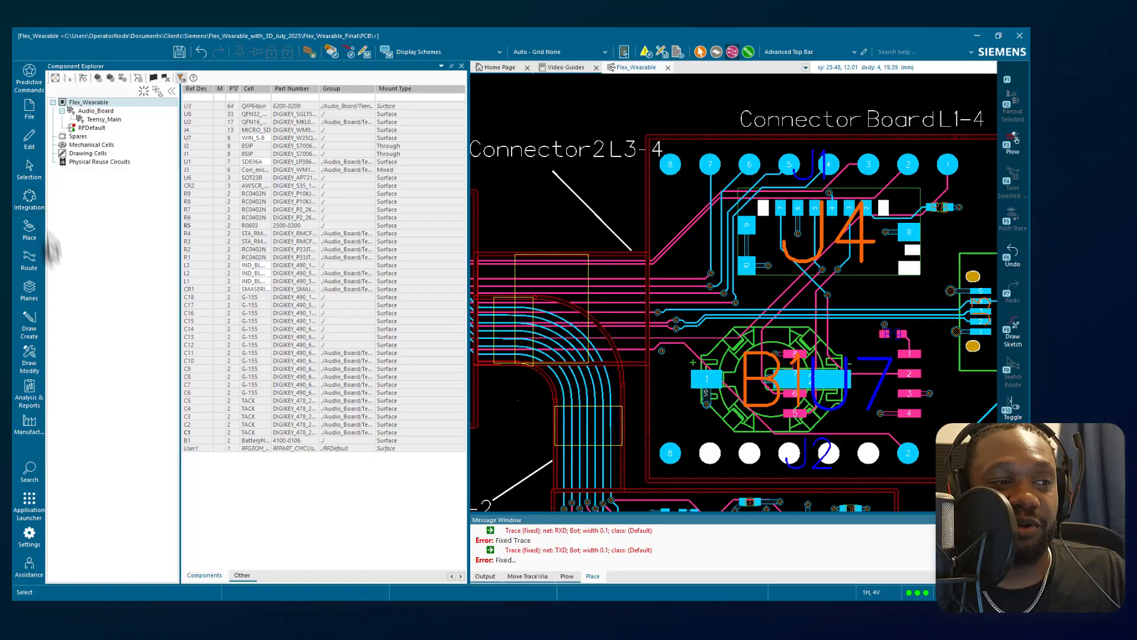
# Review the available placement commands and the routing commands for fanout, route modification, tuning and swapping.
pyautogui.click(30, 230)
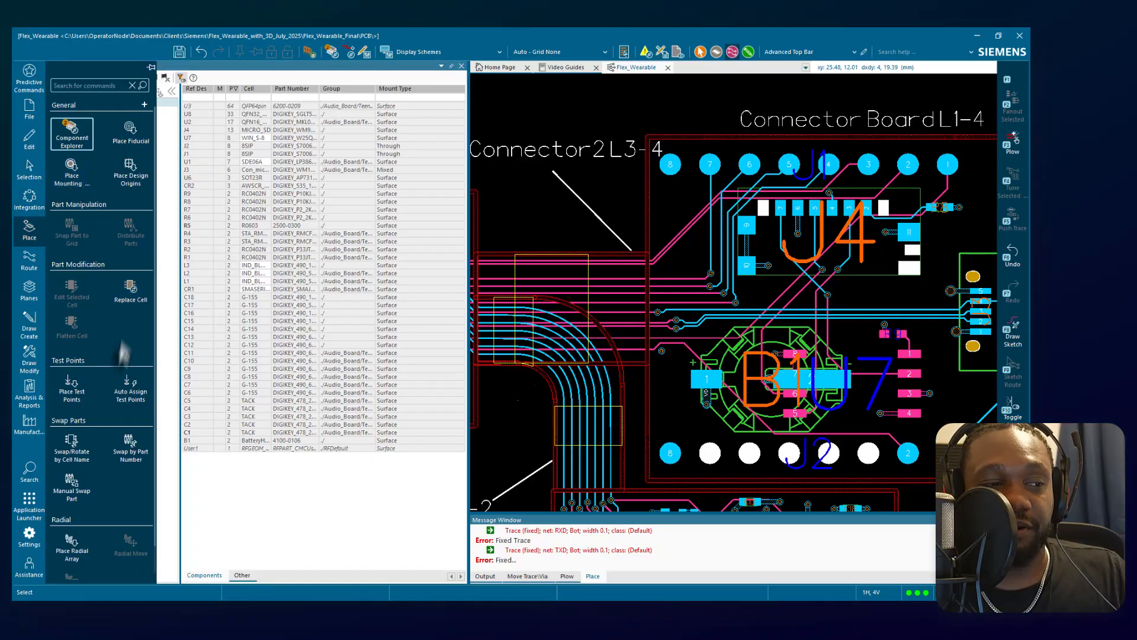
pyautogui.scroll(-1, 114, 293)
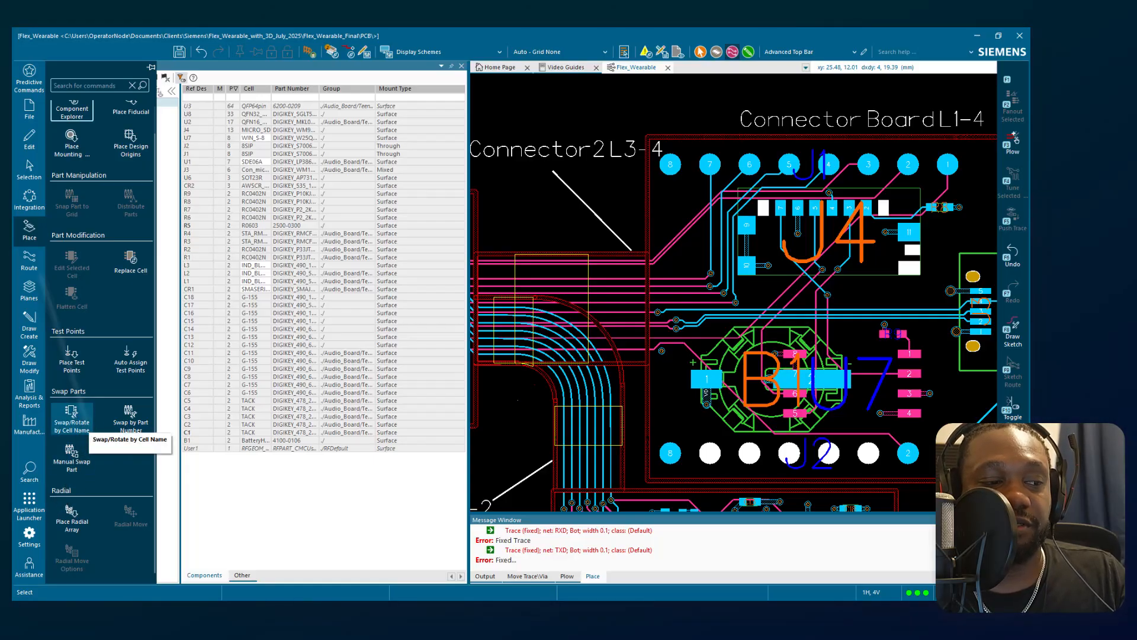
pyautogui.click(29, 260)
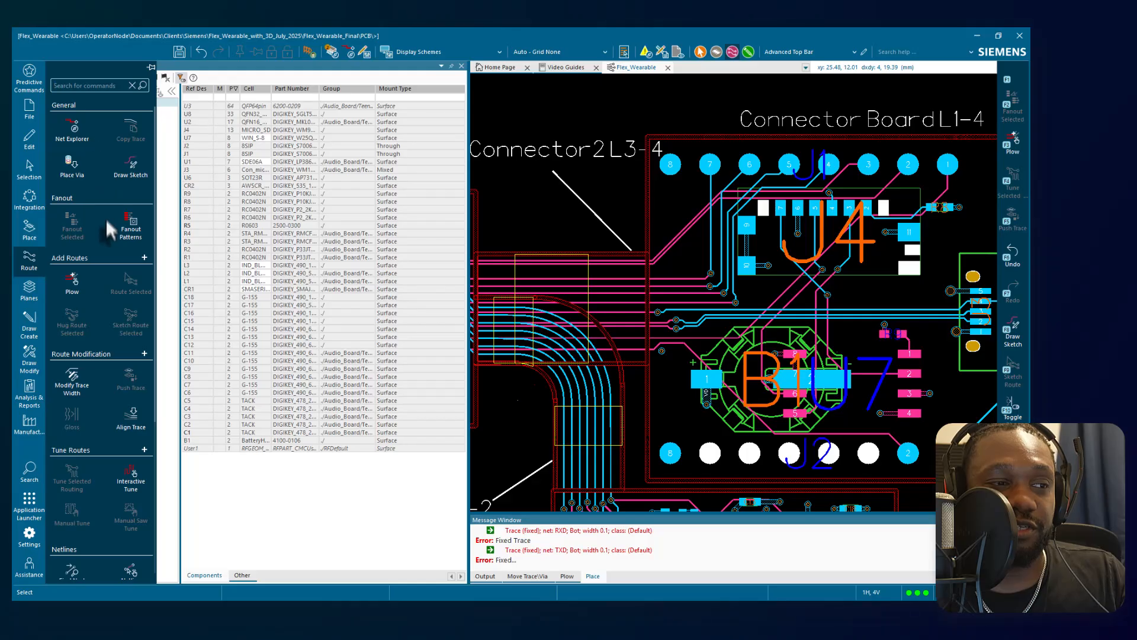
pyautogui.scroll(-5, 109, 342)
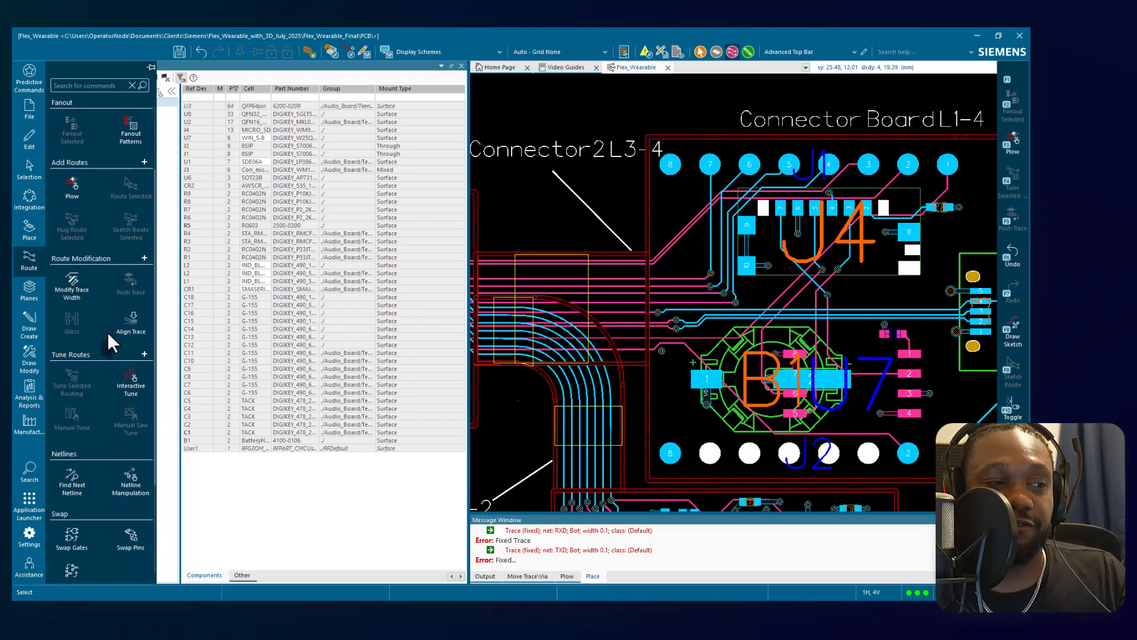
pyautogui.scroll(-2, 108, 332)
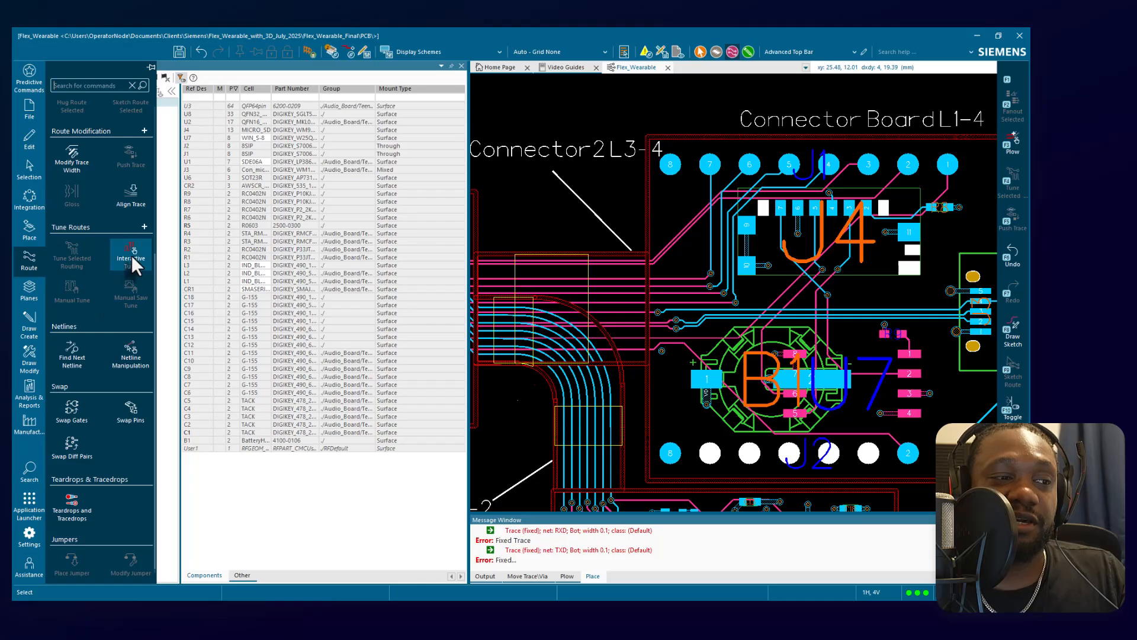
# Try to tune the A0 trace crossing into the Connector Board with Interactive Tune, using the Accordion pattern and 90 degree corners.
pyautogui.click(132, 255)
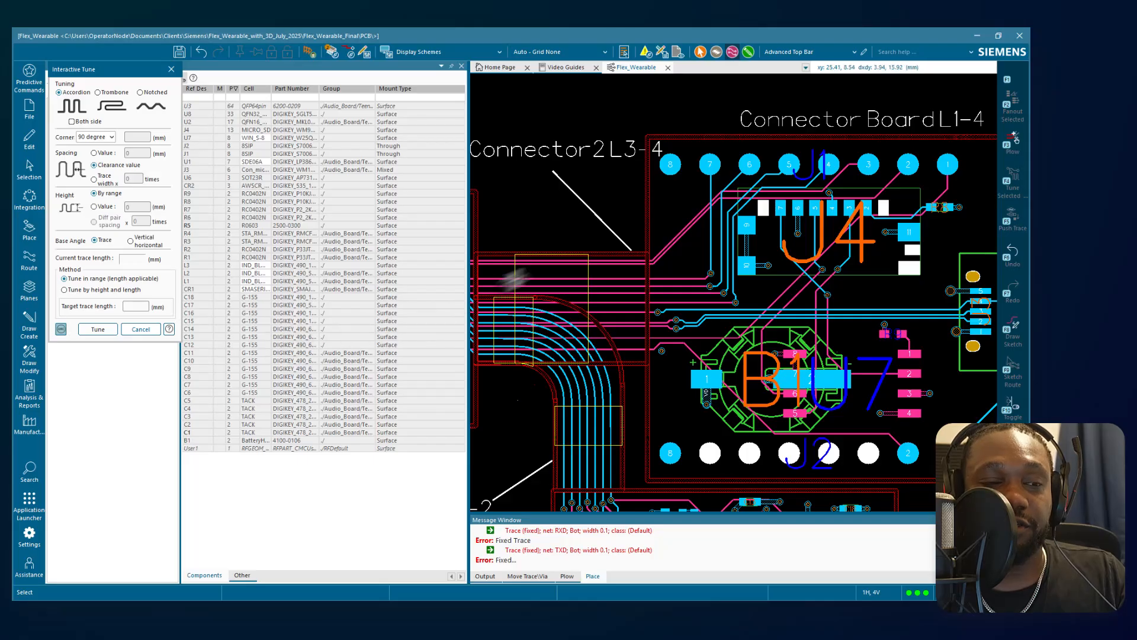
pyautogui.scroll(3, 628, 285)
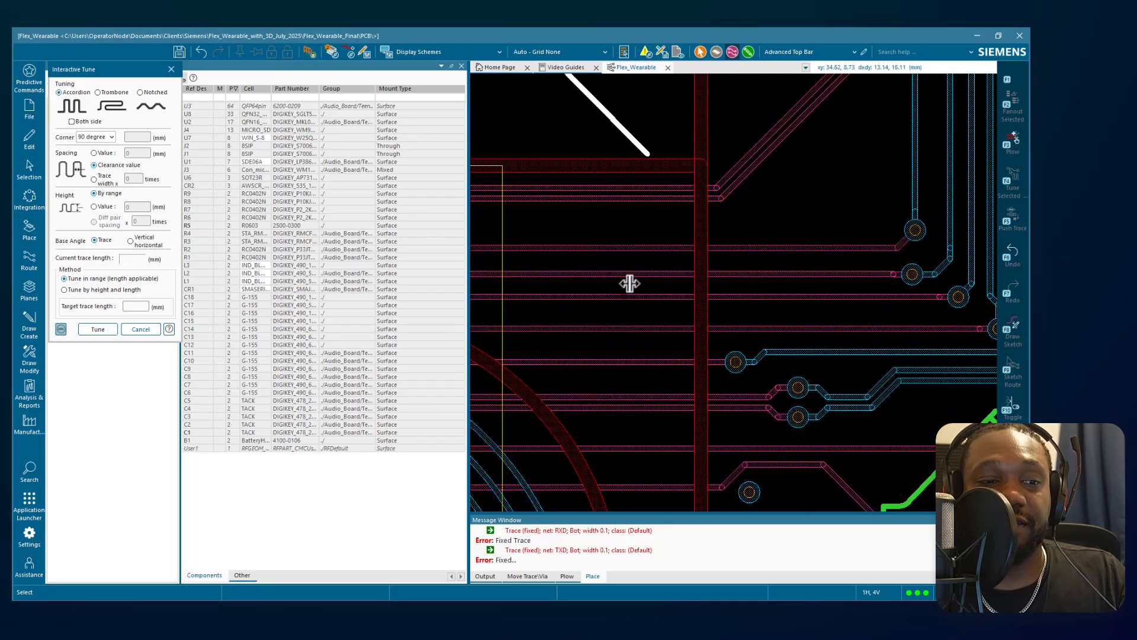
pyautogui.click(668, 271)
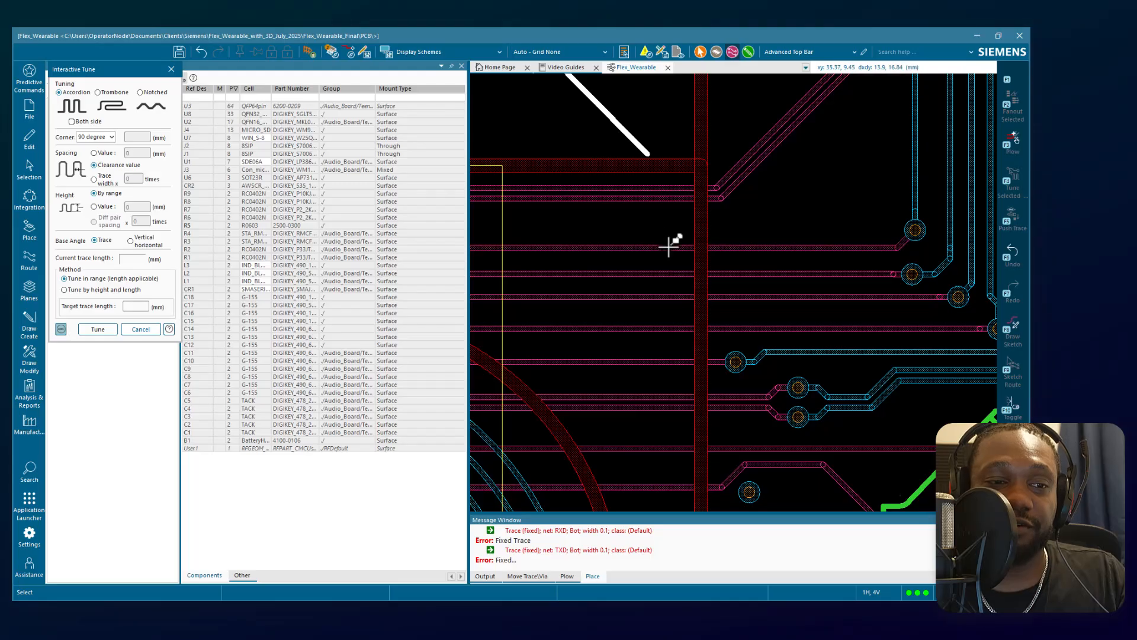
pyautogui.click(671, 246)
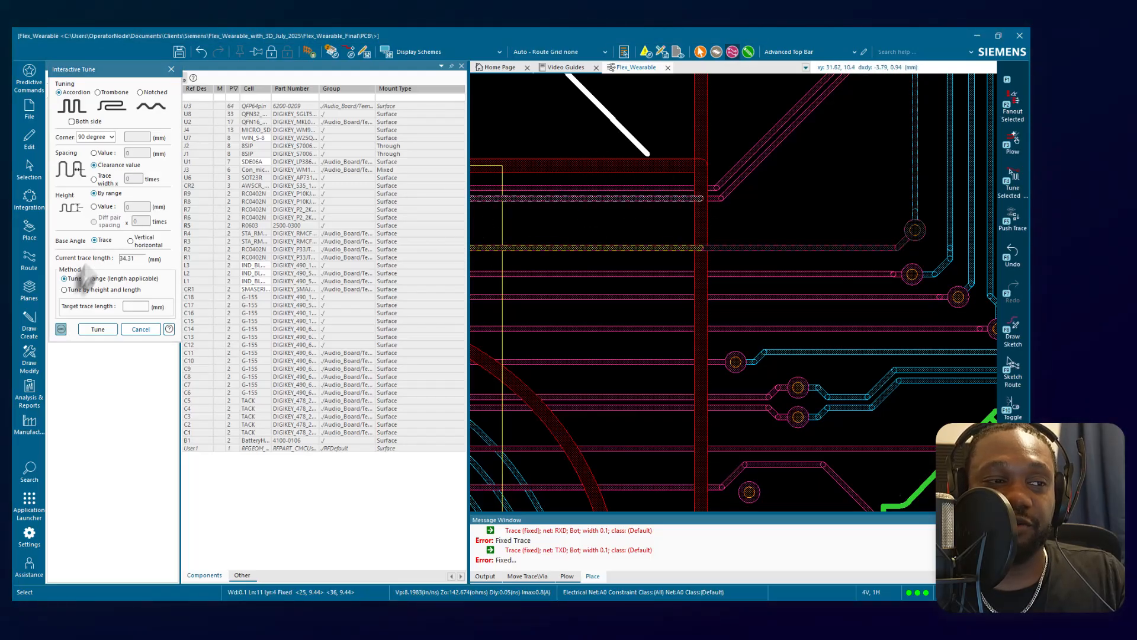
pyautogui.click(109, 329)
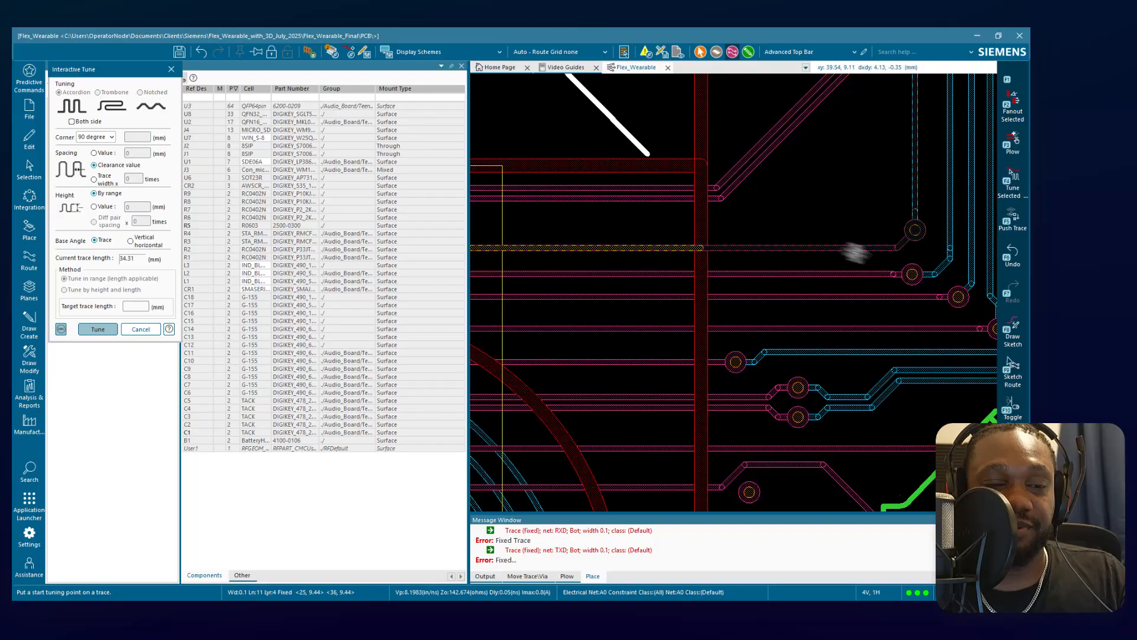
pyautogui.click(760, 246)
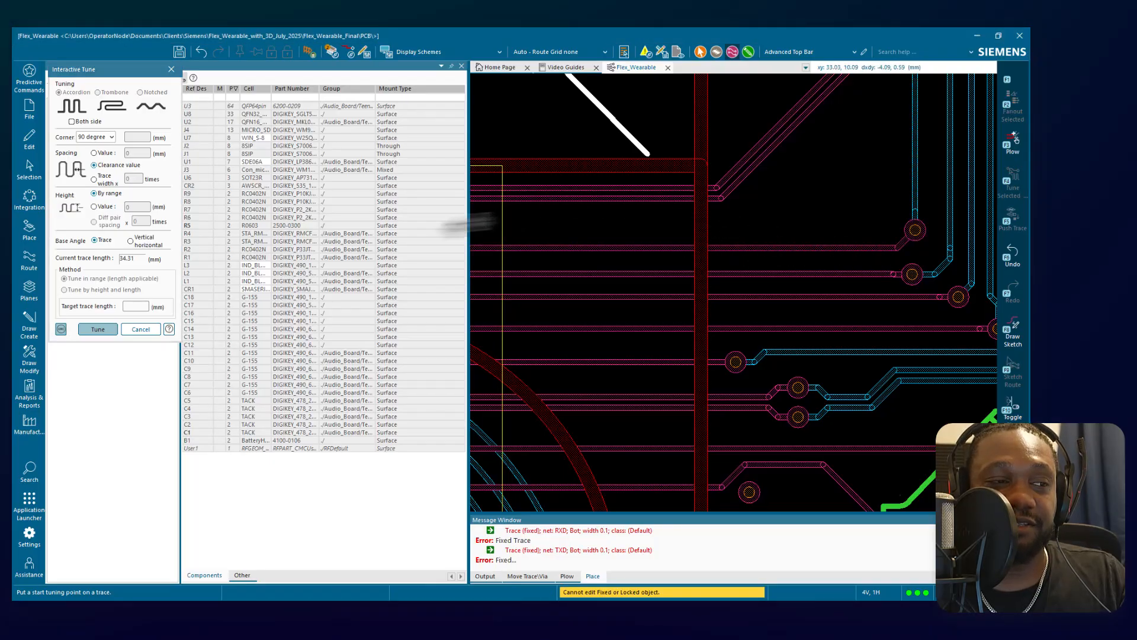
pyautogui.click(143, 330)
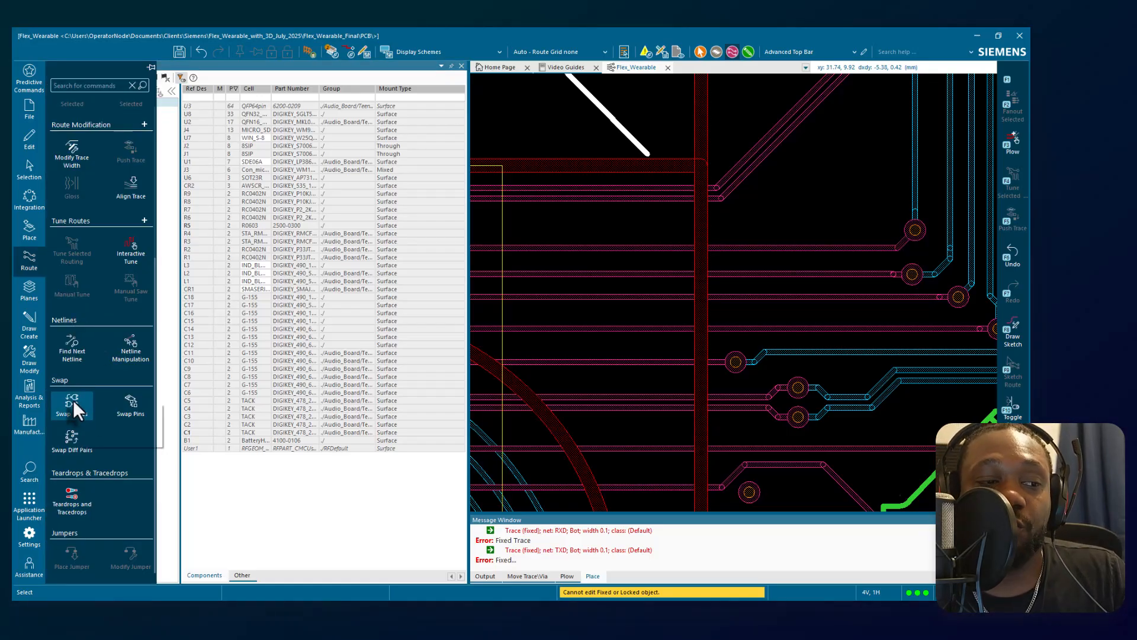
# Open the Teardrops and Tracedrops settings, make room for them, and review the pad, trace and MVO teardrop options.
pyautogui.click(72, 405)
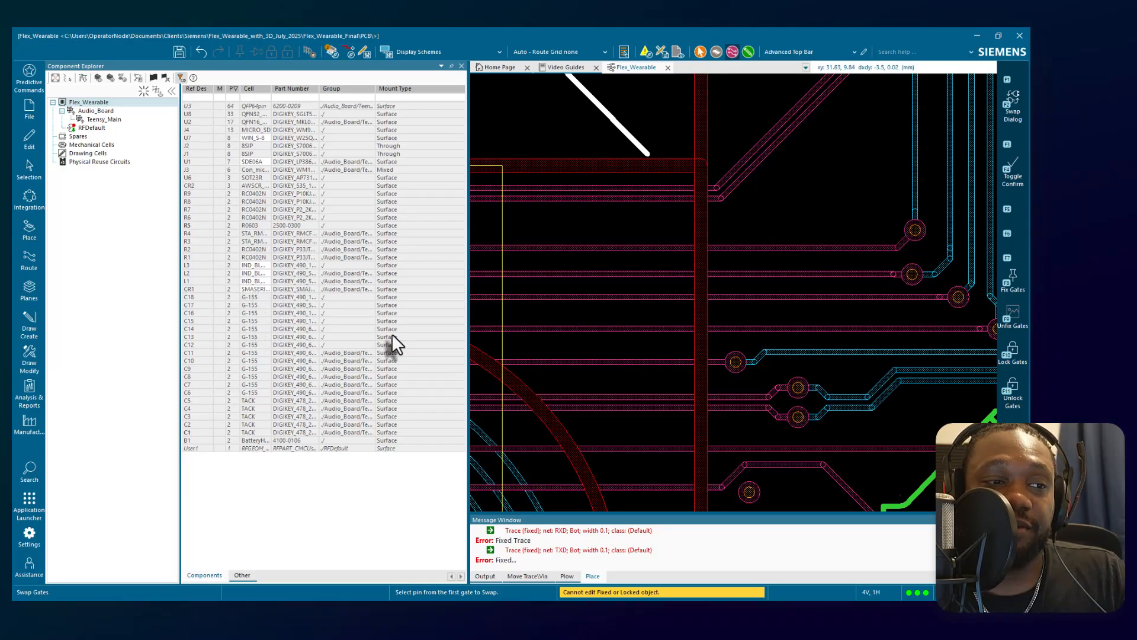
pyautogui.click(37, 268)
pyautogui.click(87, 490)
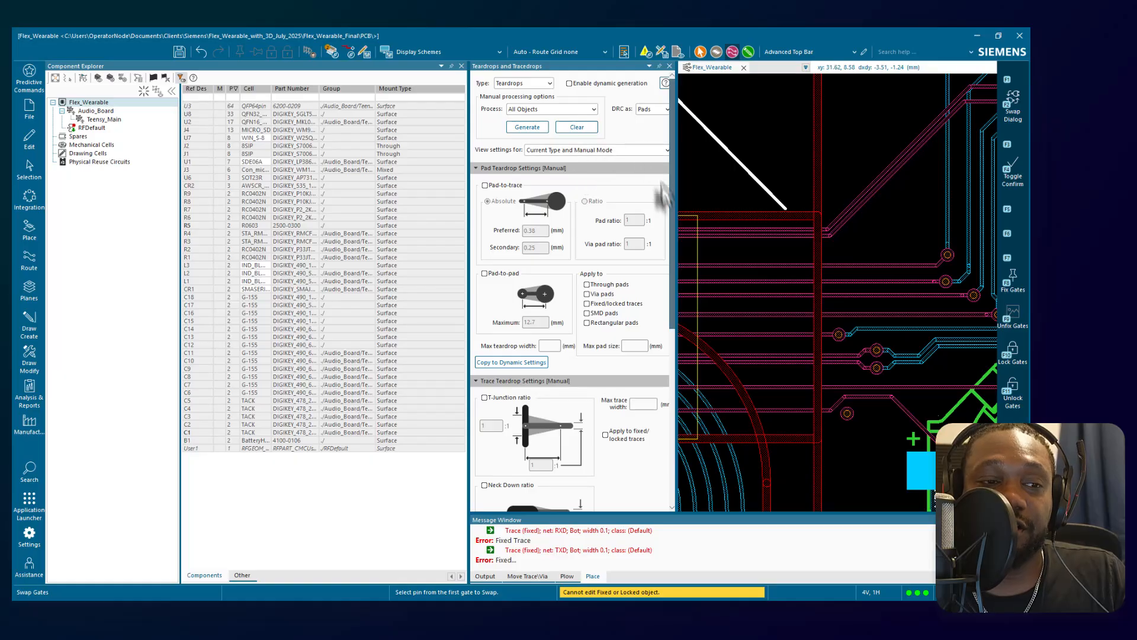
pyautogui.moveTo(676, 218); pyautogui.dragTo(711, 217)
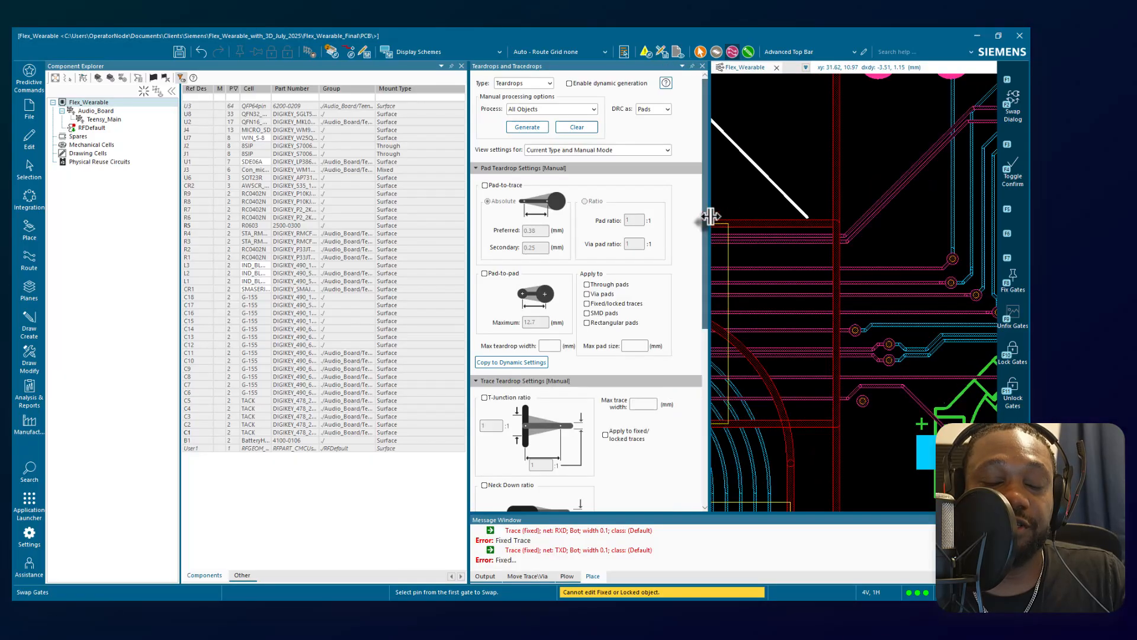
pyautogui.moveTo(467, 219); pyautogui.dragTo(411, 221)
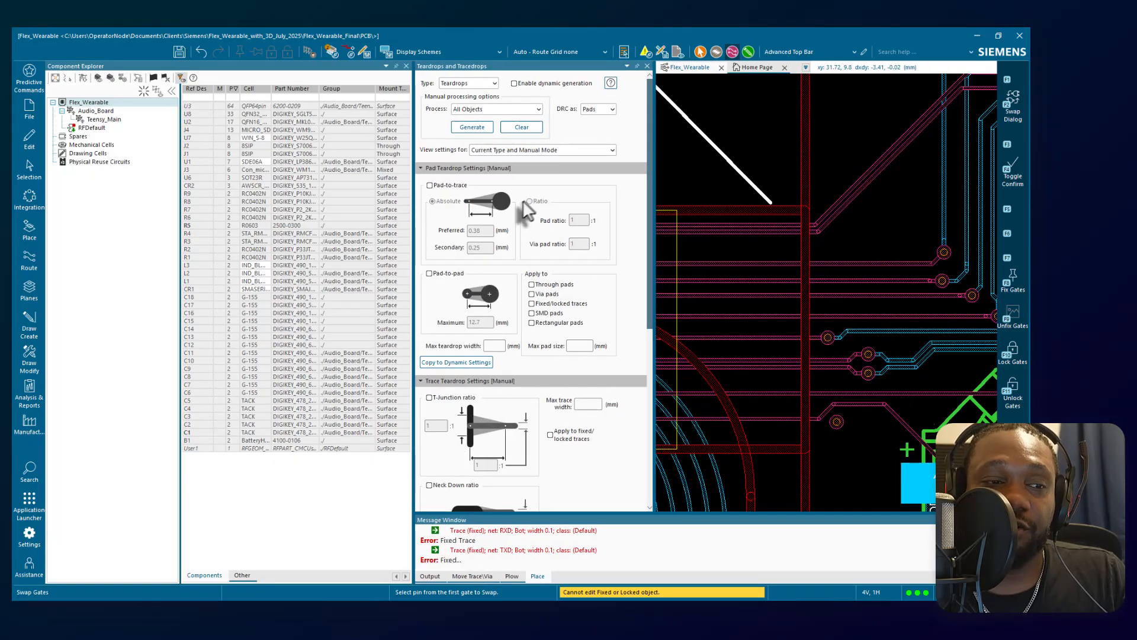
pyautogui.scroll(-6, 513, 272)
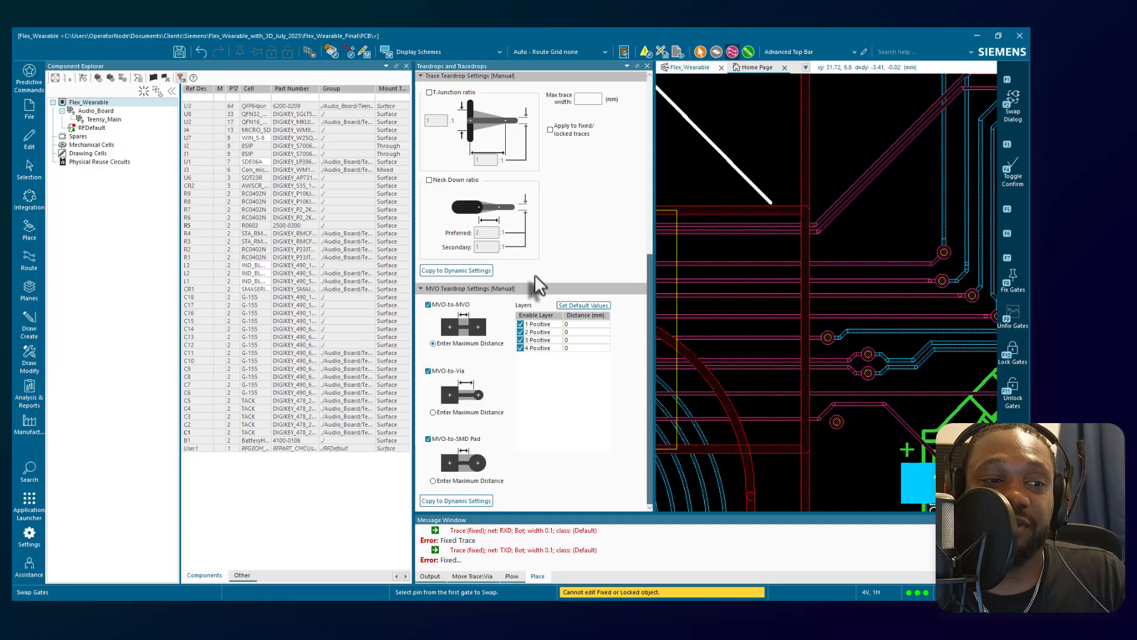
pyautogui.scroll(6, 535, 267)
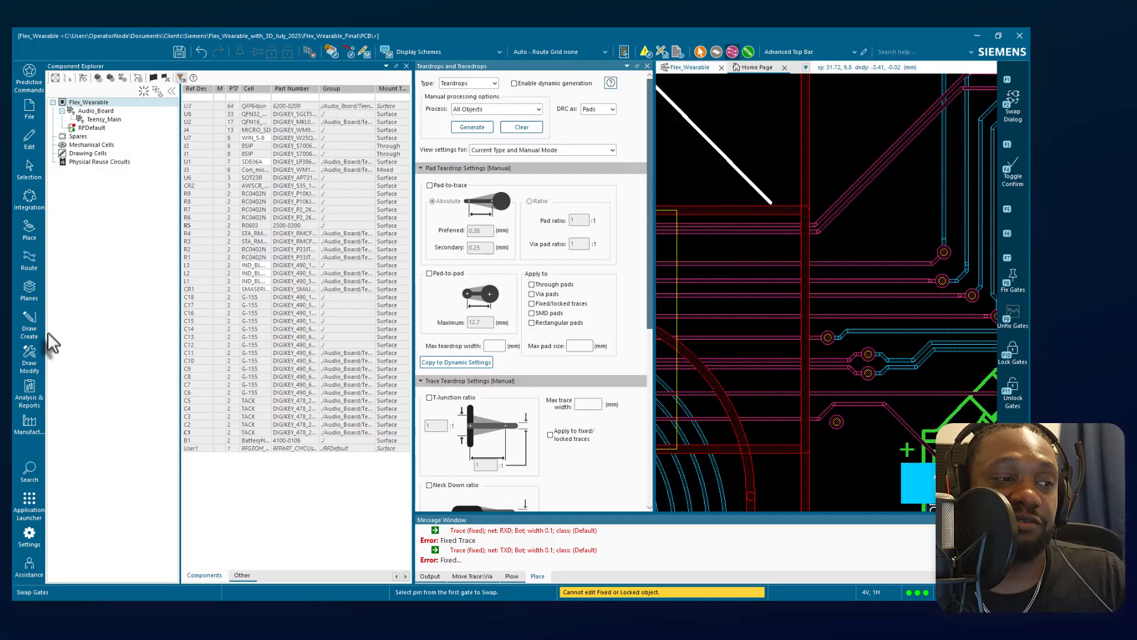
# Exit gate swapping and review the measuring commands available for the layout.
pyautogui.click(29, 392)
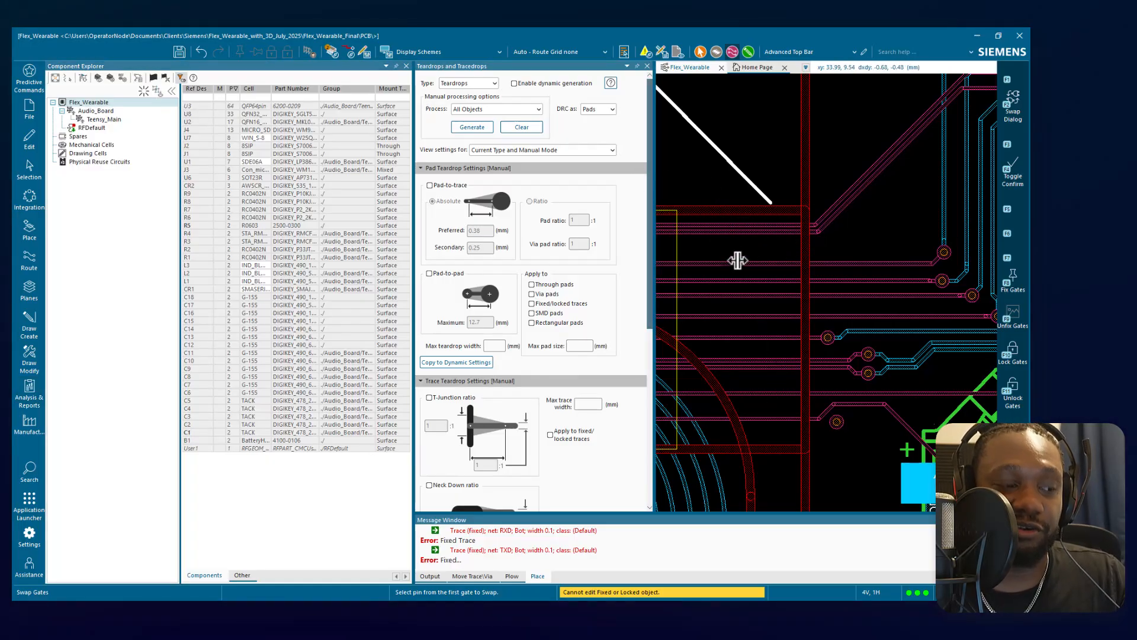
pyautogui.press('Escape')
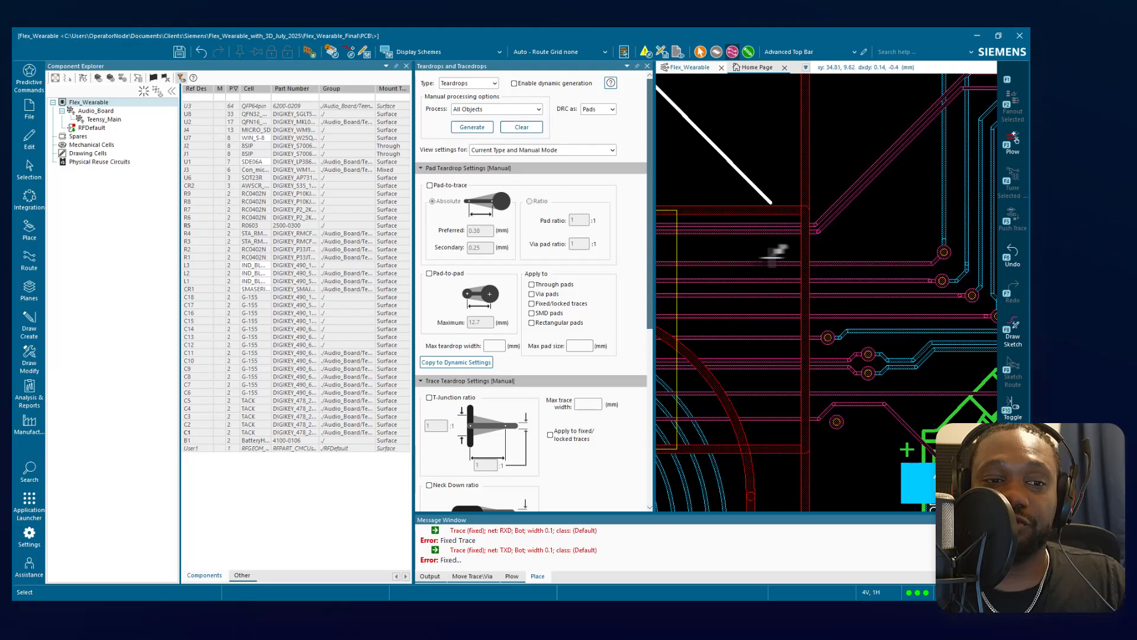
pyautogui.rightClick(765, 258)
pyautogui.moveTo(815, 286)
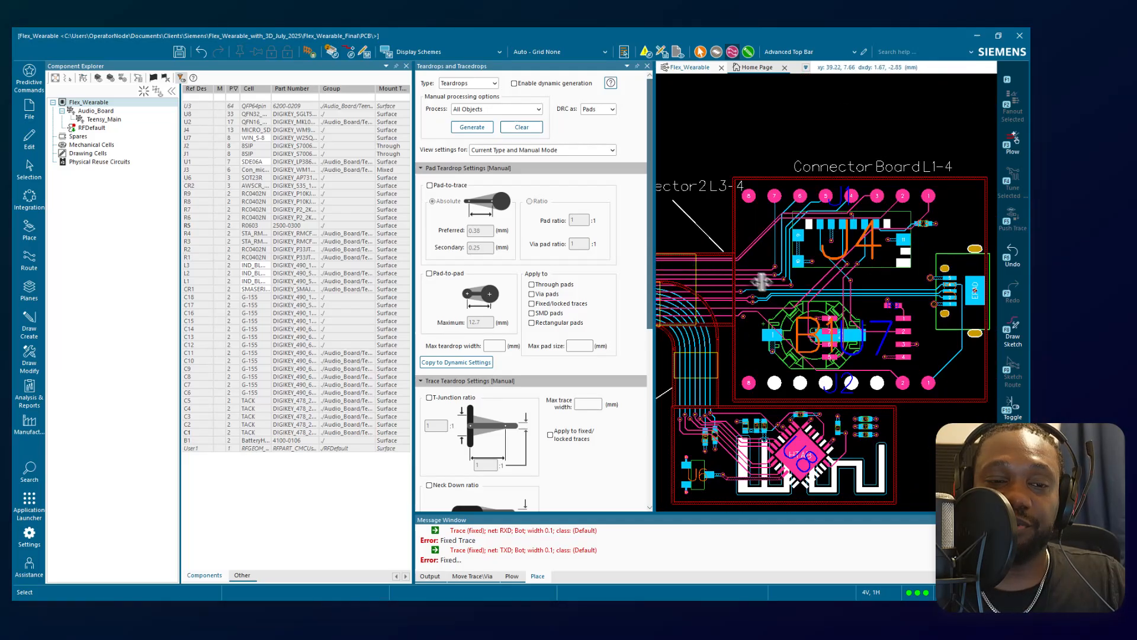
# Enlarge the layout area by narrowing the component list, and inspect the routing between the Connector Board, flex connectors and Audio Board.
pyautogui.scroll(3, 755, 326)
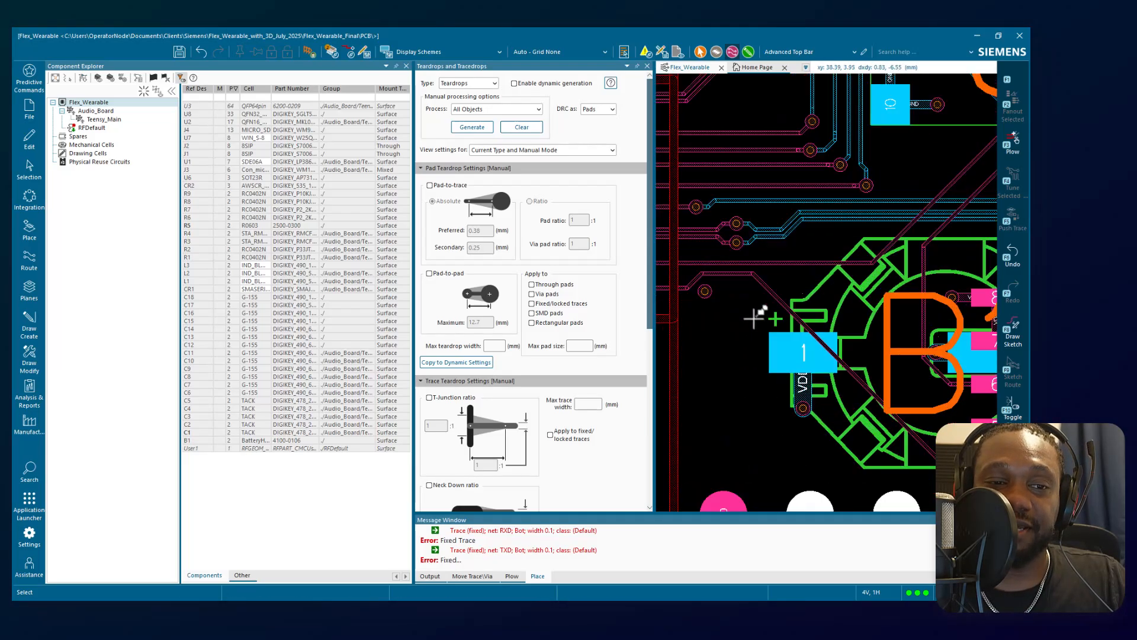
pyautogui.scroll(-3, 788, 272)
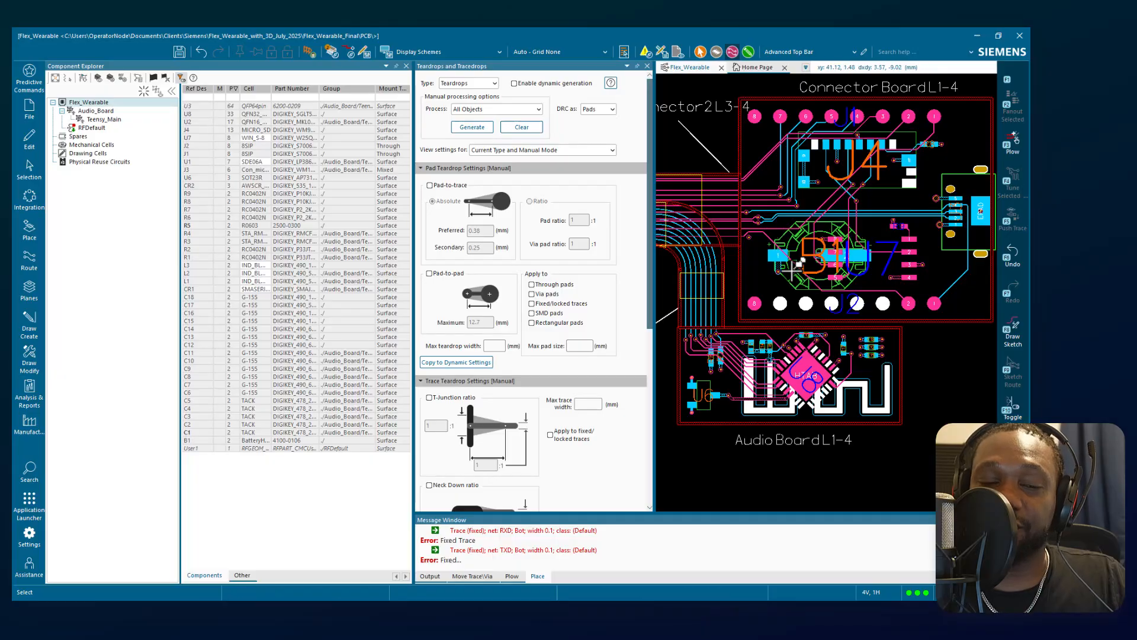
pyautogui.scroll(-2, 782, 247)
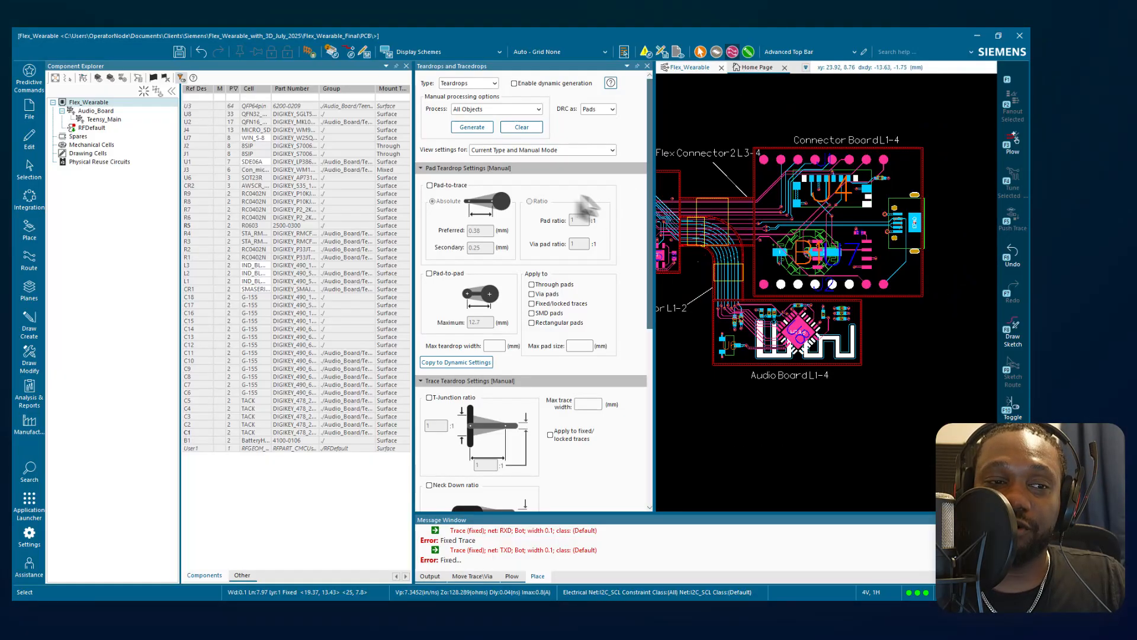
pyautogui.moveTo(413, 225); pyautogui.dragTo(355, 221)
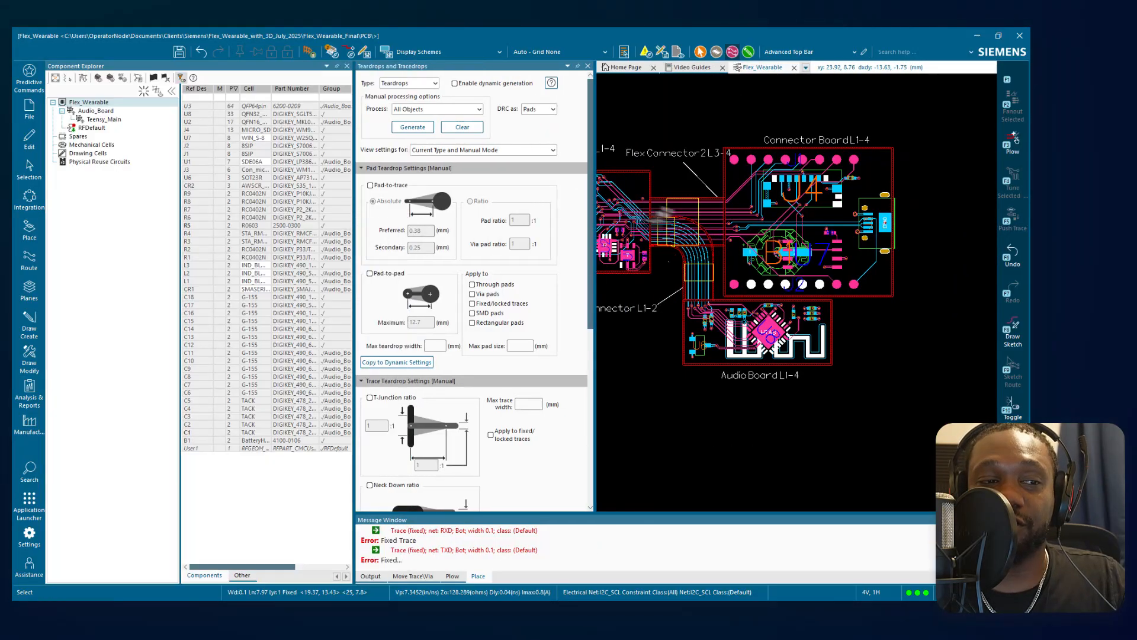
pyautogui.scroll(3, 687, 249)
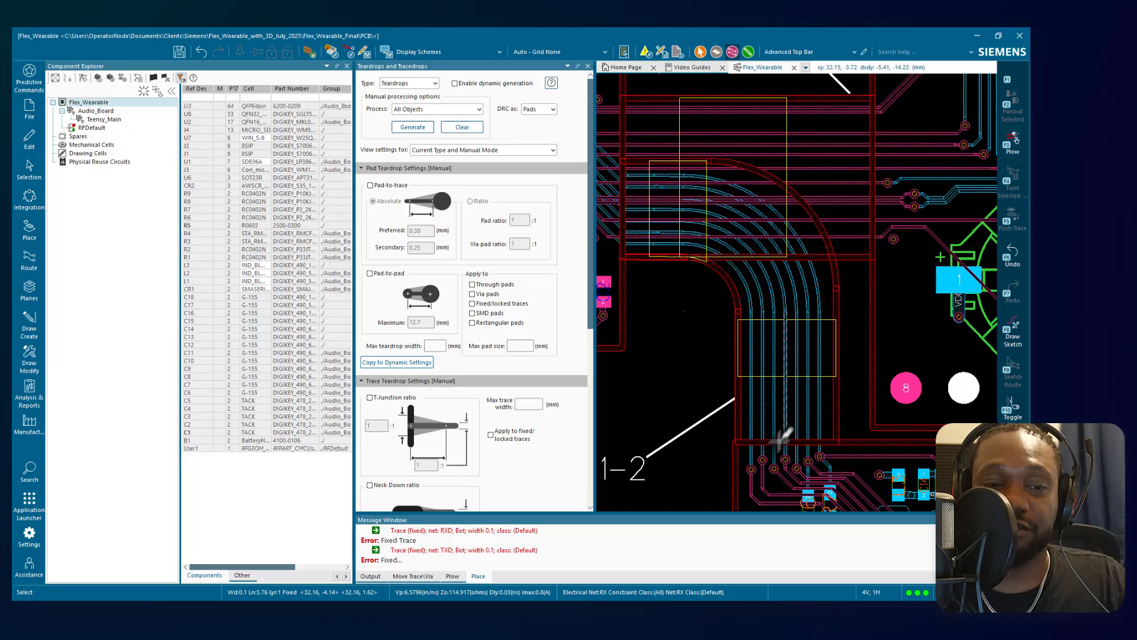
pyautogui.scroll(-1, 789, 451)
pyautogui.moveTo(783, 348); pyautogui.dragTo(688, 283, button='middle')
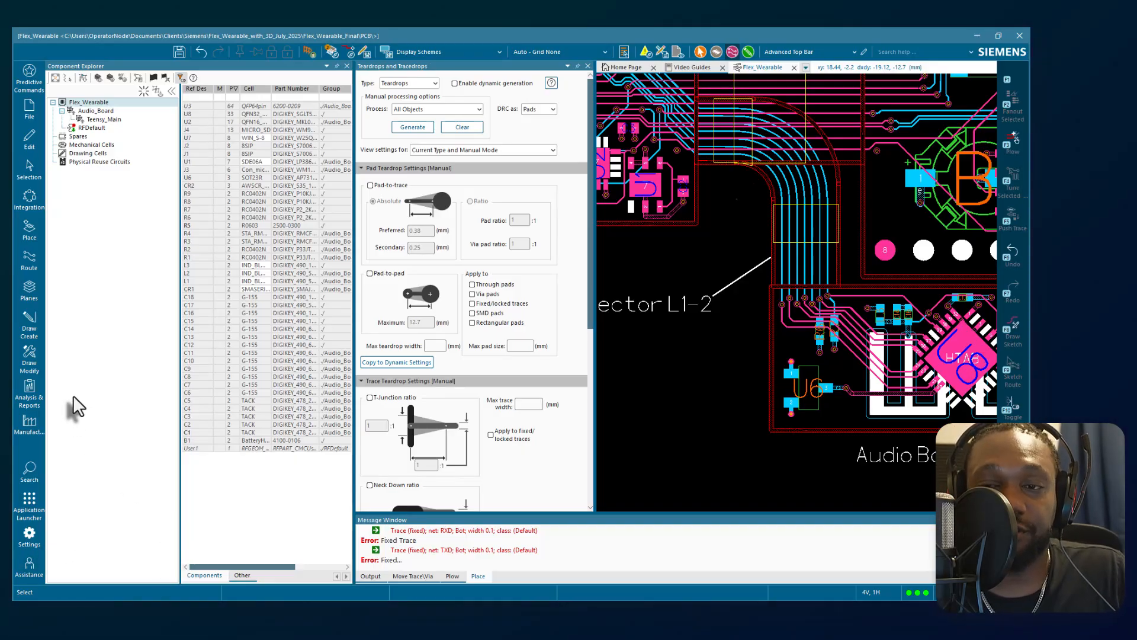
# Generate the Design Status report and select DrcCompTypeLog.txt among the report files in the File Viewer.
pyautogui.click(28, 419)
pyautogui.click(29, 388)
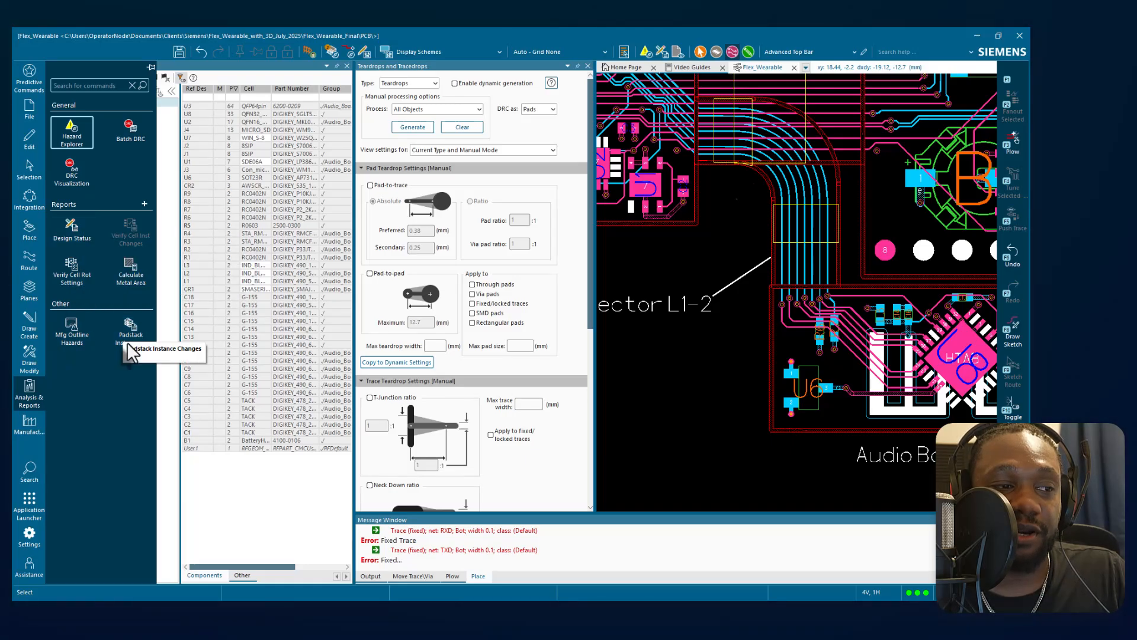
pyautogui.click(74, 231)
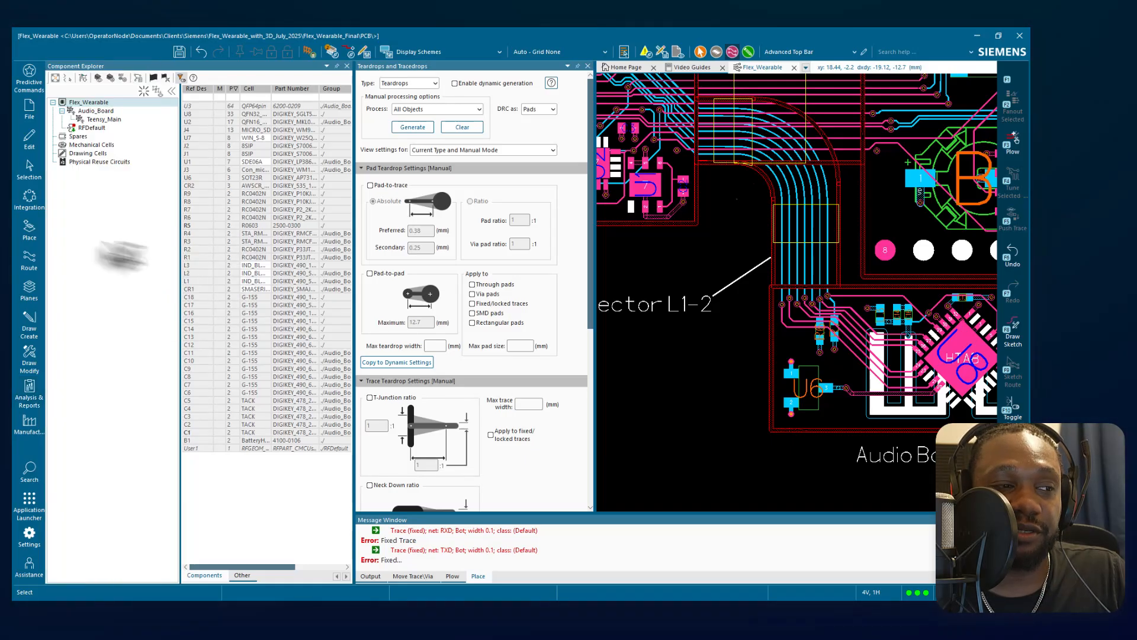
pyautogui.moveTo(444, 245); pyautogui.dragTo(421, 55)
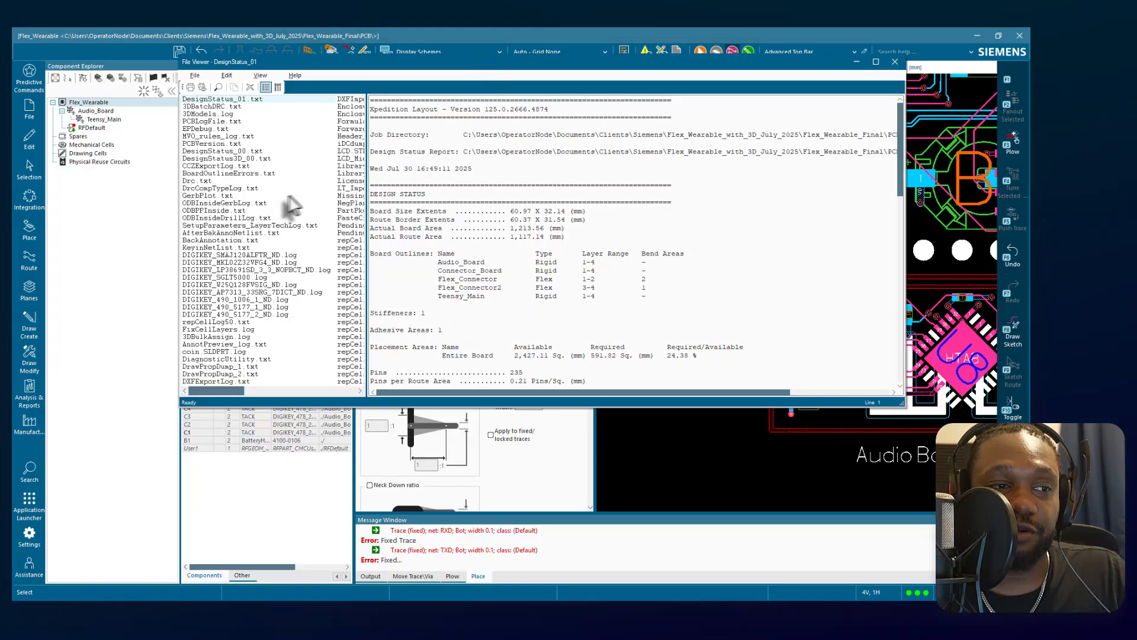
pyautogui.click(246, 187)
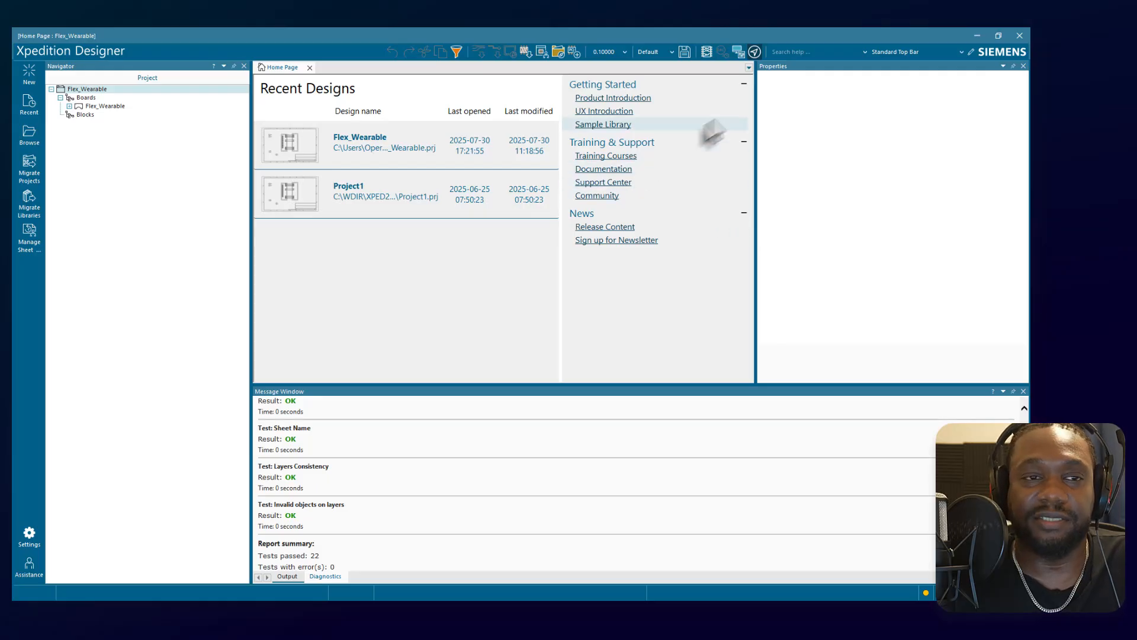
# Switch to the browser's Xpedition Standard product page and review its pricing, key features and token-based add-ons.
pyautogui.click(975, 36)
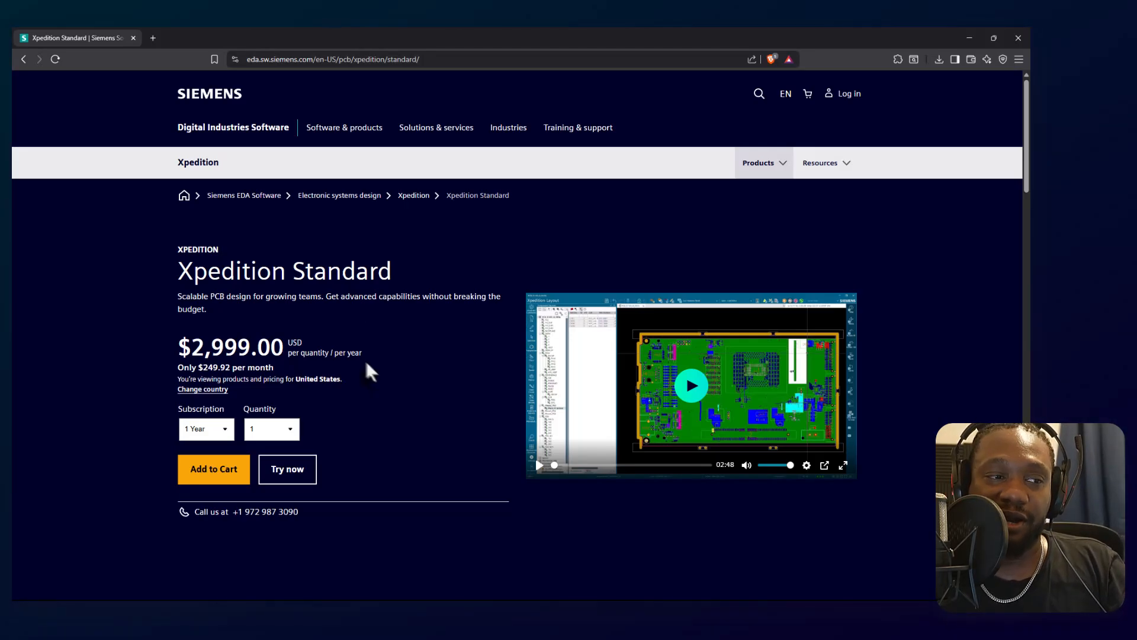
pyautogui.scroll(-1, 318, 367)
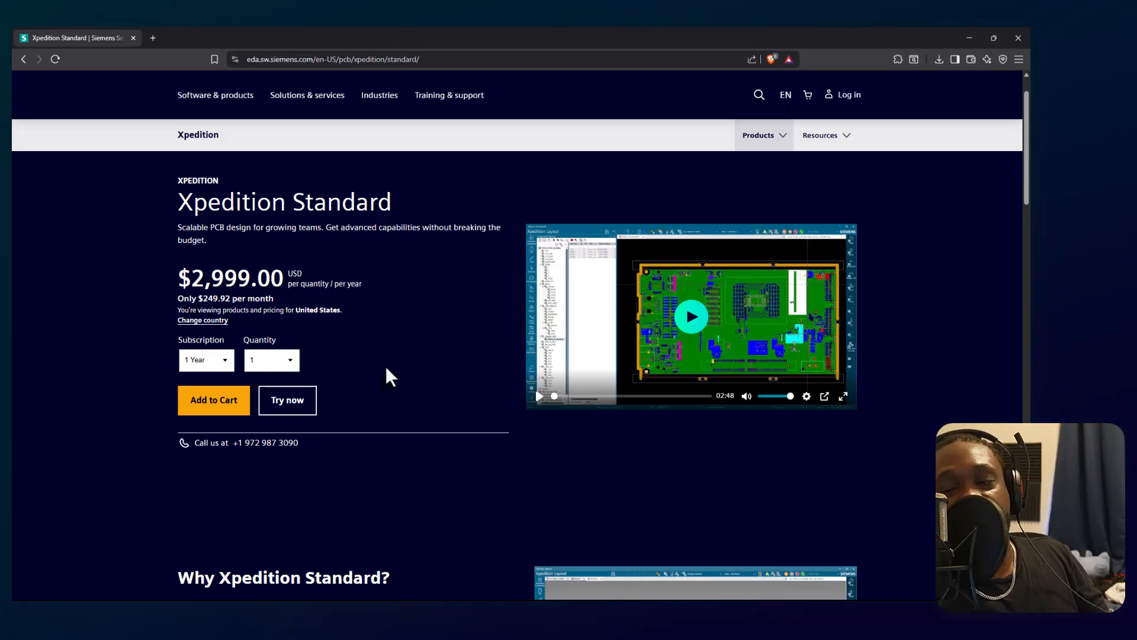
pyautogui.scroll(-10, 397, 362)
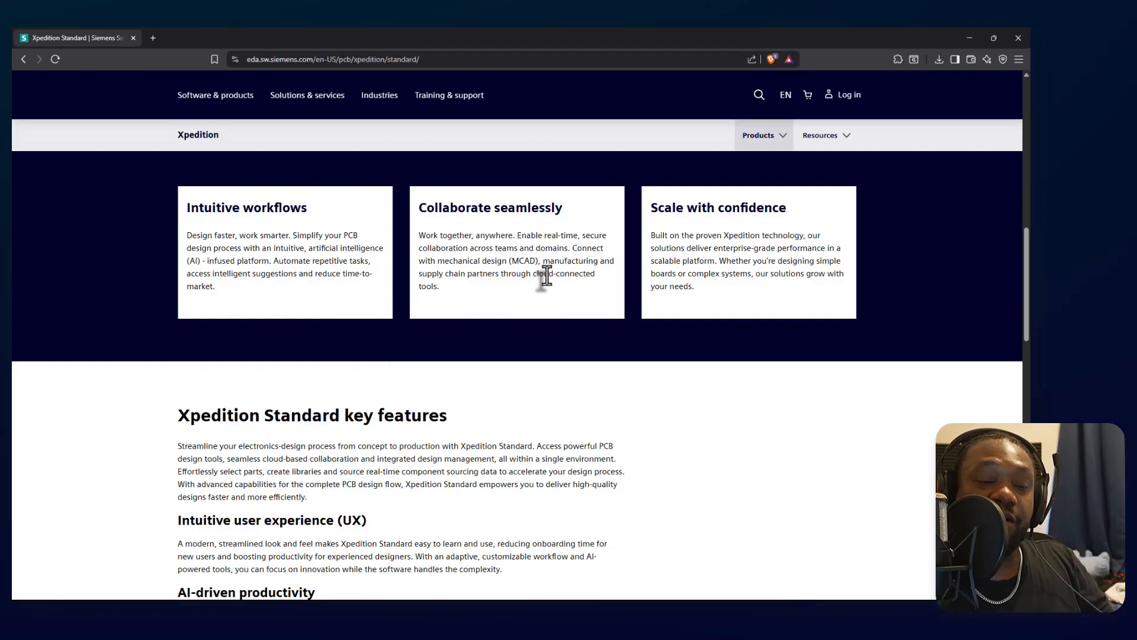
pyautogui.scroll(-5, 531, 300)
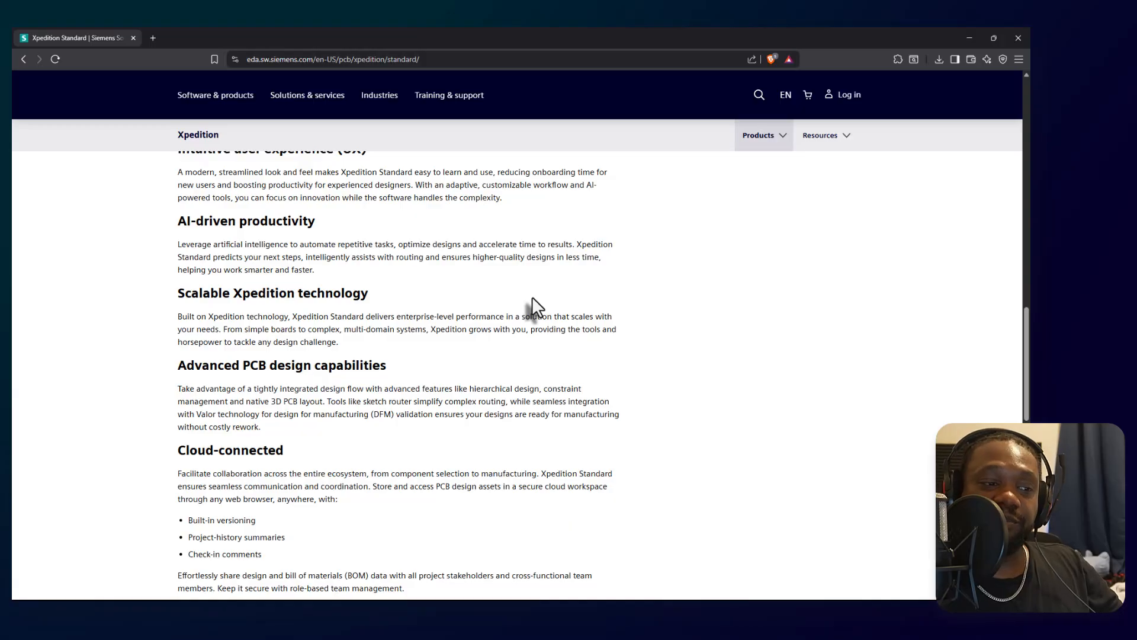
pyautogui.scroll(-3, 532, 299)
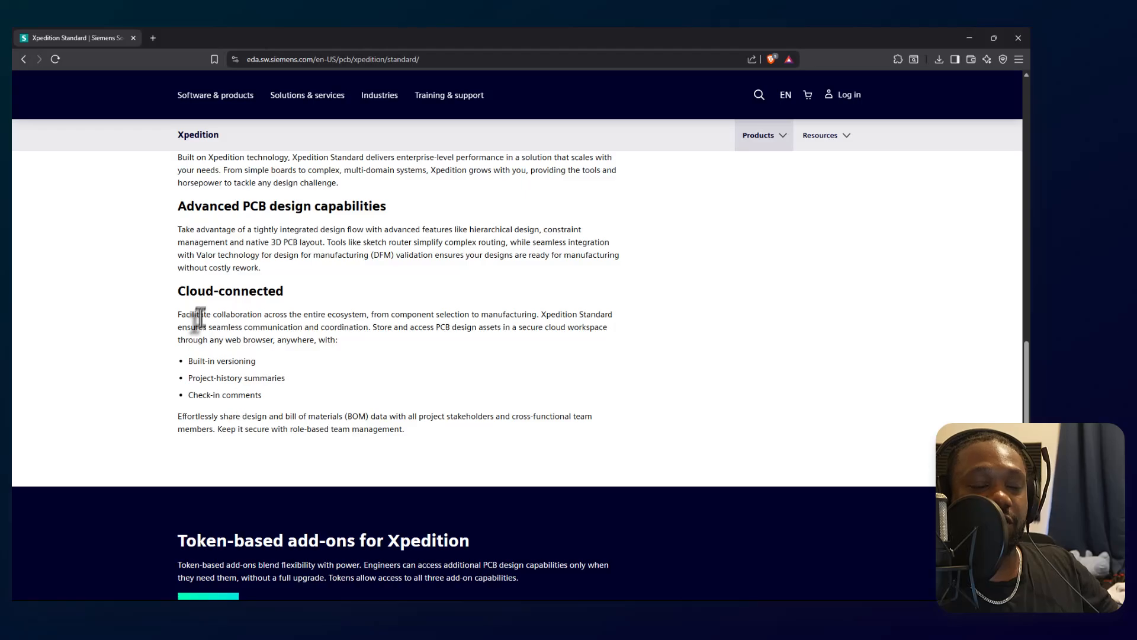
pyautogui.scroll(-6, 264, 356)
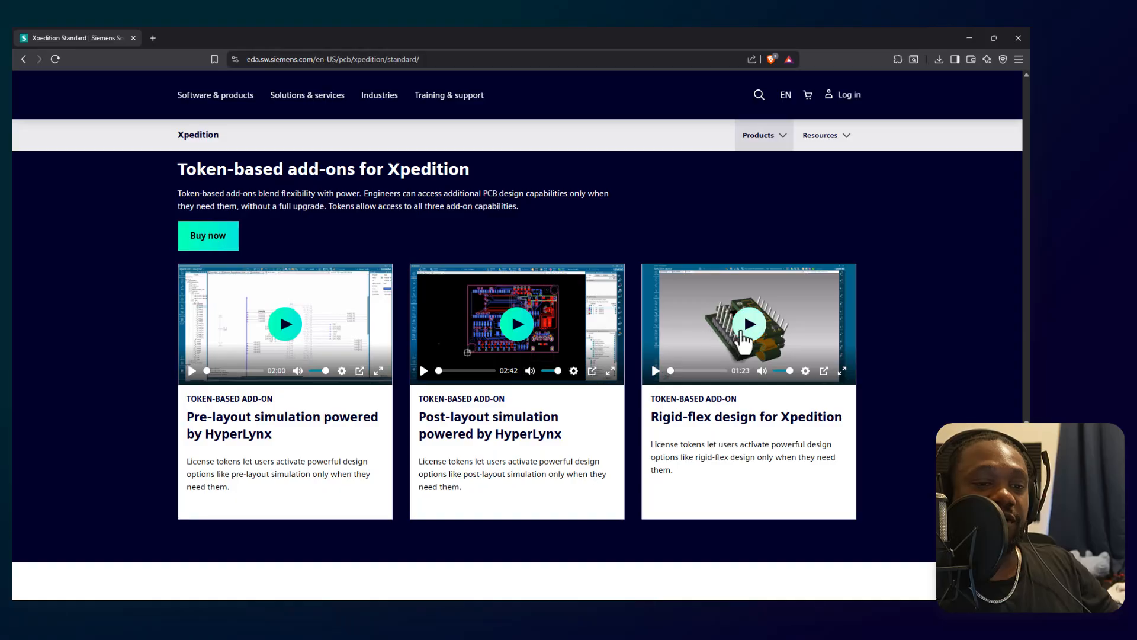
pyautogui.scroll(-7, 765, 335)
pyautogui.scroll(5, 762, 329)
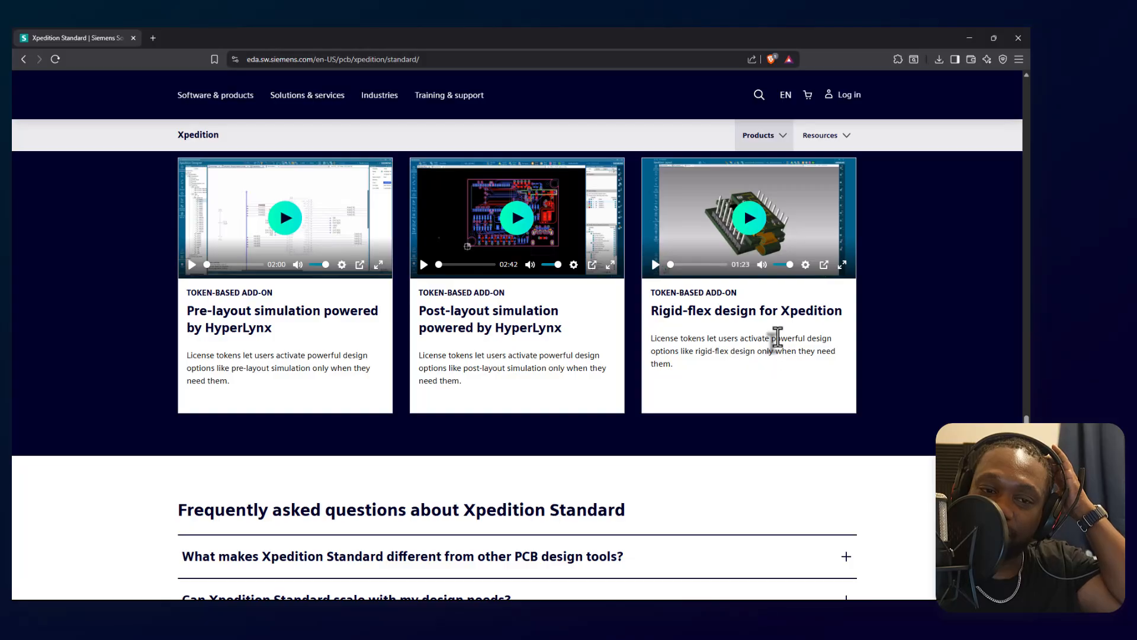
pyautogui.scroll(2, 777, 337)
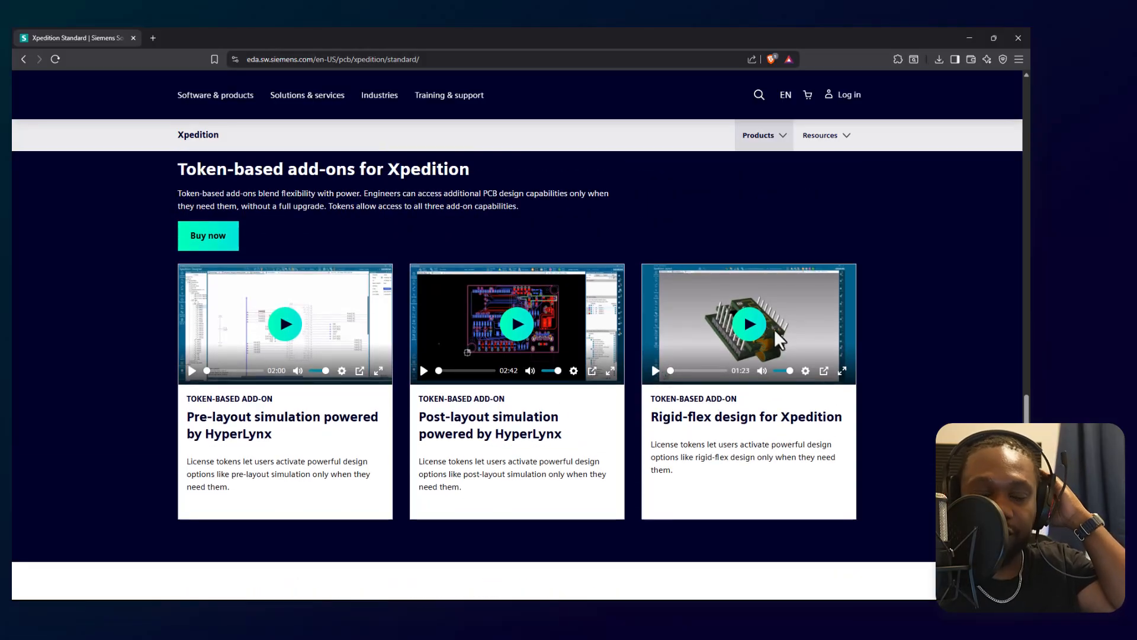
pyautogui.scroll(1, 743, 322)
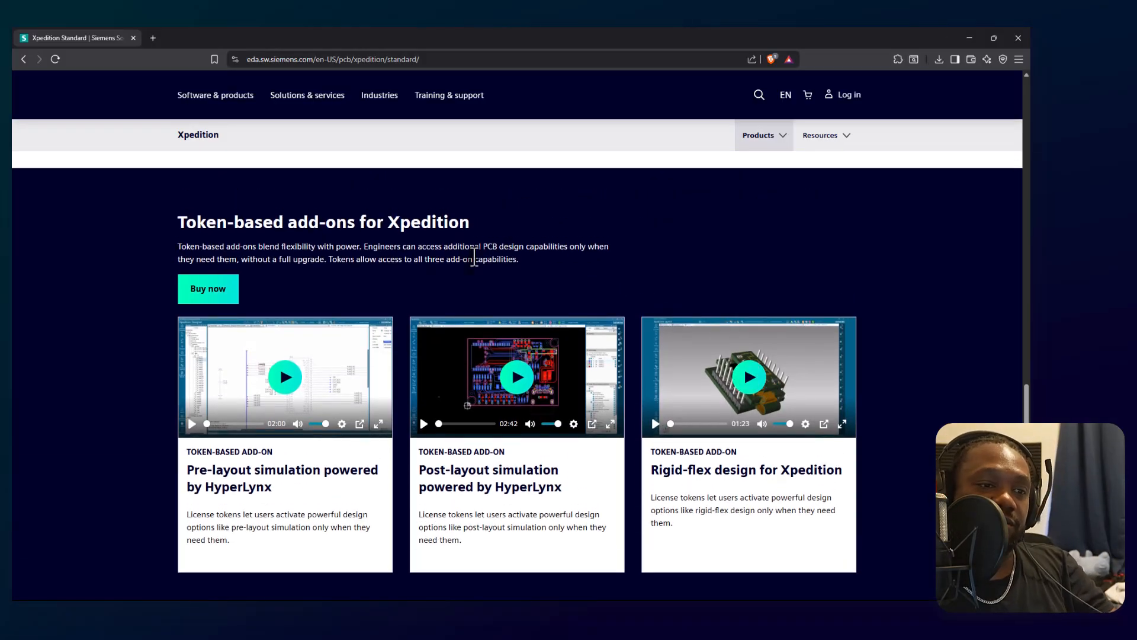
# Review the Why Xpedition Standard section, including its points on intuitive workflows, seamless collaboration and scaling with confidence.
pyautogui.scroll(10, 549, 247)
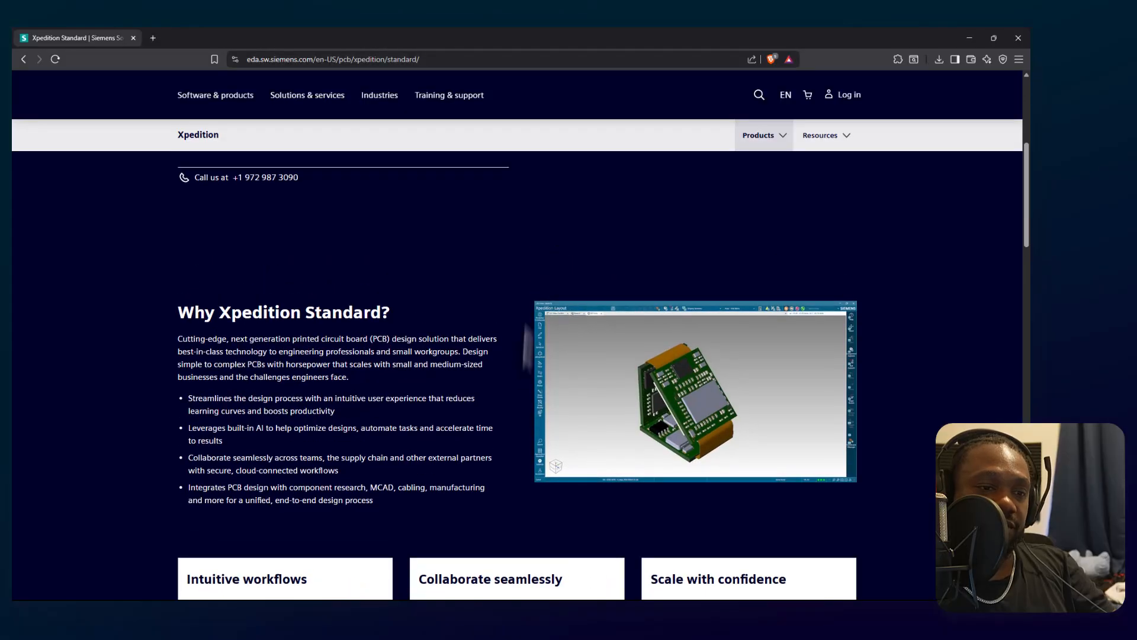
pyautogui.scroll(-2, 637, 404)
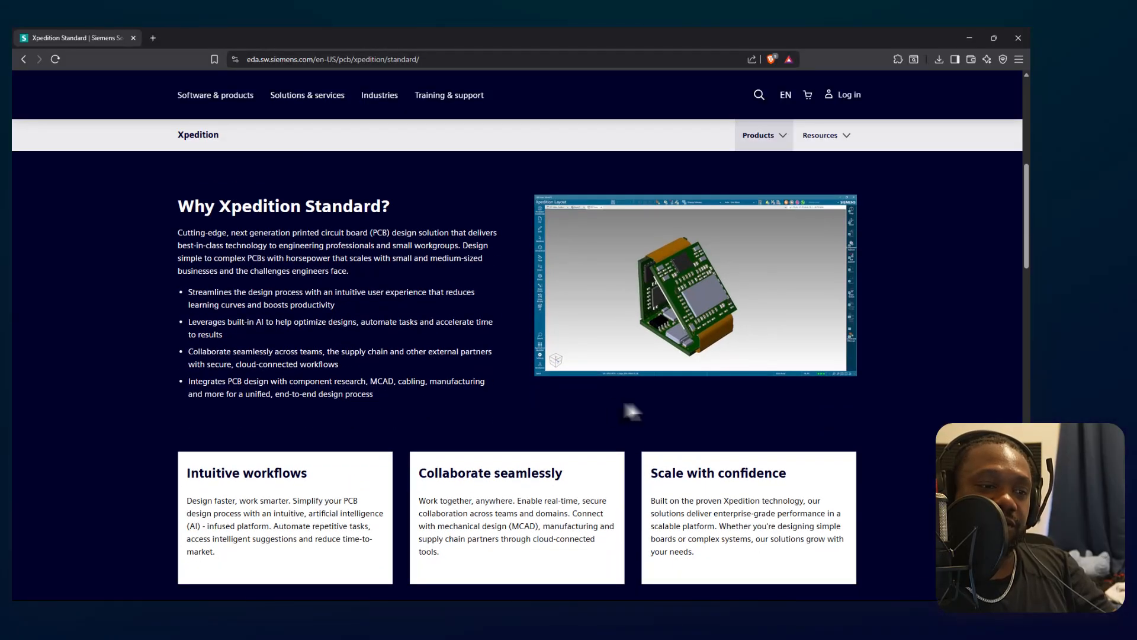
pyautogui.scroll(7, 572, 391)
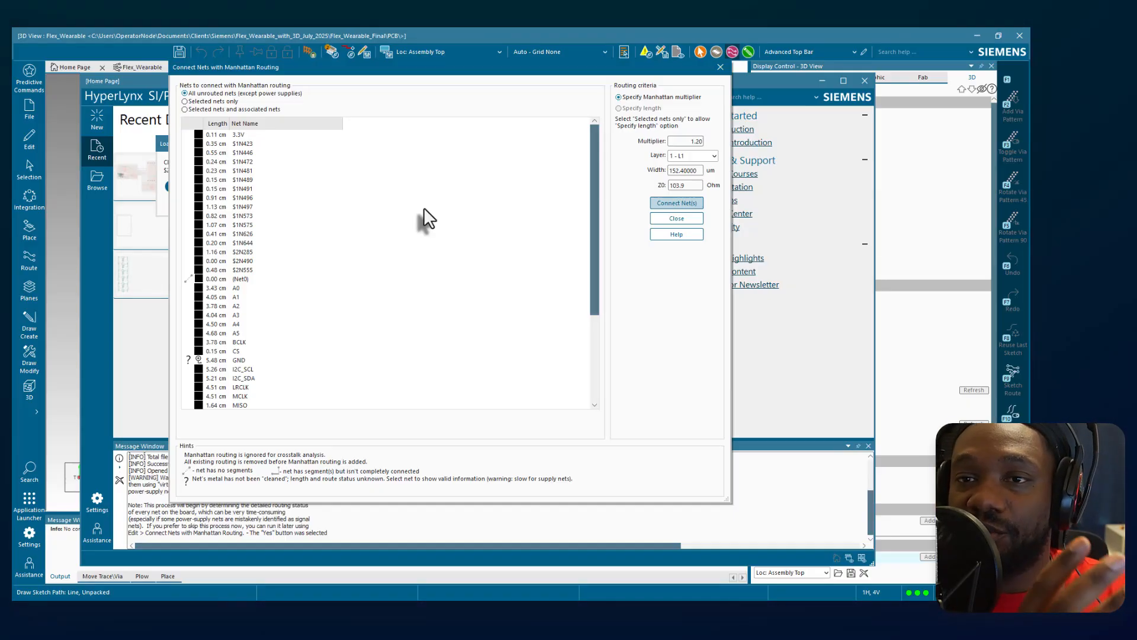
# In HyperLynx SI/PI, review the nets listed for Manhattan routing and inspect the Flex_Wearable board sections and their flex routing.
pyautogui.scroll(-5, 284, 292)
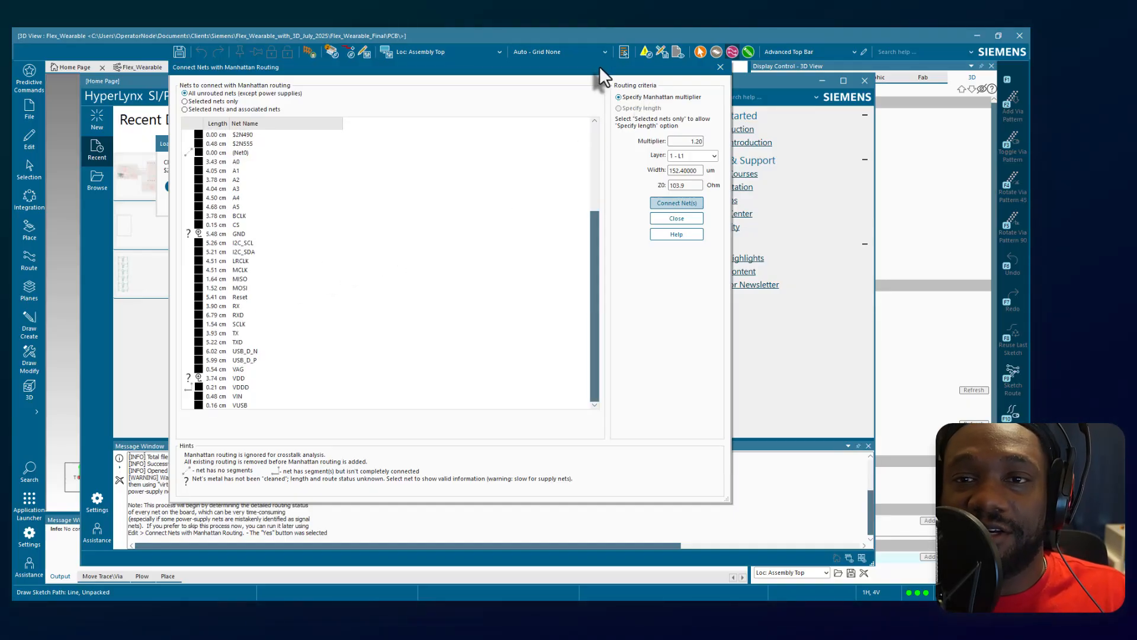
pyautogui.moveTo(600, 66); pyautogui.dragTo(619, 87)
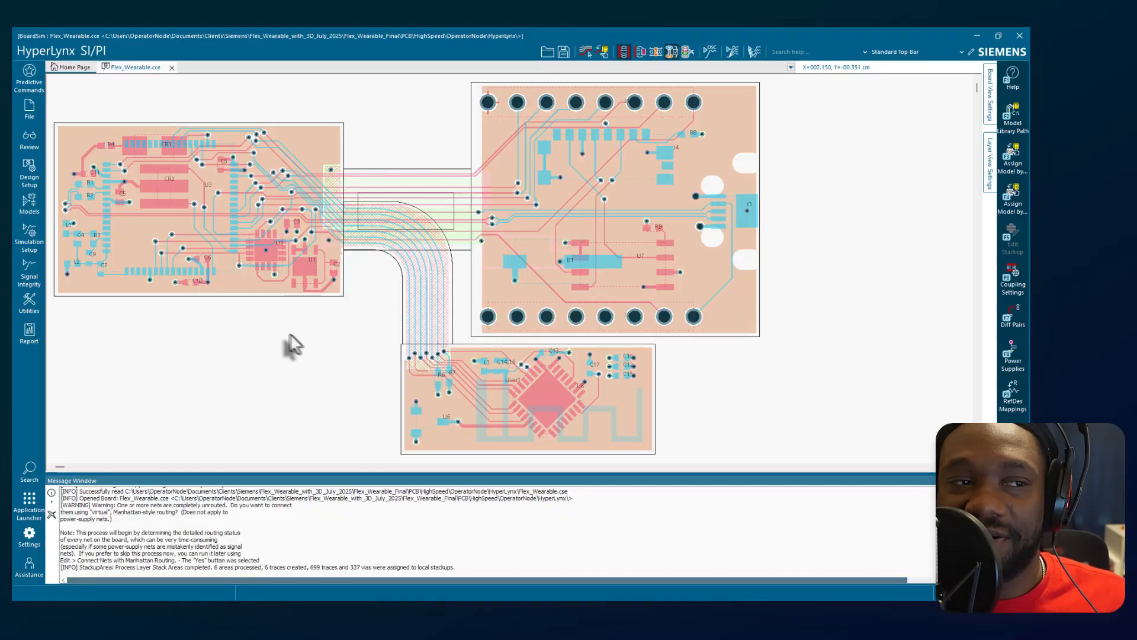
pyautogui.scroll(-2, 262, 325)
pyautogui.moveTo(225, 326); pyautogui.dragTo(189, 323, button='middle')
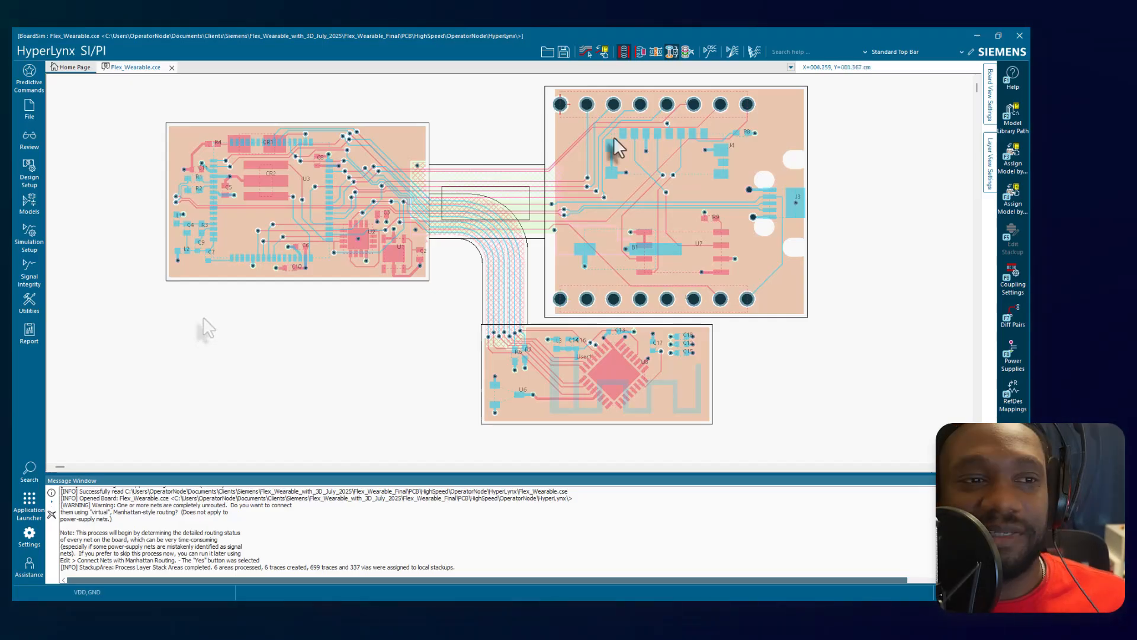
pyautogui.scroll(2, 470, 120)
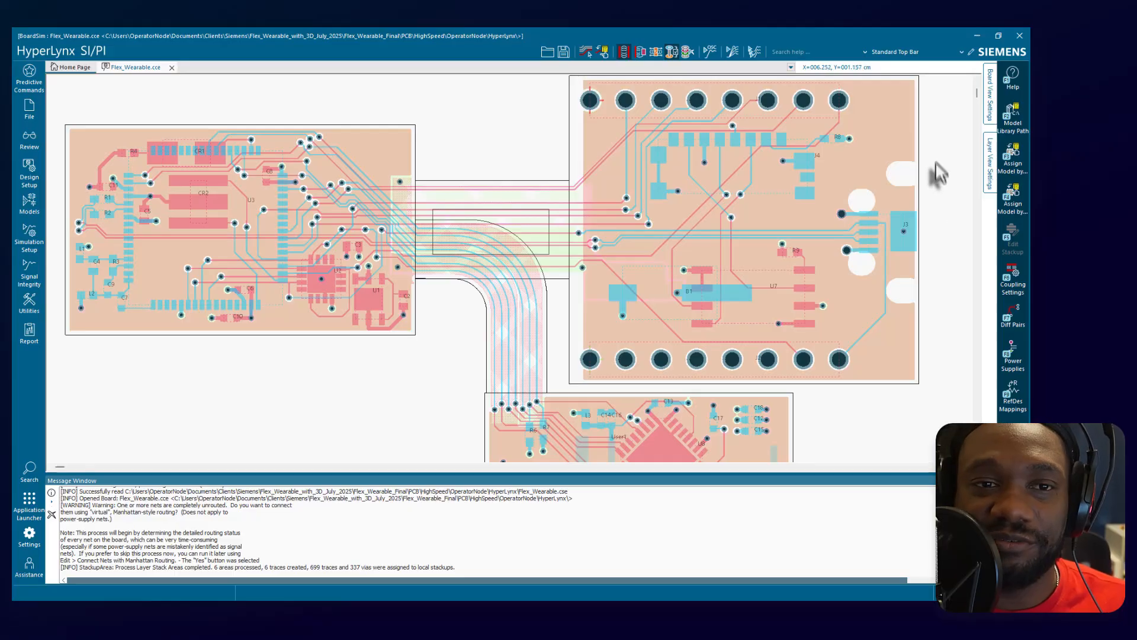
pyautogui.scroll(-1, 936, 152)
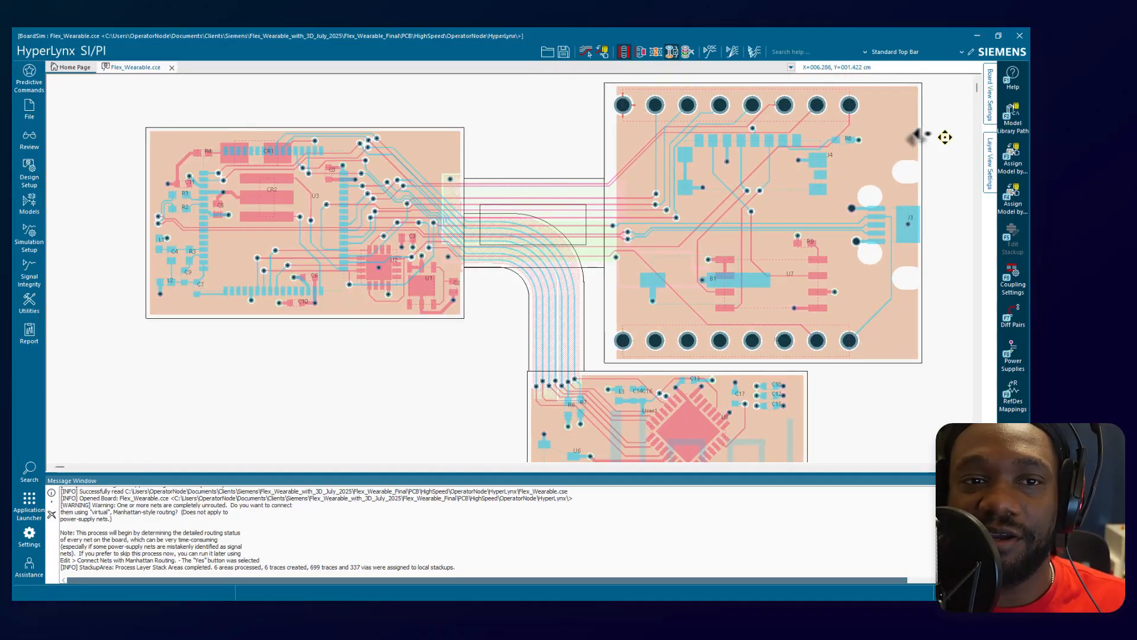
pyautogui.moveTo(945, 137); pyautogui.dragTo(974, 144, button='middle')
pyautogui.moveTo(912, 166); pyautogui.dragTo(734, 149, button='middle')
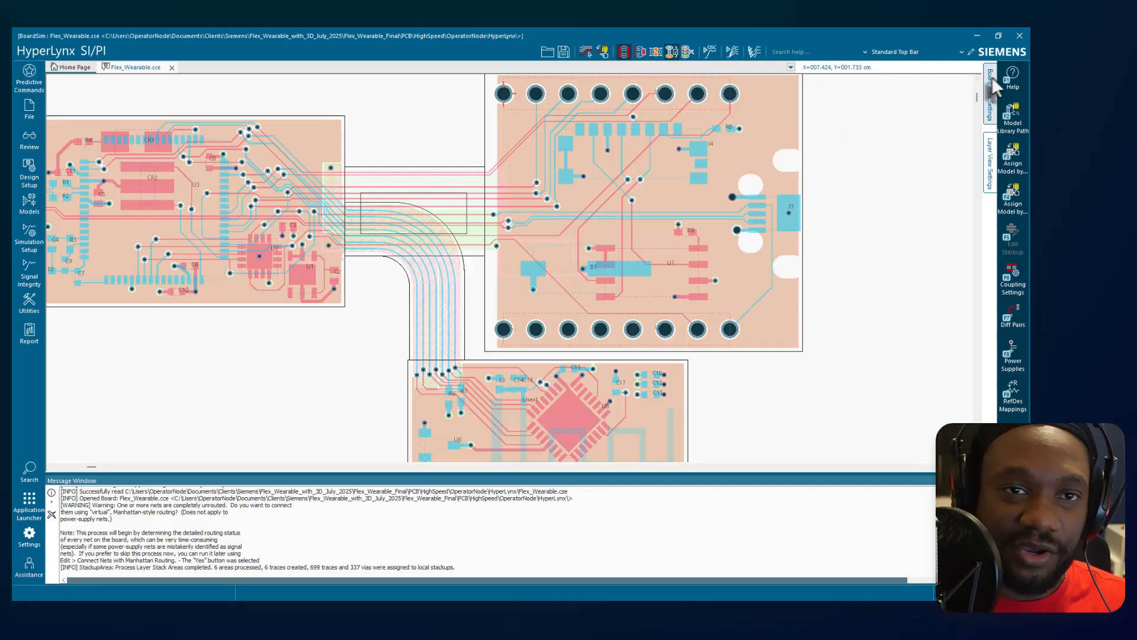
# Close the HyperLynx session, saving the session edits to the Flex_Wearable.cce design.
pyautogui.click(1019, 36)
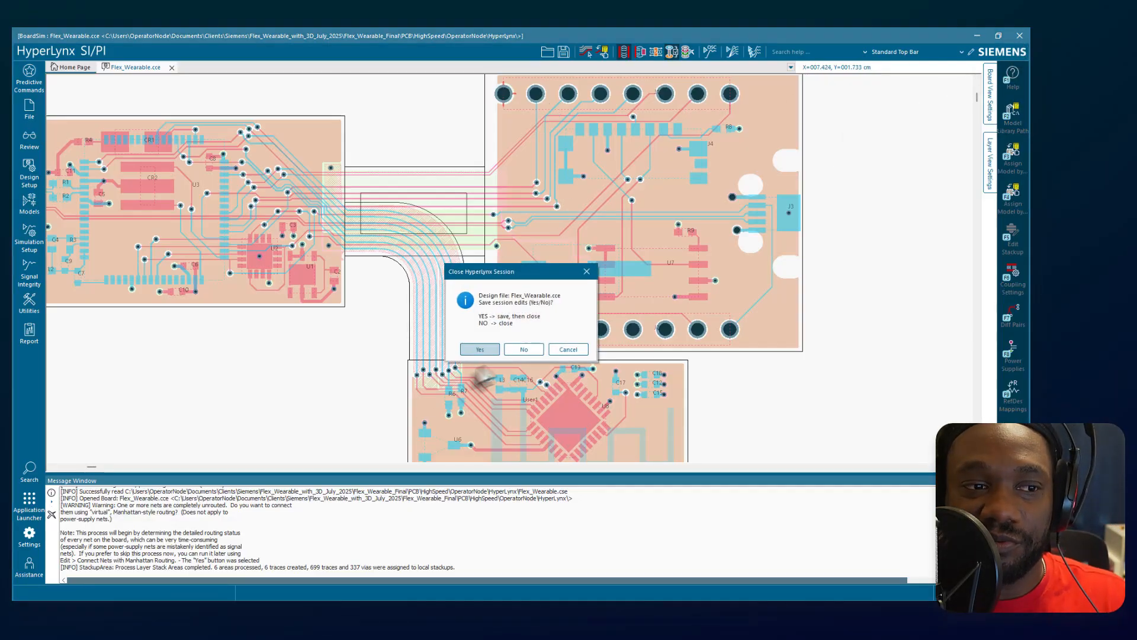
pyautogui.click(488, 353)
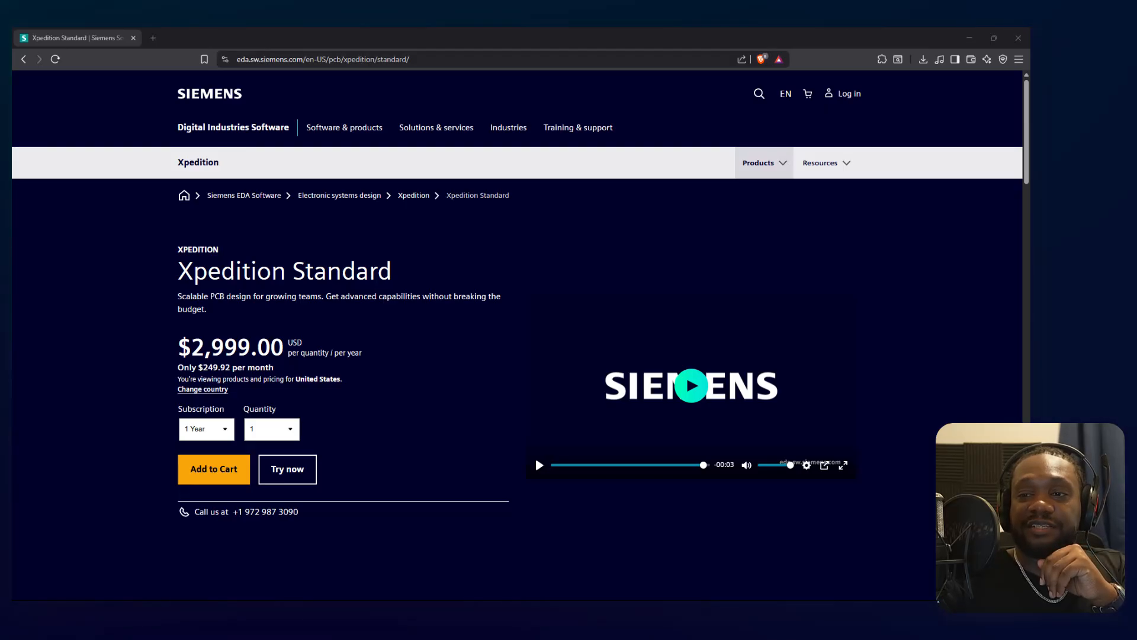
# Switch to the PCB Design Software Evaluation Rubric in Google Docs and review its evaluation summary template and evaluation notes.
pyautogui.hotkey('alt', 'Tab')
pyautogui.doubleClick(697, 69)
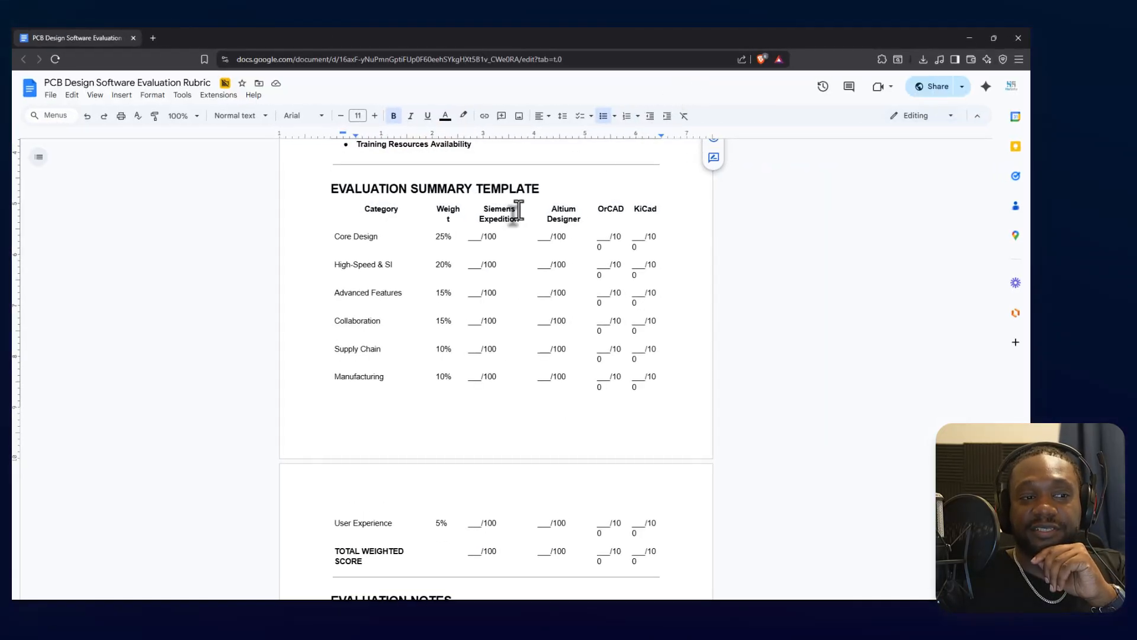
pyautogui.scroll(-3, 554, 284)
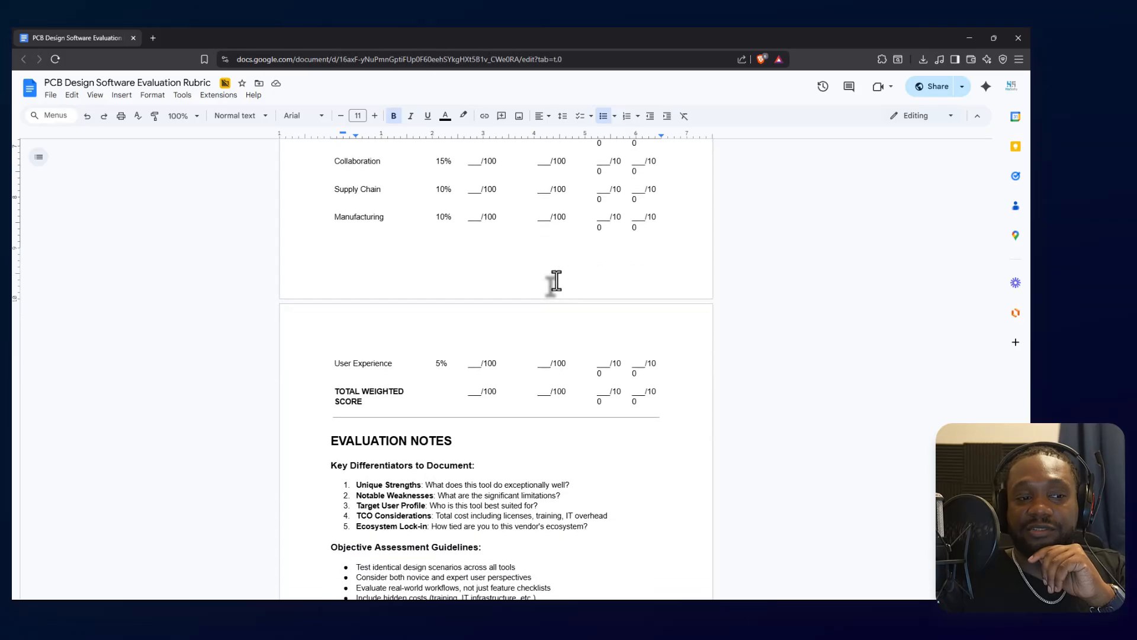
pyautogui.scroll(-2, 552, 286)
pyautogui.scroll(1, 521, 355)
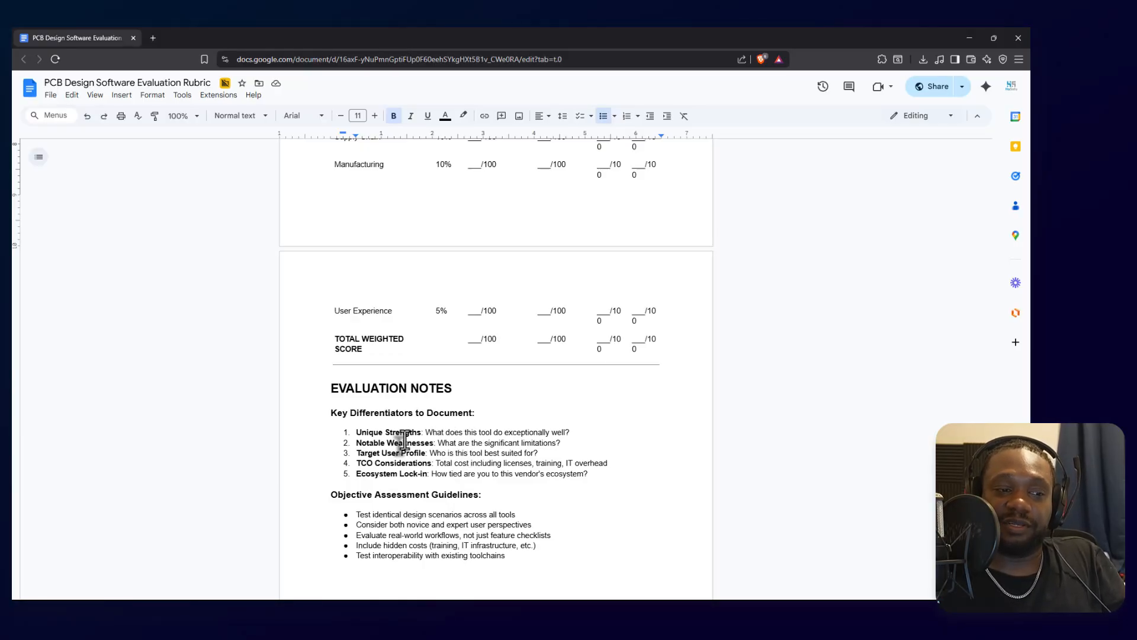
pyautogui.click(564, 445)
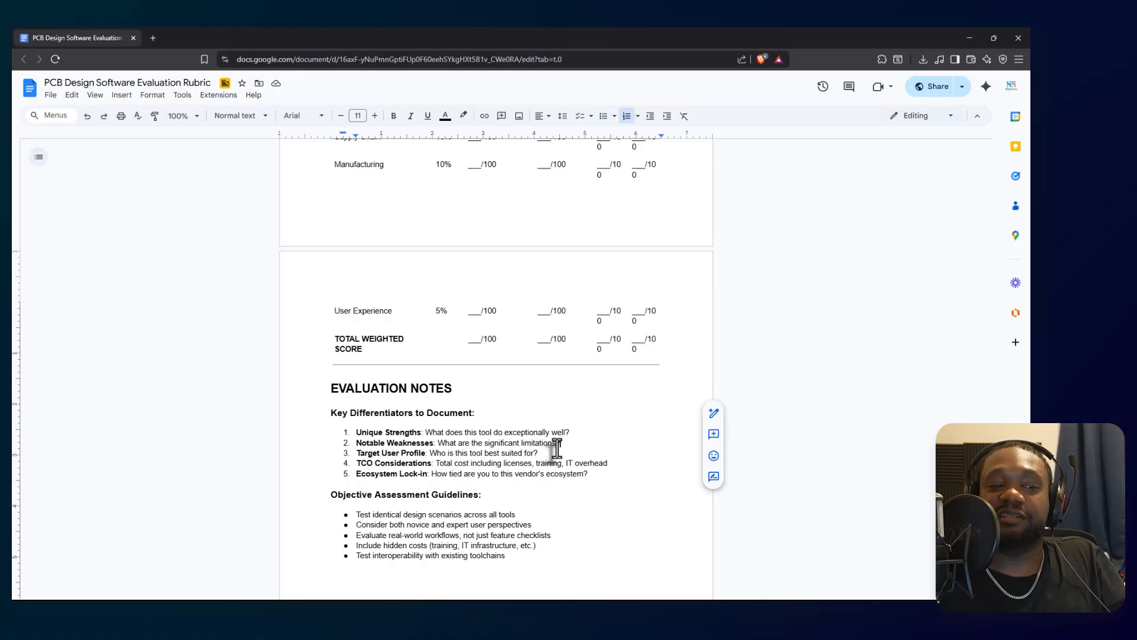